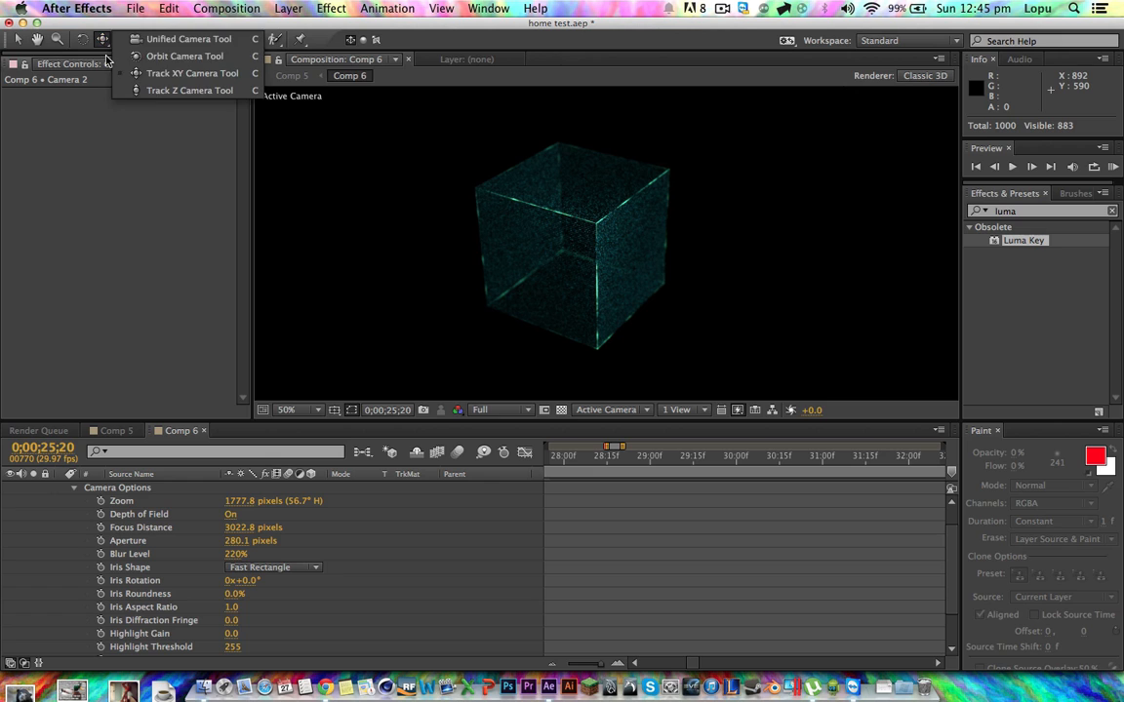
- Orbit the camera around the finished particle cube in Comp 6 to view it from other angles
{"action": "left_click_drag", "start_coordinate": [600, 244], "coordinate": [564, 243]}
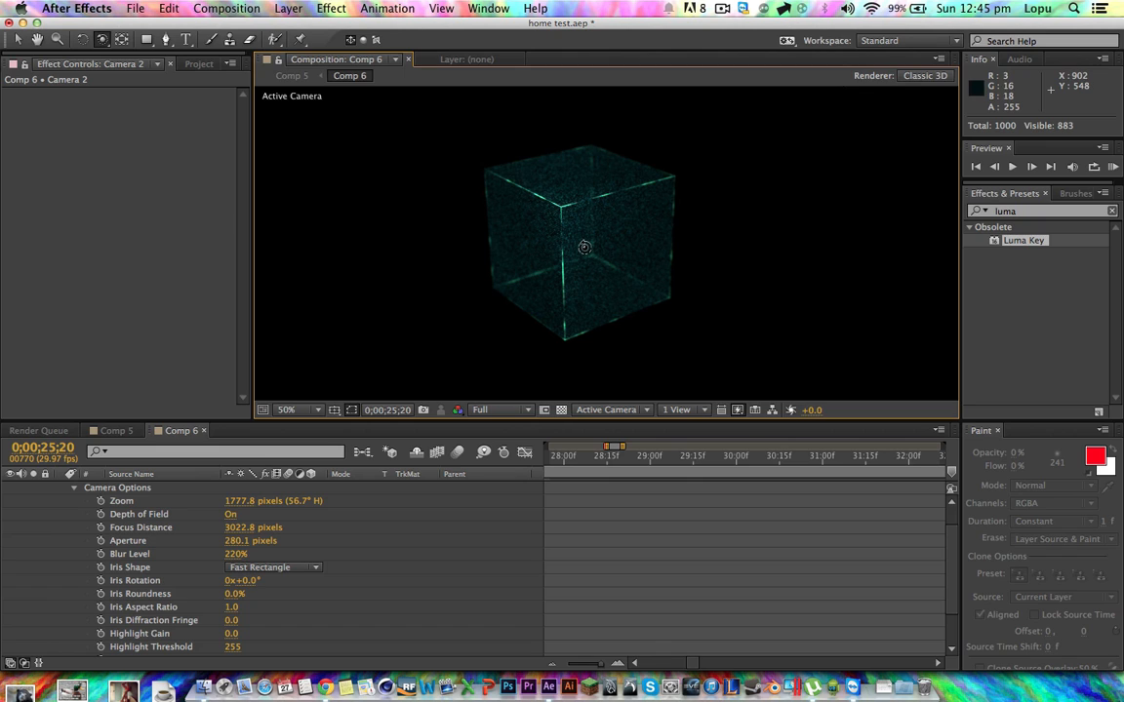
{"action": "left_click_drag", "start_coordinate": [584, 247], "coordinate": [577, 244]}
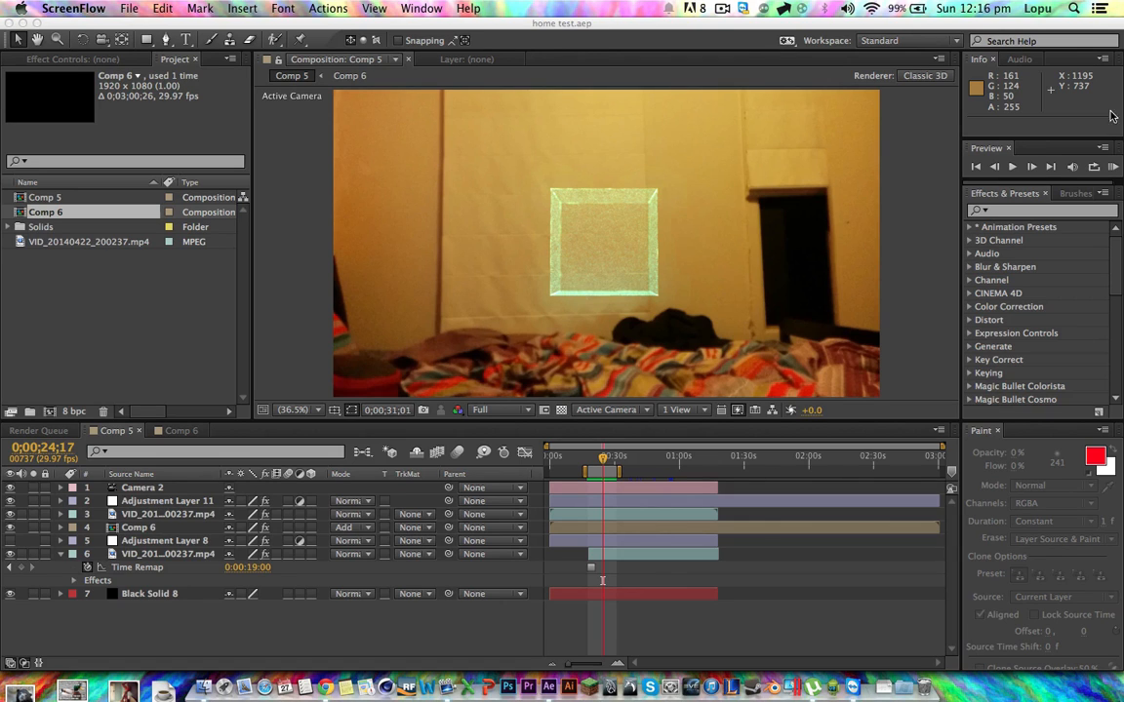
- Play a RAM preview of the cube composited over the room footage in Comp 5
{"action": "left_click", "coordinate": [1113, 166]}
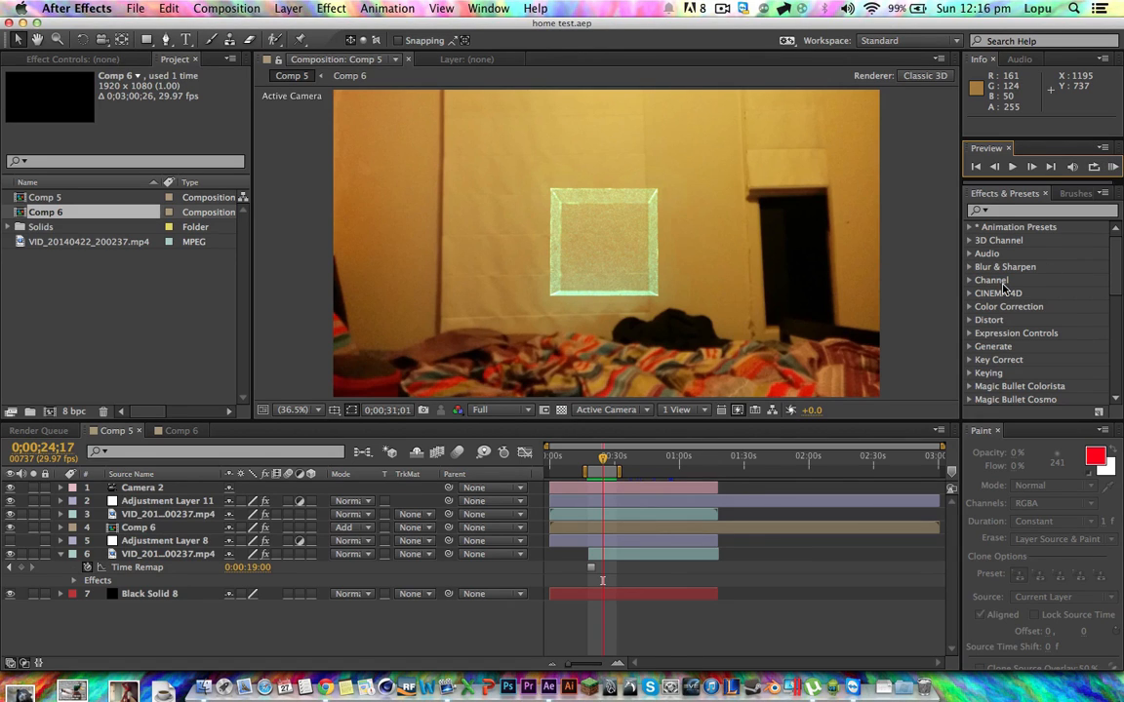
{"action": "left_click", "coordinate": [1113, 168]}
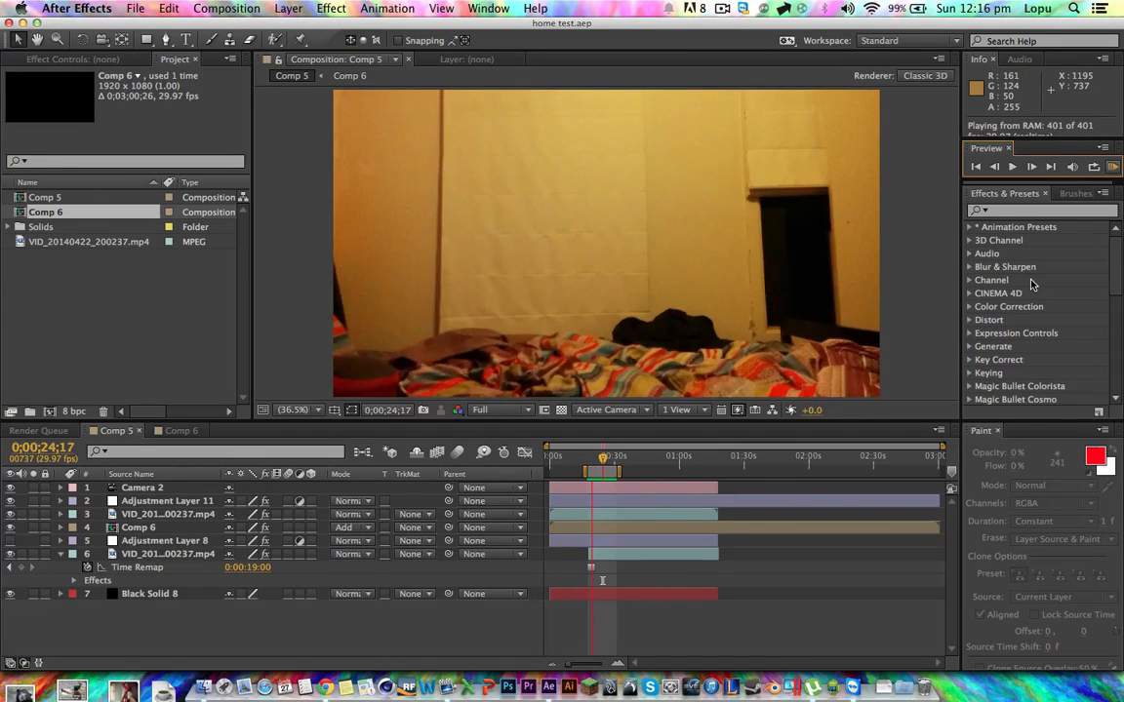
{"action": "left_click", "coordinate": [1113, 167]}
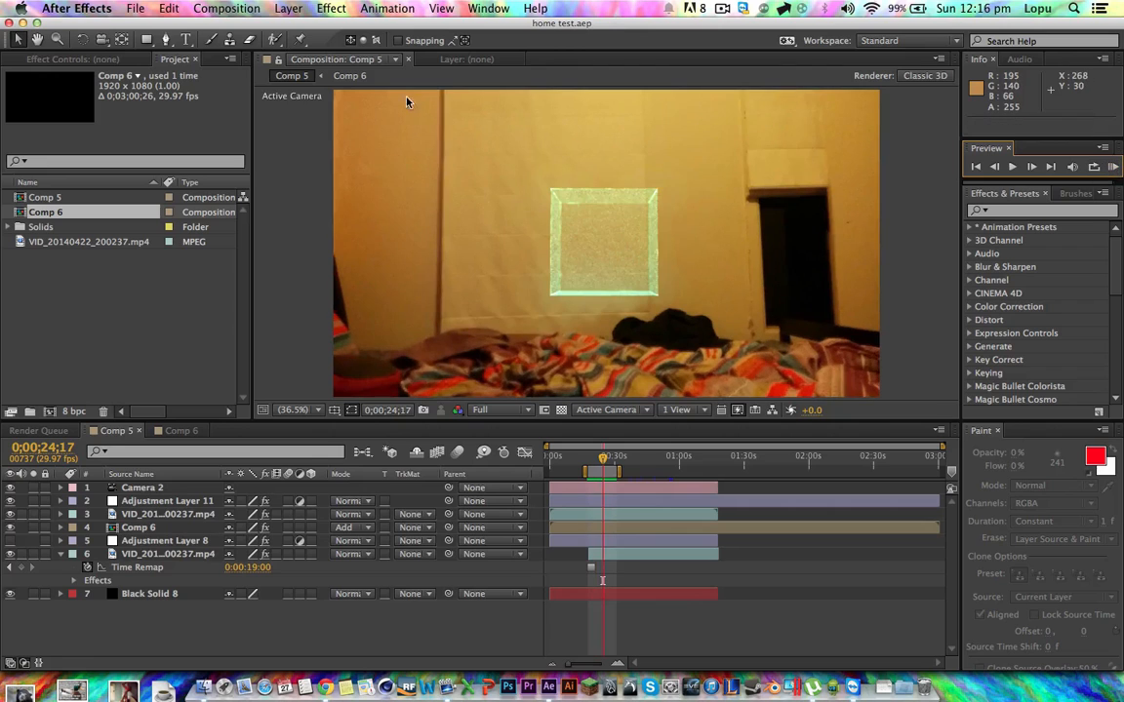
- Start a new project and create Comp 1 with the HDTV 1080 29.97 preset and duration 0;02;59;28
{"action": "left_click", "coordinate": [136, 8]}
{"action": "mouse_move", "coordinate": [129, 27]}
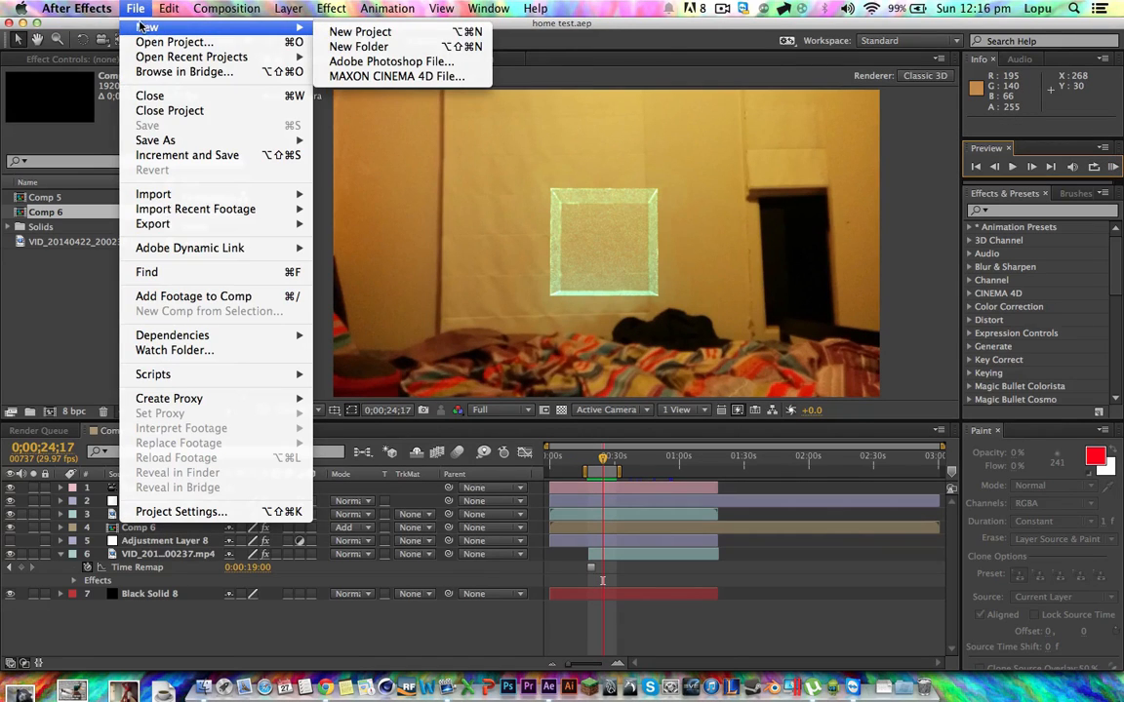
{"action": "left_click", "coordinate": [342, 30]}
{"action": "left_click", "coordinate": [226, 8]}
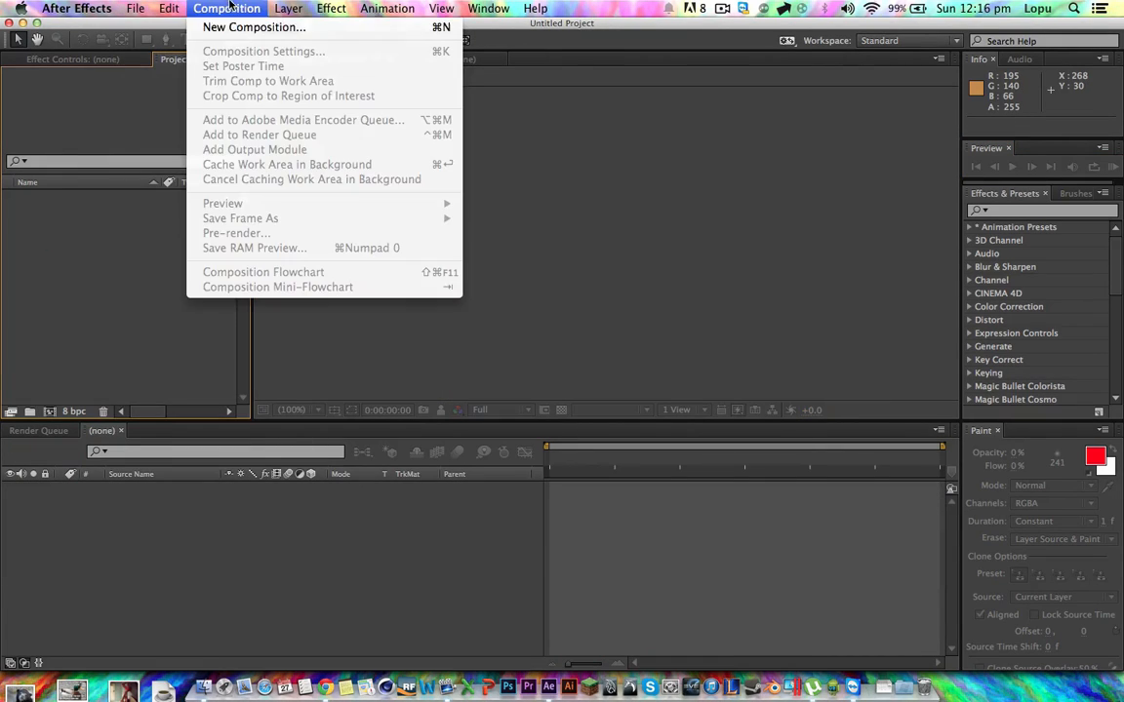
{"action": "left_click", "coordinate": [246, 27]}
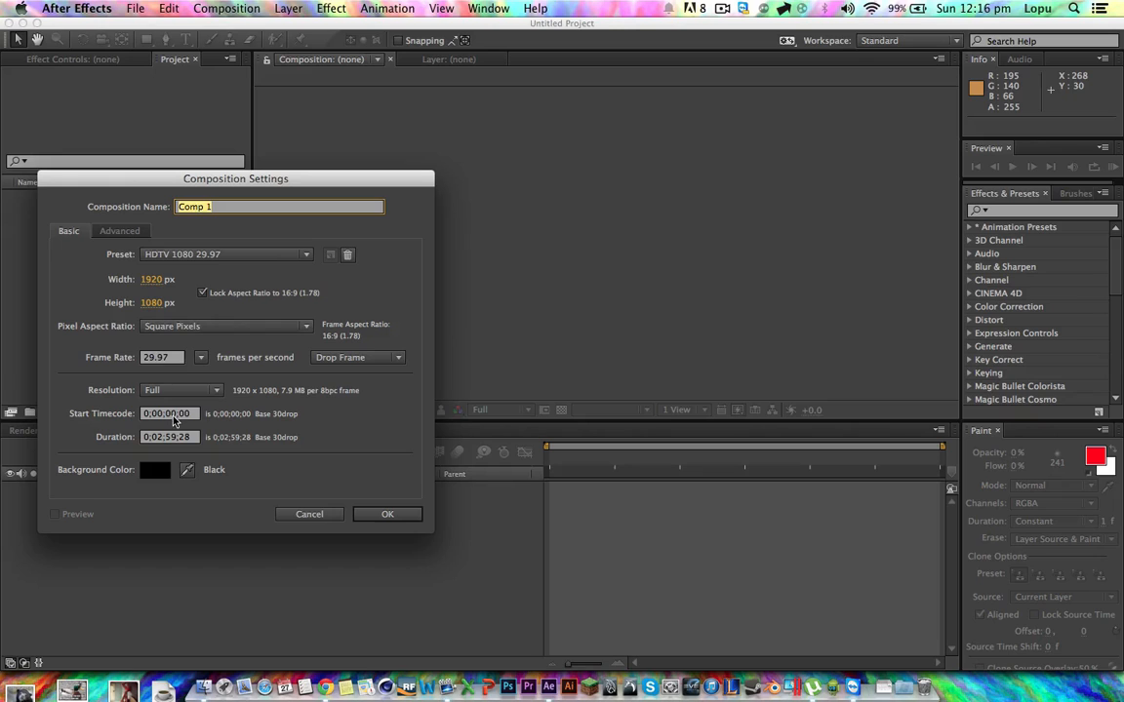
{"action": "left_click", "coordinate": [384, 515]}
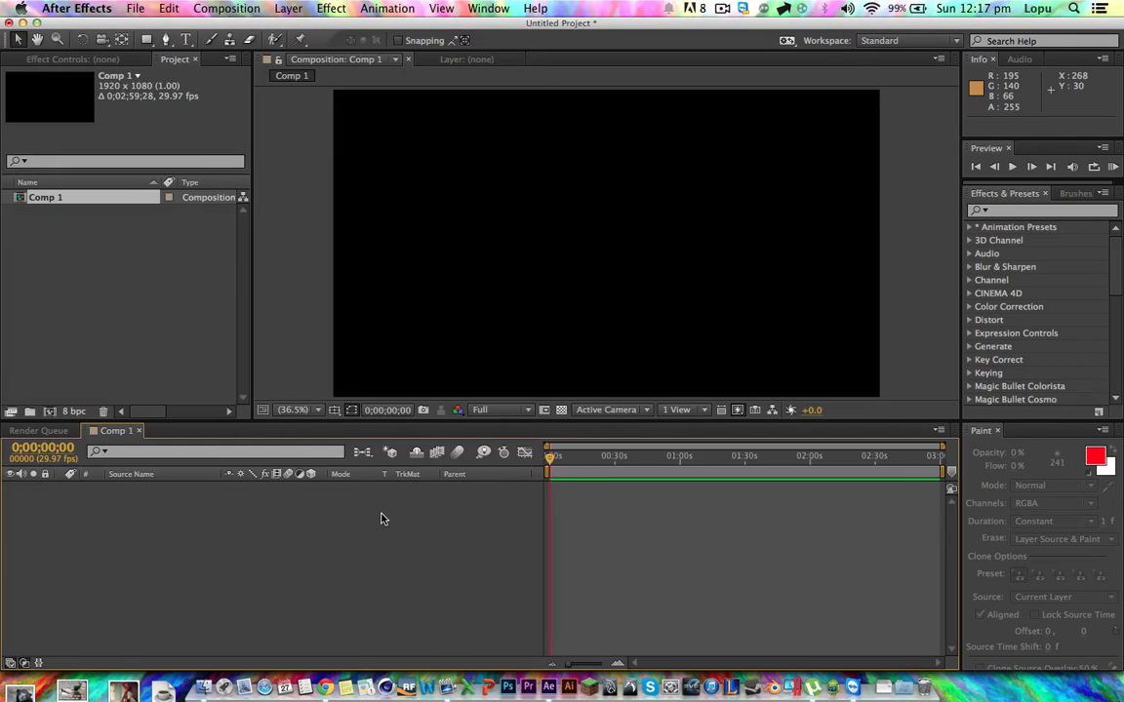
- Add a black solid to the composition and an adjustment layer above it
{"action": "left_click", "coordinate": [287, 9]}
{"action": "mouse_move", "coordinate": [295, 28]}
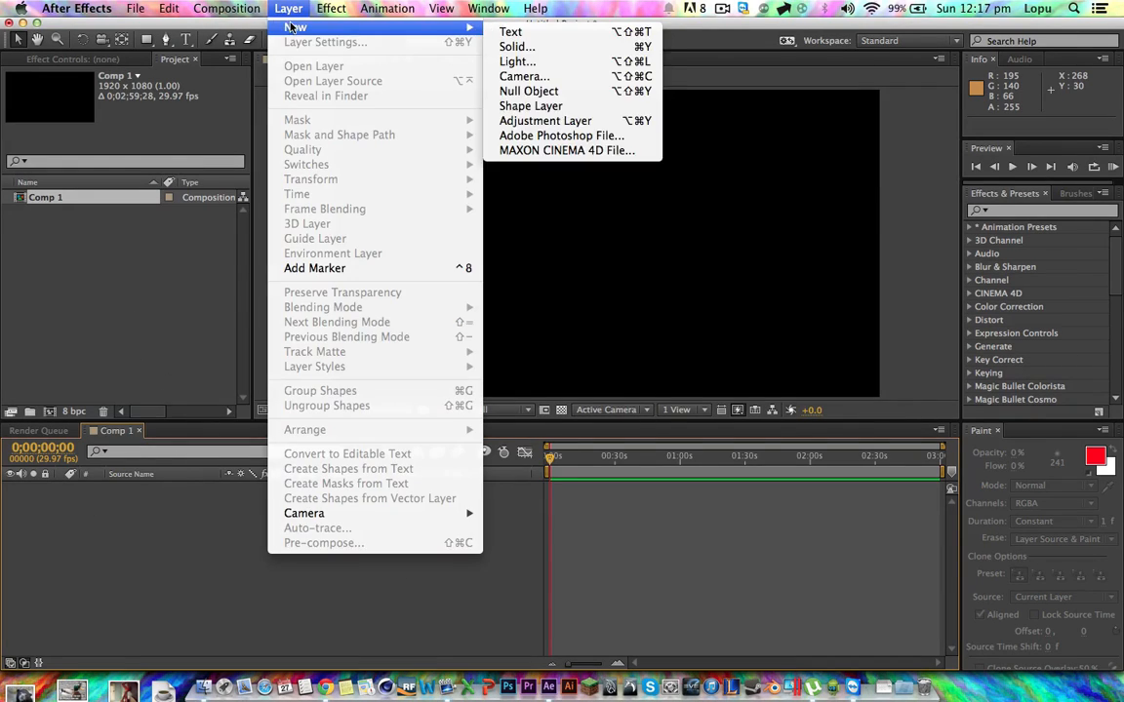
{"action": "left_click", "coordinate": [516, 46]}
{"action": "key", "text": "Return"}
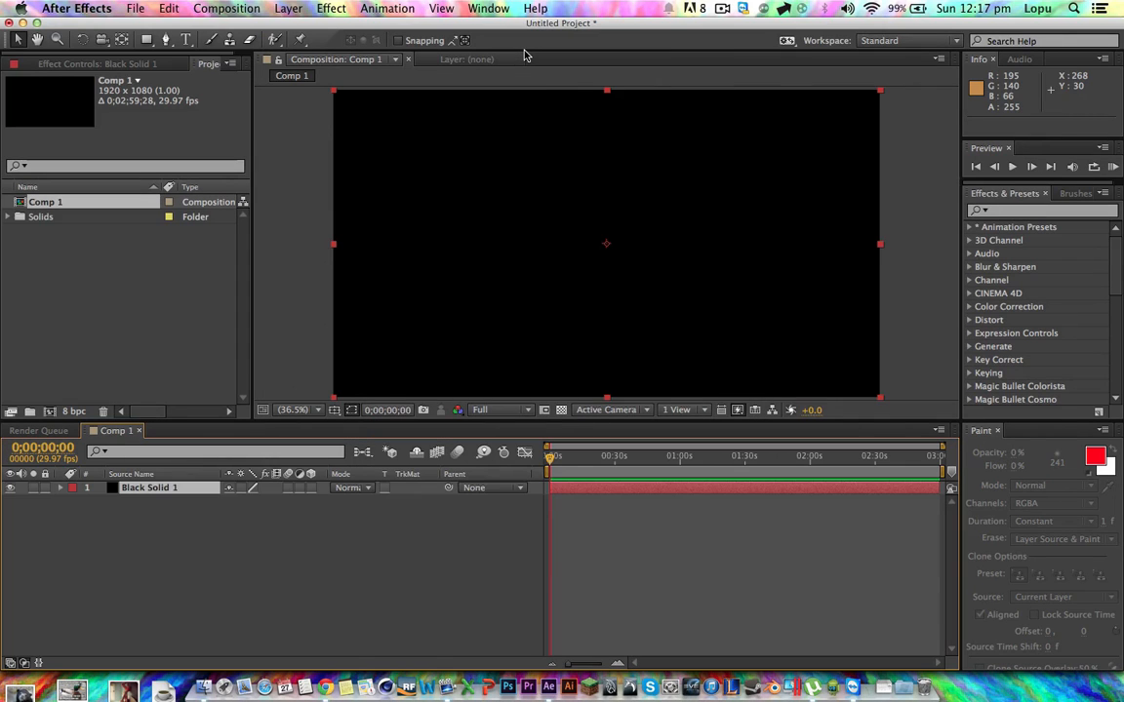
{"action": "left_click", "coordinate": [288, 9]}
{"action": "mouse_move", "coordinate": [294, 27]}
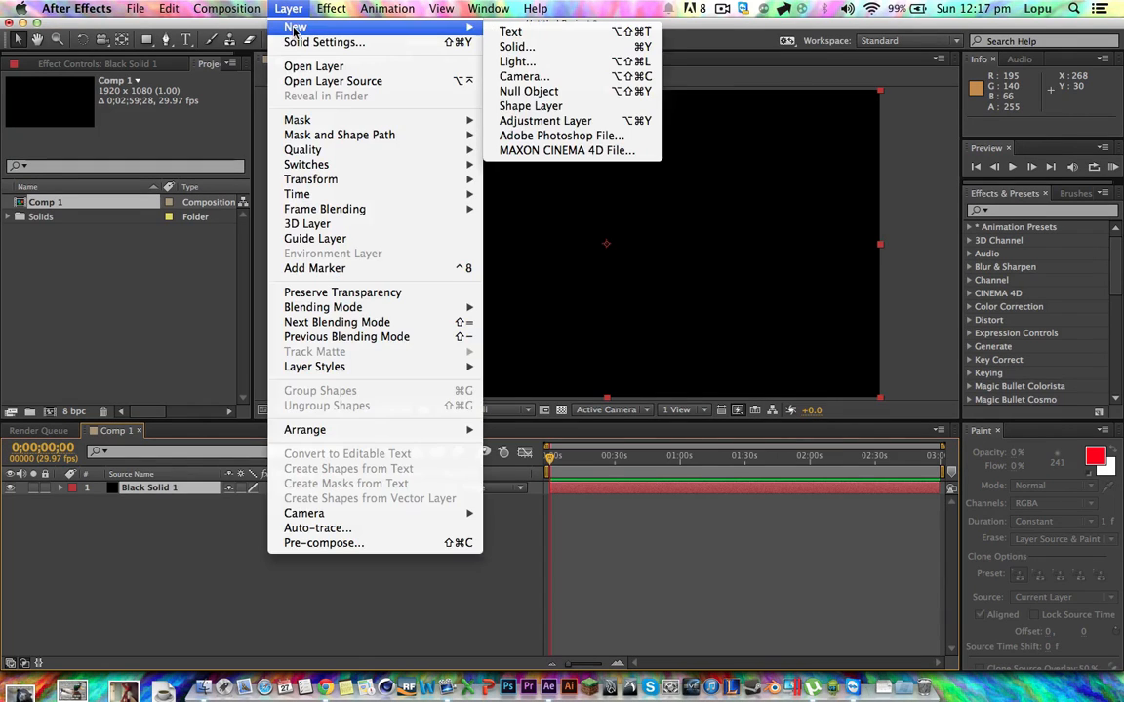
{"action": "left_click", "coordinate": [544, 120]}
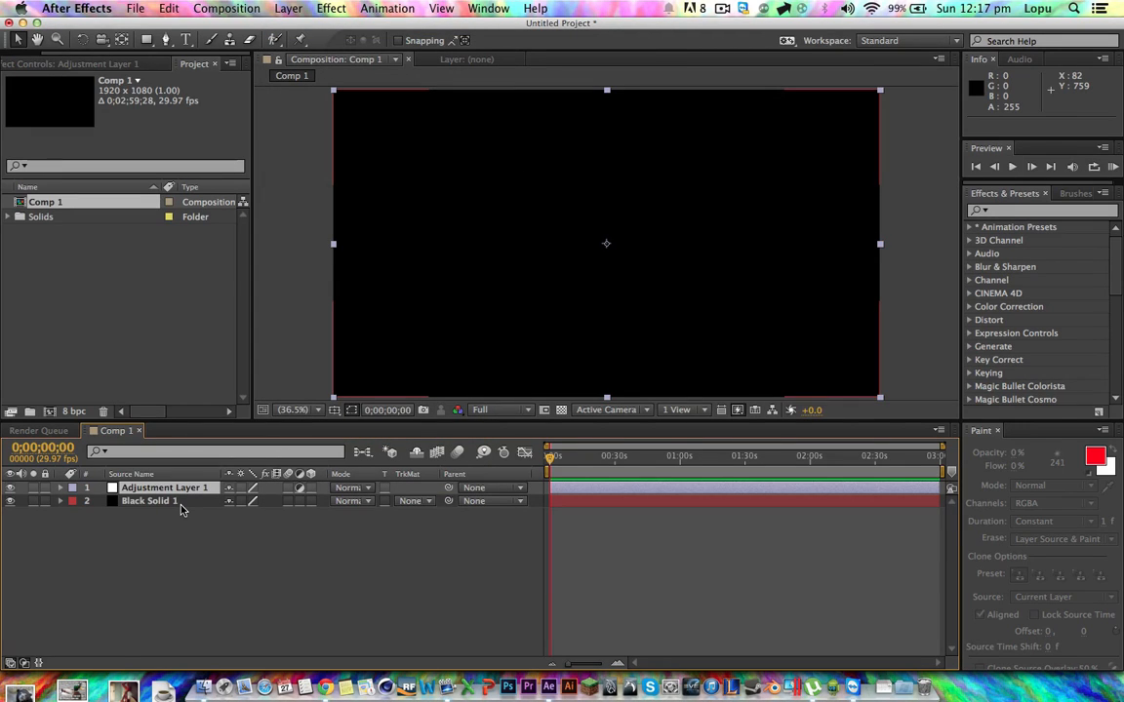
- Apply the Trapcode Form effect to the adjustment layer and show its effect controls
{"action": "left_click", "coordinate": [109, 65]}
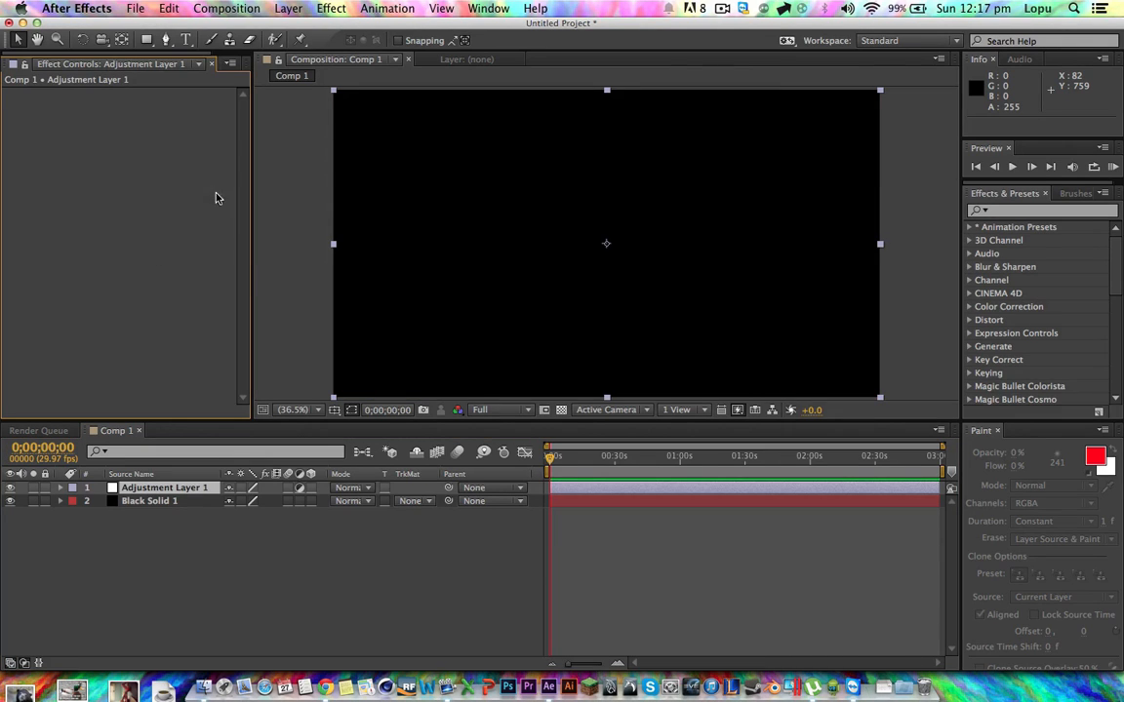
{"action": "left_click", "coordinate": [331, 8]}
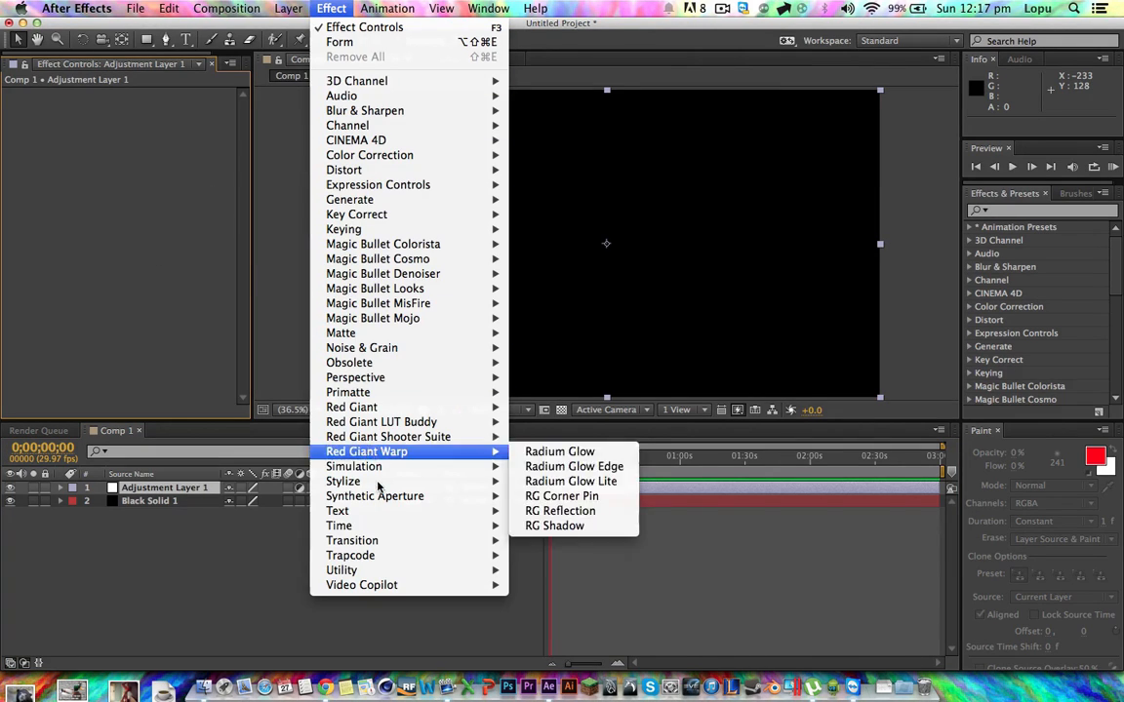
{"action": "mouse_move", "coordinate": [407, 556]}
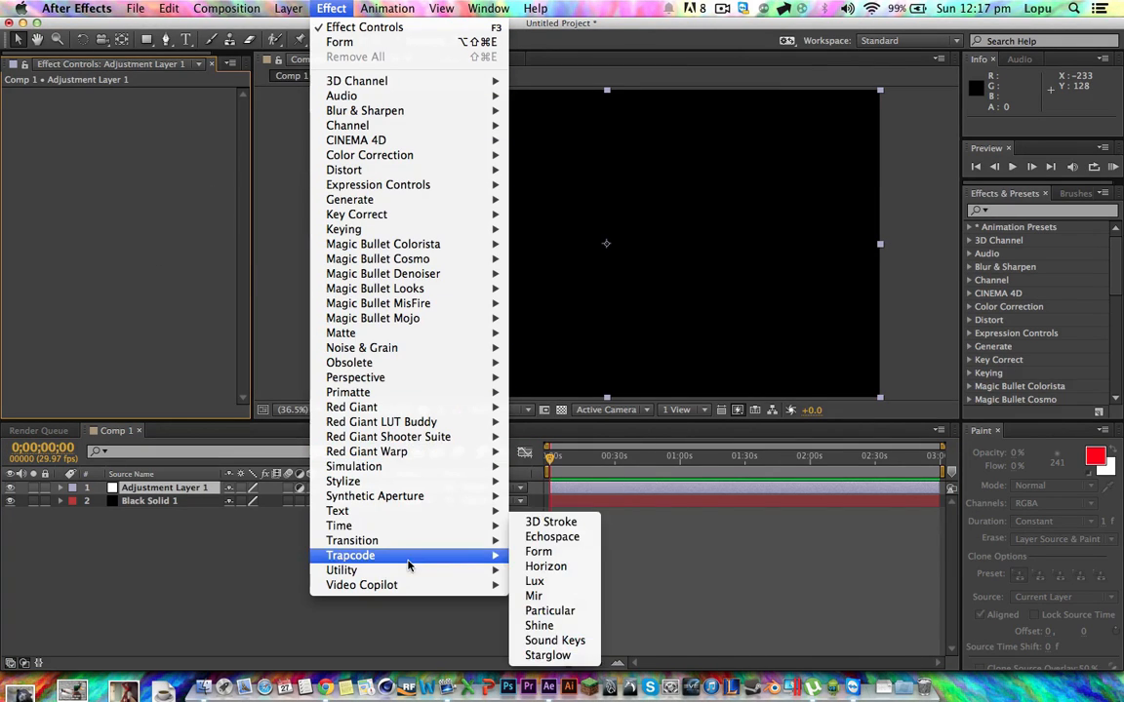
{"action": "left_click", "coordinate": [541, 554]}
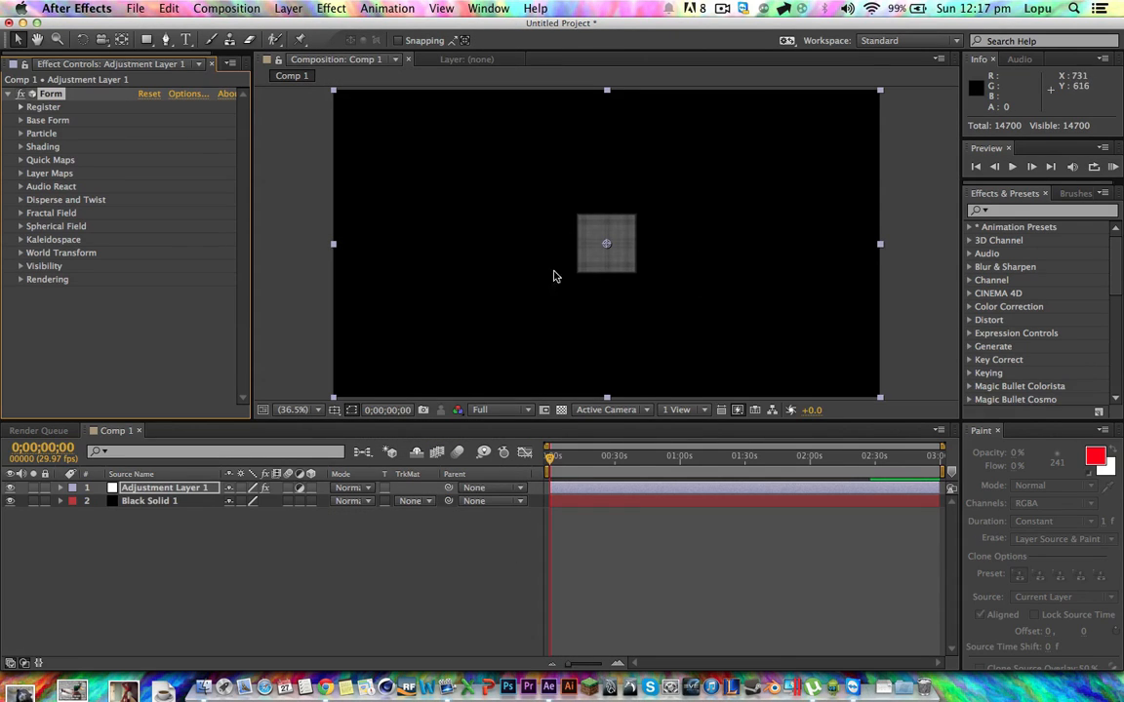
- Add a 50mm two-node camera named Camera 1 with depth of field enabled
{"action": "left_click", "coordinate": [106, 40]}
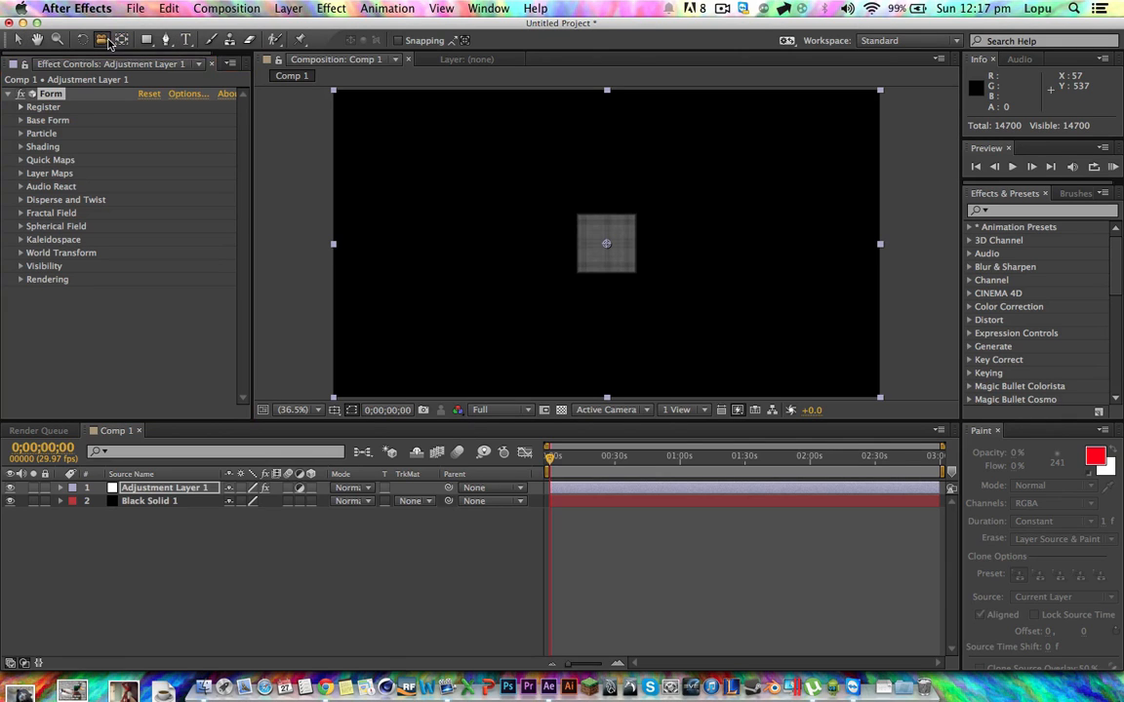
{"action": "left_click", "coordinate": [289, 8]}
{"action": "mouse_move", "coordinate": [312, 19]}
{"action": "left_click", "coordinate": [556, 76]}
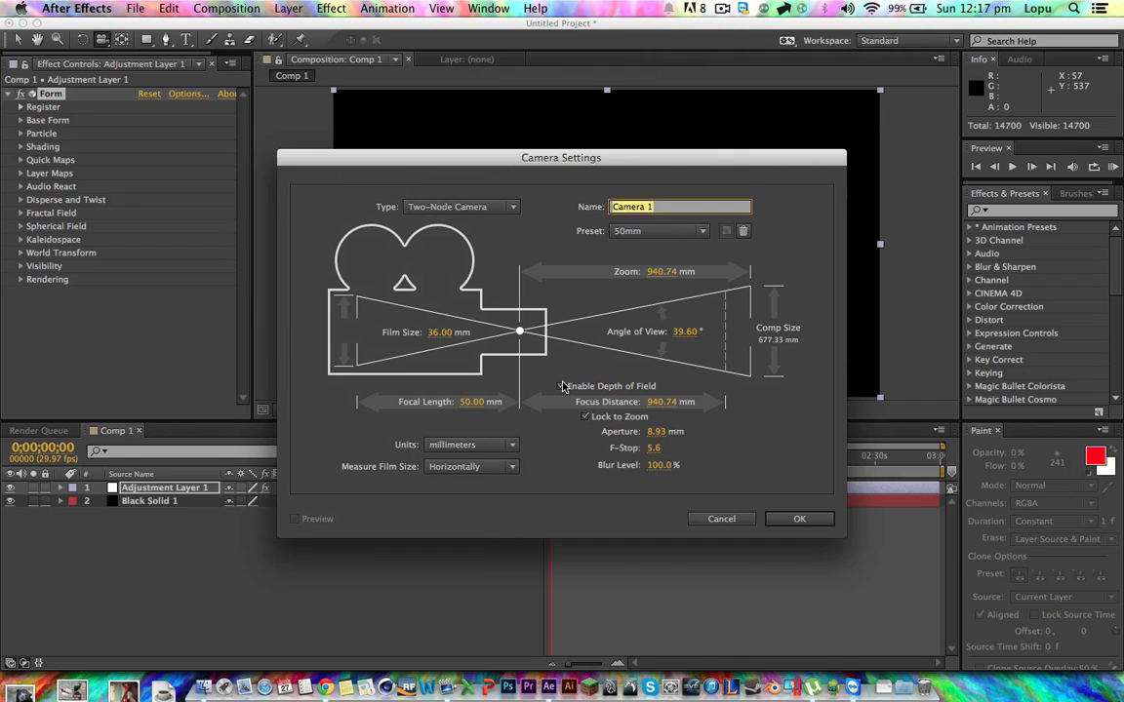
{"action": "left_click", "coordinate": [561, 388]}
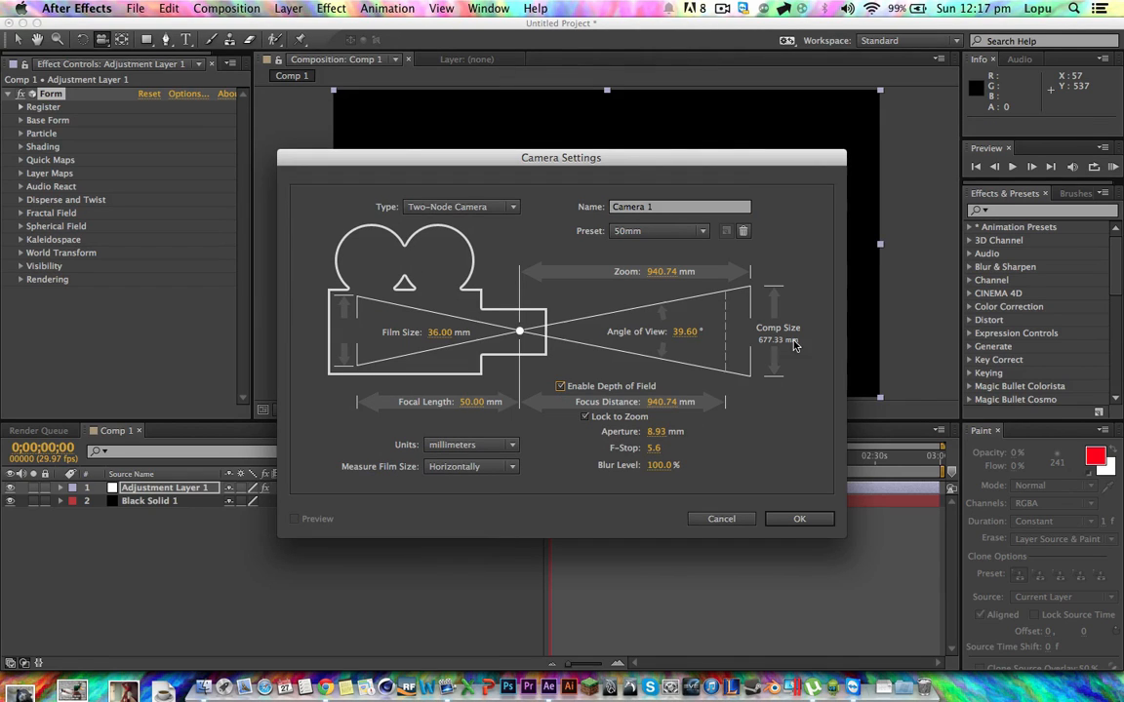
{"action": "left_click", "coordinate": [792, 523]}
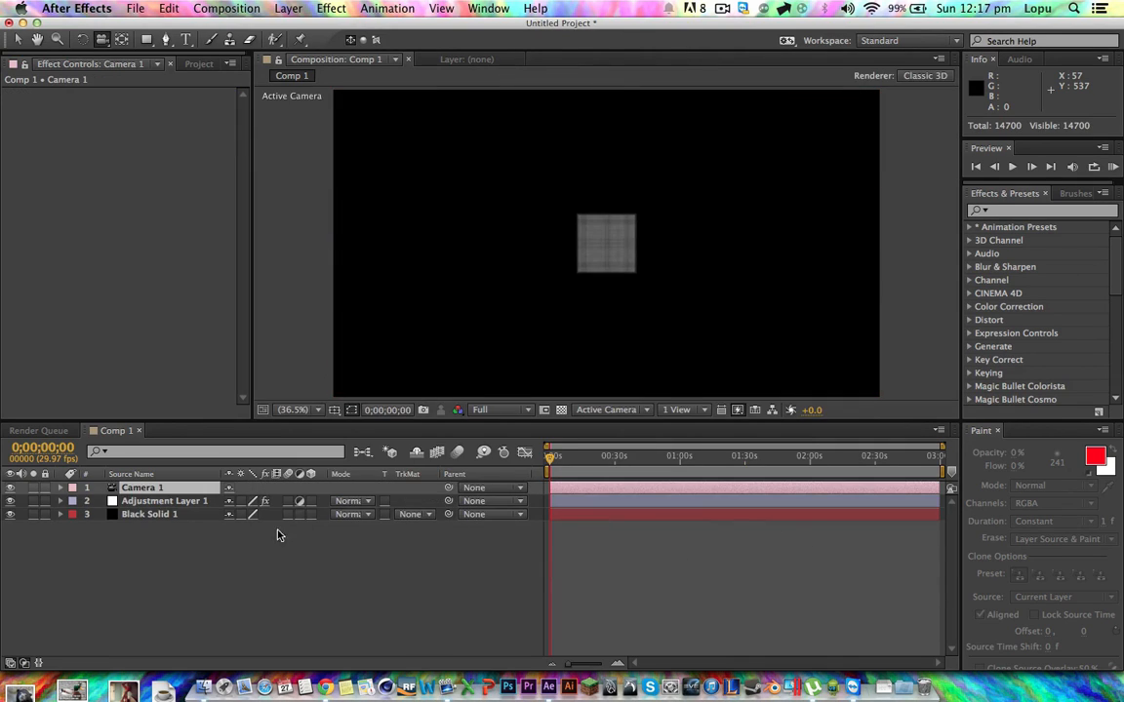
- Use the Orbit Camera Tool to inspect the Form grid's layers from an angle, and undo the camera move
{"action": "left_click", "coordinate": [106, 44]}
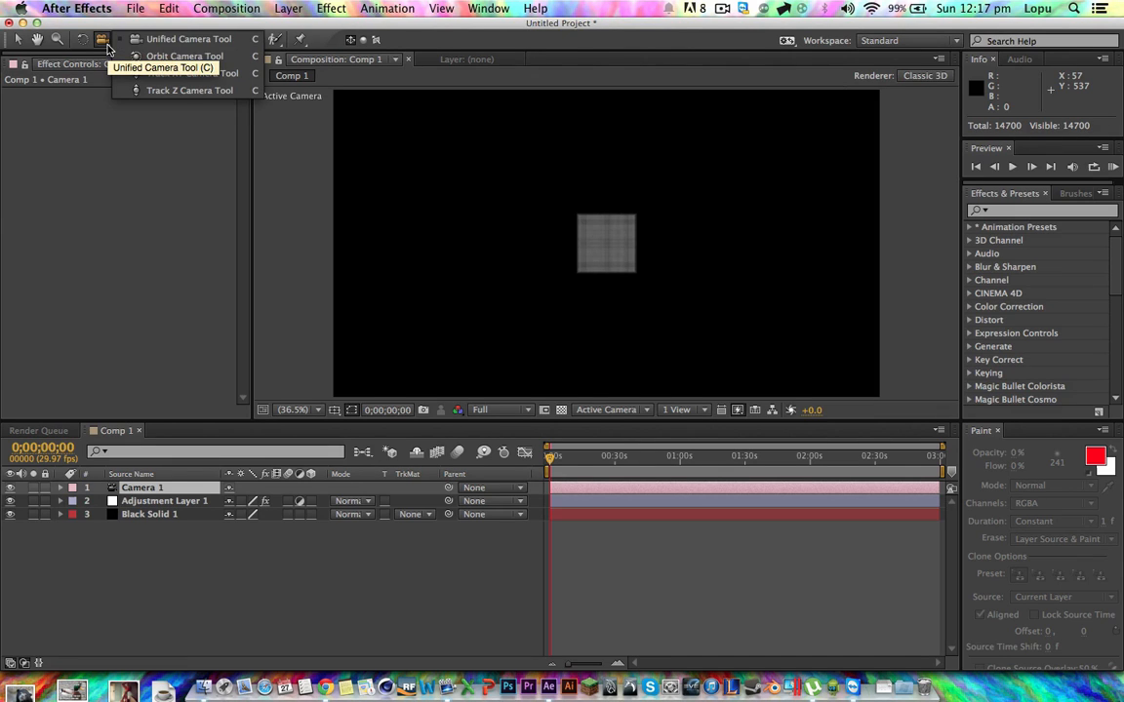
{"action": "left_click", "coordinate": [143, 56]}
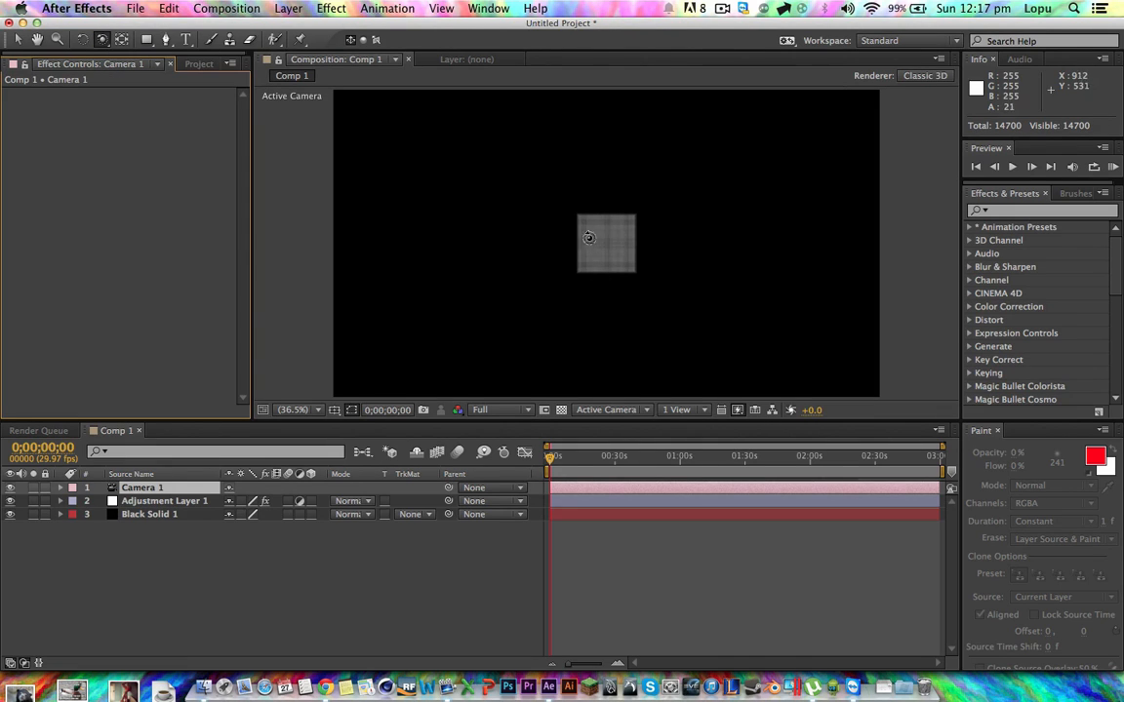
{"action": "left_click_drag", "start_coordinate": [583, 237], "coordinate": [636, 303]}
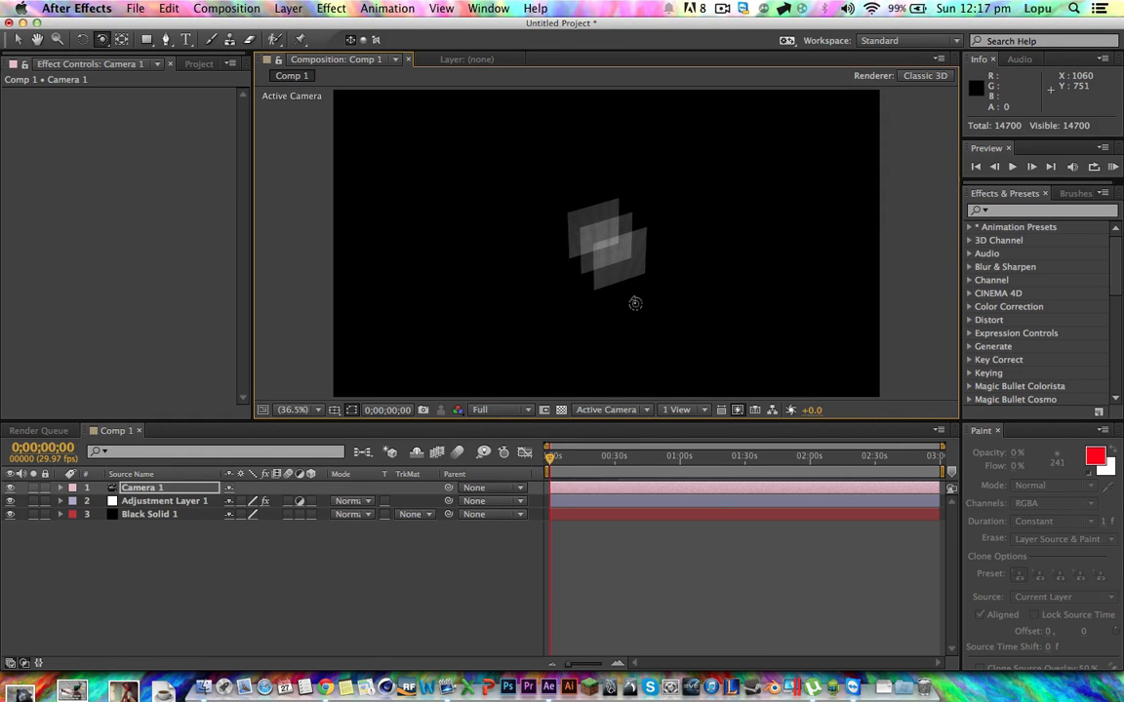
{"action": "key", "text": "super+z"}
{"action": "left_click", "coordinate": [168, 491]}
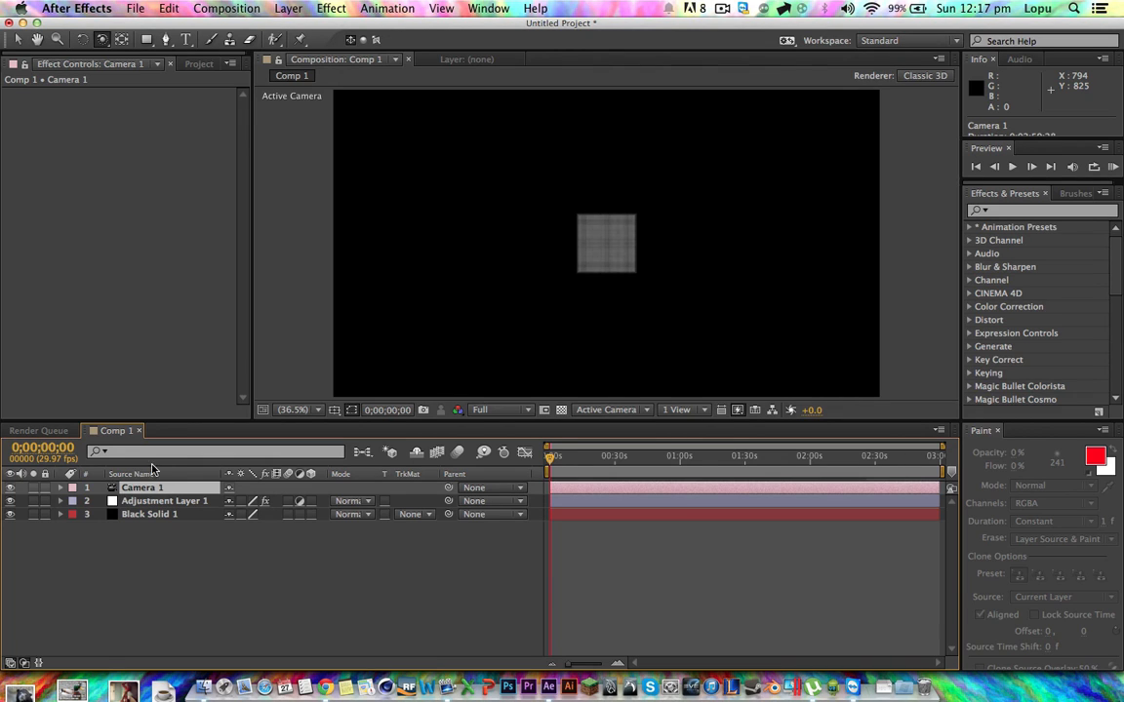
- Set Size X, Size Y and Size Z of the adjustment layer's Base Form to 350
{"action": "left_click", "coordinate": [150, 502]}
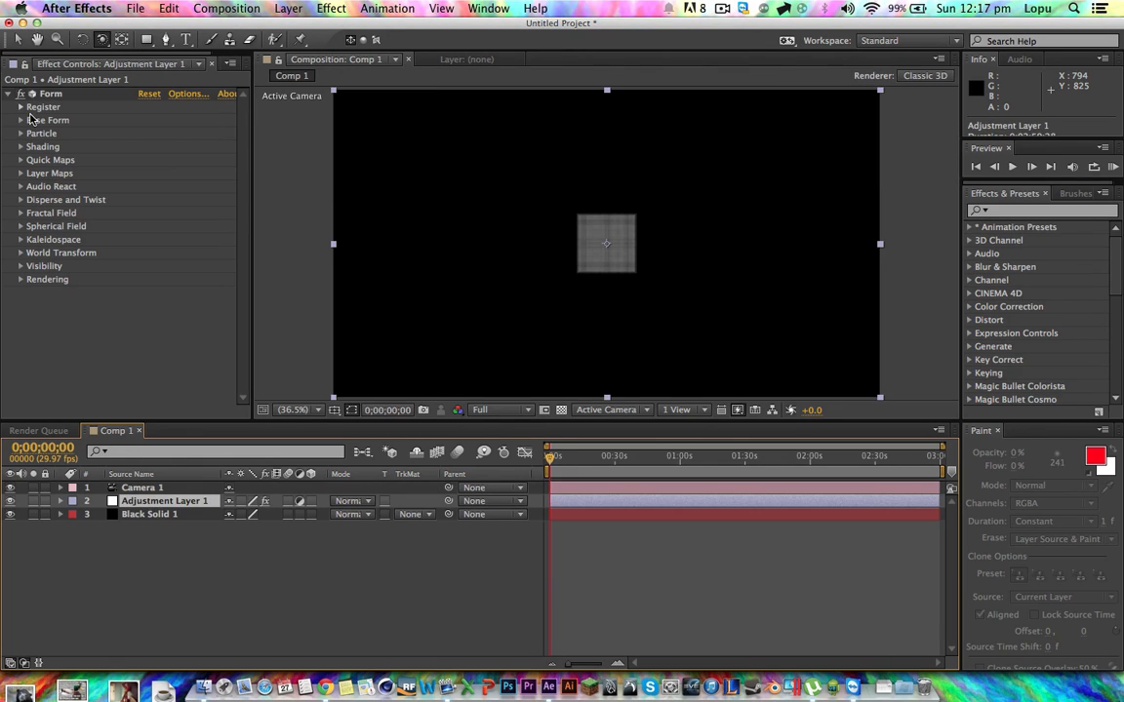
{"action": "left_click", "coordinate": [20, 121]}
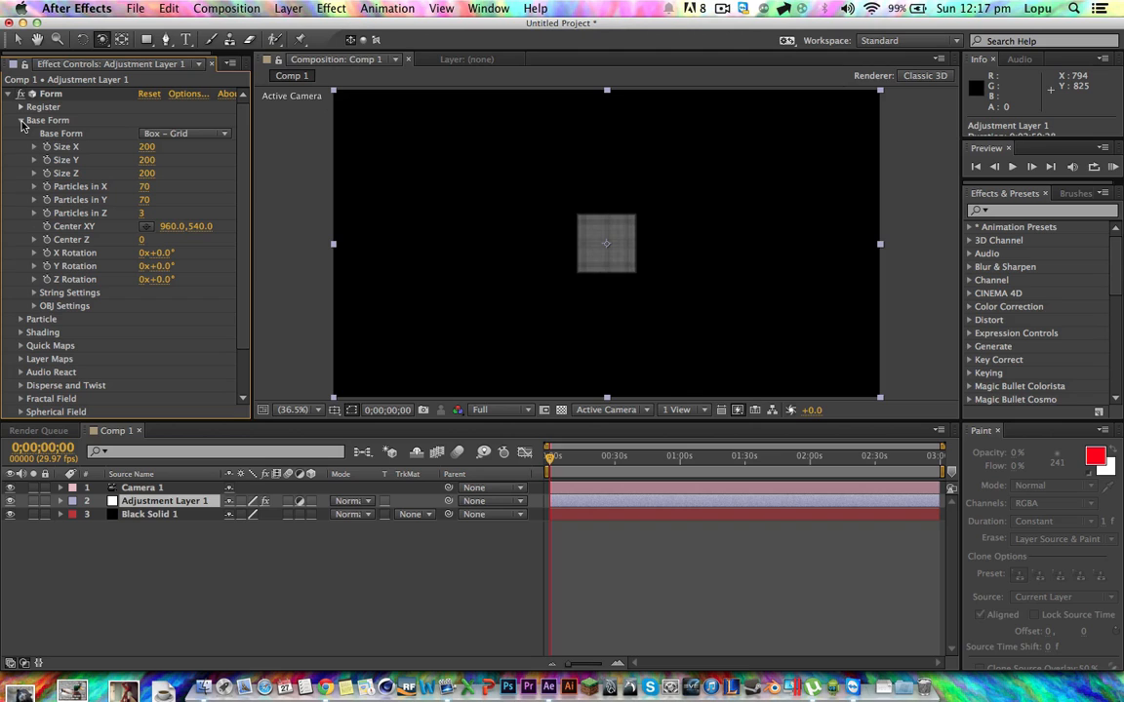
{"action": "left_click", "coordinate": [146, 148]}
{"action": "type", "text": "350"}
{"action": "key", "text": "Tab"}
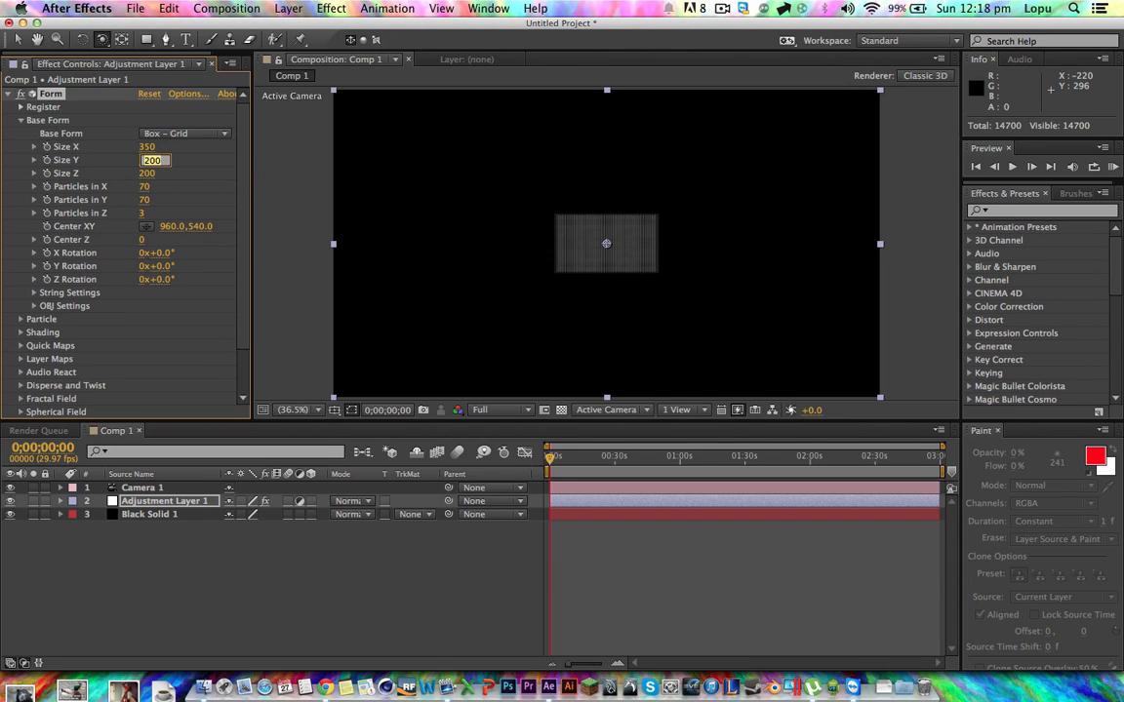
{"action": "type", "text": "350"}
{"action": "key", "text": "Tab"}
{"action": "type", "text": "350"}
{"action": "key", "text": "Tab"}
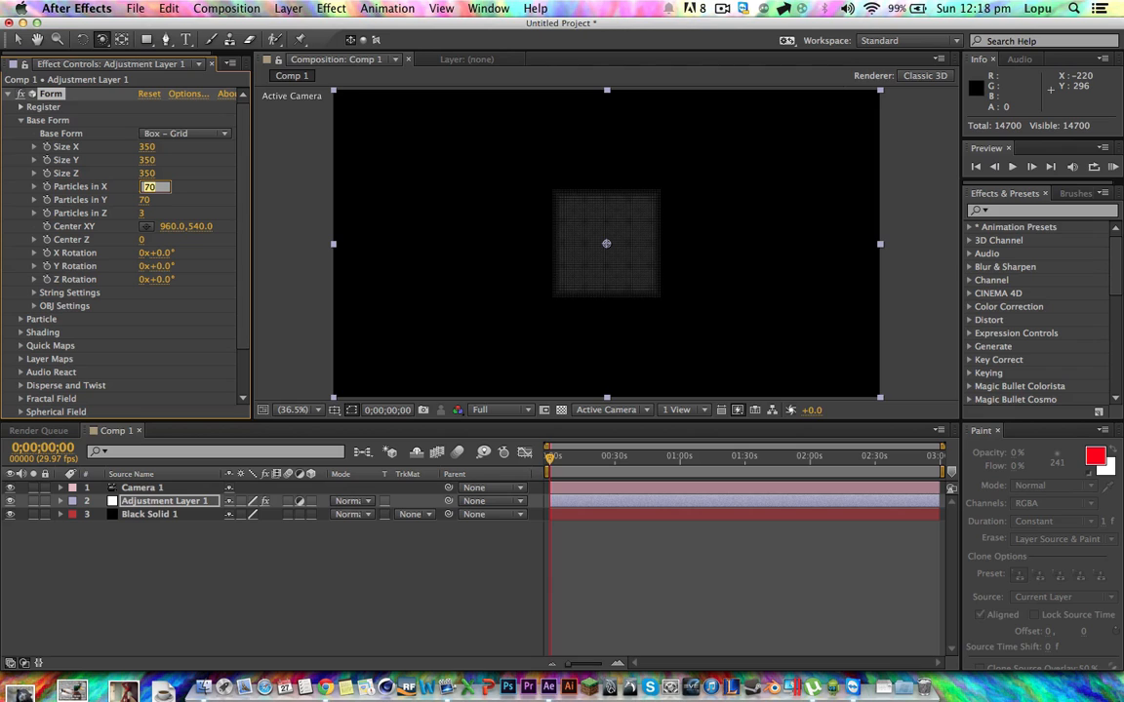
- Set the Base Form's particle counts to 150 in X, 100 in Y and 2 in Z
{"action": "type", "text": "150"}
{"action": "key", "text": "Tab"}
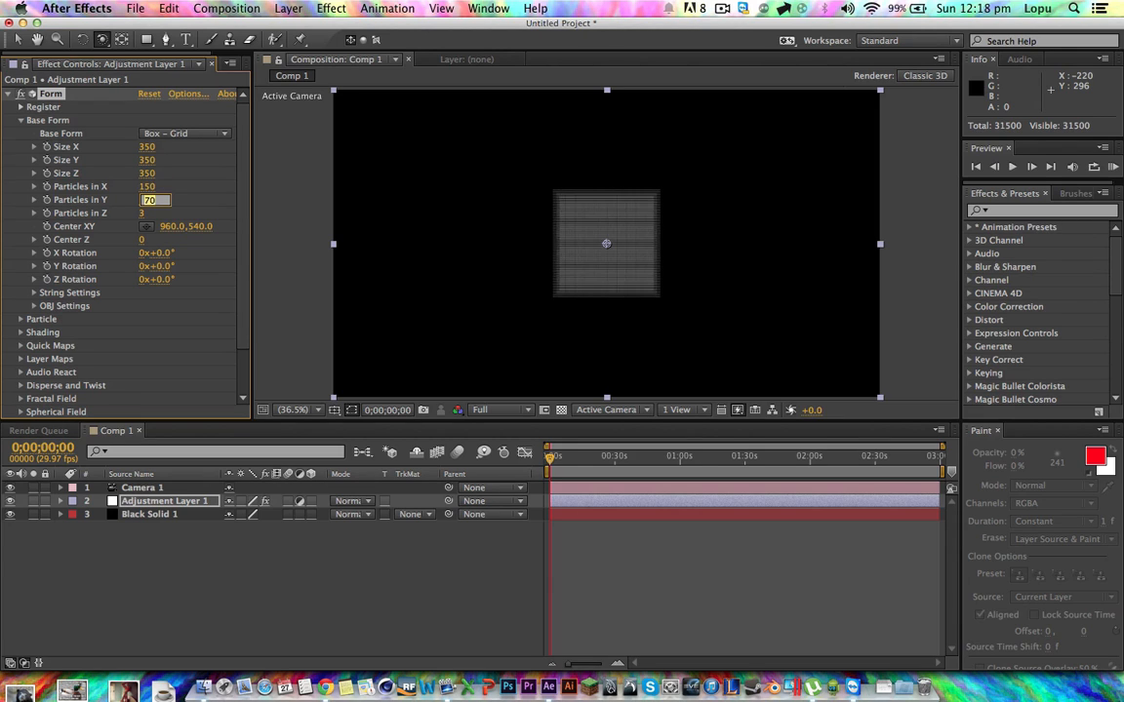
{"action": "key", "text": "Tab"}
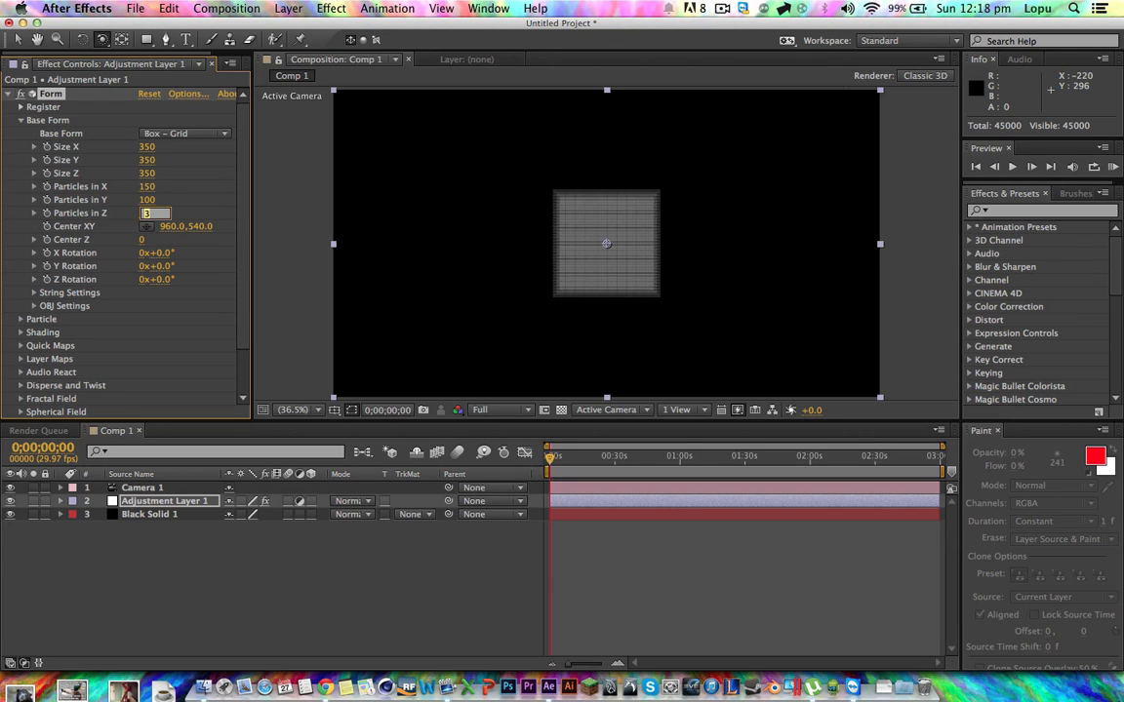
{"action": "type", "text": "2"}
{"action": "key", "text": "Return"}
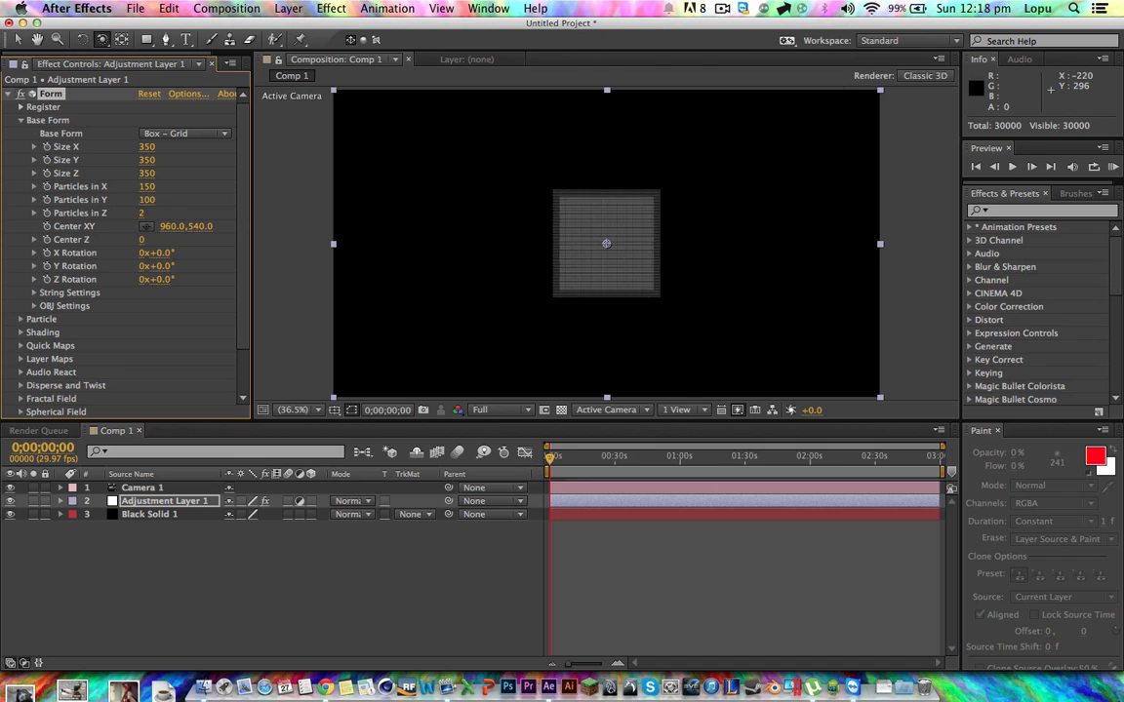
- Orbit the camera to check the two particle planes from the side, and undo the camera moves
{"action": "mouse_move", "coordinate": [597, 244]}
{"action": "left_mouse_down"}
{"action": "mouse_move", "coordinate": [527, 322]}
{"action": "mouse_move", "coordinate": [524, 359]}
{"action": "mouse_move", "coordinate": [512, 190]}
{"action": "mouse_move", "coordinate": [429, 190]}
{"action": "mouse_move", "coordinate": [505, 241]}
{"action": "mouse_move", "coordinate": [634, 241]}
{"action": "mouse_move", "coordinate": [515, 239]}
{"action": "mouse_move", "coordinate": [586, 234]}
{"action": "mouse_move", "coordinate": [609, 248]}
{"action": "mouse_move", "coordinate": [588, 248]}
{"action": "left_mouse_up"}
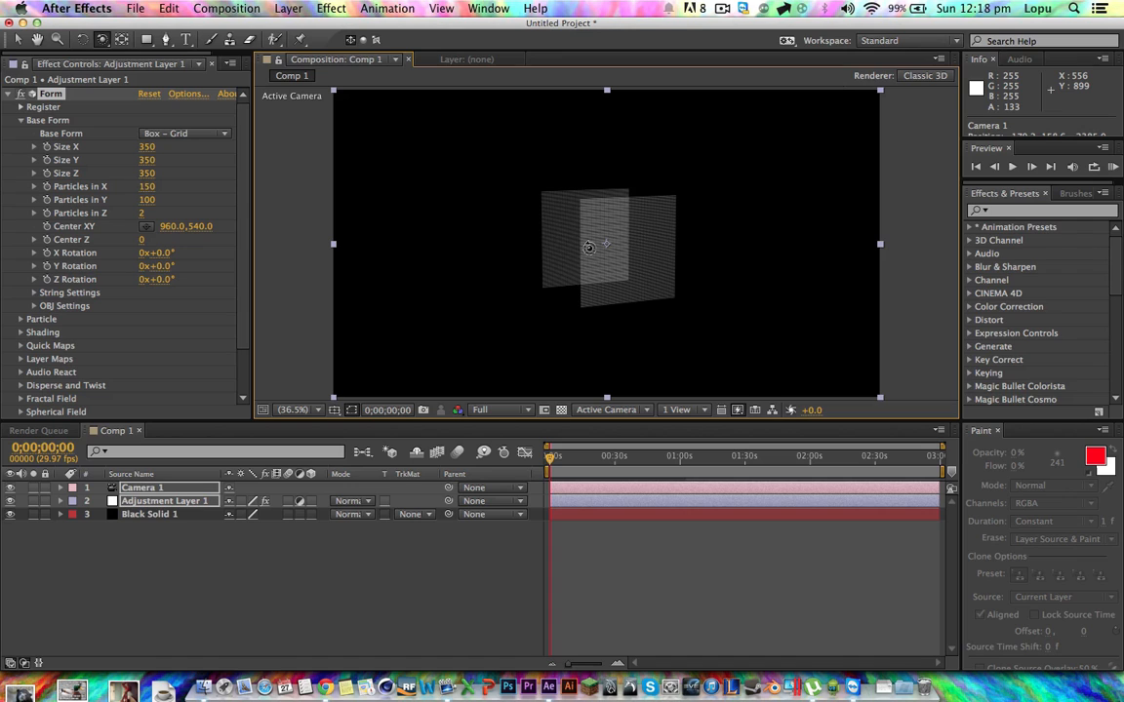
{"action": "key", "text": "super+z"}
{"action": "key", "text": "super+z"}
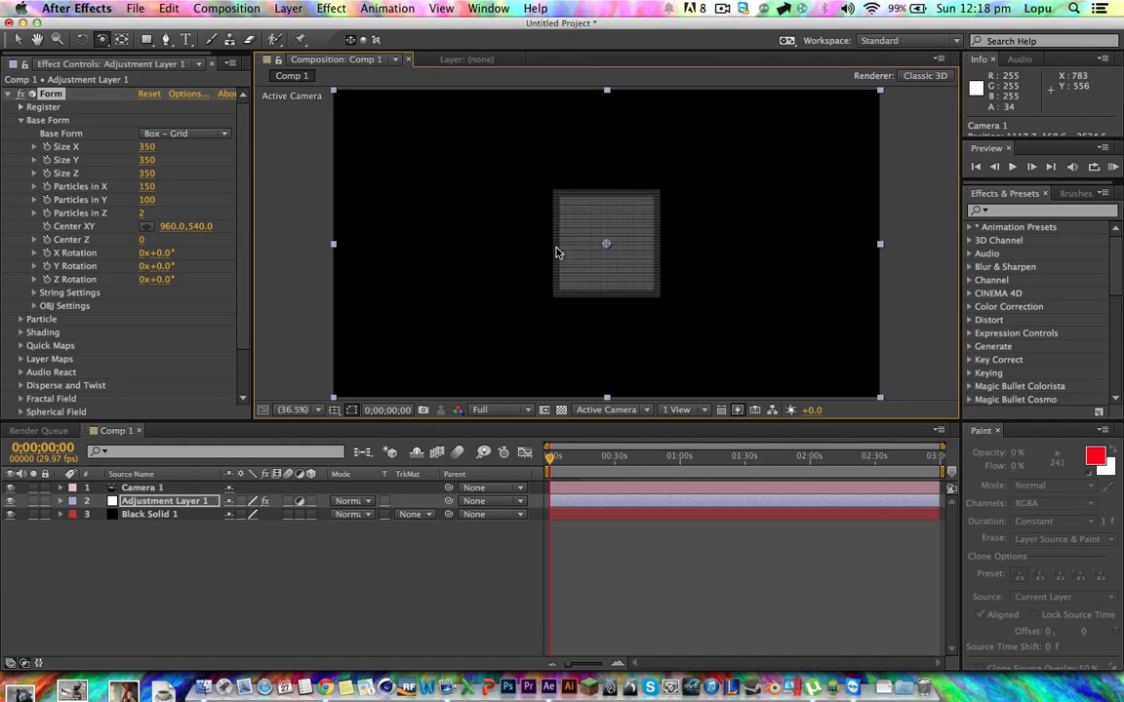
{"action": "left_click", "coordinate": [180, 155]}
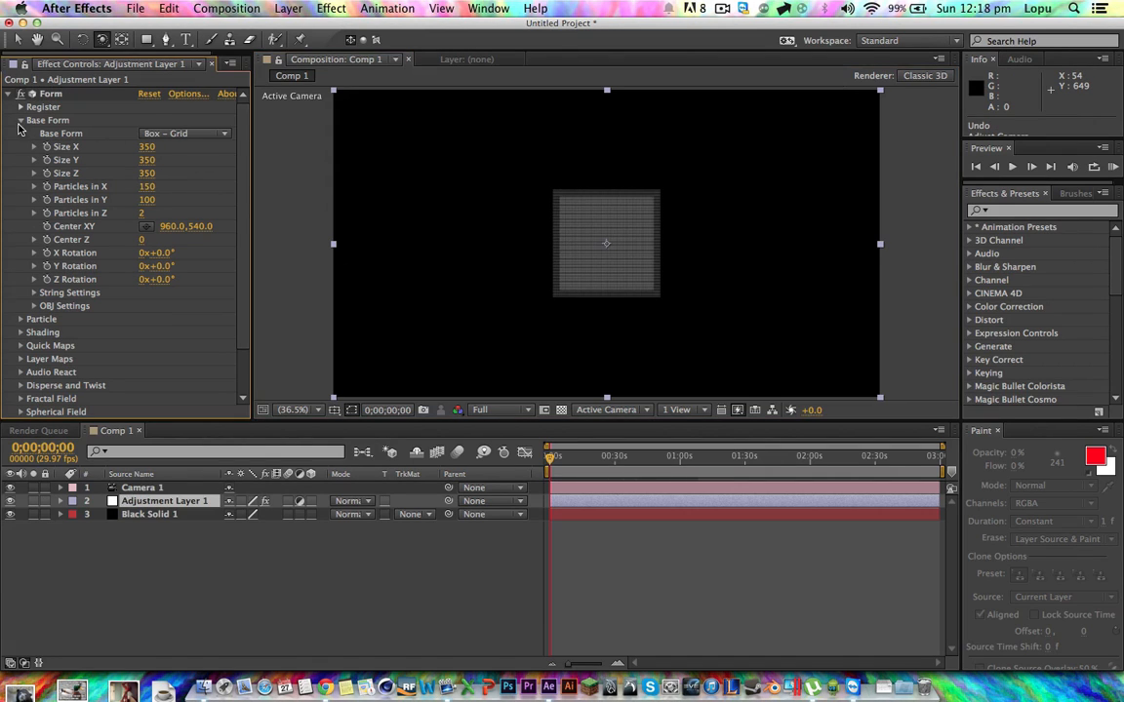
- Set Opacity Random of the Form effect's particles to 75
{"action": "left_click", "coordinate": [20, 319]}
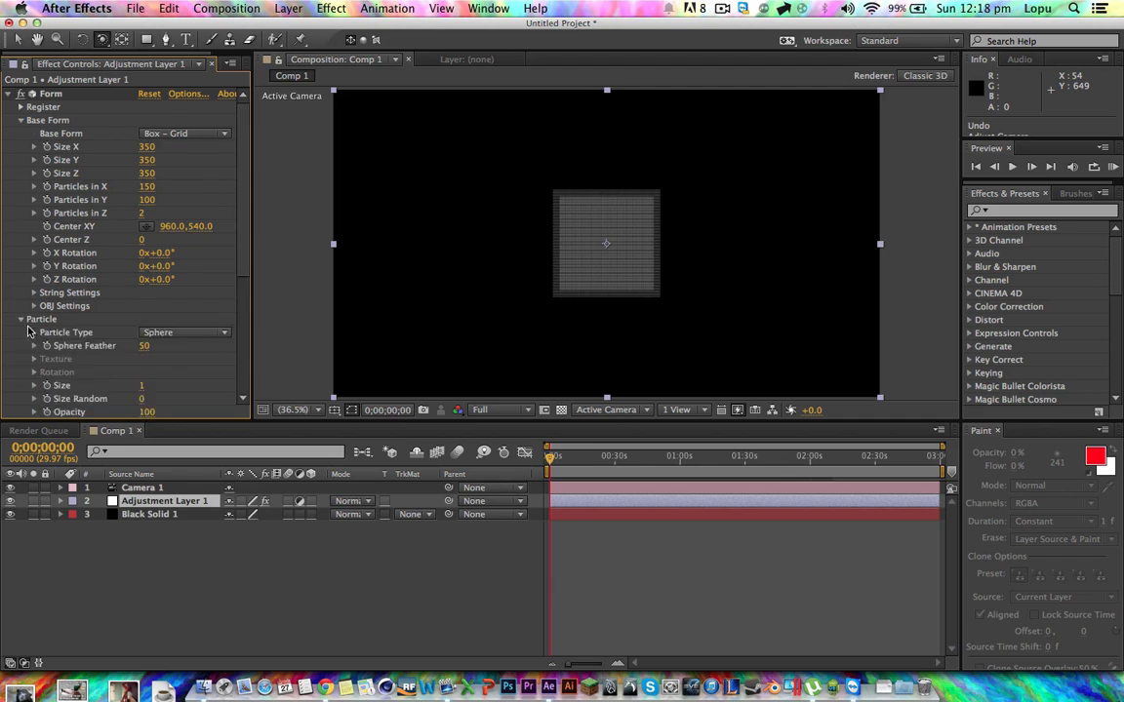
{"action": "scroll", "coordinate": [195, 273], "scroll_direction": "down", "scroll_amount": 3}
{"action": "scroll", "coordinate": [246, 276], "scroll_direction": "down", "scroll_amount": 2}
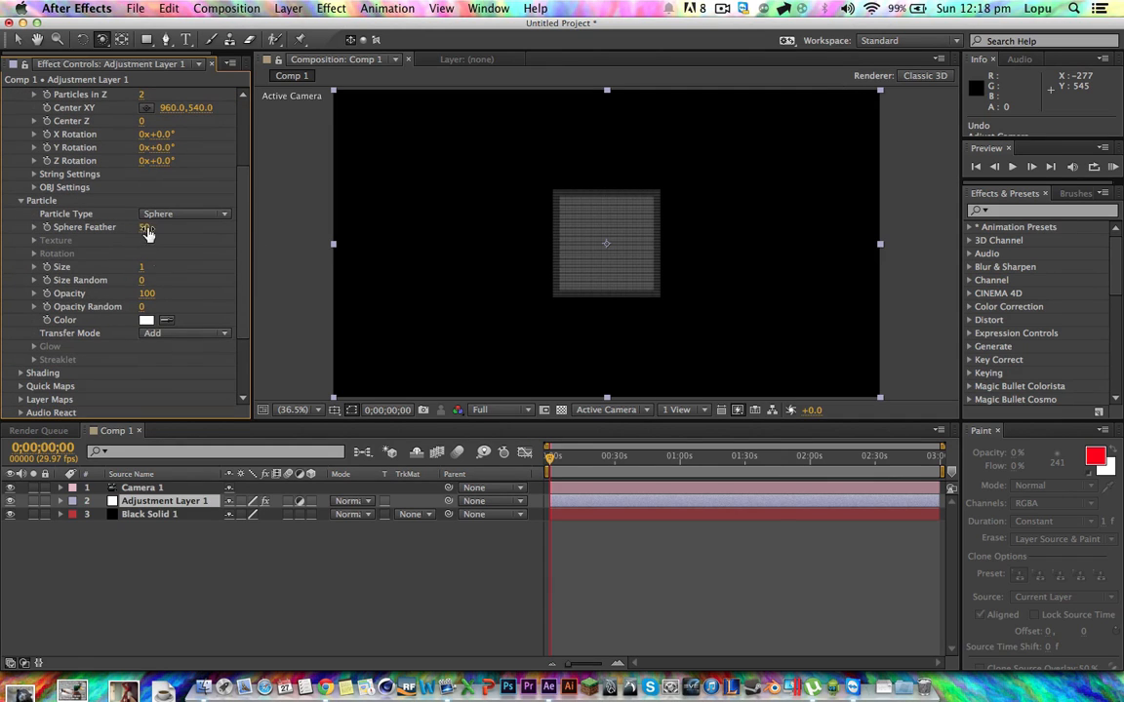
{"action": "left_click", "coordinate": [142, 281]}
{"action": "key", "text": "Tab"}
{"action": "key", "text": "Tab"}
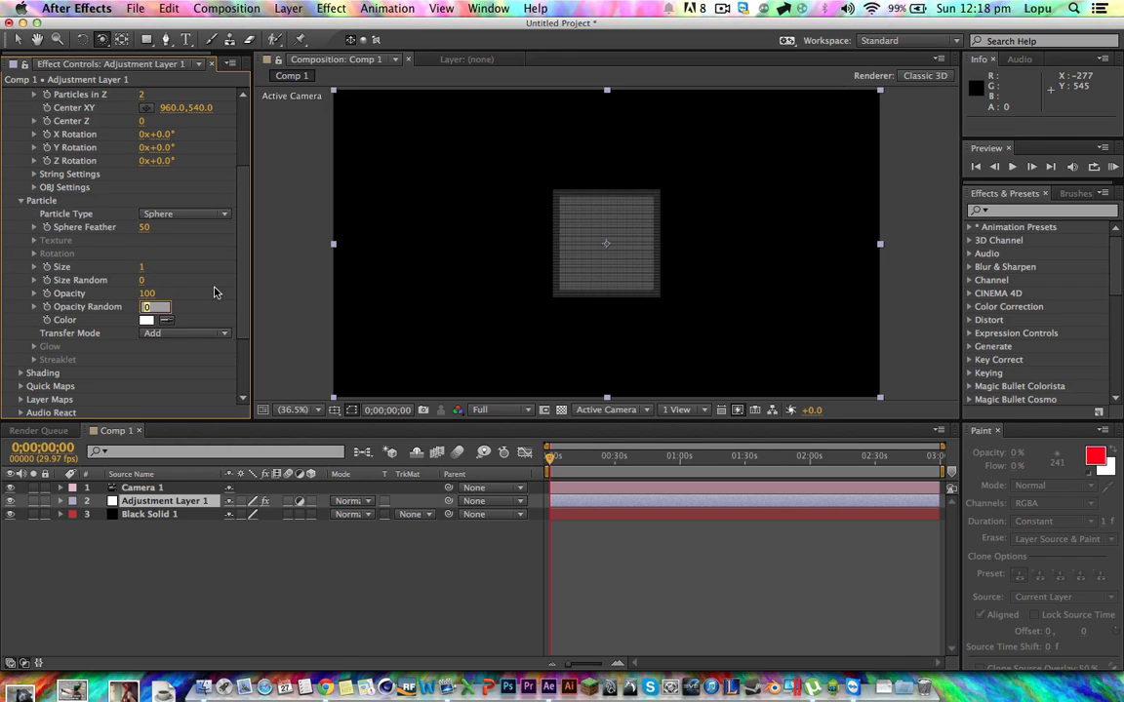
{"action": "type", "text": "75"}
{"action": "key", "text": "Return"}
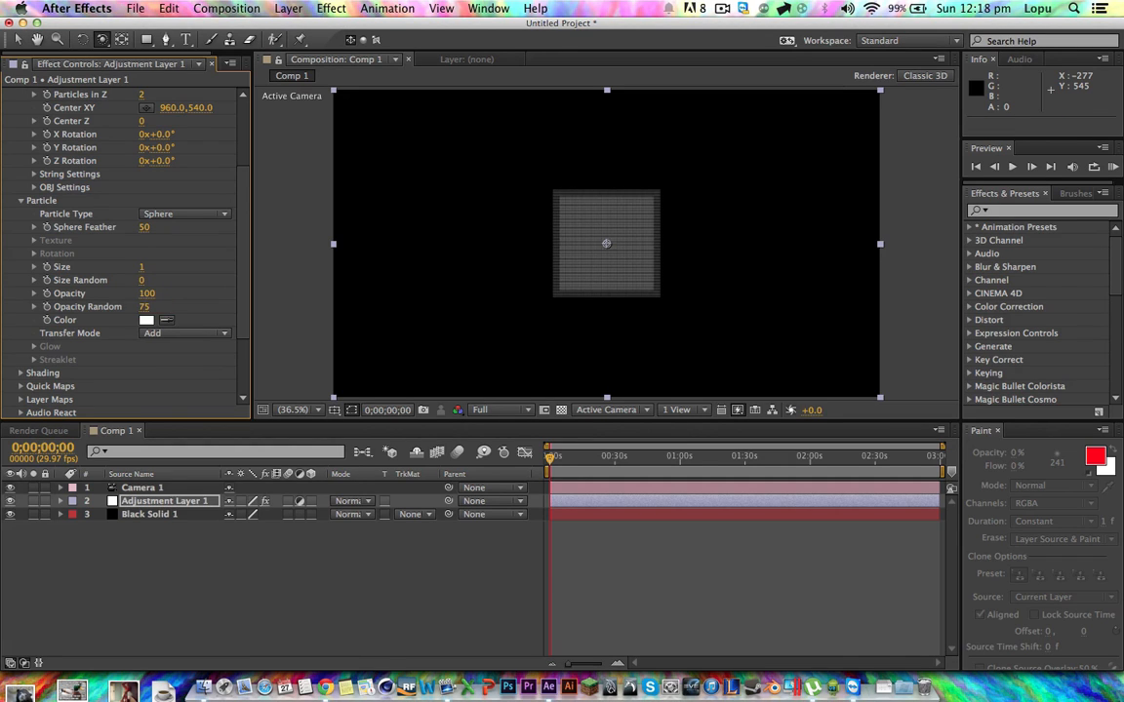
- Orbit the camera slightly and try an Opacity Random of 85 on the particles, and undo both changes
{"action": "mouse_move", "coordinate": [557, 240]}
{"action": "left_mouse_down"}
{"action": "mouse_move", "coordinate": [597, 251]}
{"action": "mouse_move", "coordinate": [502, 220]}
{"action": "mouse_move", "coordinate": [563, 242]}
{"action": "left_mouse_up"}
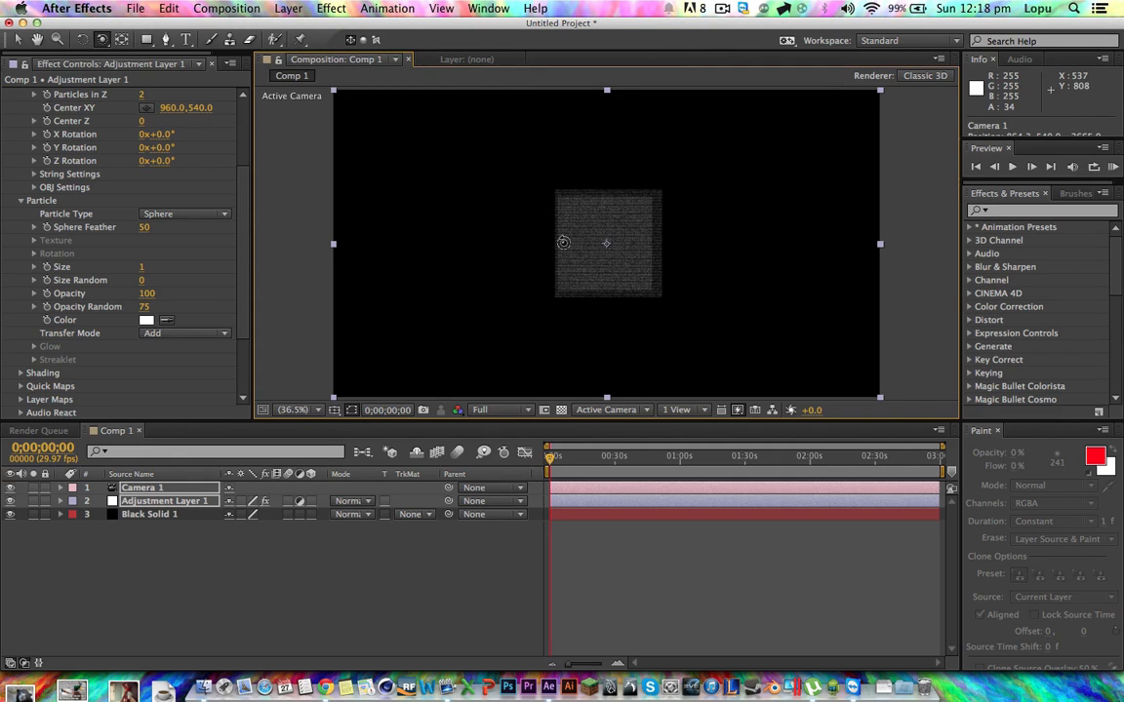
{"action": "left_click", "coordinate": [150, 306]}
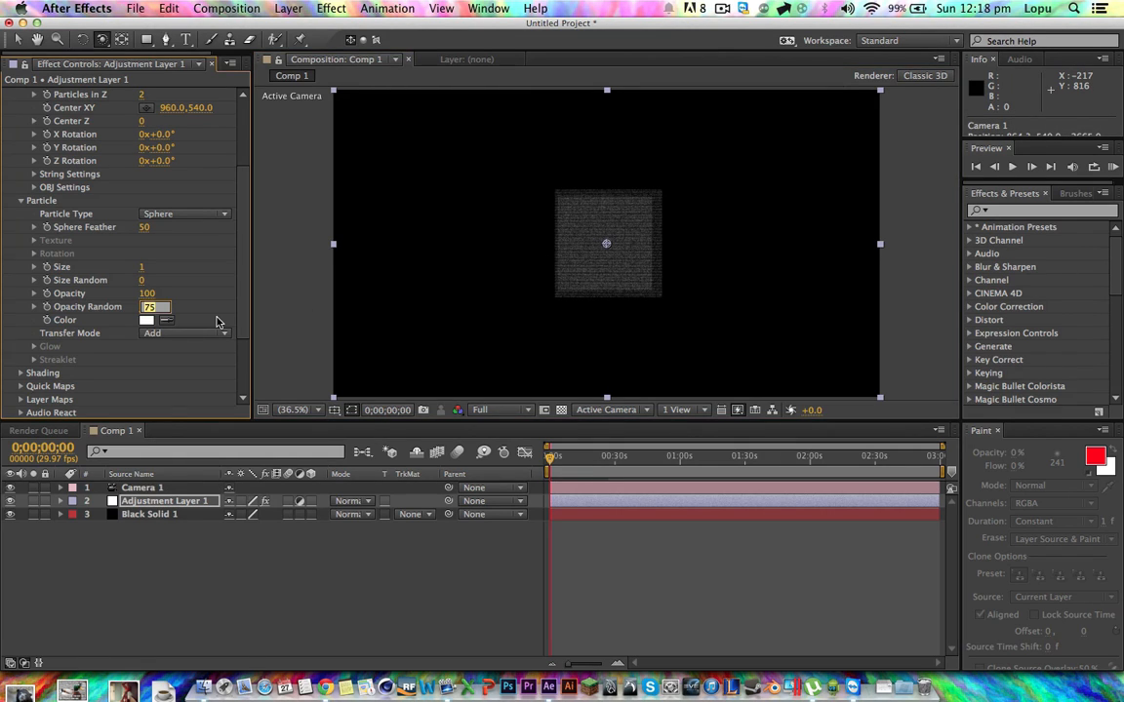
{"action": "type", "text": "85"}
{"action": "key", "text": "Return"}
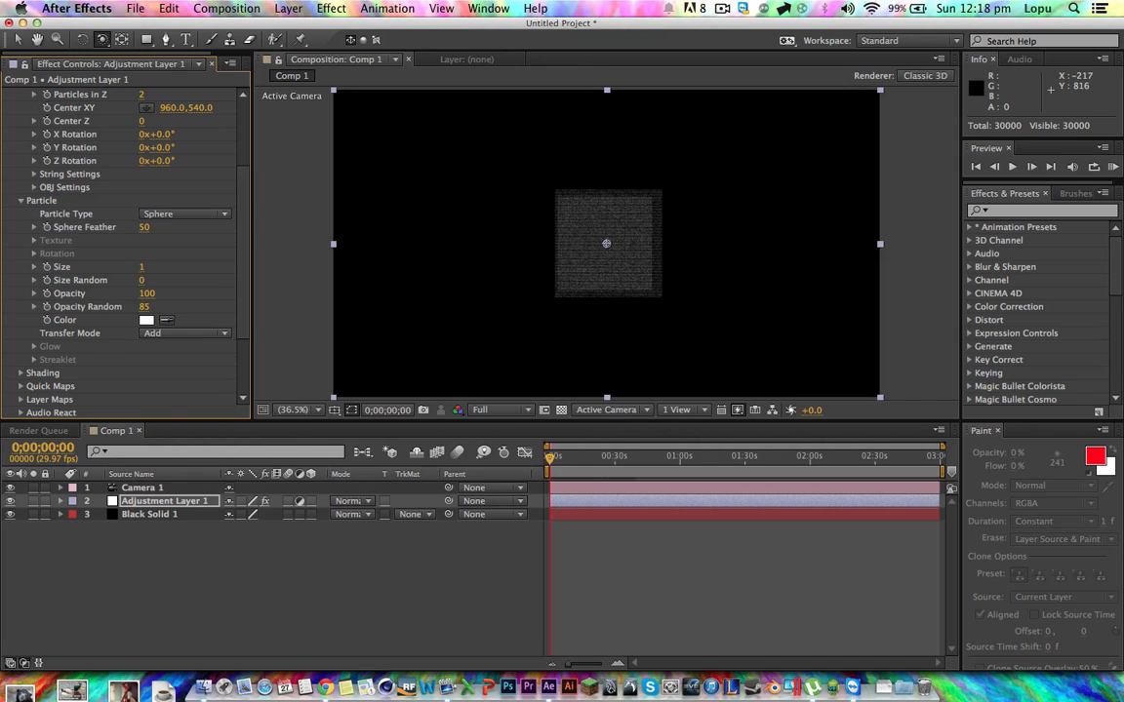
{"action": "key", "text": "super+z"}
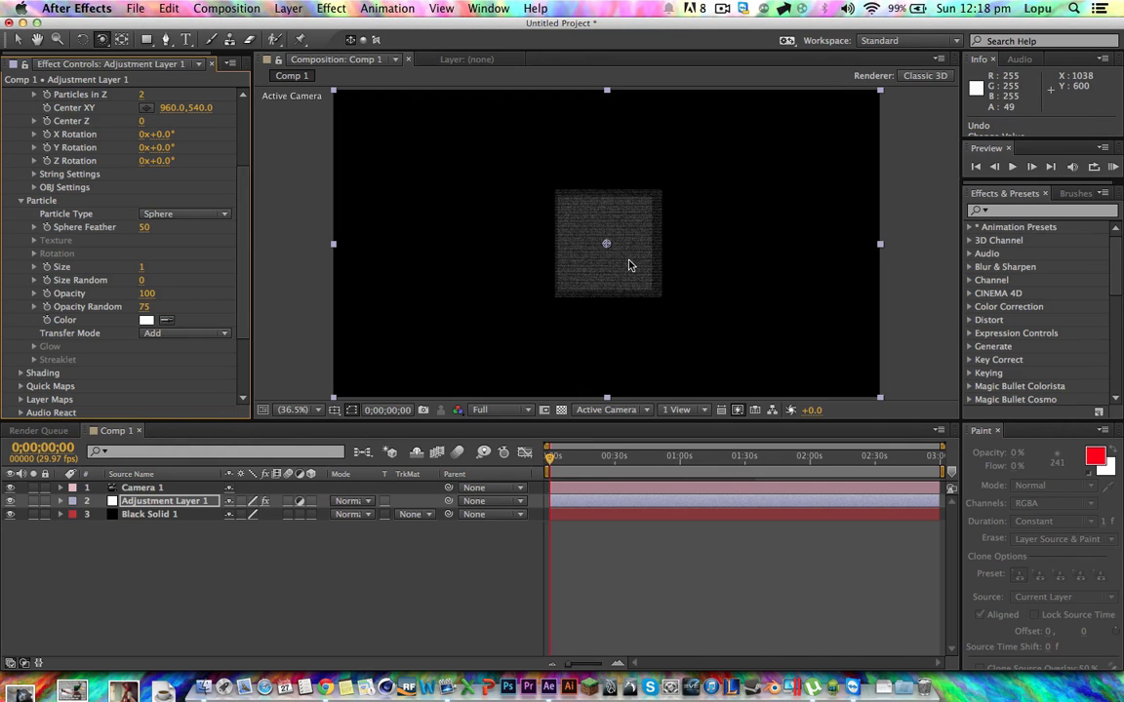
- Set the Form particles' Opacity Random to 85
{"action": "left_click", "coordinate": [143, 306]}
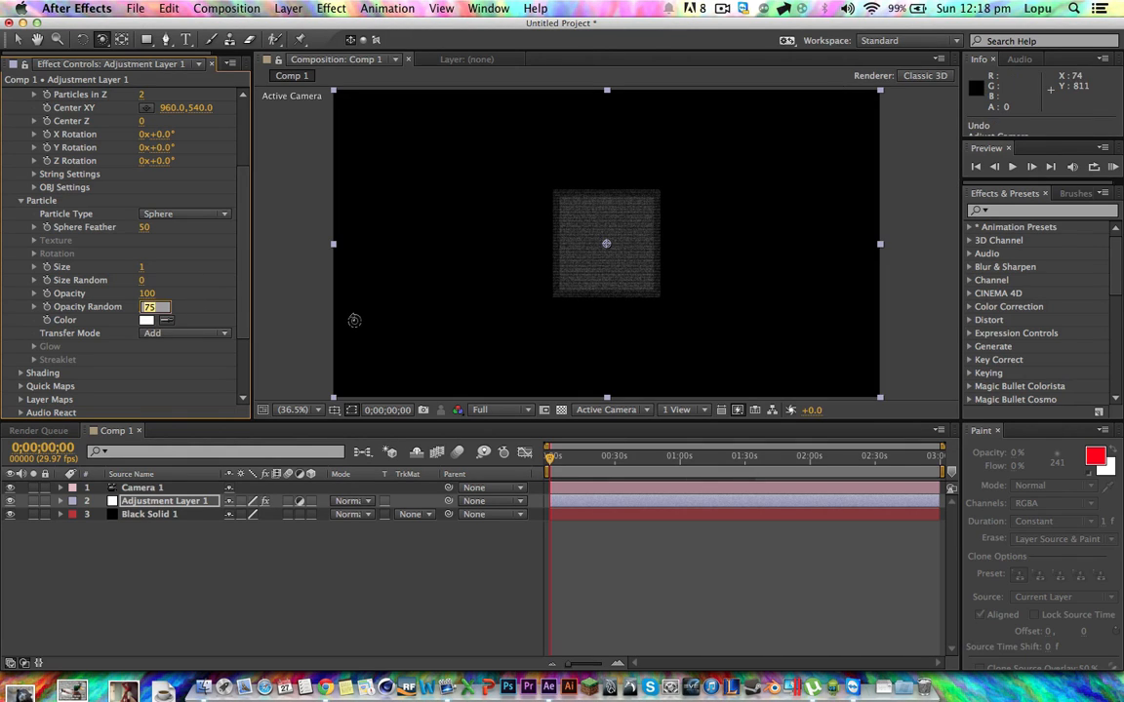
{"action": "type", "text": "85"}
{"action": "key", "text": "Return"}
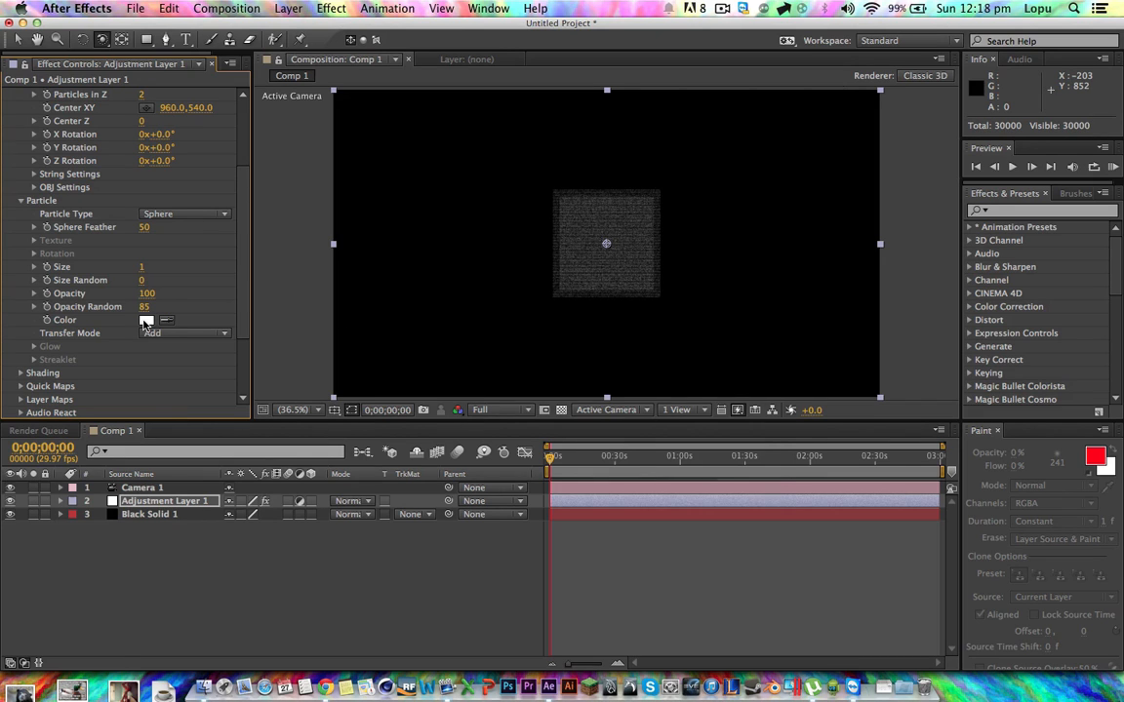
- Change the Form effect's particle color to the light mint green 86FFC7
{"action": "left_click", "coordinate": [145, 321]}
{"action": "left_click_drag", "start_coordinate": [592, 398], "coordinate": [592, 367]}
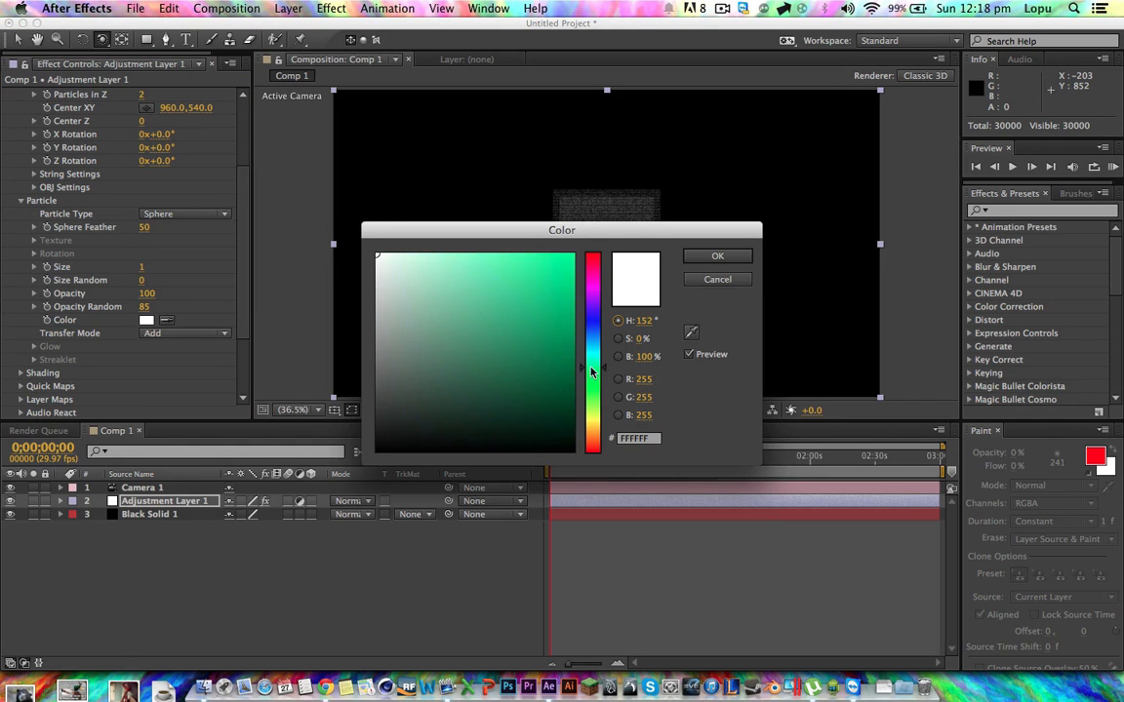
{"action": "left_click", "coordinate": [510, 255]}
{"action": "mouse_move", "coordinate": [540, 235]}
{"action": "left_mouse_down"}
{"action": "mouse_move", "coordinate": [702, 334]}
{"action": "mouse_move", "coordinate": [615, 352]}
{"action": "mouse_move", "coordinate": [630, 353]}
{"action": "left_mouse_up"}
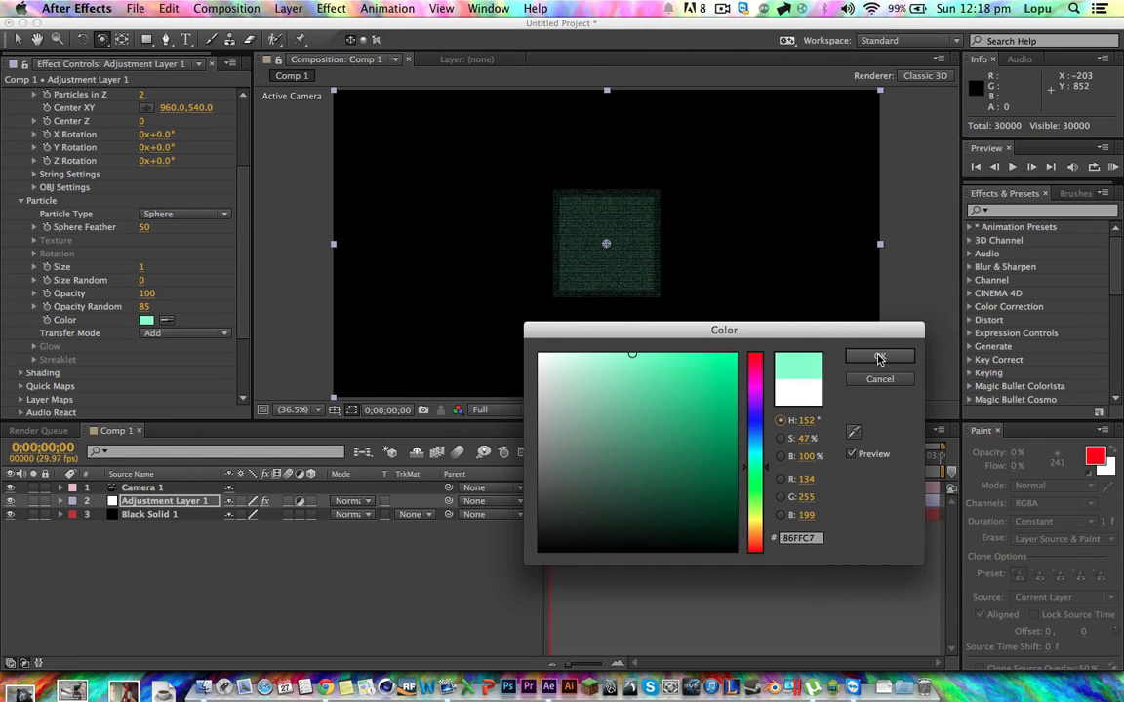
{"action": "left_click", "coordinate": [879, 356]}
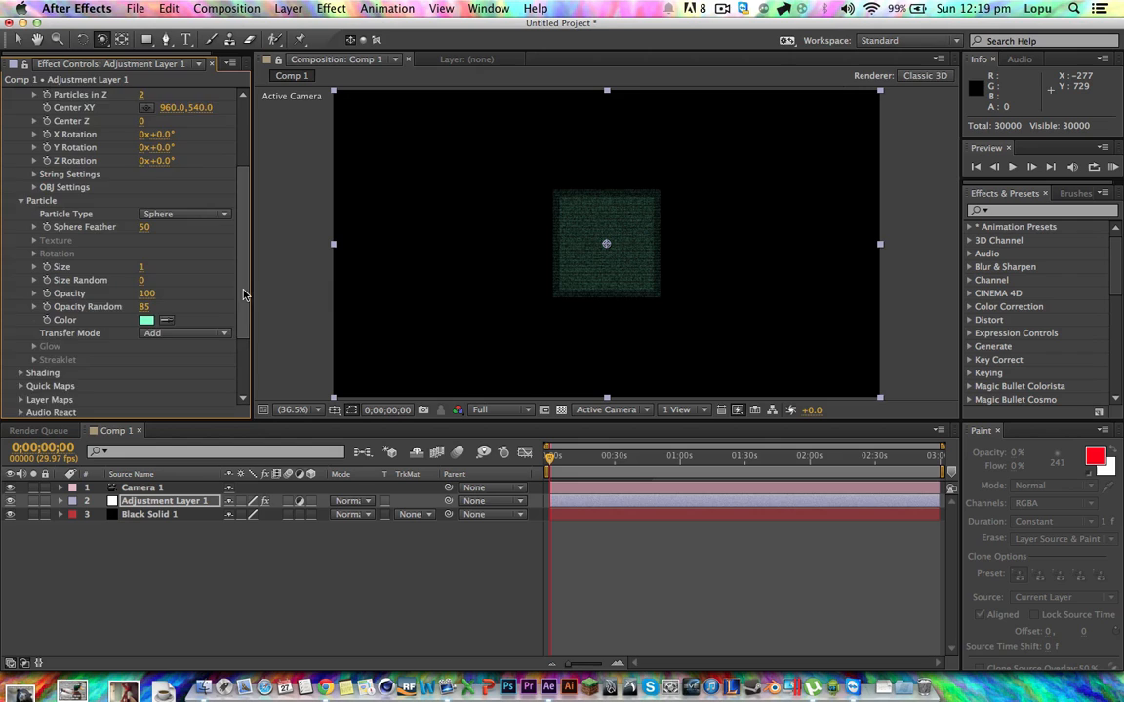
- Collapse the Base Form and Particle settings of the Form effect
{"action": "scroll", "coordinate": [234, 359], "scroll_direction": "down", "scroll_amount": 4}
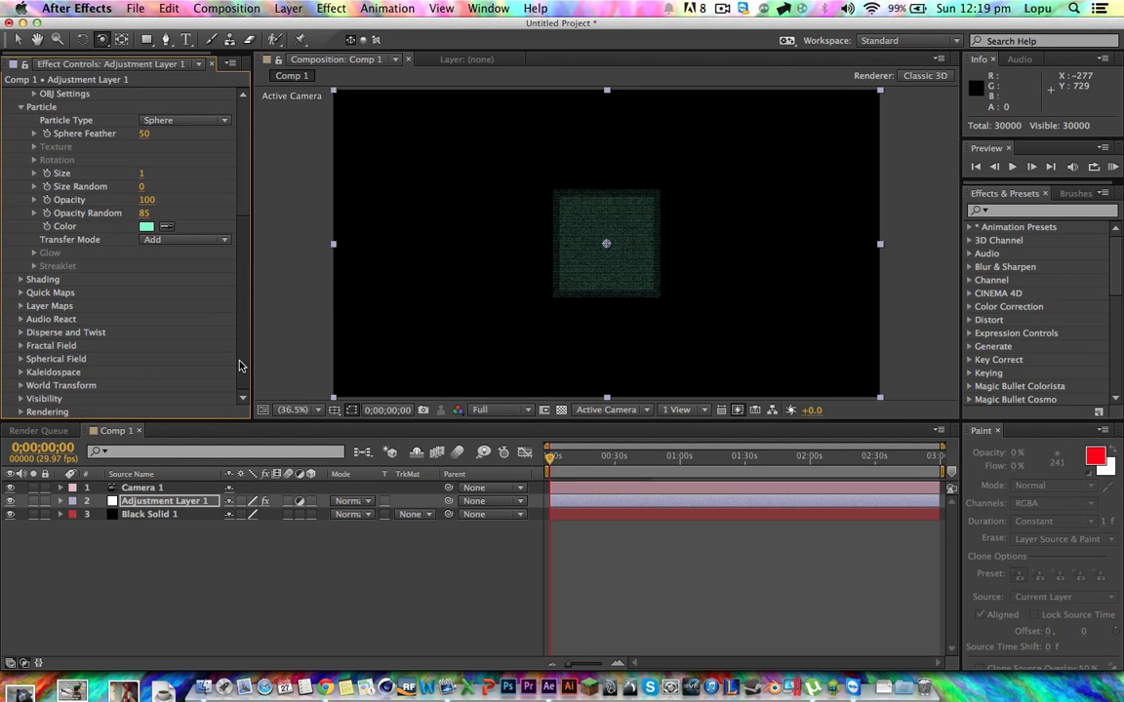
{"action": "scroll", "coordinate": [244, 354], "scroll_direction": "up", "scroll_amount": 5}
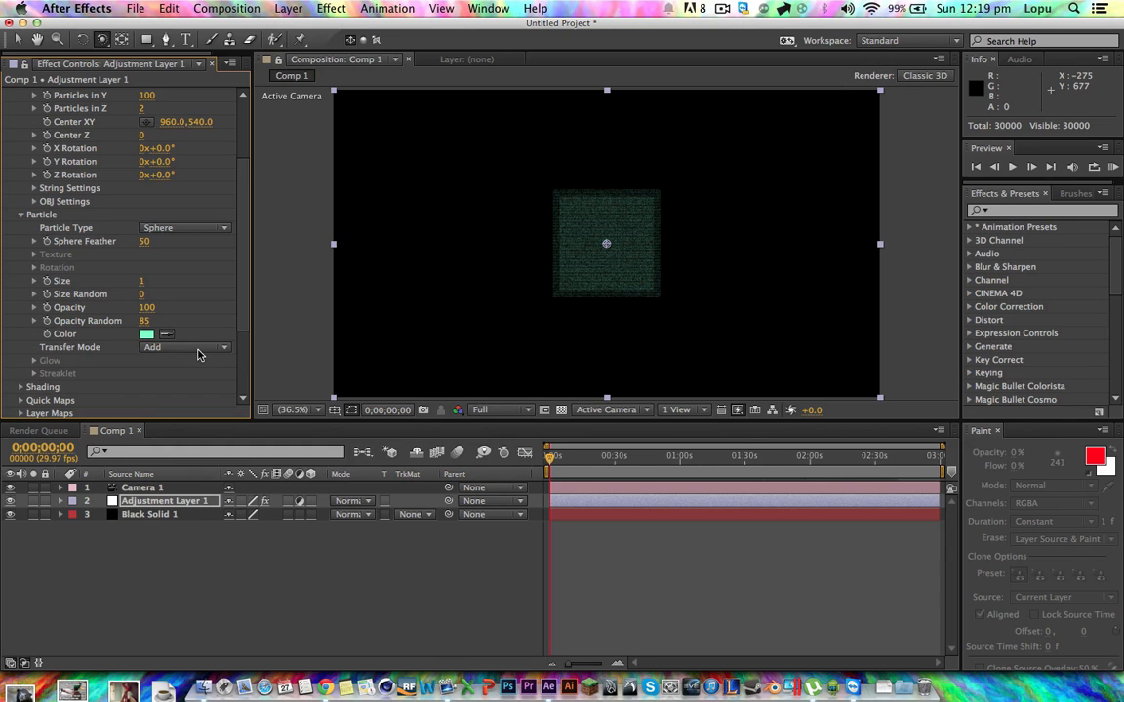
{"action": "scroll", "coordinate": [218, 139], "scroll_direction": "up", "scroll_amount": 5}
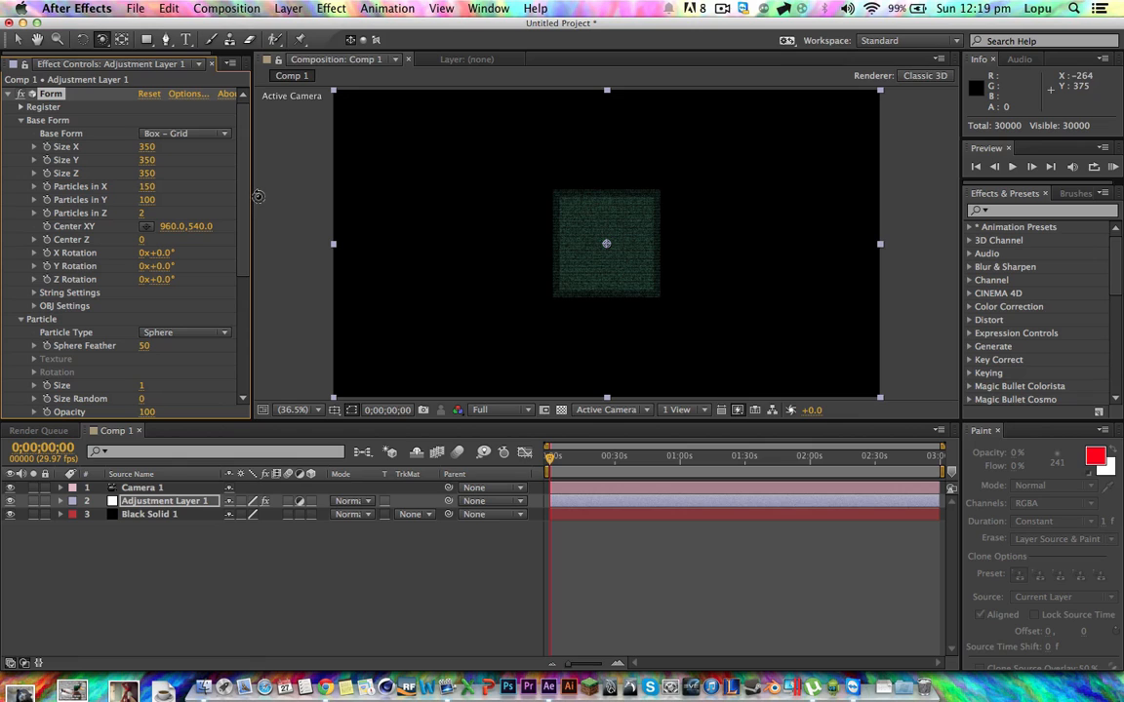
{"action": "left_click", "coordinate": [22, 120]}
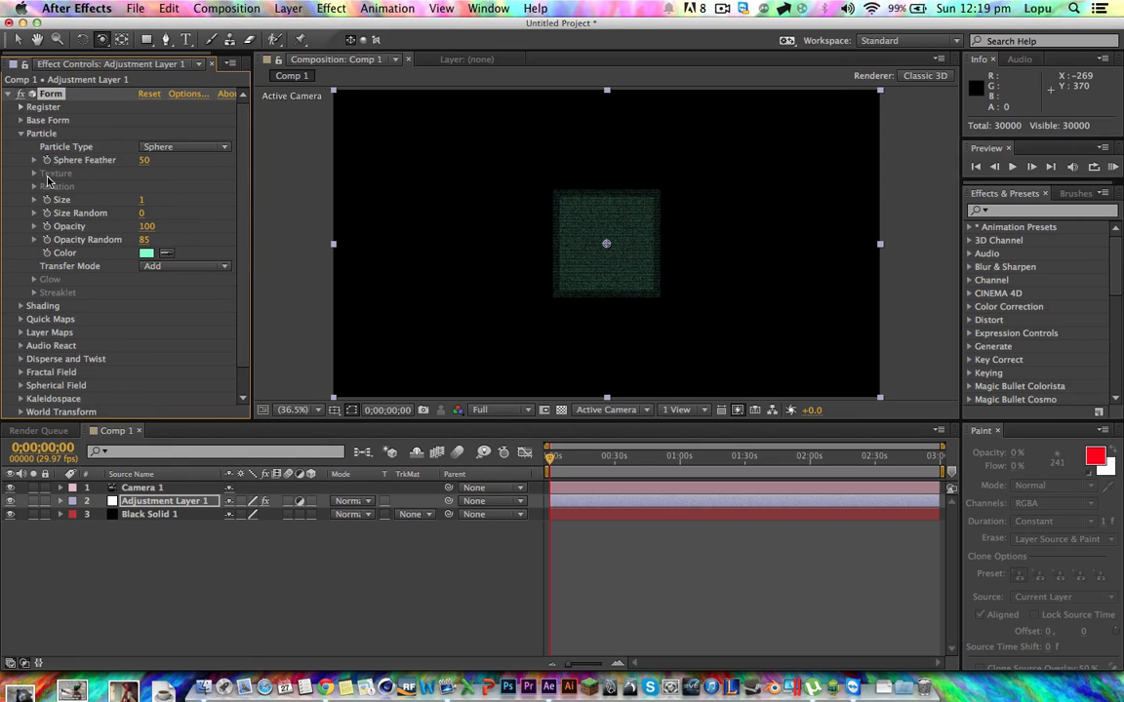
{"action": "left_click", "coordinate": [20, 133]}
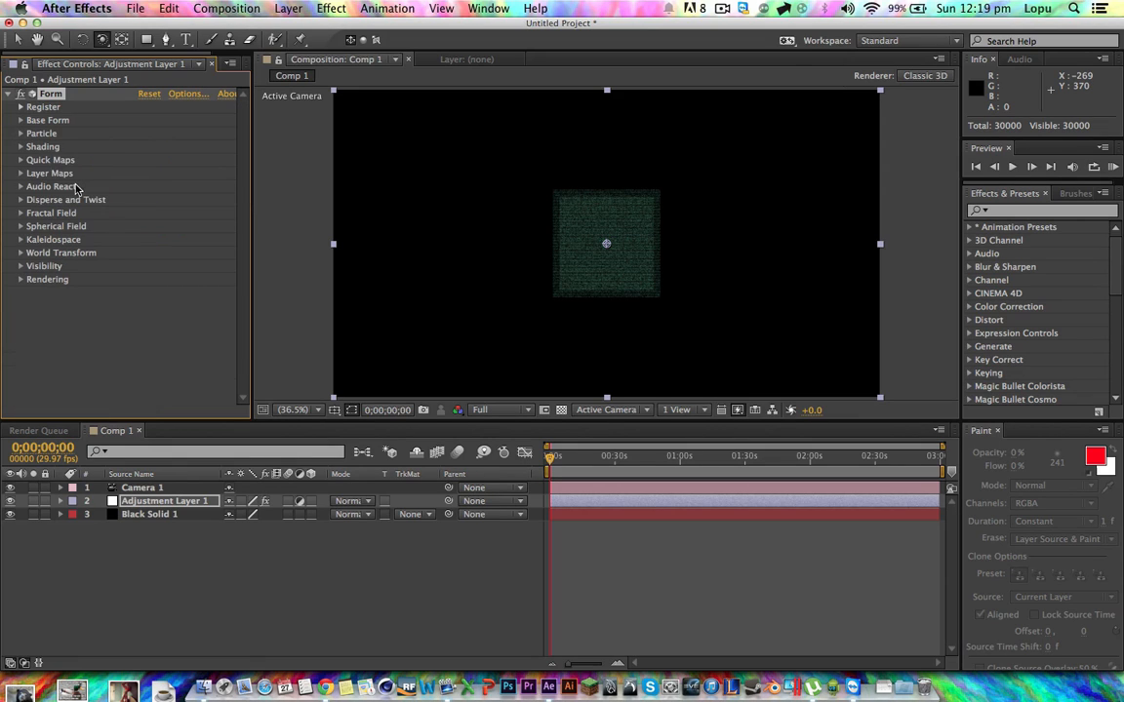
- Reveal the adjustment layer's Form effect in the timeline and rename it Base 1
{"action": "left_click", "coordinate": [70, 299]}
{"action": "left_click", "coordinate": [51, 97]}
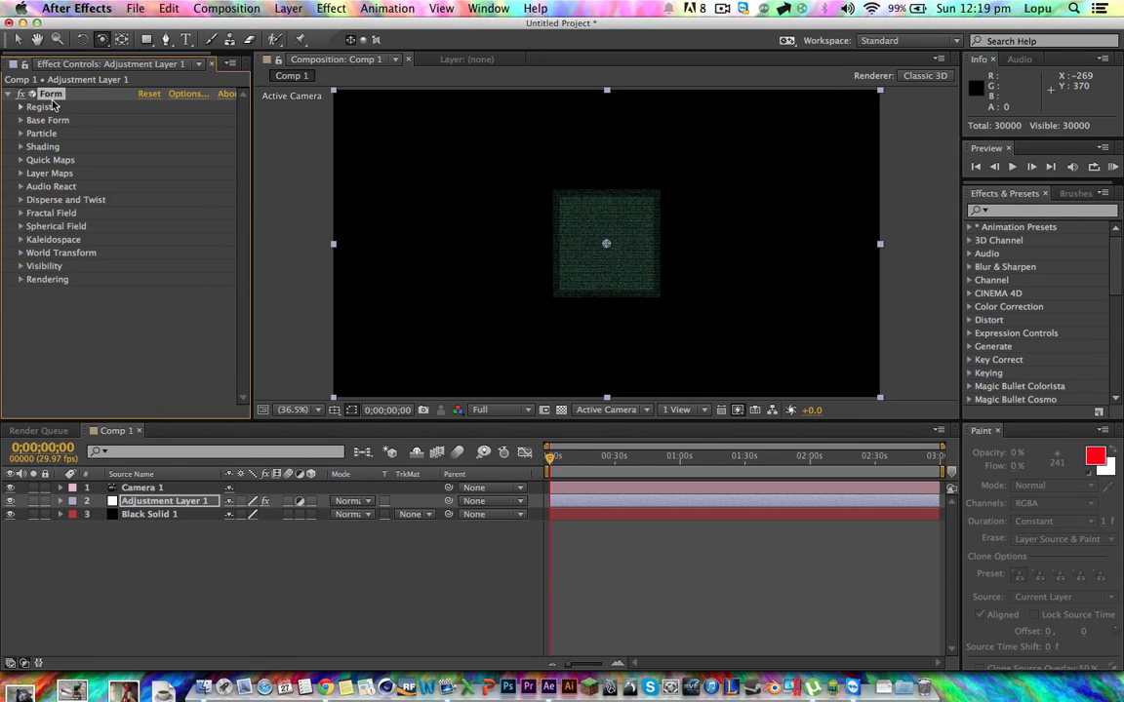
{"action": "left_click", "coordinate": [138, 502]}
{"action": "double_click", "coordinate": [142, 506]}
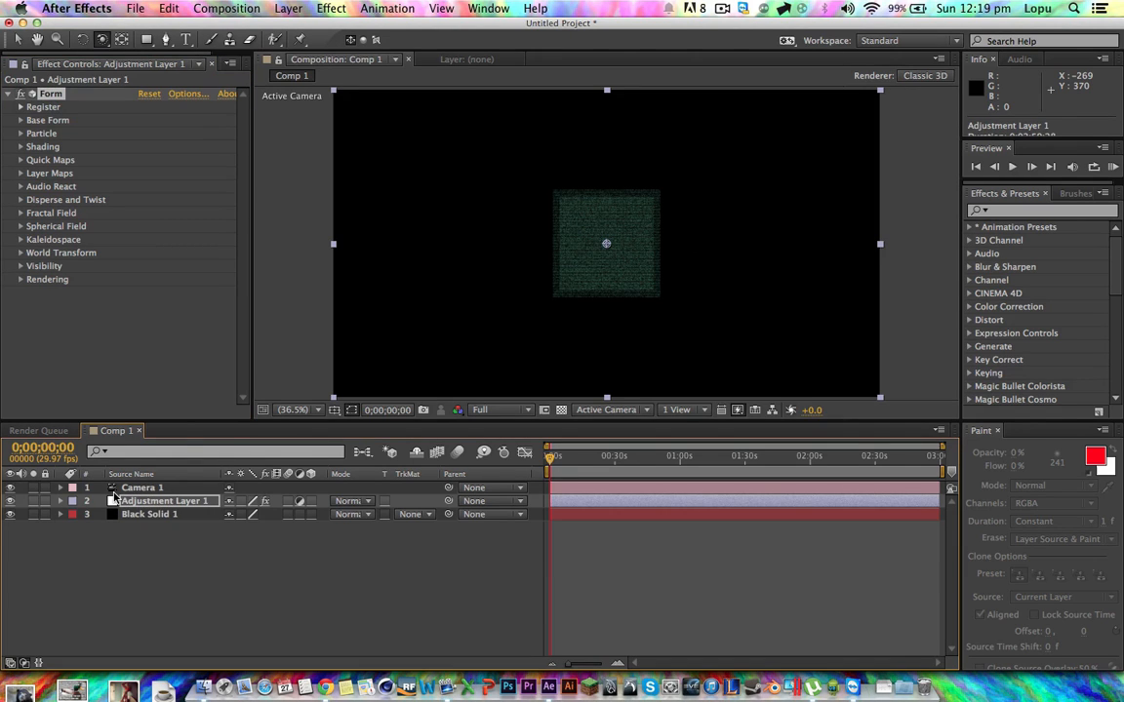
{"action": "left_click", "coordinate": [61, 501]}
{"action": "left_click", "coordinate": [61, 502]}
{"action": "left_click", "coordinate": [49, 95]}
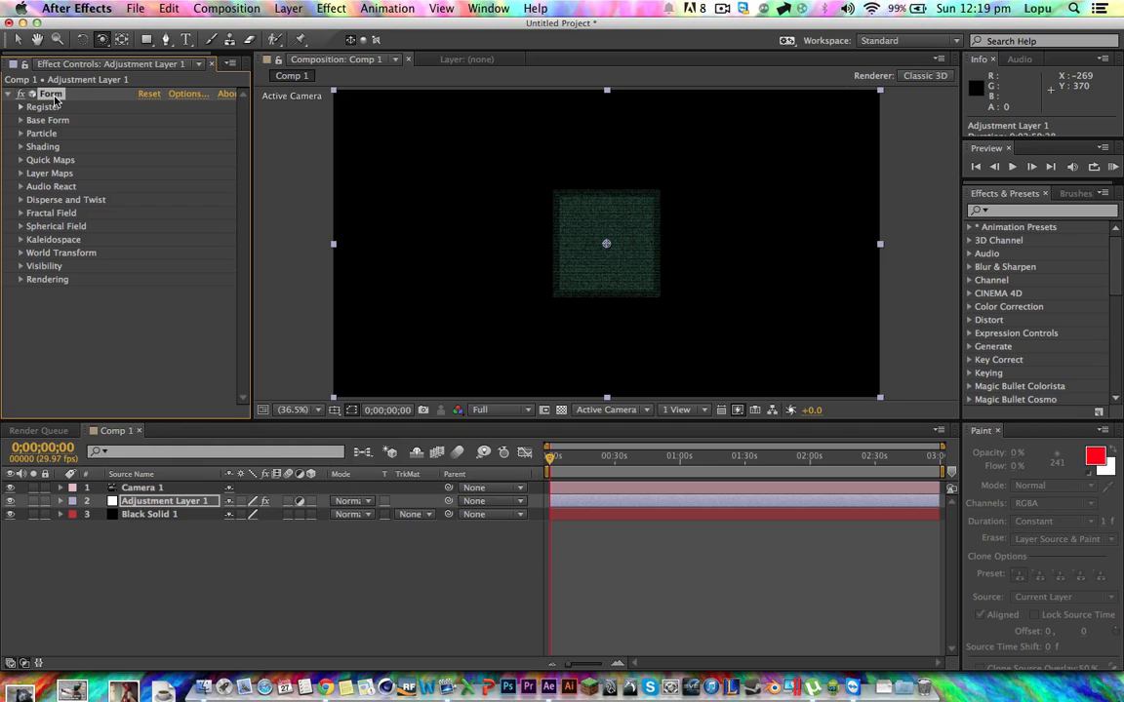
{"action": "double_click", "coordinate": [54, 96]}
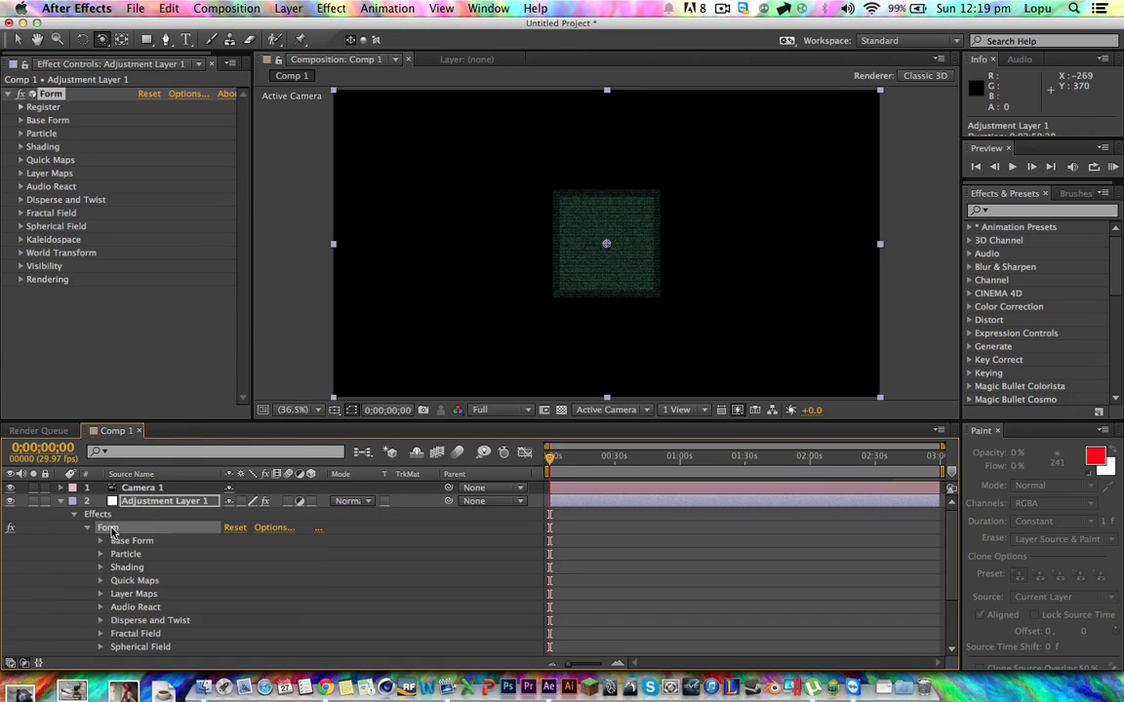
{"action": "right_click", "coordinate": [113, 532]}
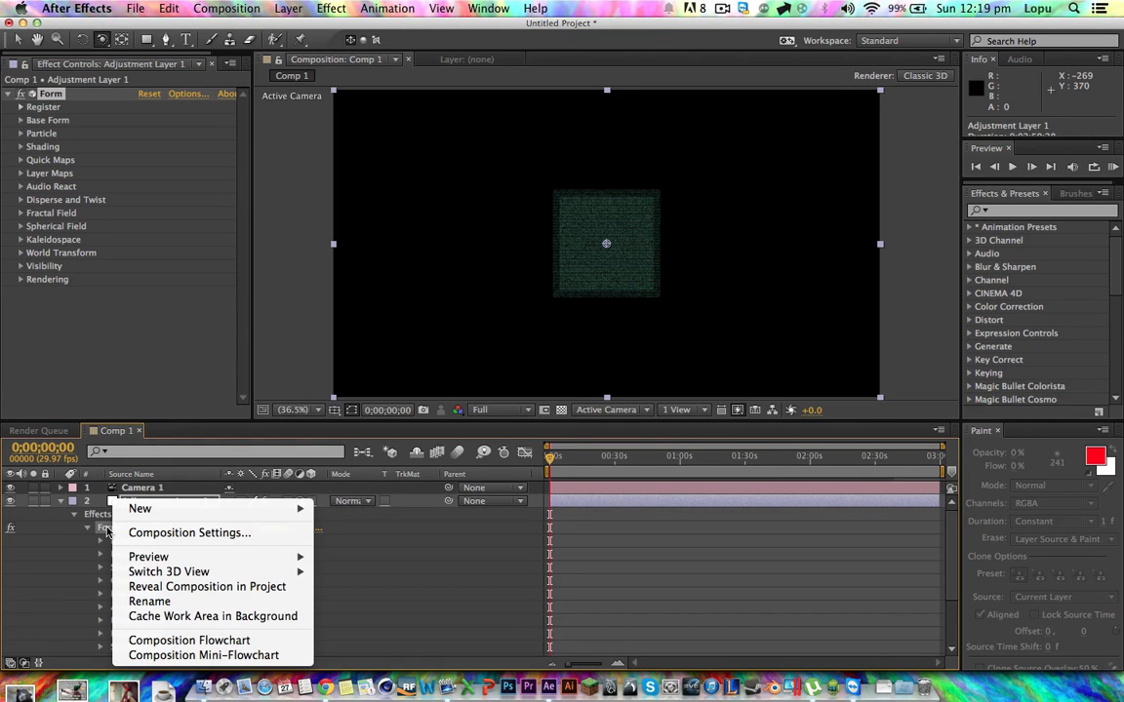
{"action": "left_click", "coordinate": [154, 601]}
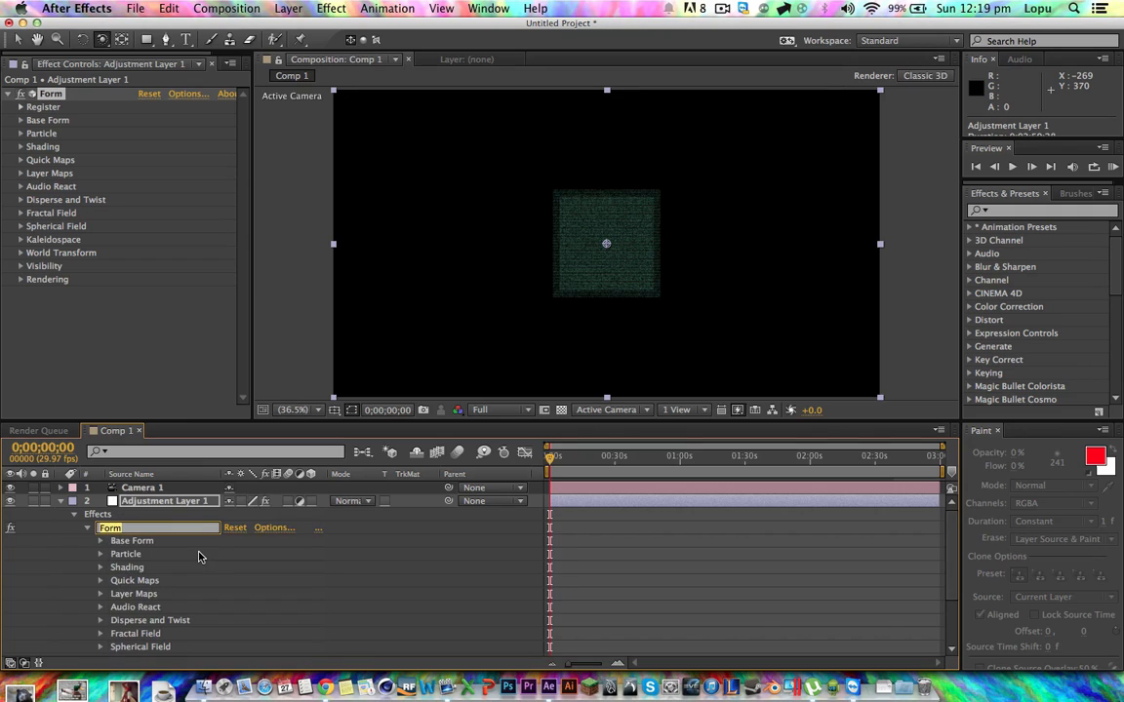
{"action": "type", "text": "S"}
{"action": "type", "text": "ase 1"}
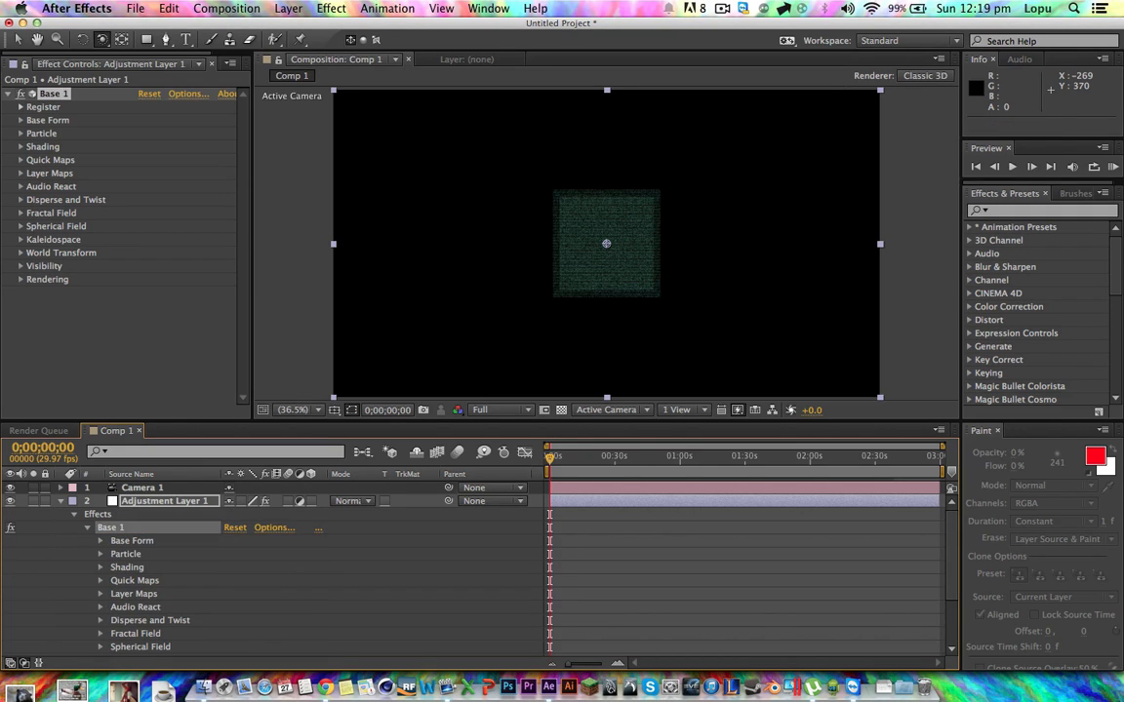
{"action": "key", "text": "Return"}
- Apply a second Trapcode Form effect to the adjustment layer, alongside Base 1
{"action": "left_click", "coordinate": [48, 98]}
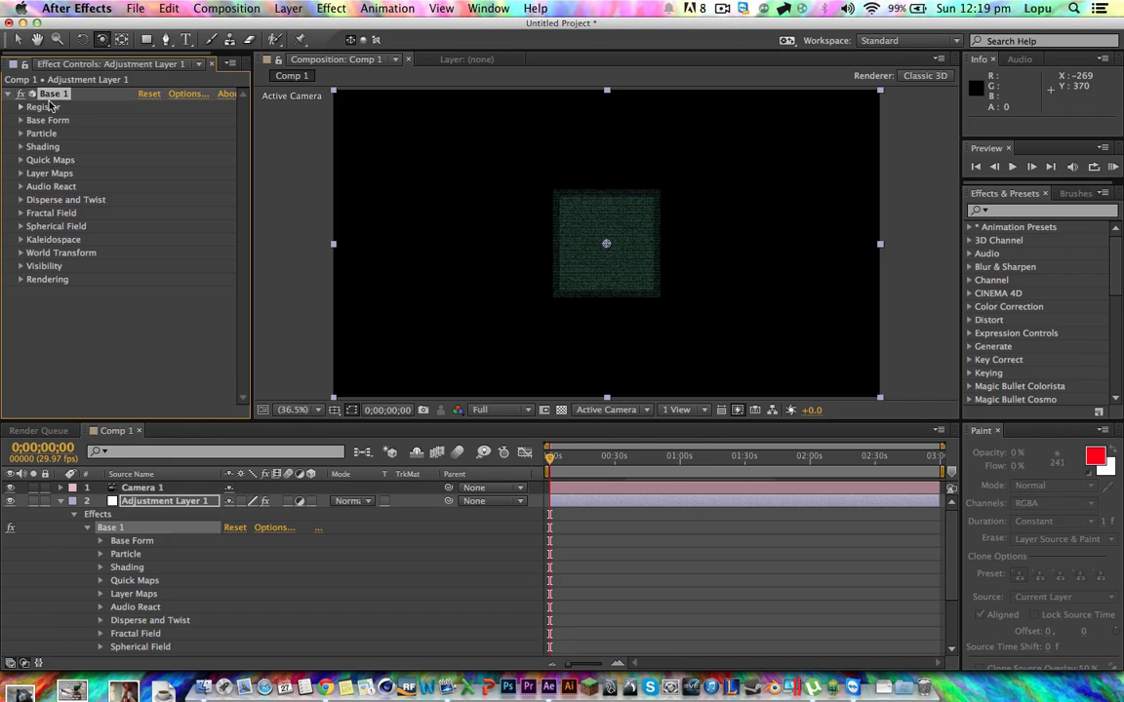
{"action": "left_click", "coordinate": [90, 342]}
{"action": "key", "text": "super+v"}
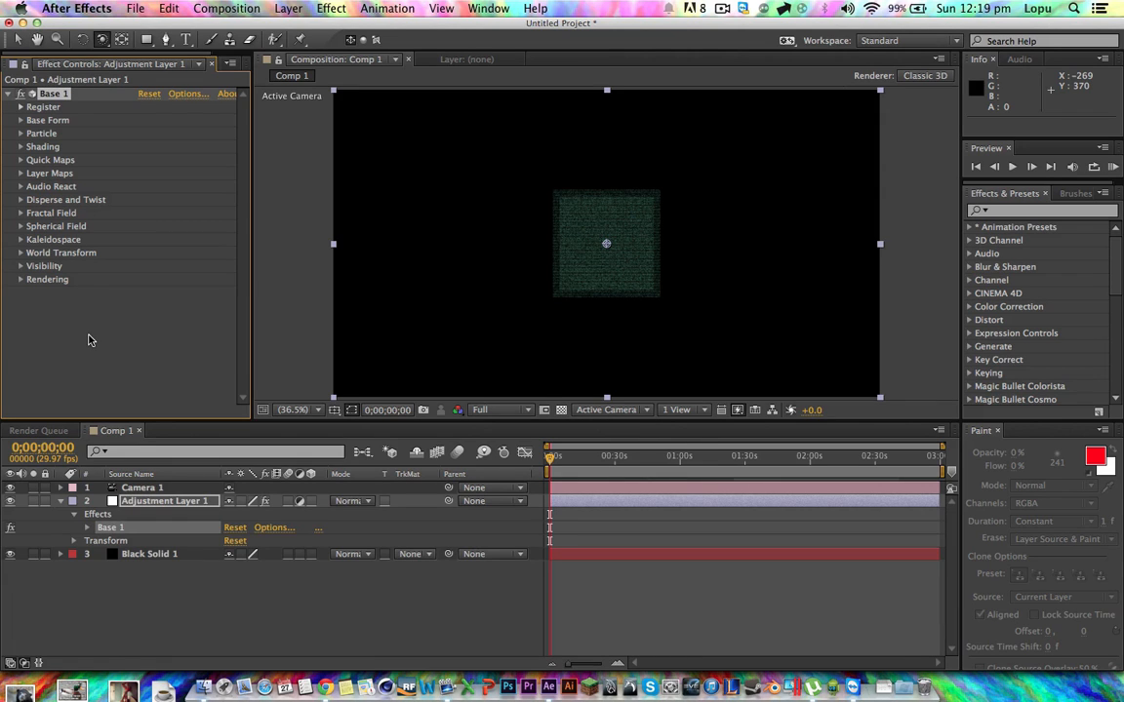
{"action": "left_click", "coordinate": [89, 339]}
{"action": "left_click", "coordinate": [332, 7]}
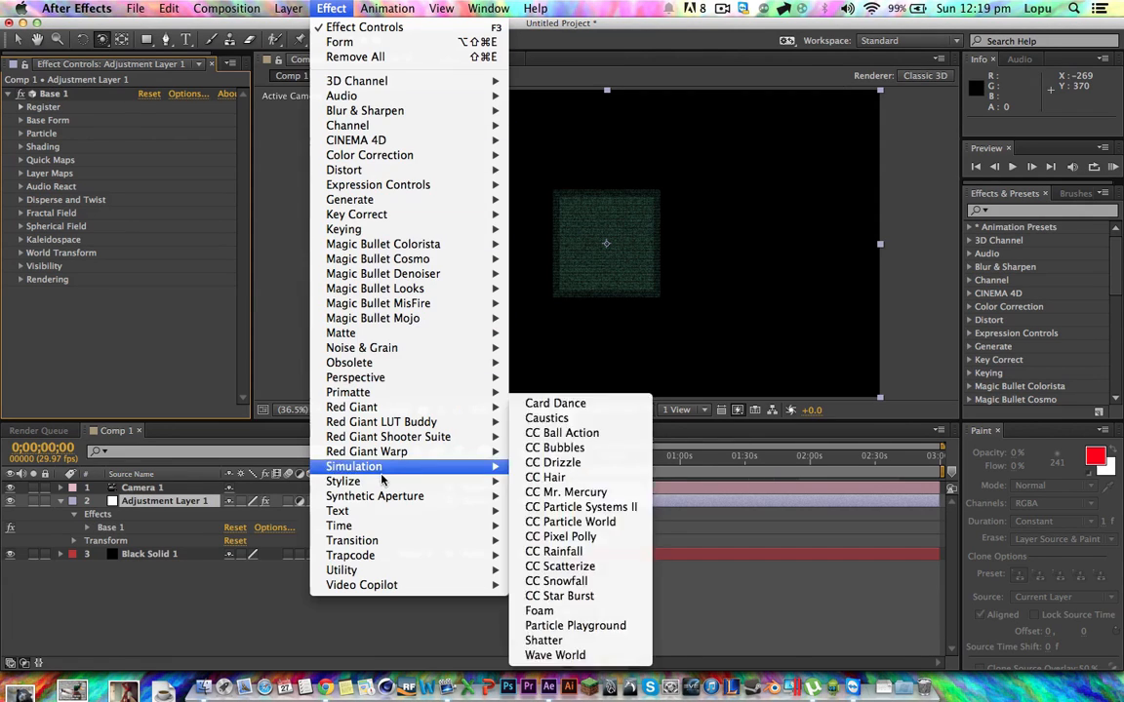
{"action": "mouse_move", "coordinate": [431, 555]}
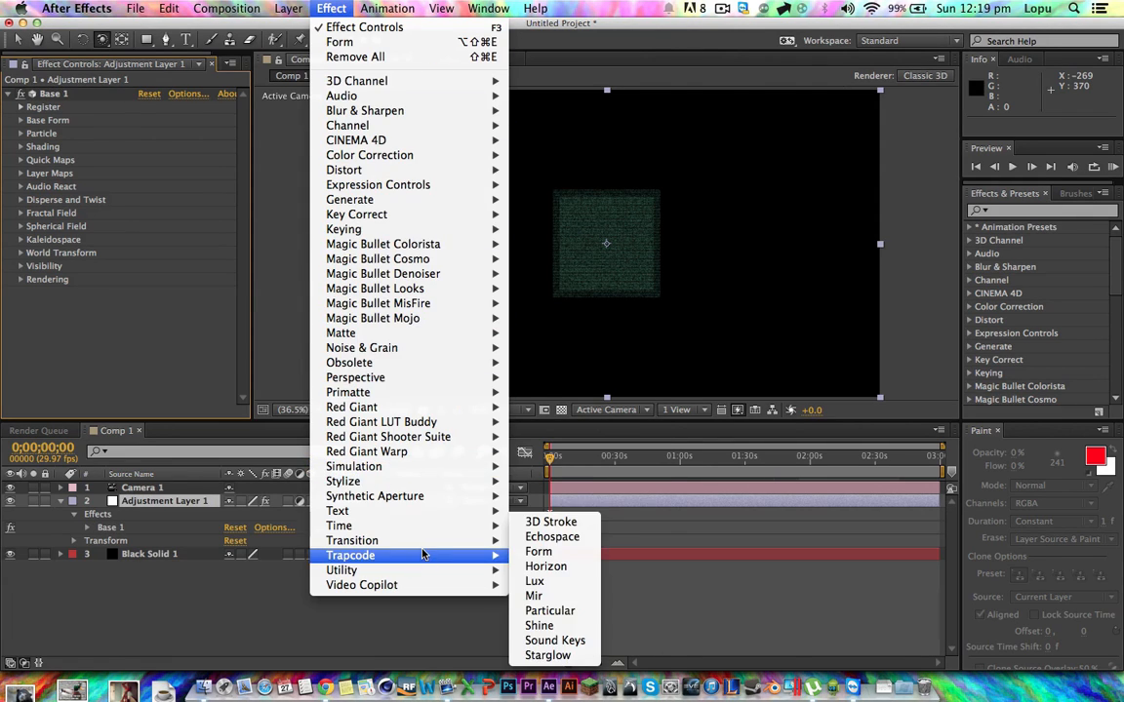
{"action": "left_click", "coordinate": [538, 551]}
- Set Size X, Size Y and Size Z of the new Form effect's Base Form to 350
{"action": "left_click", "coordinate": [21, 252]}
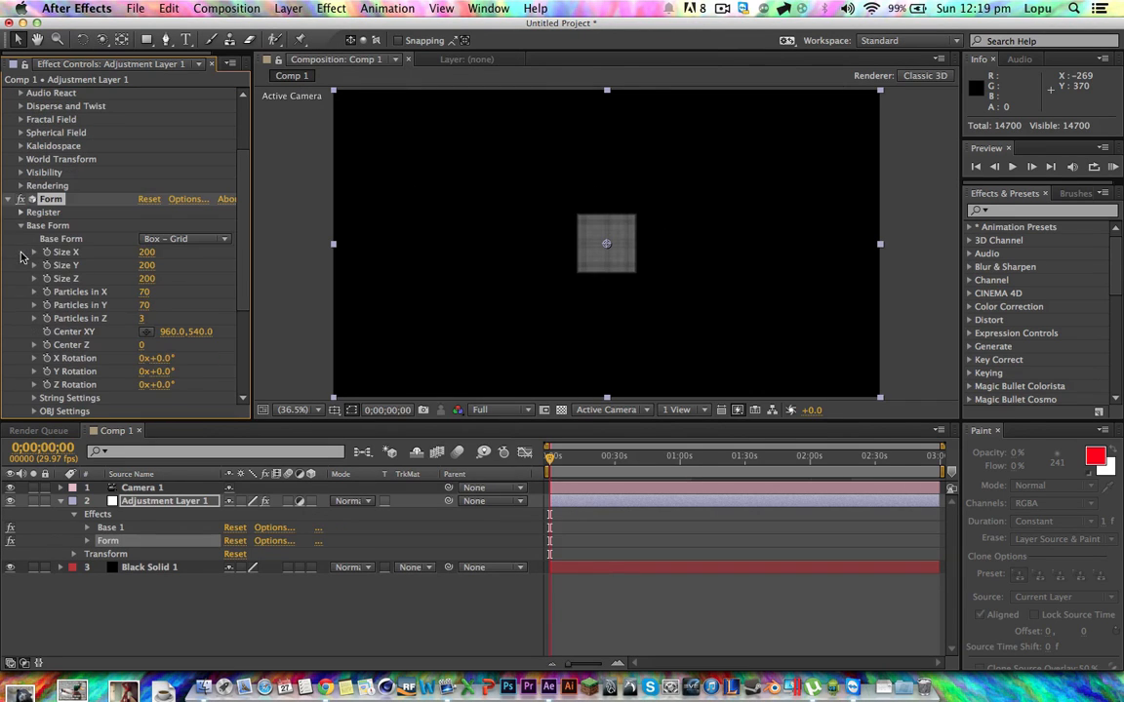
{"action": "left_click", "coordinate": [146, 252]}
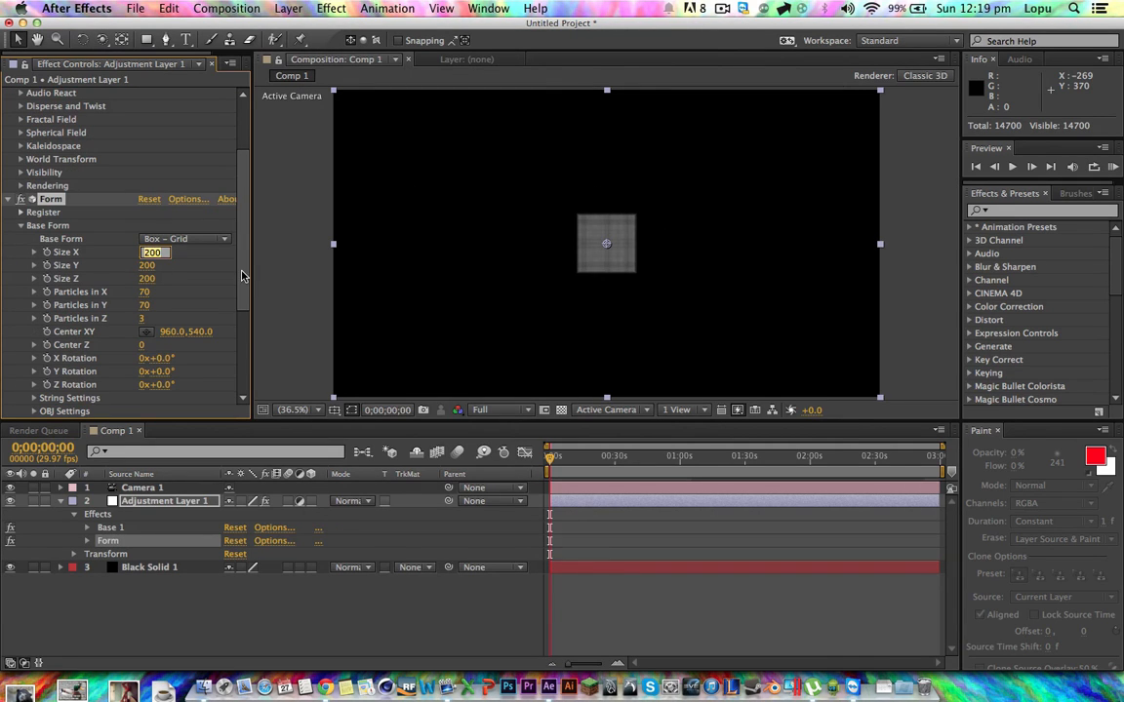
{"action": "type", "text": "350"}
{"action": "key", "text": "Tab"}
{"action": "type", "text": "350"}
{"action": "key", "text": "Tab"}
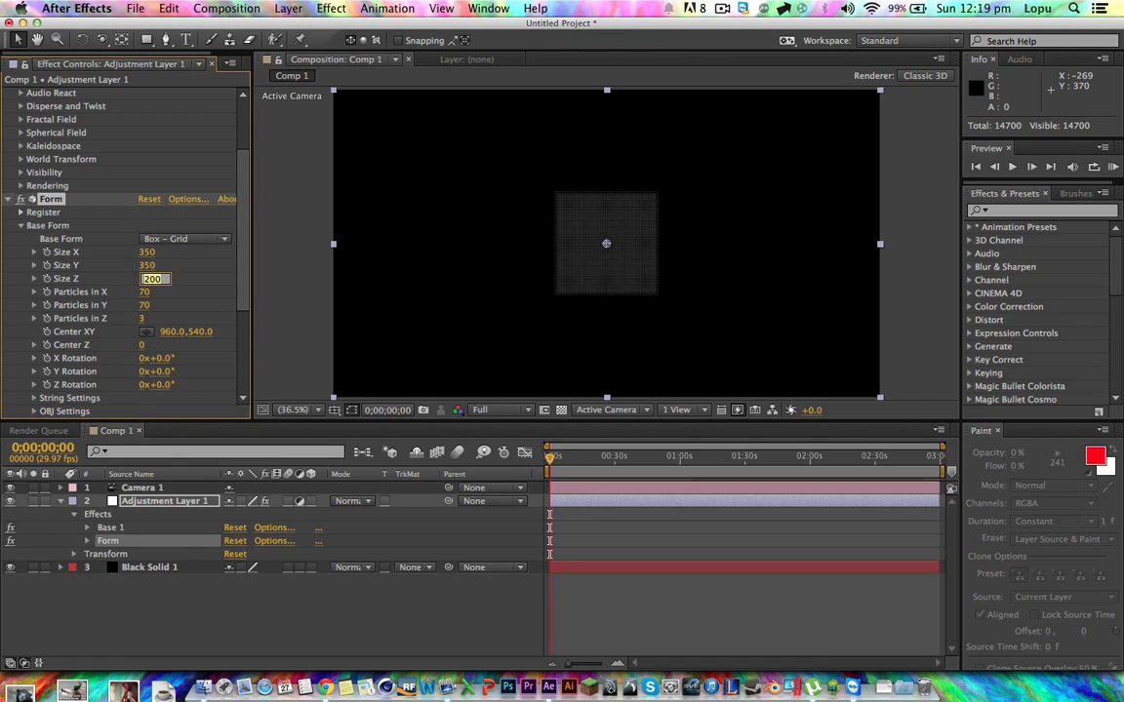
{"action": "key", "text": "Tab"}
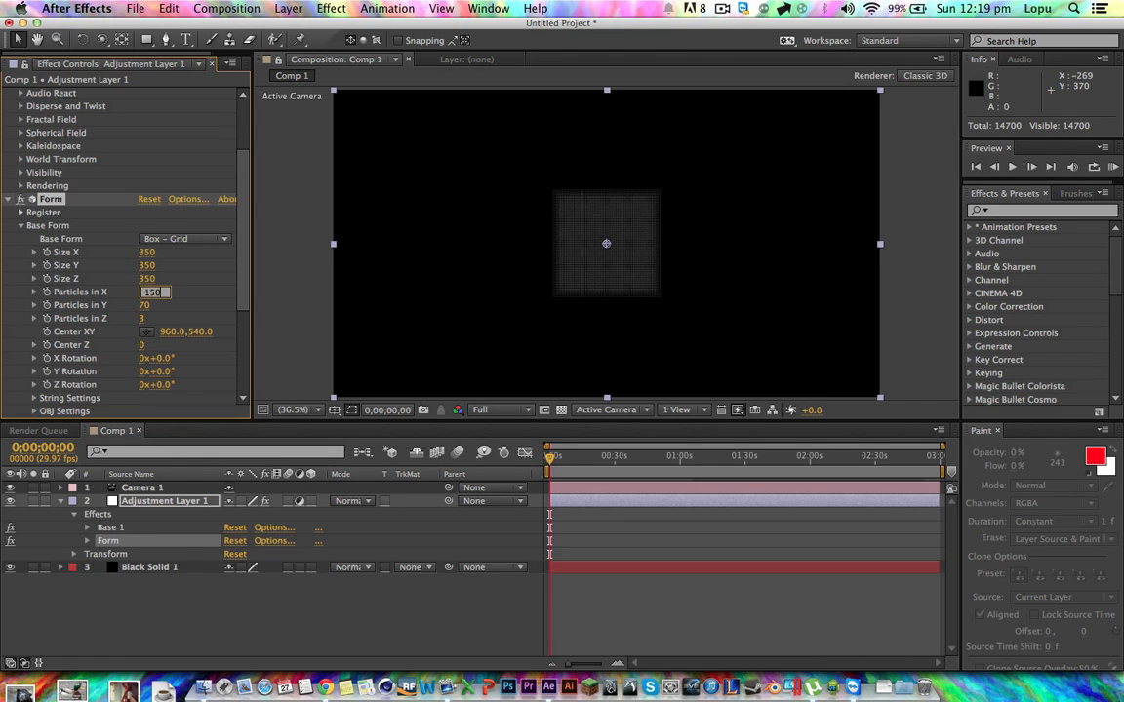
- Set the new Form effect's particle counts to 150 in X, 100 in Y and 2 in Z
{"action": "key", "text": "Tab"}
{"action": "type", "text": "100"}
{"action": "key", "text": "Return"}
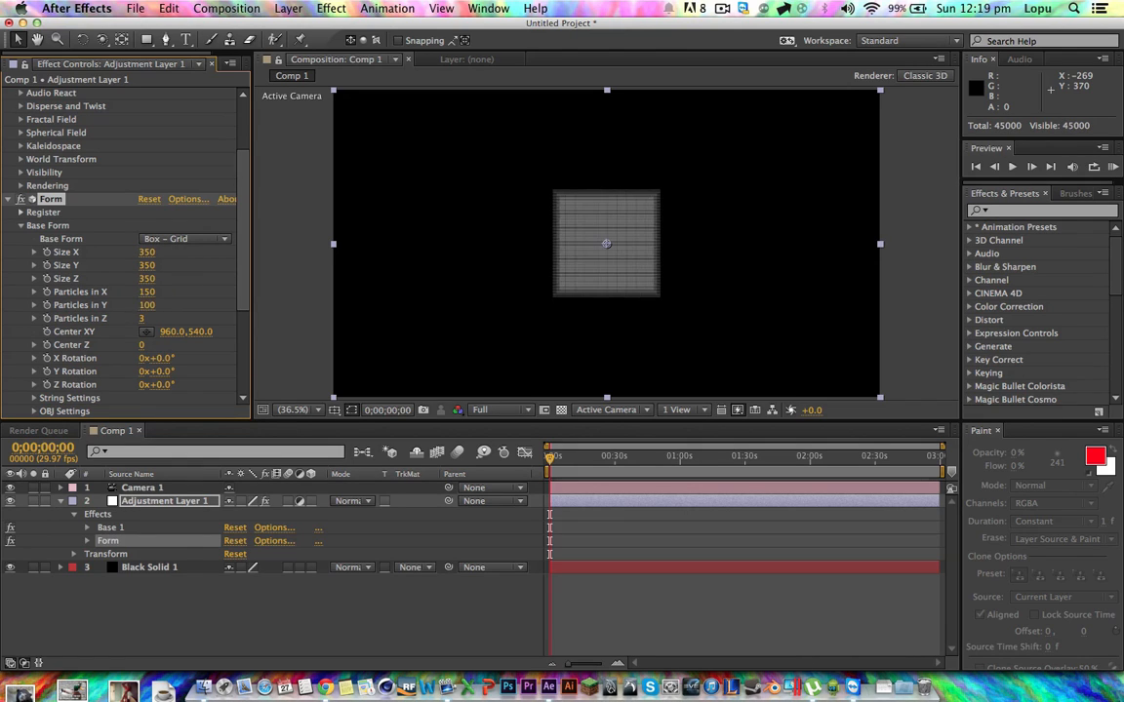
{"action": "left_click", "coordinate": [145, 318]}
{"action": "type", "text": "2"}
{"action": "key", "text": "Return"}
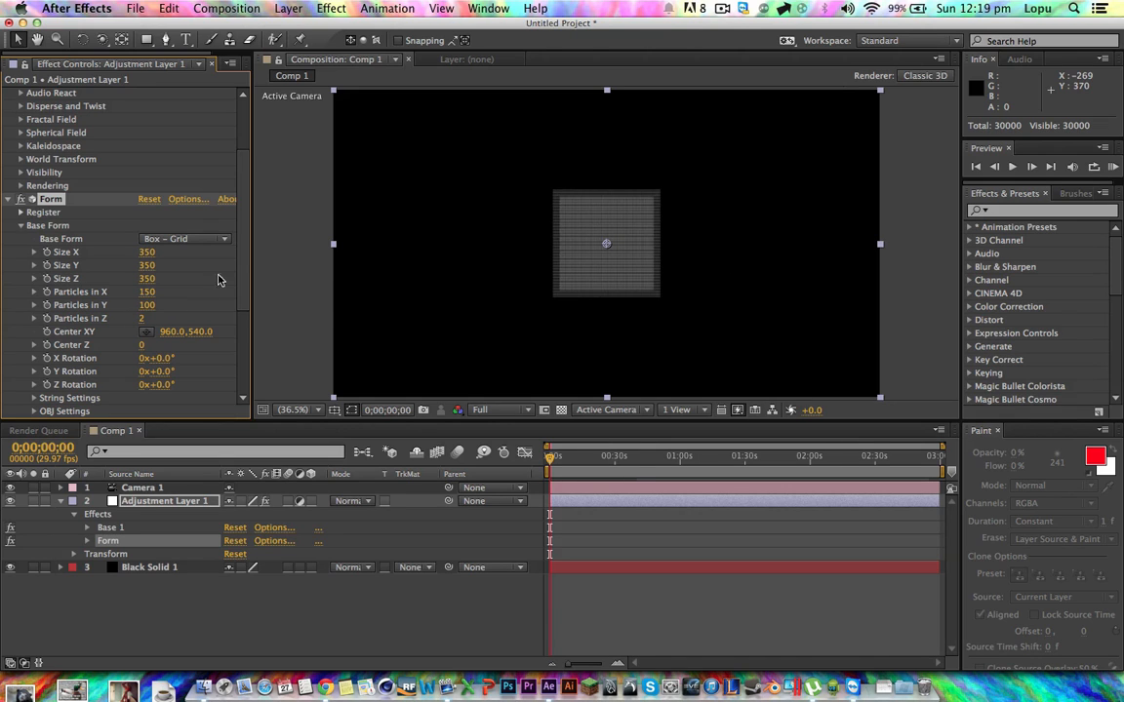
- Copy the hex code 86FFC7 of Base 1's particle color, leaving that color as it is
{"action": "scroll", "coordinate": [218, 280], "scroll_direction": "down", "scroll_amount": 5}
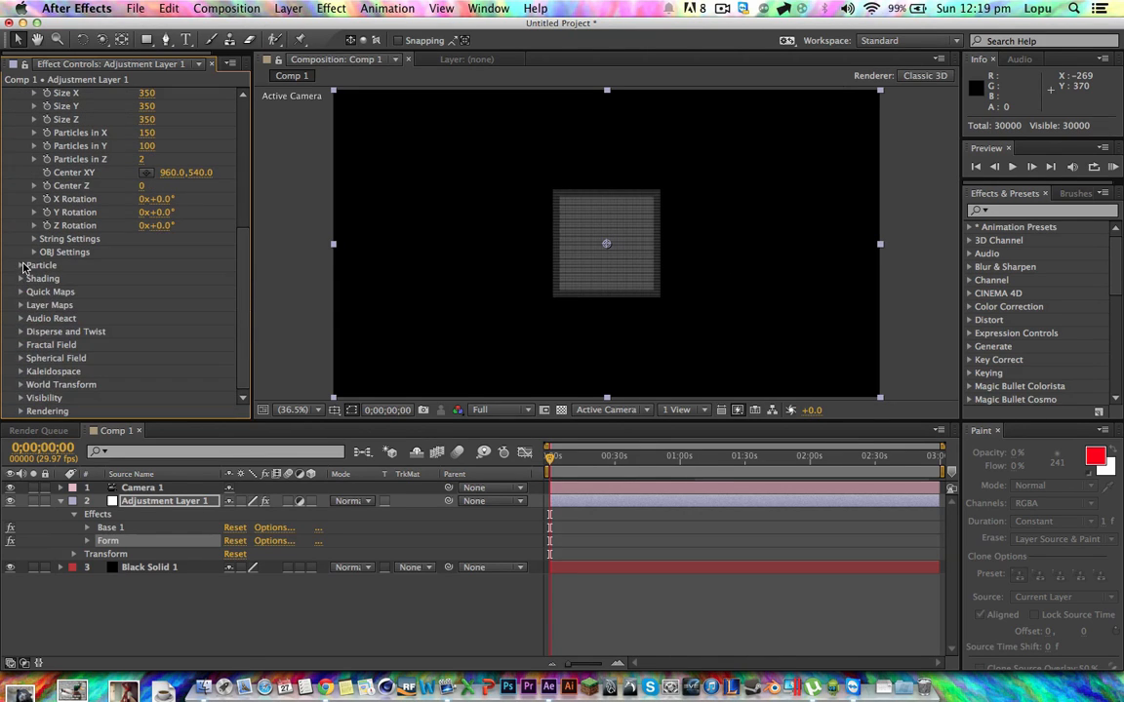
{"action": "left_click", "coordinate": [22, 266]}
{"action": "scroll", "coordinate": [149, 159], "scroll_direction": "up", "scroll_amount": 8}
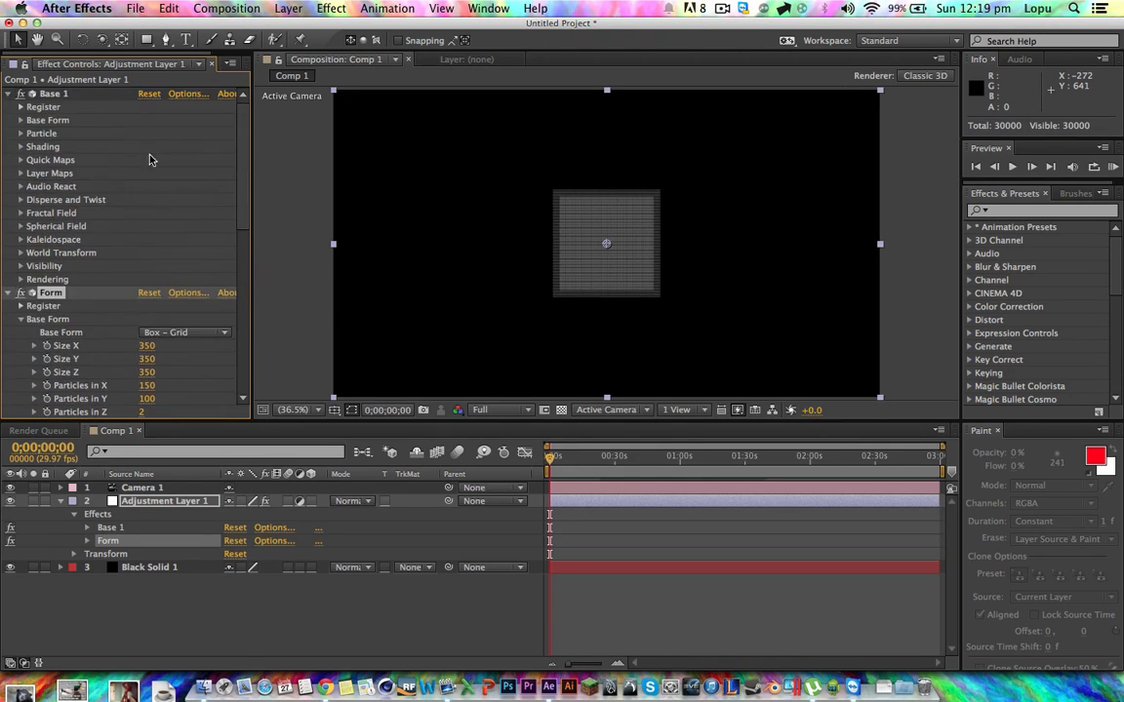
{"action": "left_click", "coordinate": [21, 133]}
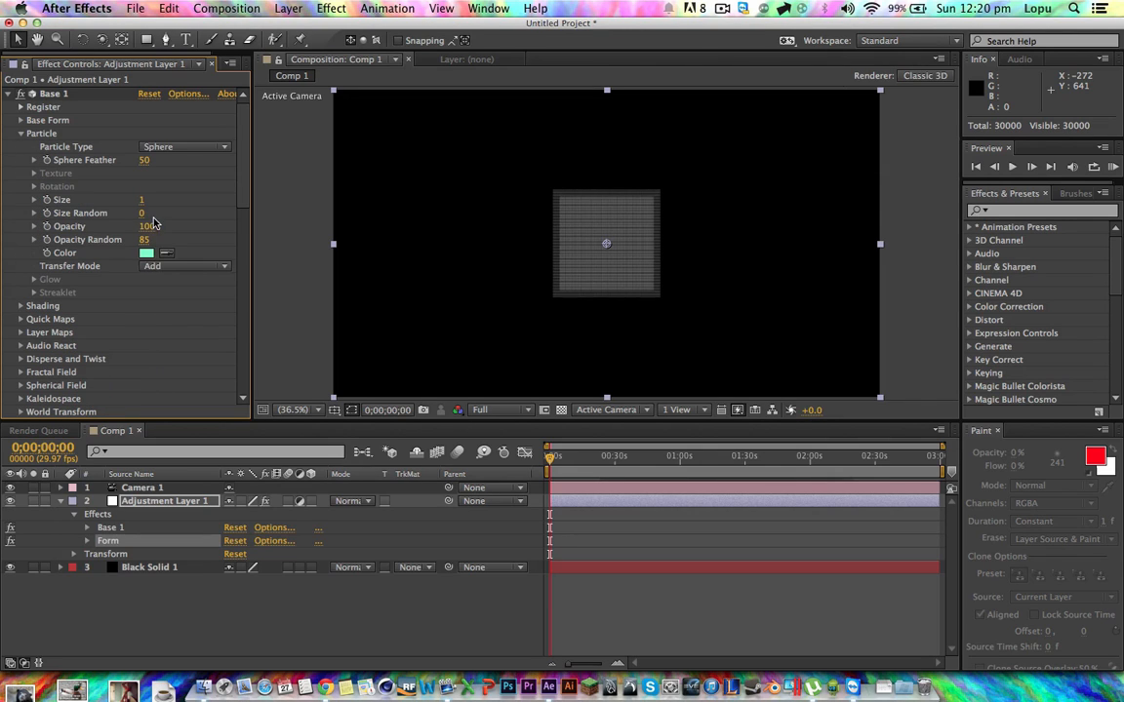
{"action": "left_click", "coordinate": [144, 254]}
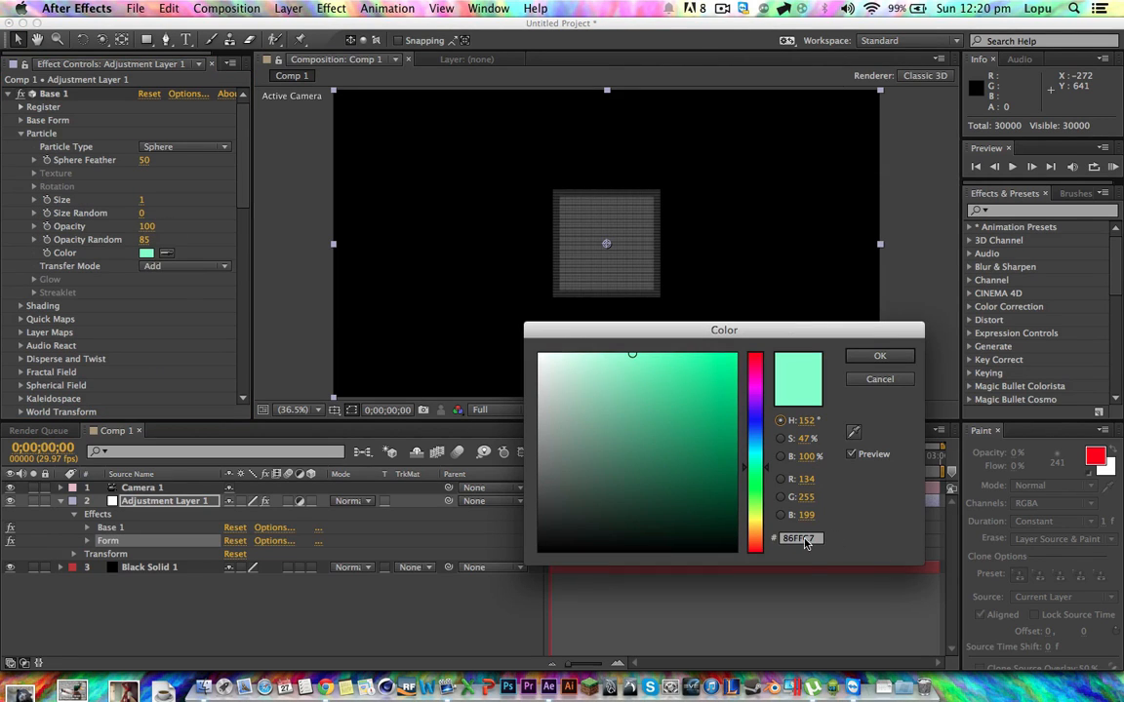
{"action": "left_click", "coordinate": [810, 539]}
{"action": "key", "text": "super+c"}
{"action": "key", "text": "Return"}
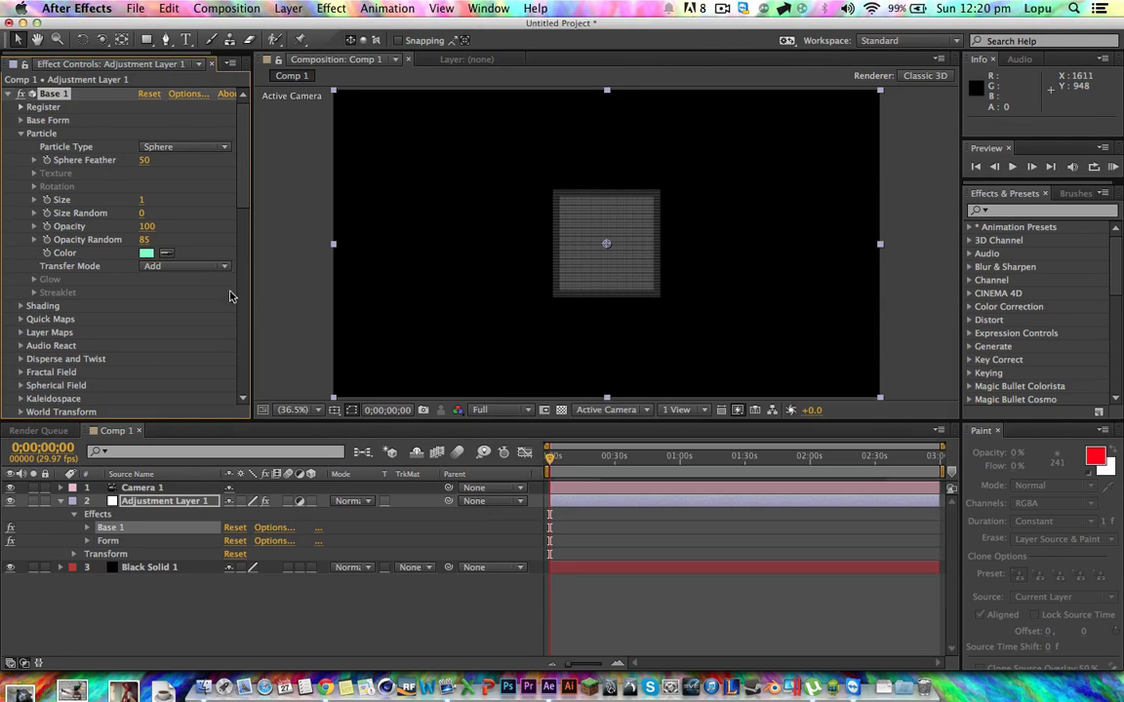
- Set the second Form effect's particle color to the copied hex 86FFC7 and collapse its Particle settings
{"action": "scroll", "coordinate": [182, 260], "scroll_direction": "down", "scroll_amount": 5}
{"action": "scroll", "coordinate": [246, 214], "scroll_direction": "down", "scroll_amount": 5}
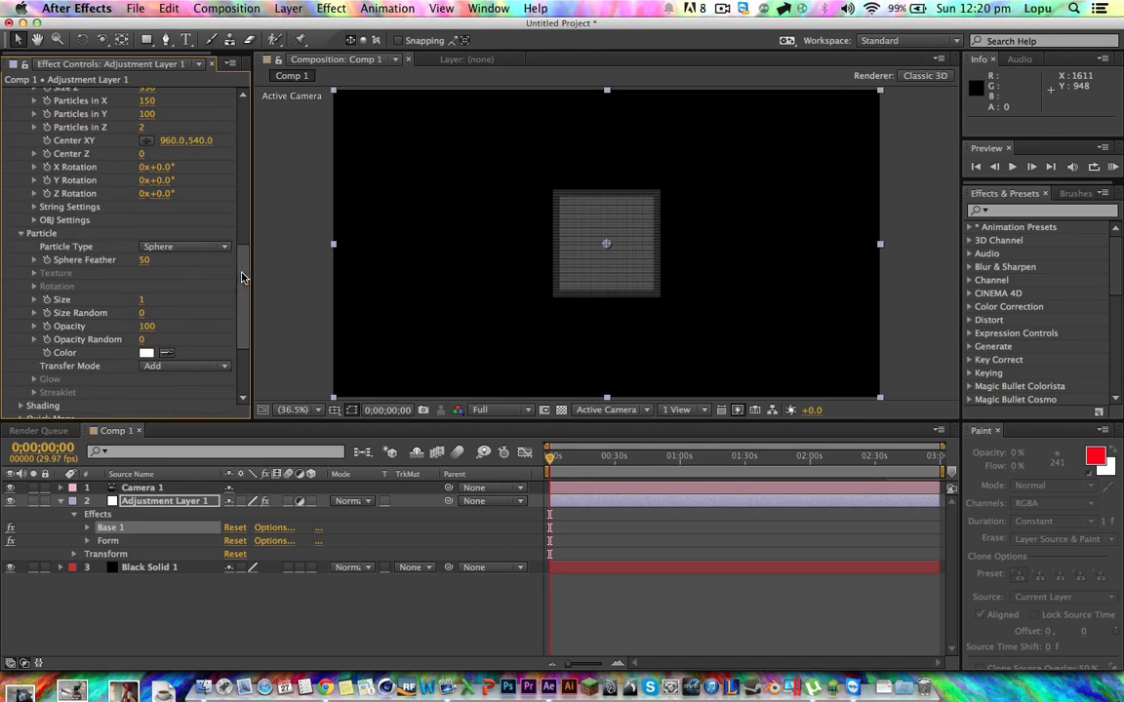
{"action": "left_click", "coordinate": [146, 352]}
{"action": "left_click", "coordinate": [806, 539]}
{"action": "key", "text": "super+v"}
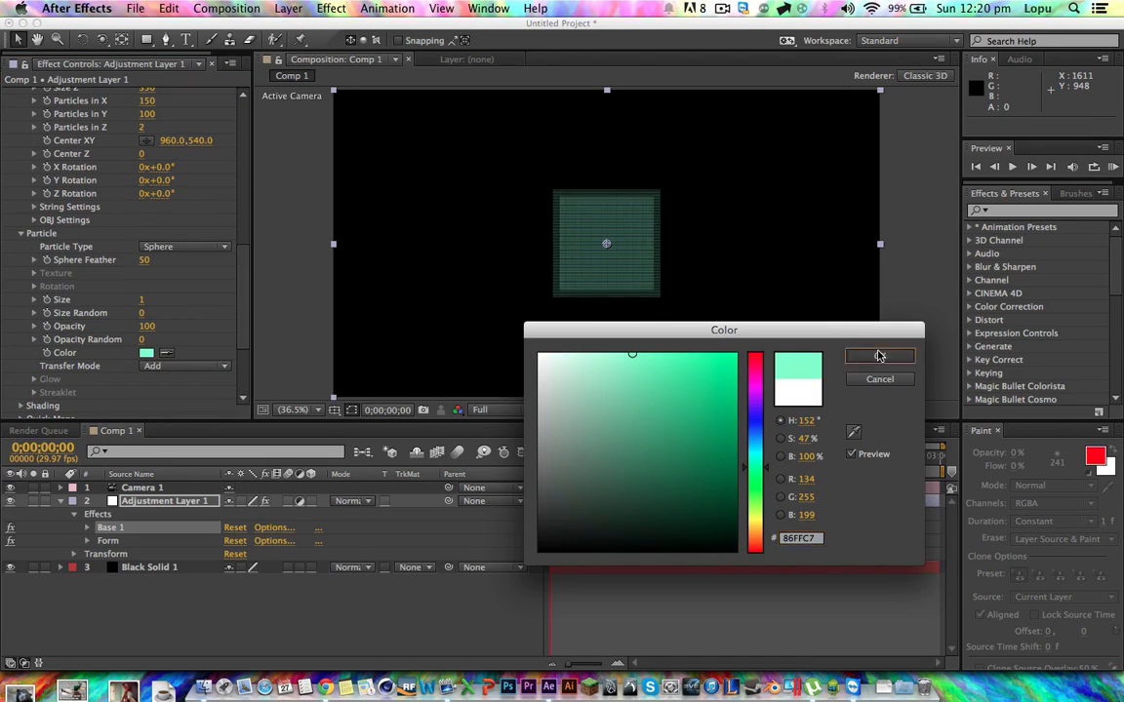
{"action": "key", "text": "Return"}
{"action": "left_click", "coordinate": [219, 298]}
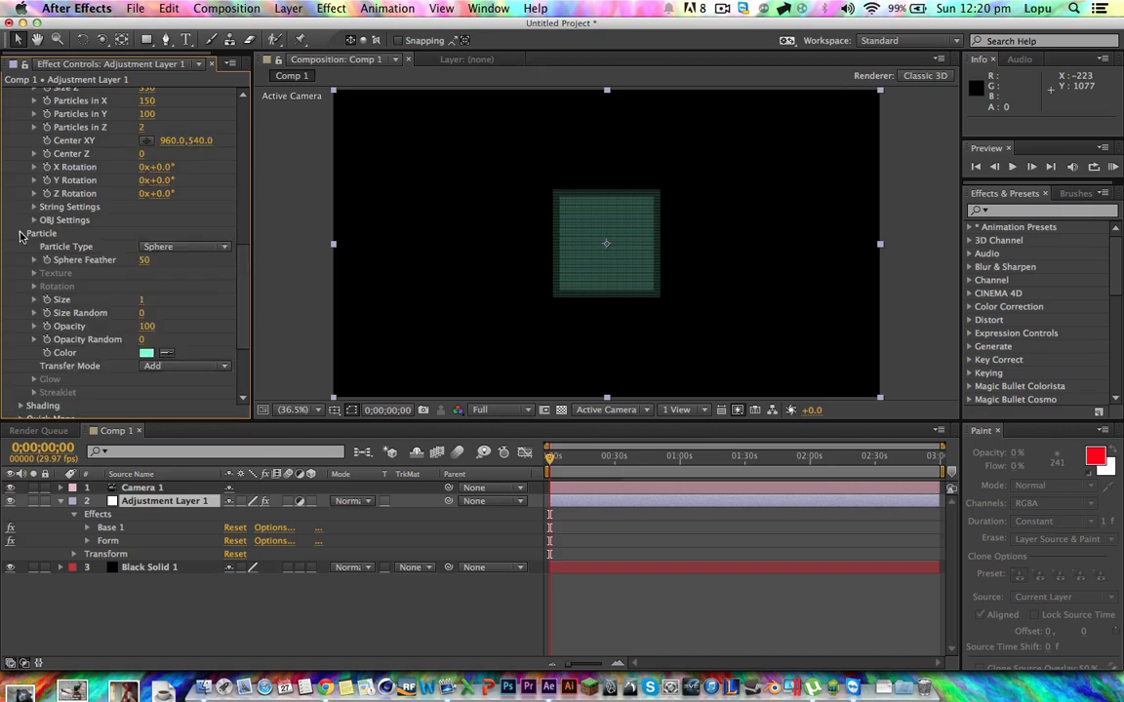
{"action": "left_click", "coordinate": [22, 234]}
- Set the Y Rotation of the second Form effect's Base Form to 90°
{"action": "scroll", "coordinate": [234, 210], "scroll_direction": "up", "scroll_amount": 8}
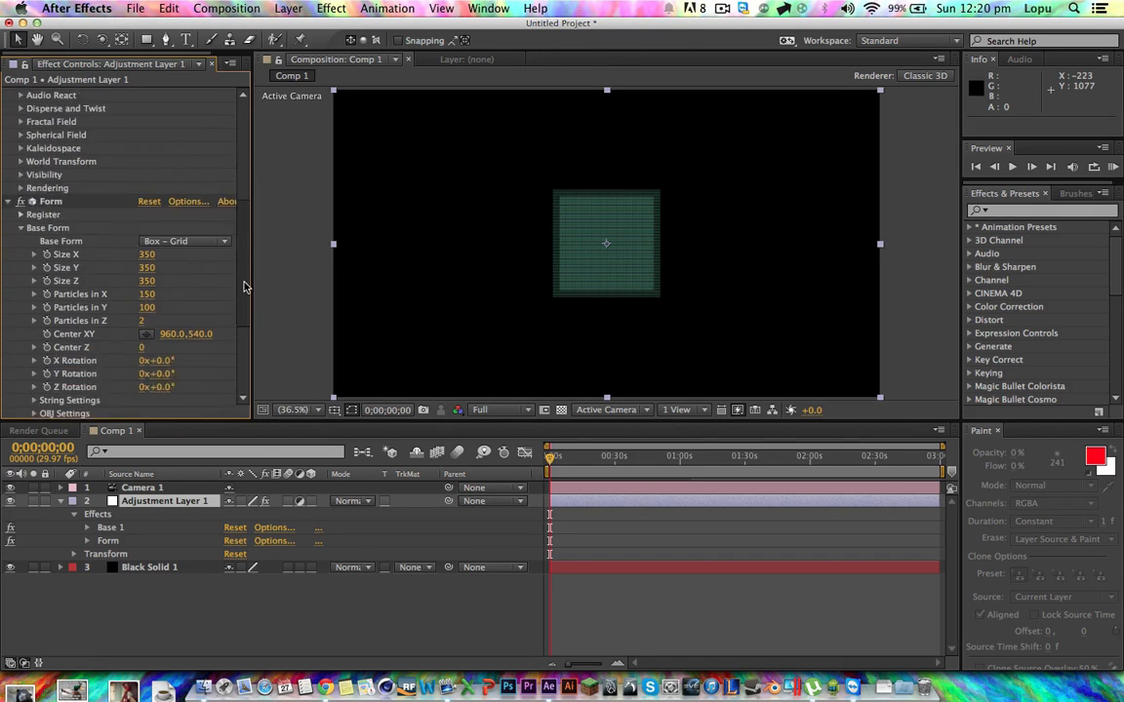
{"action": "scroll", "coordinate": [245, 287], "scroll_direction": "down", "scroll_amount": 3}
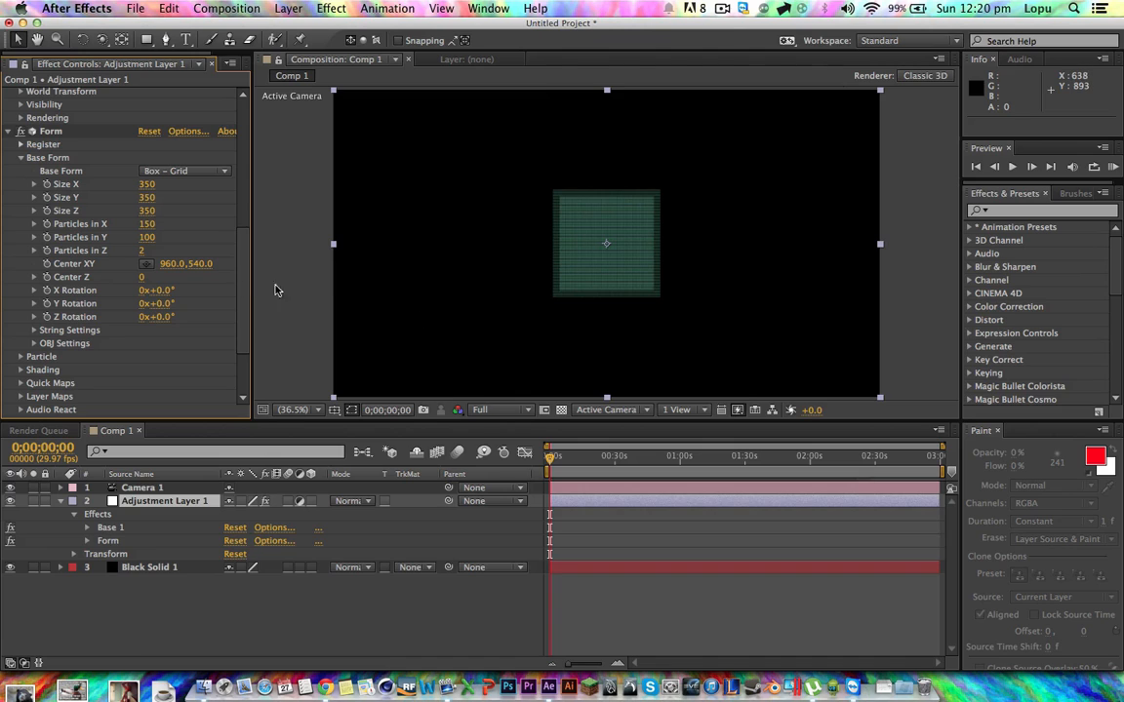
{"action": "left_click_drag", "start_coordinate": [159, 303], "coordinate": [225, 301]}
{"action": "left_click", "coordinate": [160, 304]}
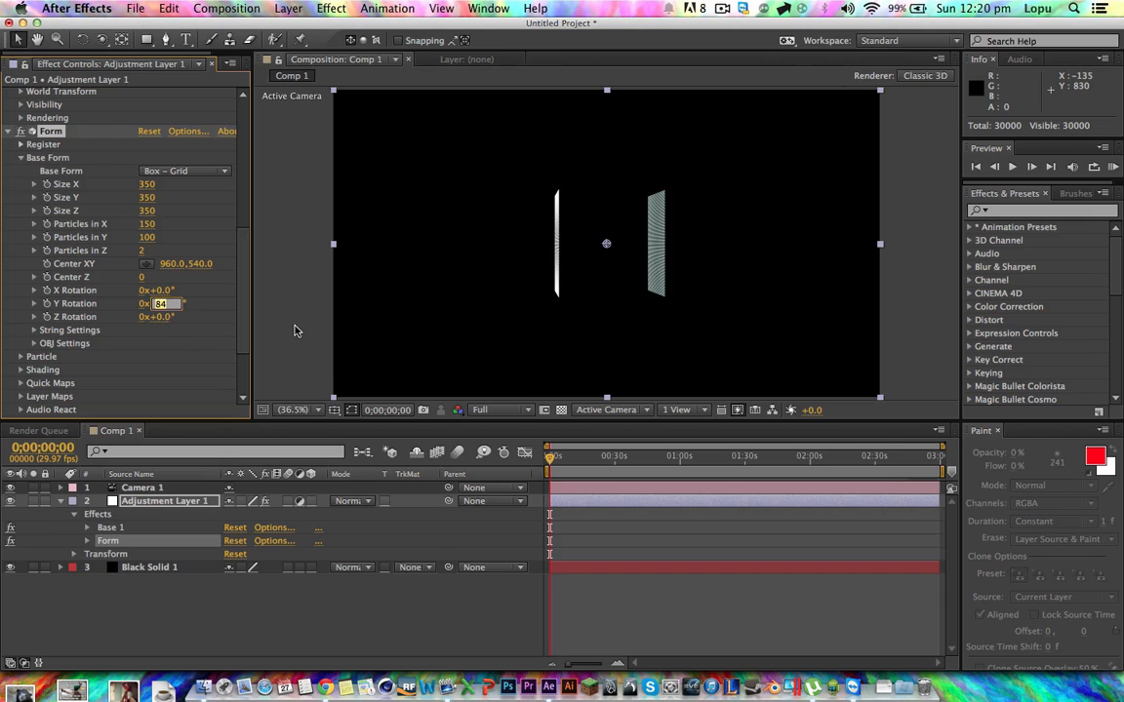
{"action": "type", "text": "90"}
{"action": "key", "text": "Return"}
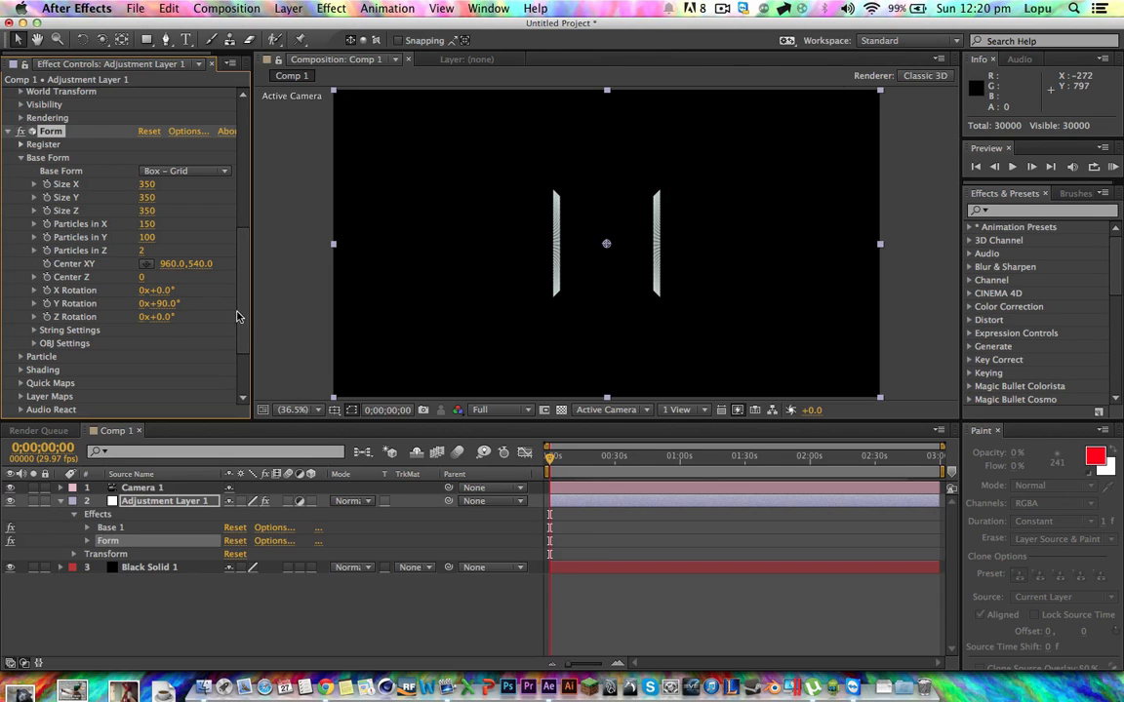
- Examine Base 1's Base Form settings and compare the composition with the second Form effect disabled and re-enabled
{"action": "left_click_drag", "start_coordinate": [245, 300], "coordinate": [240, 156]}
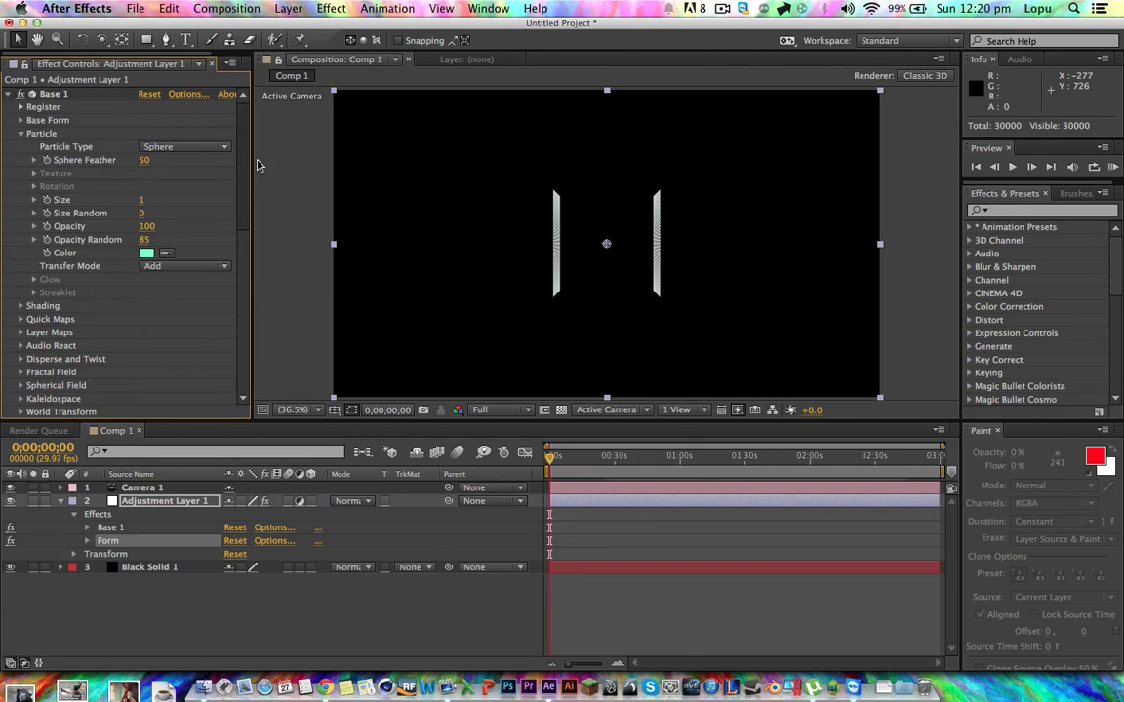
{"action": "left_click", "coordinate": [21, 120]}
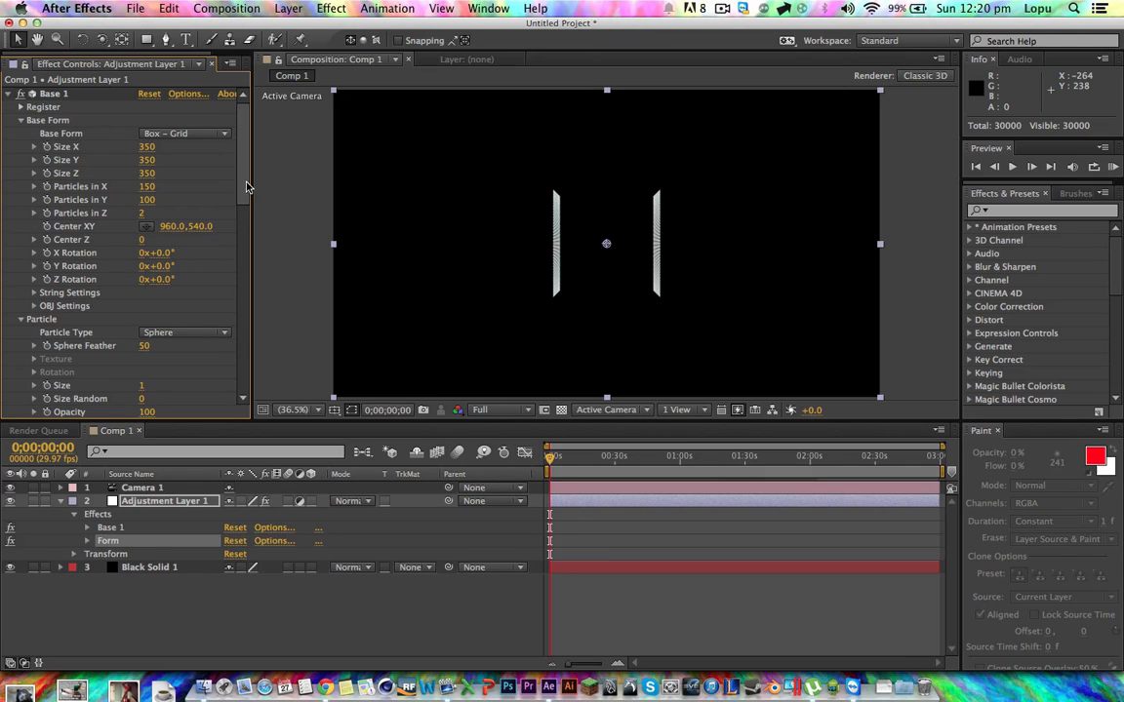
{"action": "scroll", "coordinate": [246, 196], "scroll_direction": "down", "scroll_amount": 2}
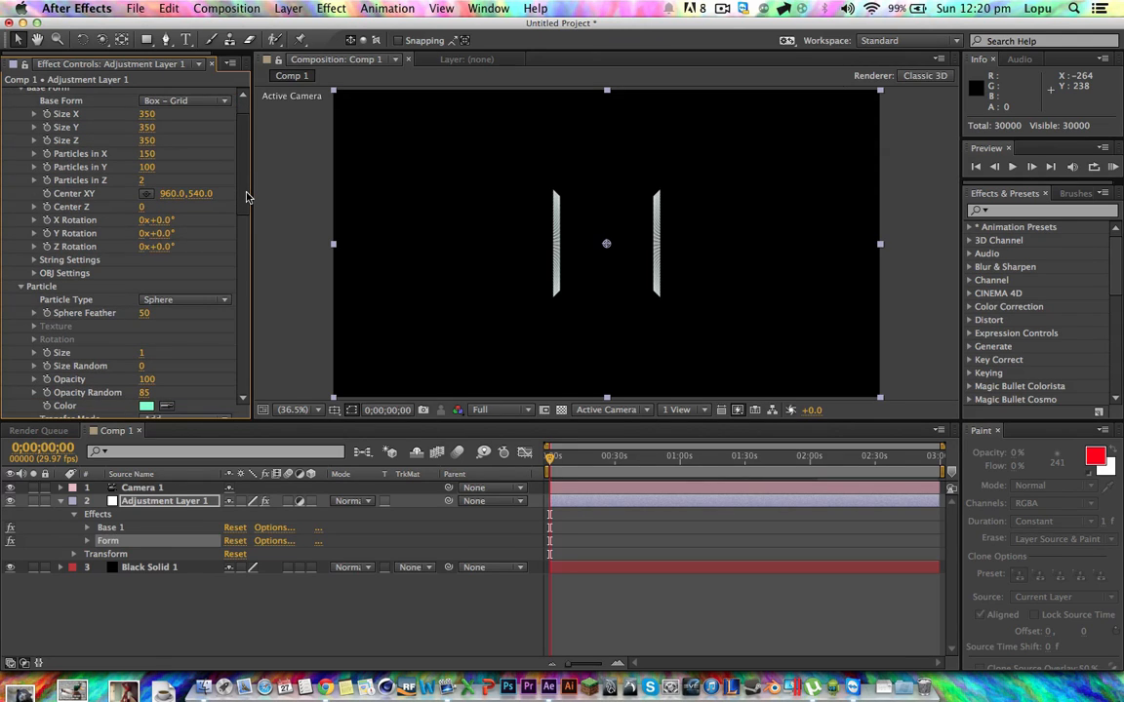
{"action": "scroll", "coordinate": [245, 195], "scroll_direction": "down", "scroll_amount": 2}
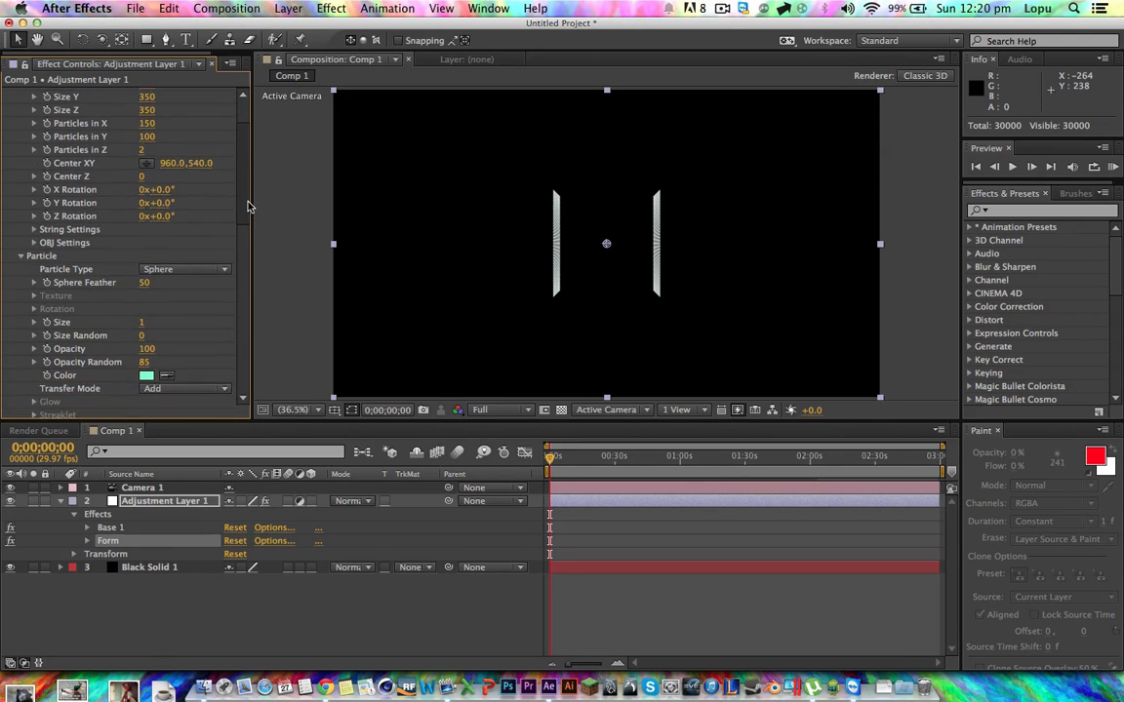
{"action": "left_click", "coordinate": [119, 530]}
{"action": "left_click", "coordinate": [10, 542]}
{"action": "left_click", "coordinate": [9, 541]}
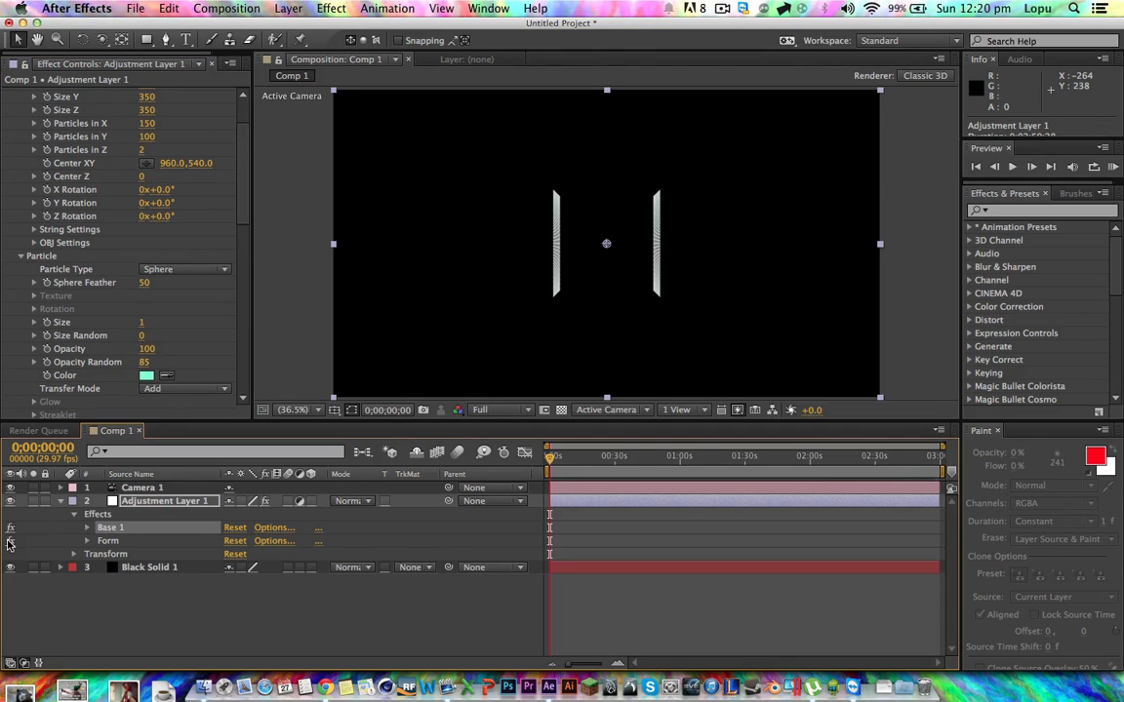
{"action": "left_click", "coordinate": [9, 543]}
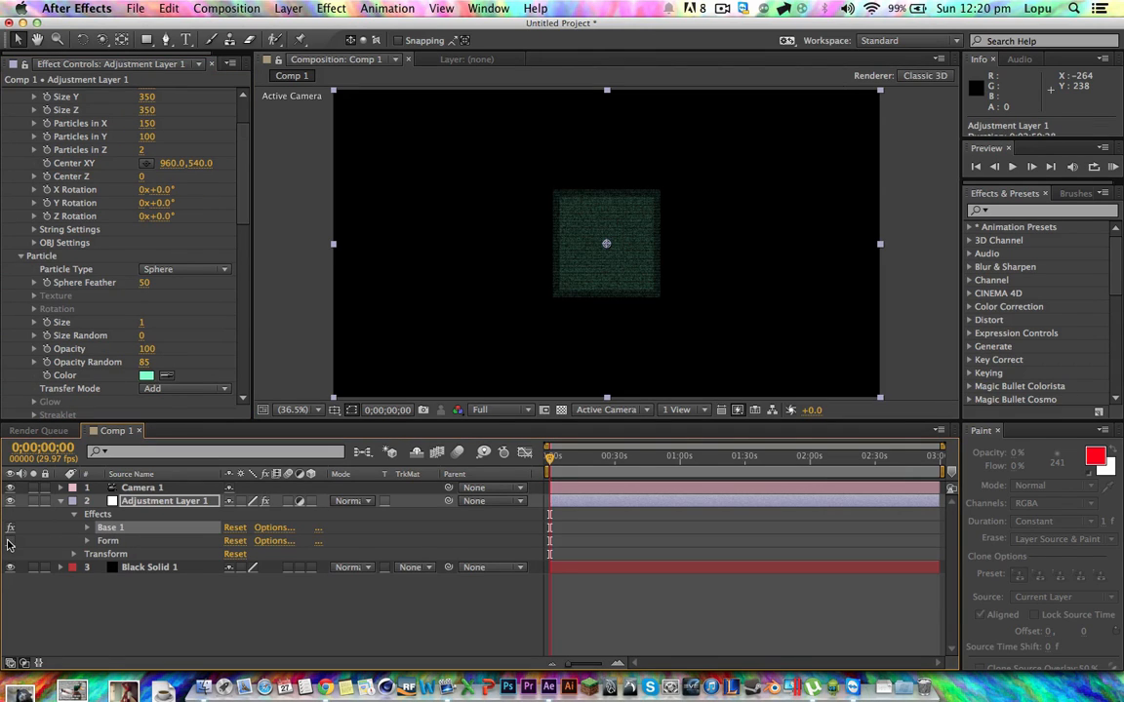
{"action": "left_click", "coordinate": [10, 541]}
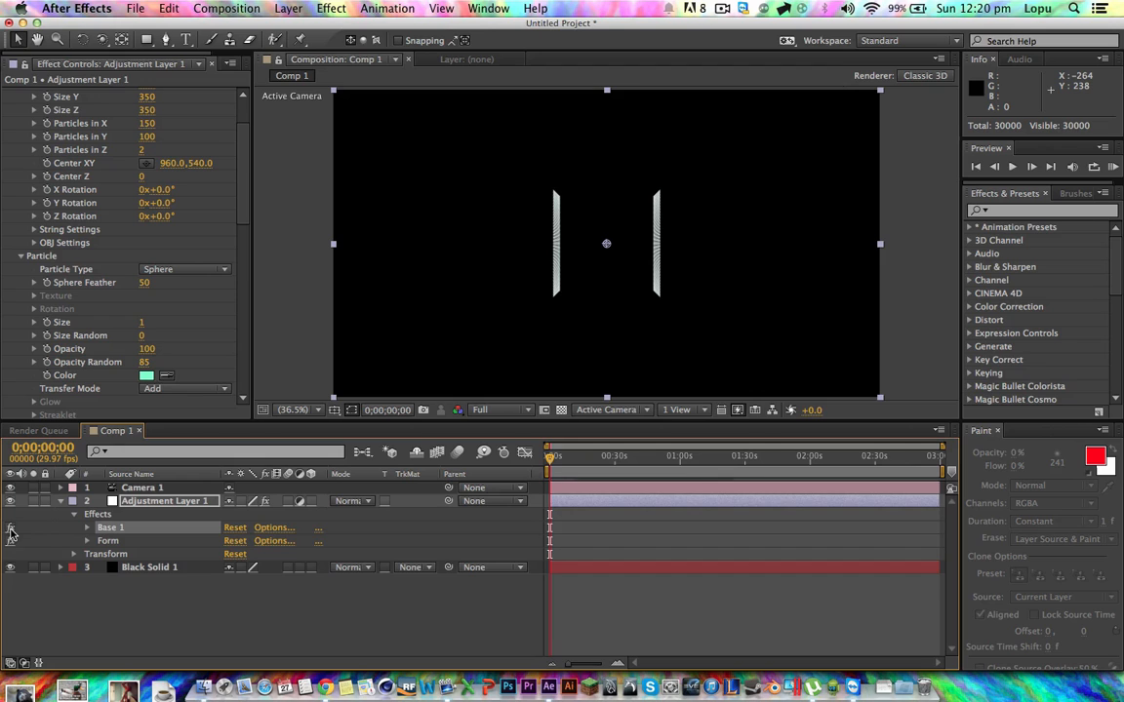
- Set the second Form effect's Rendering Transfer Mode to Add
{"action": "left_click_drag", "start_coordinate": [244, 185], "coordinate": [250, 367]}
{"action": "left_click", "coordinate": [20, 411]}
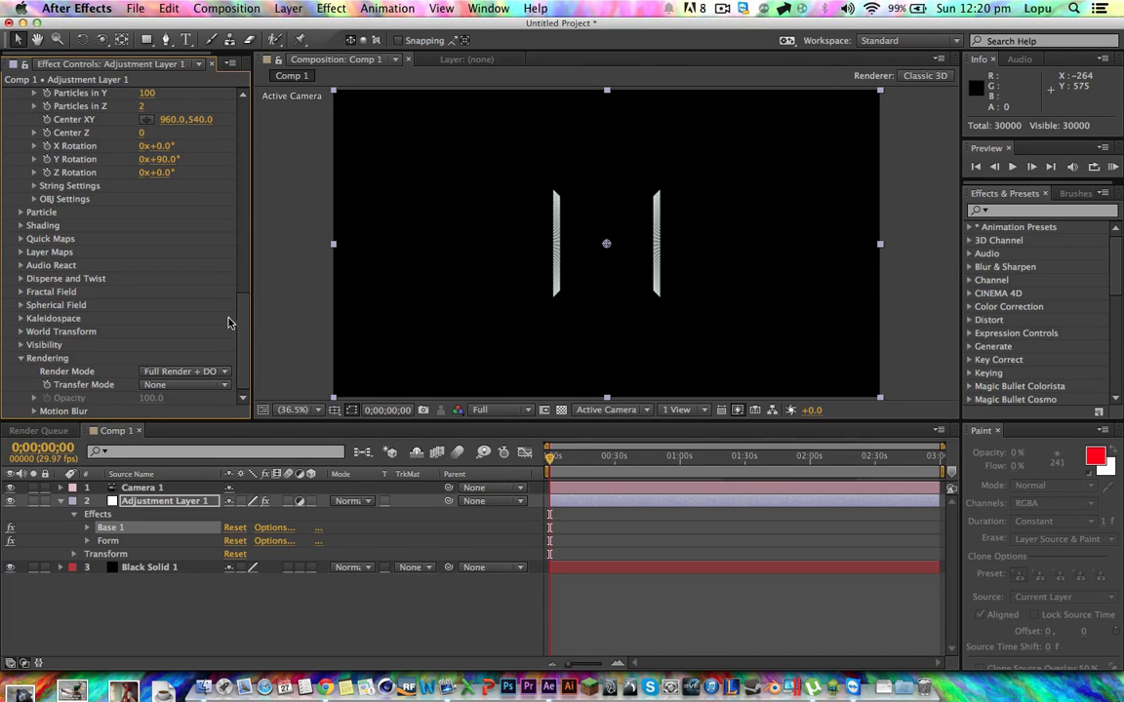
{"action": "left_click", "coordinate": [171, 388]}
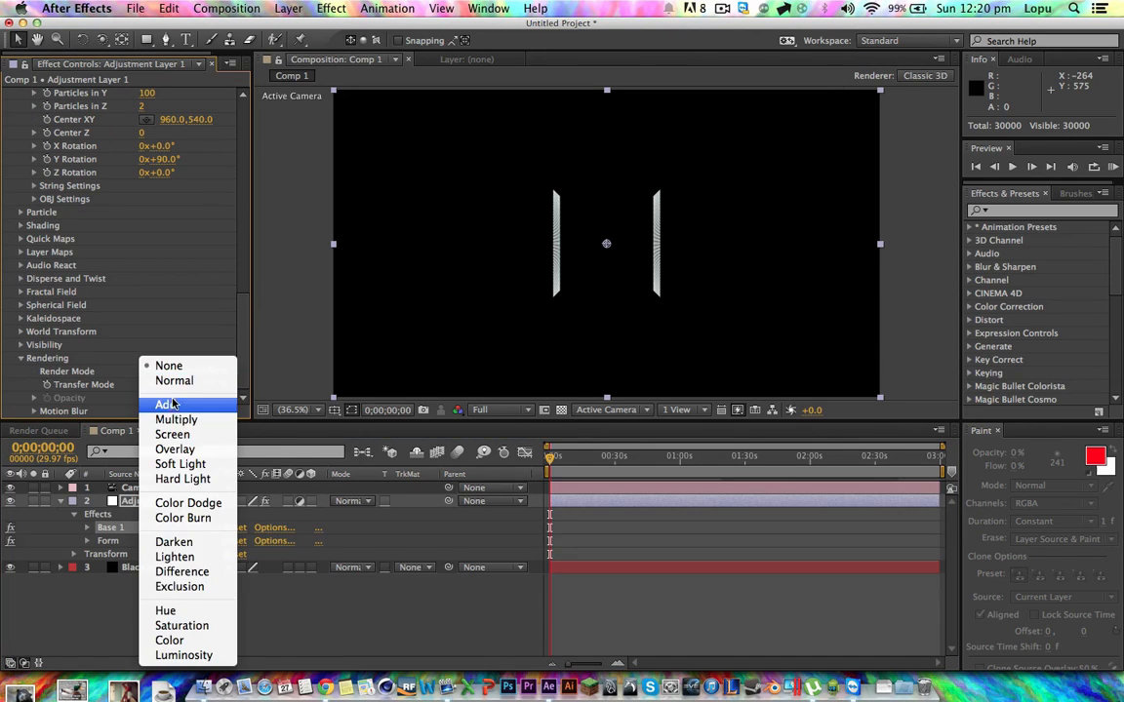
{"action": "left_click", "coordinate": [174, 402]}
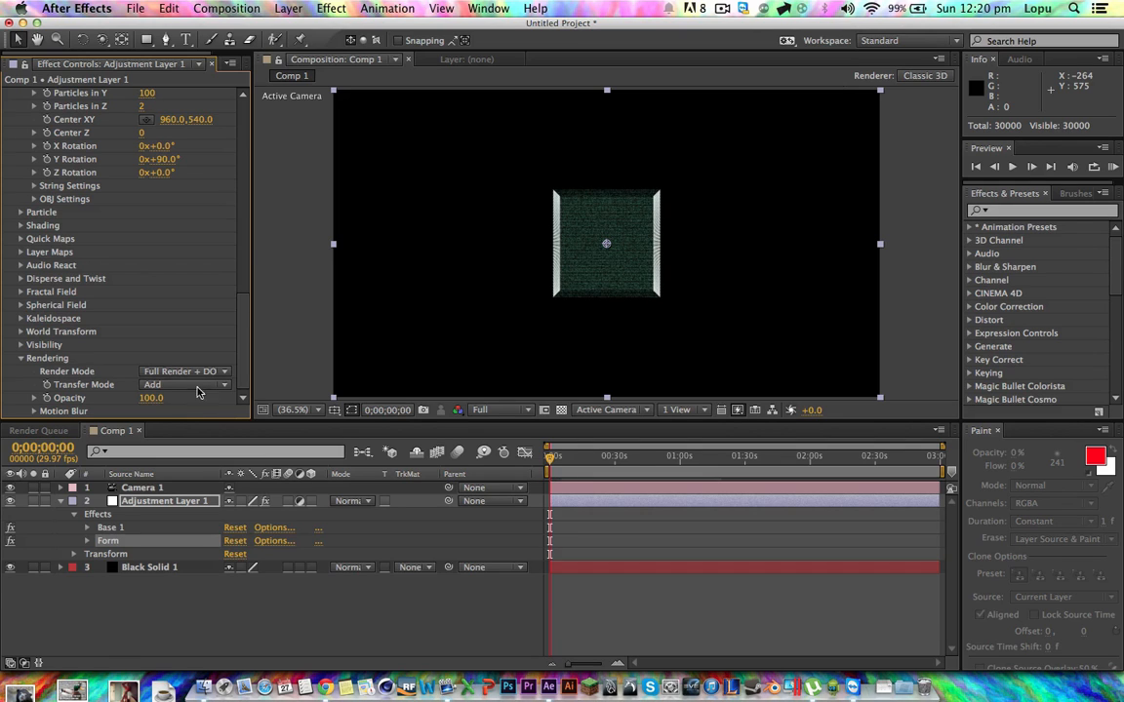
- Set Base 1's Rendering Transfer Mode to Add as well, and clear the layer selection
{"action": "left_click_drag", "start_coordinate": [241, 316], "coordinate": [245, 176]}
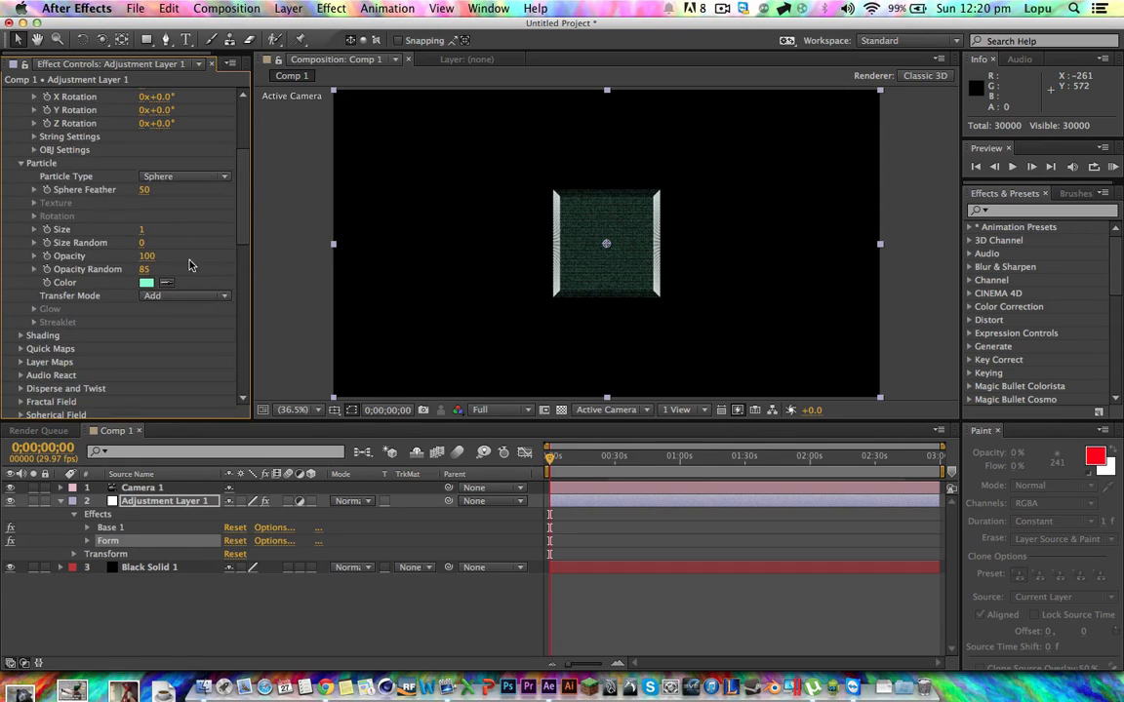
{"action": "left_click_drag", "start_coordinate": [244, 220], "coordinate": [240, 273]}
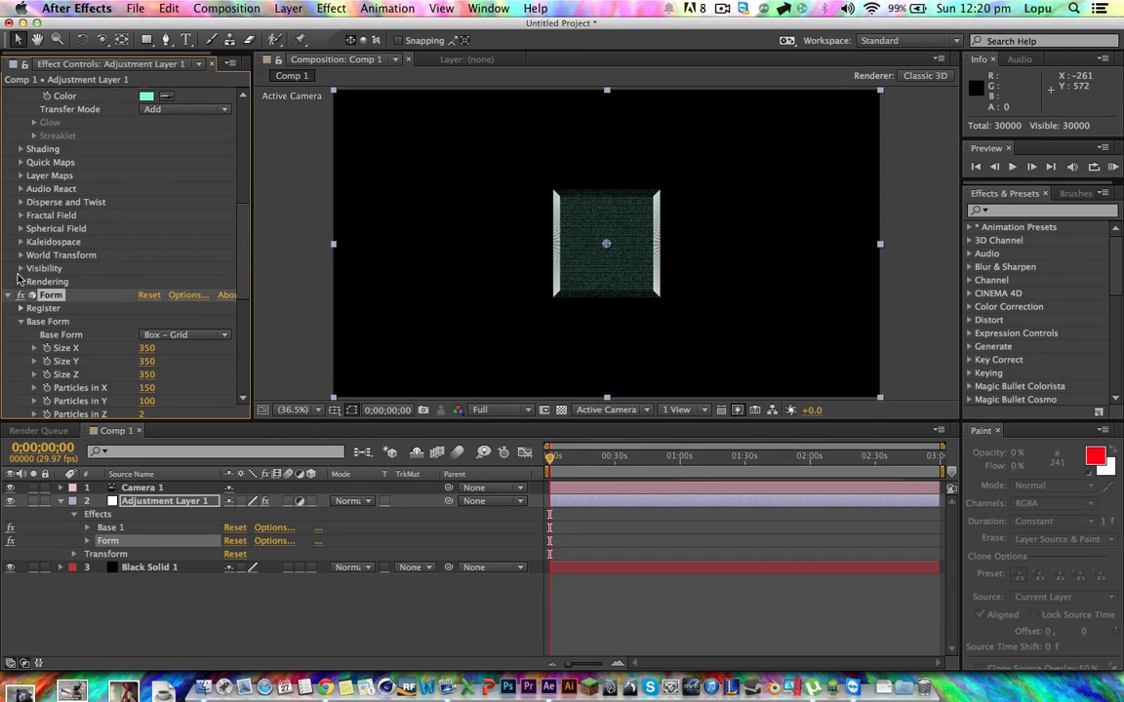
{"action": "left_click", "coordinate": [19, 282]}
{"action": "left_click", "coordinate": [168, 308]}
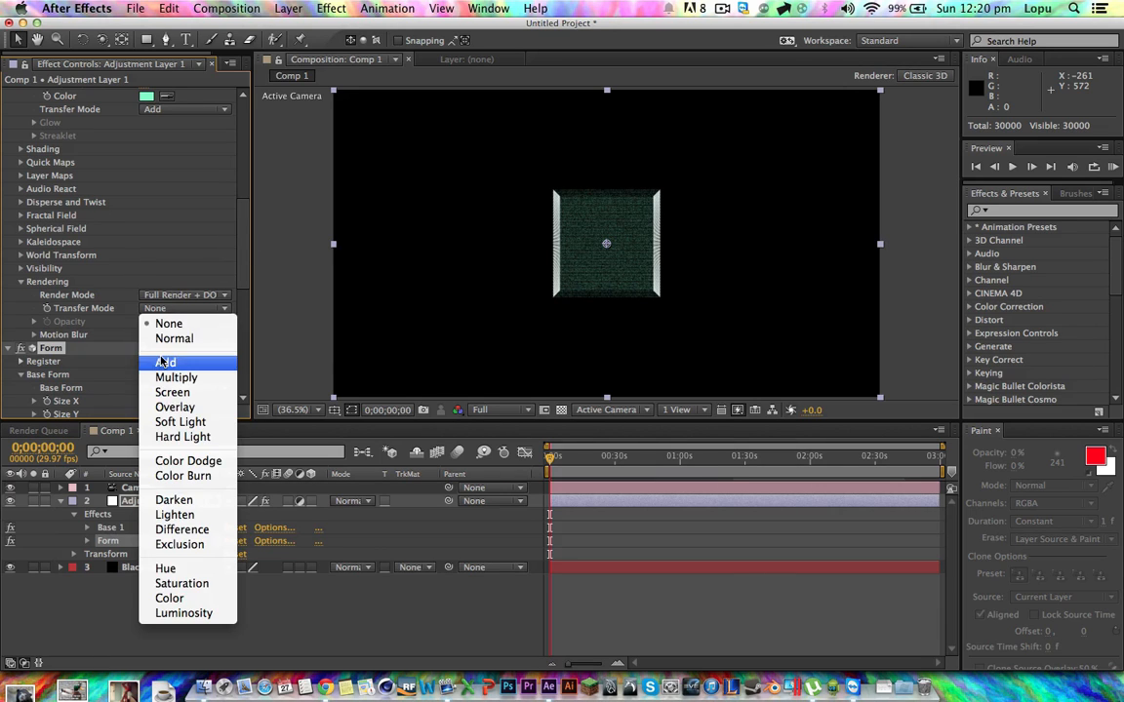
{"action": "left_click", "coordinate": [176, 363]}
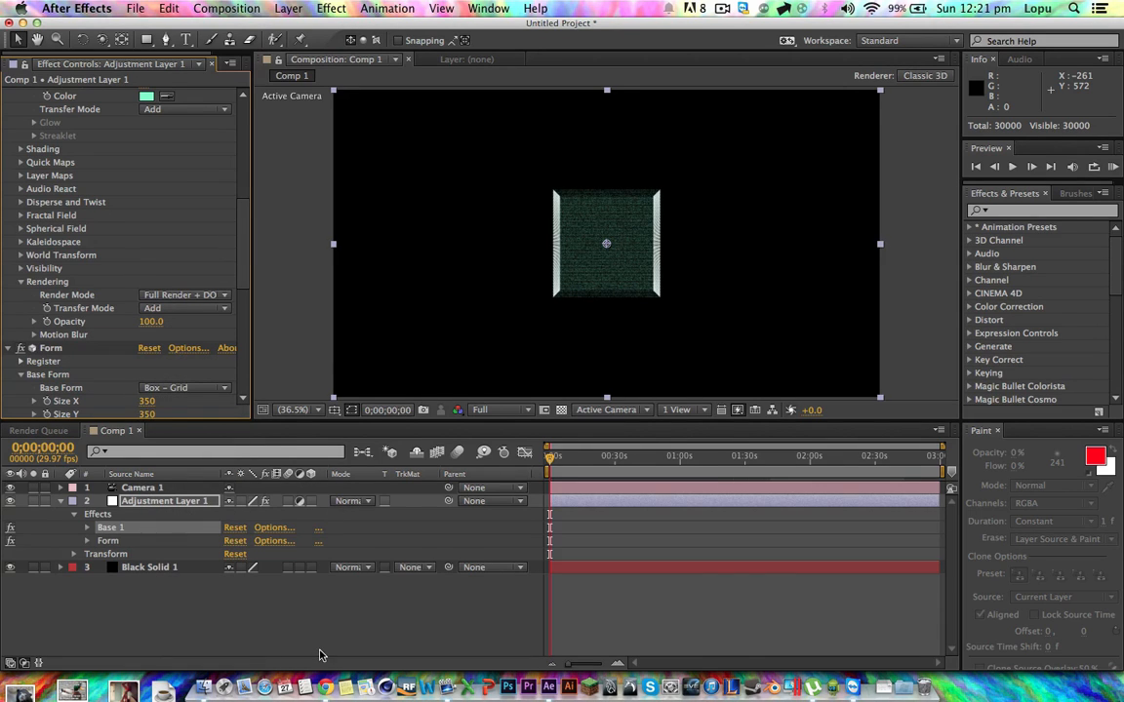
{"action": "left_click", "coordinate": [289, 587]}
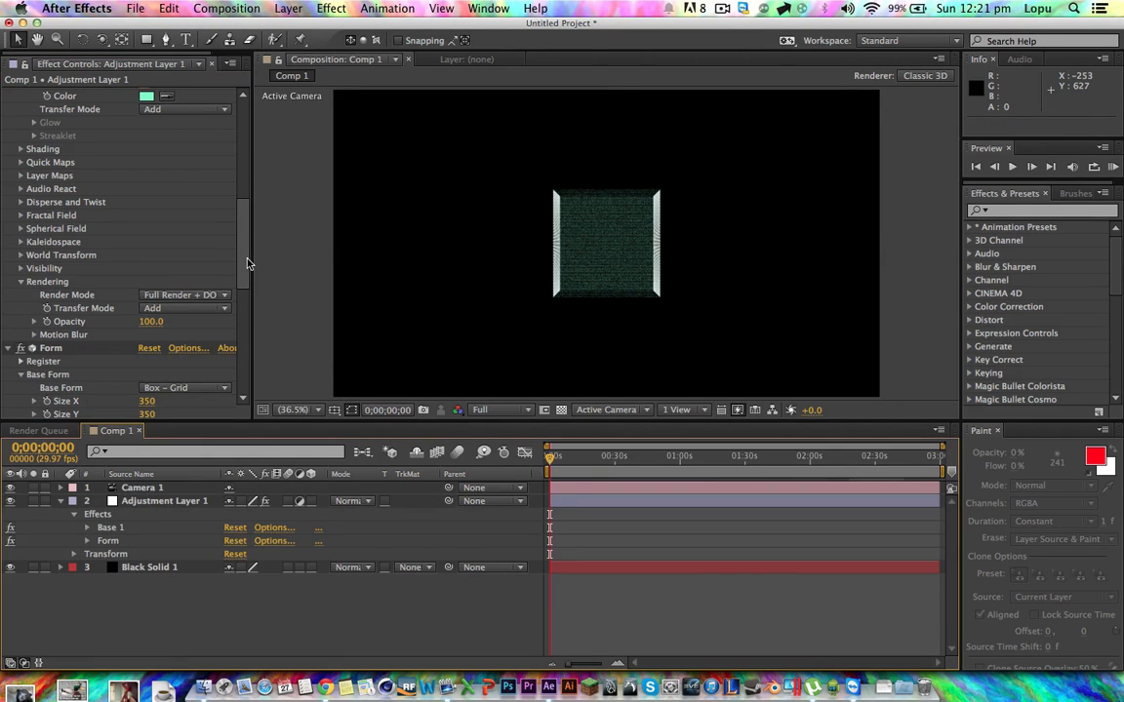
- Paste a duplicate of Base 1 after the Form effect and collapse the settings of all three effects
{"action": "scroll", "coordinate": [246, 263], "scroll_direction": "up", "scroll_amount": 10}
{"action": "left_click", "coordinate": [9, 93]}
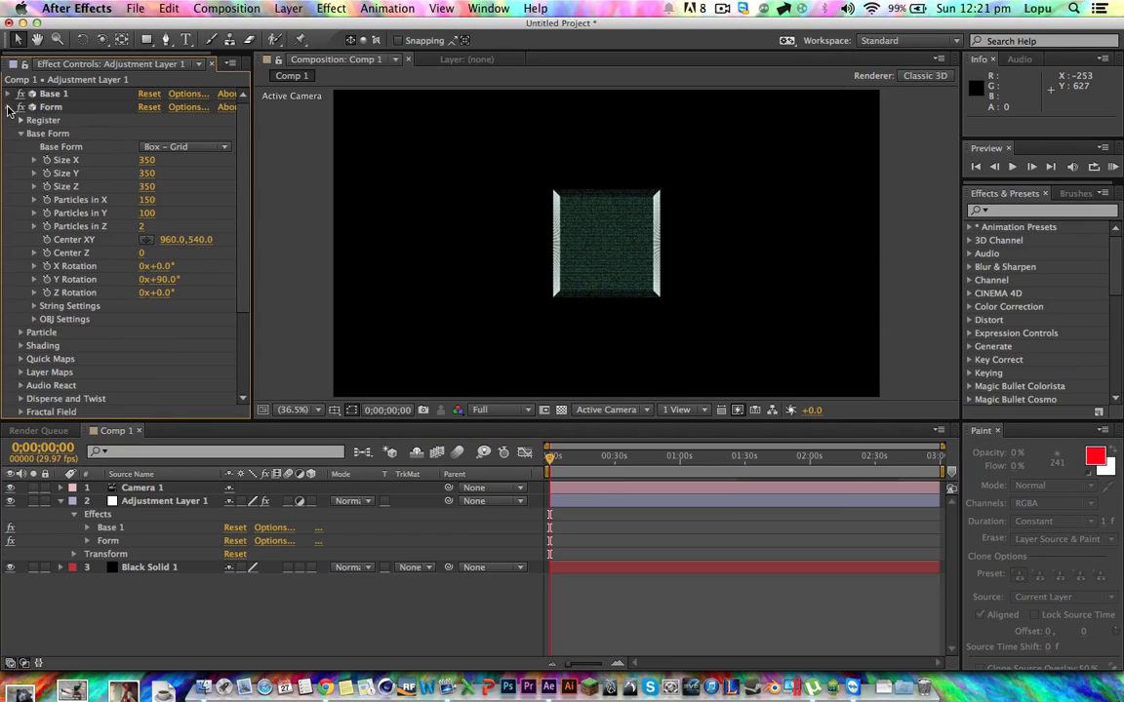
{"action": "left_click", "coordinate": [8, 106]}
{"action": "left_click", "coordinate": [49, 107]}
{"action": "left_click", "coordinate": [47, 94]}
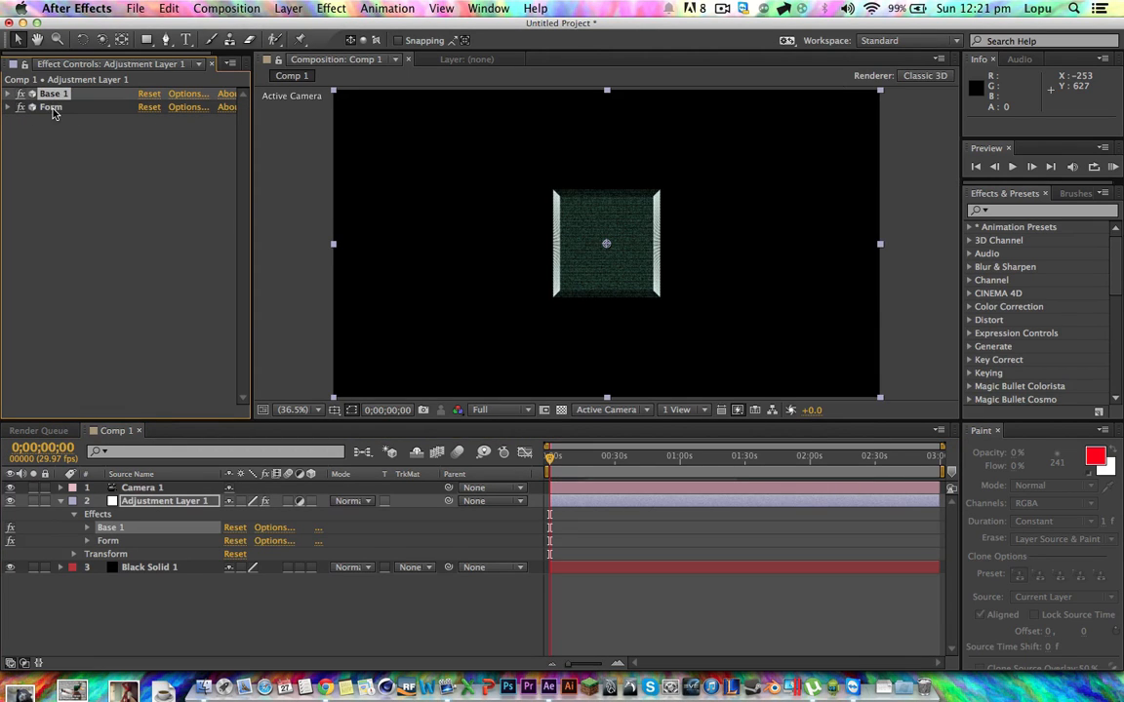
{"action": "left_click", "coordinate": [81, 194]}
{"action": "key", "text": "super+v"}
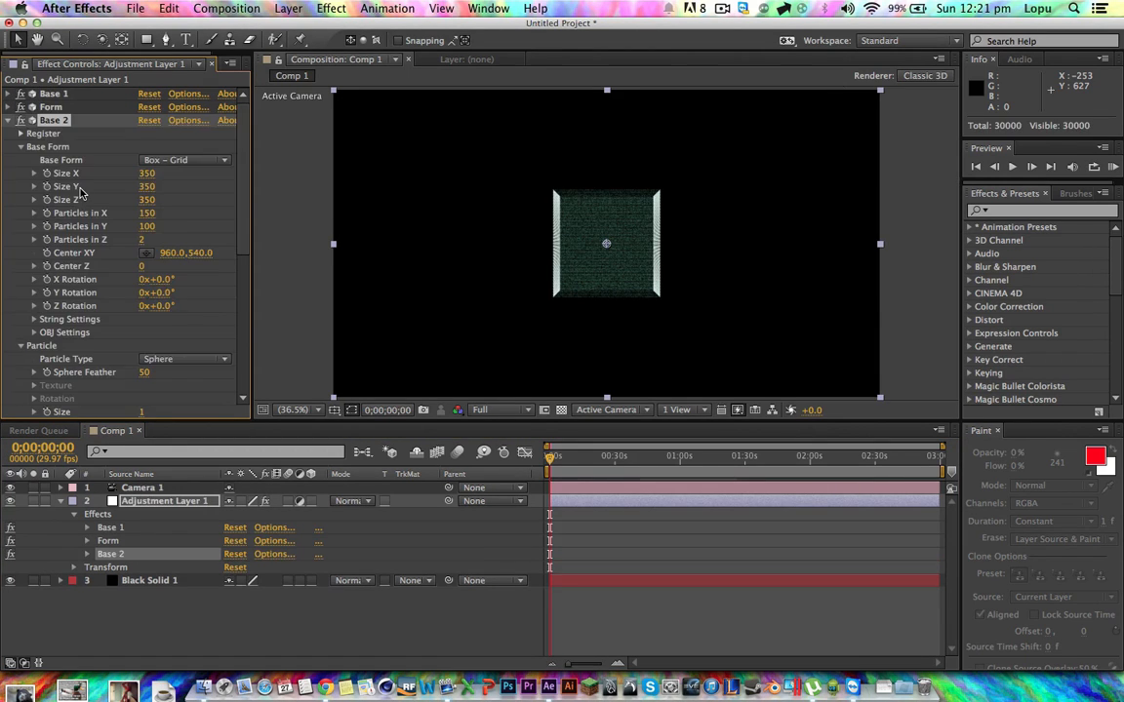
{"action": "left_click", "coordinate": [4, 122]}
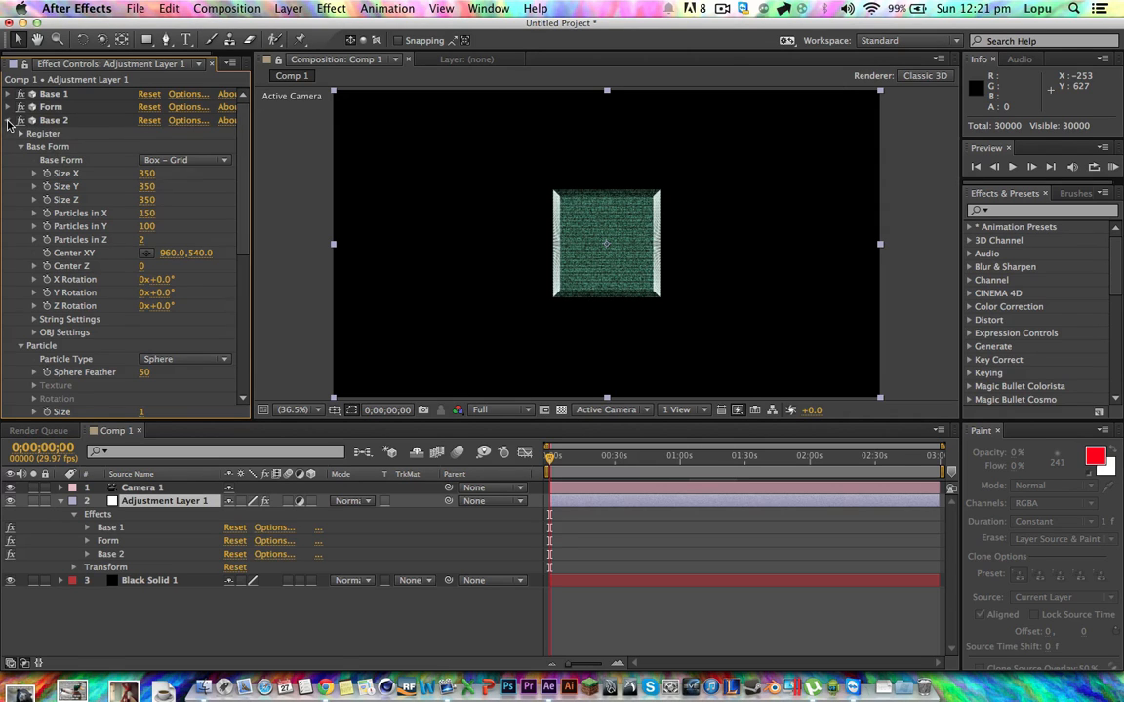
{"action": "left_click", "coordinate": [8, 121]}
- Rename the second effect, Form, to Base 2 in the timeline
{"action": "left_click", "coordinate": [50, 106]}
{"action": "right_click", "coordinate": [51, 101]}
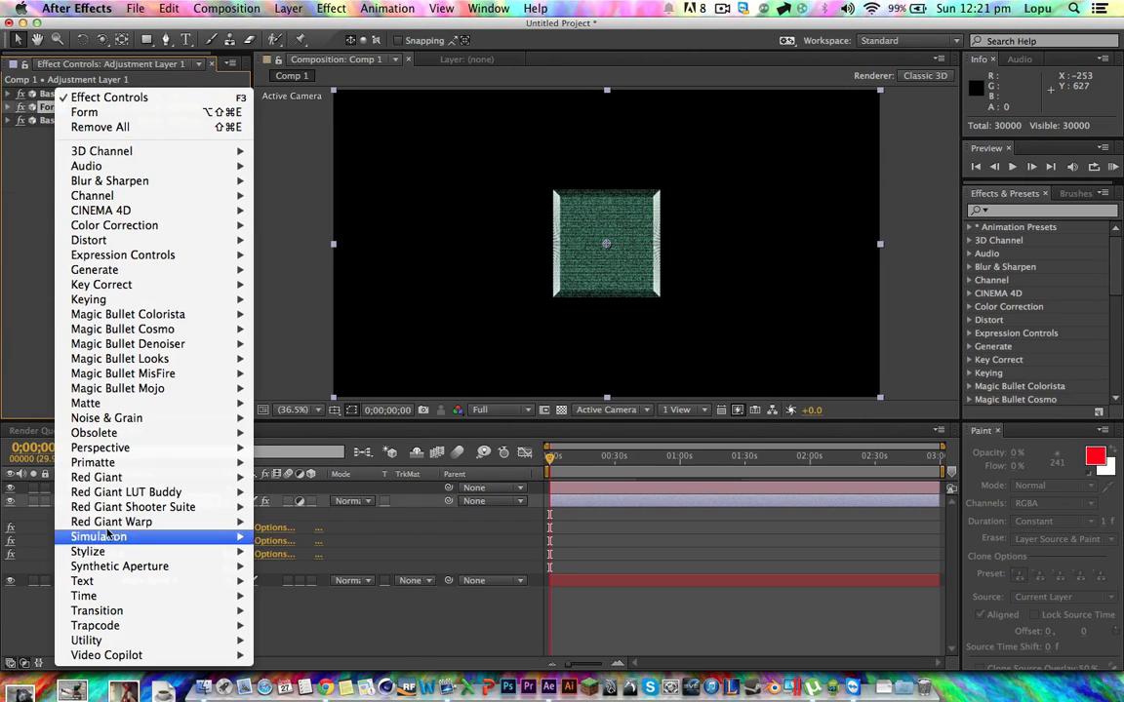
{"action": "left_click", "coordinate": [29, 331]}
{"action": "right_click", "coordinate": [108, 548]}
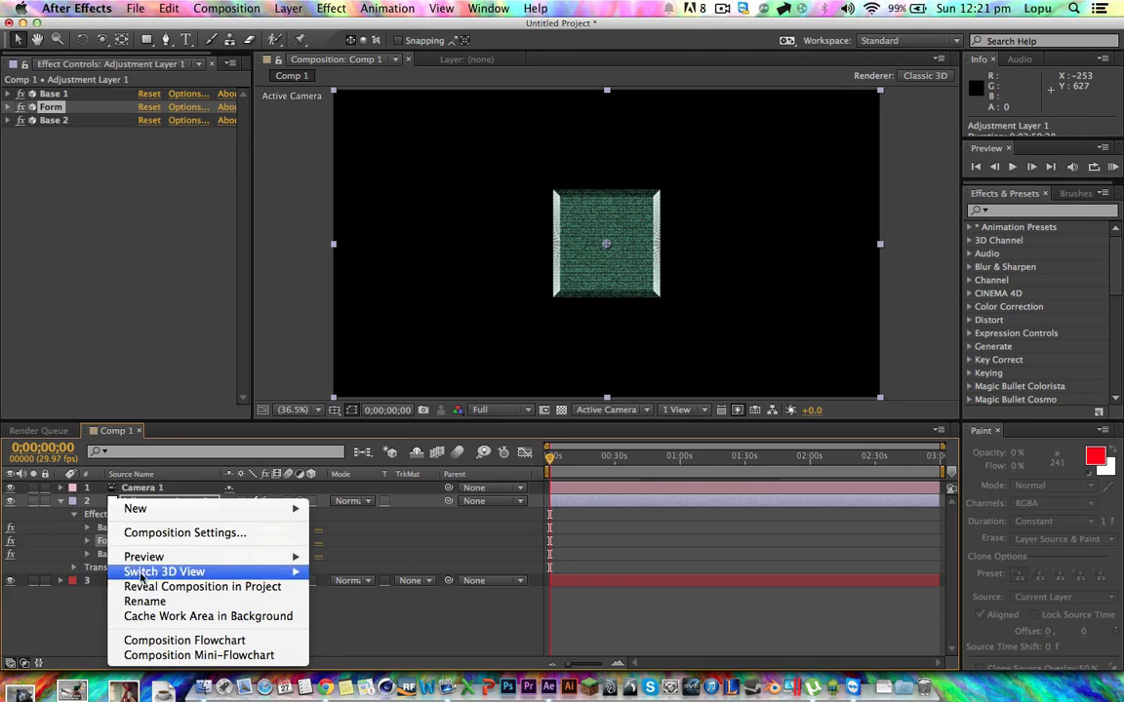
{"action": "left_click", "coordinate": [146, 601]}
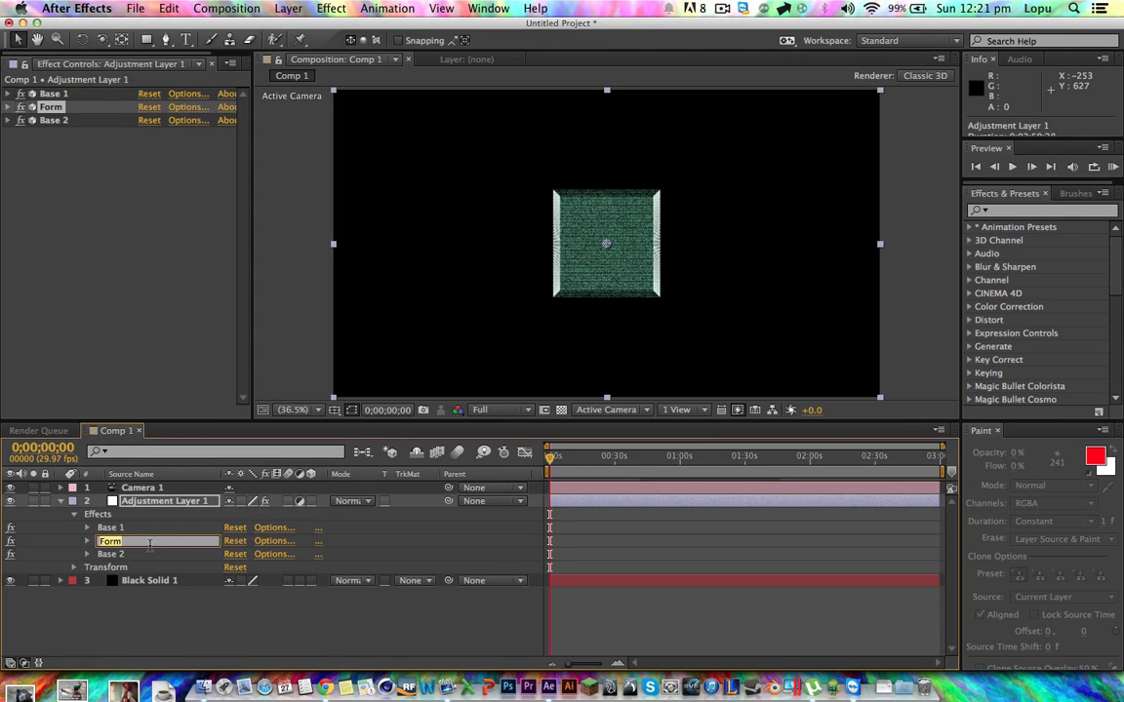
{"action": "type", "text": "Base 2"}
{"action": "key", "text": "Return"}
- Rename the third effect on Adjustment Layer 1 to Base 3
{"action": "right_click", "coordinate": [115, 597]}
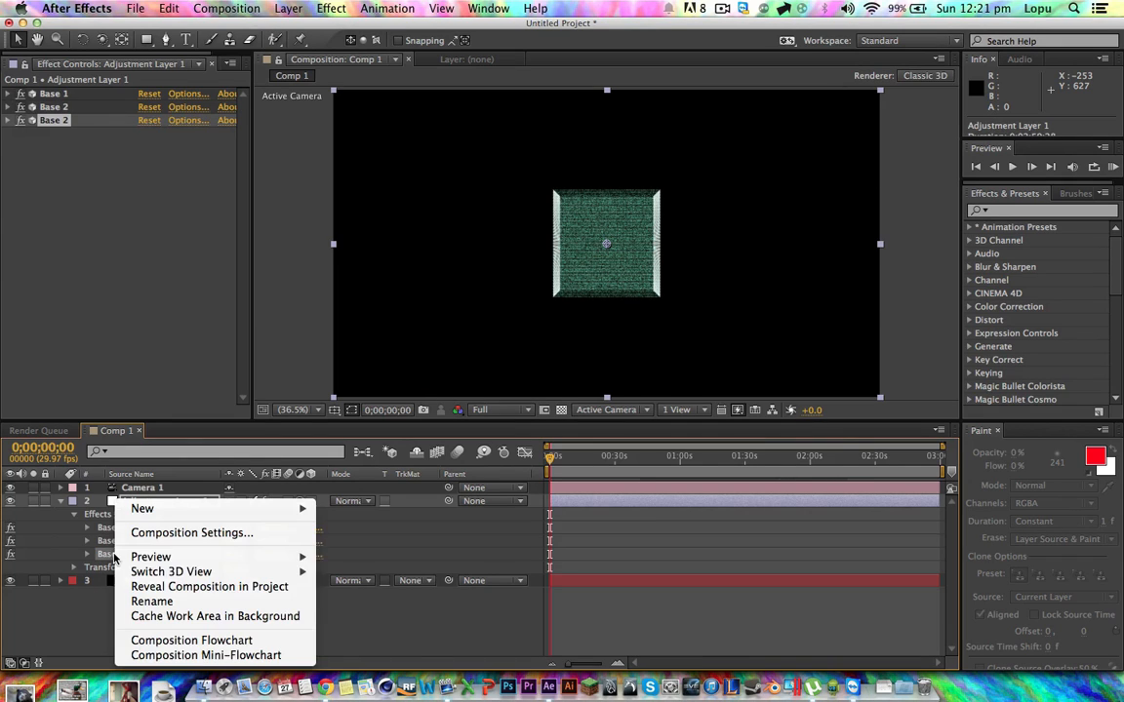
{"action": "left_click", "coordinate": [151, 602]}
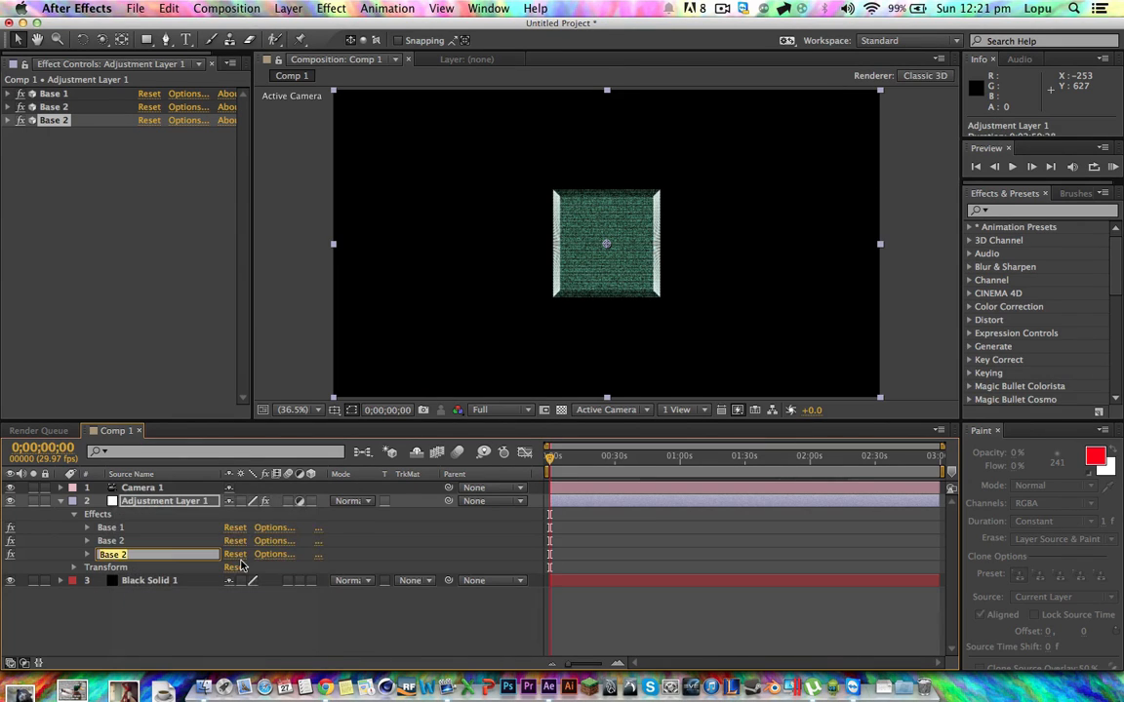
{"action": "type", "text": "Base 3"}
{"action": "key", "text": "Return"}
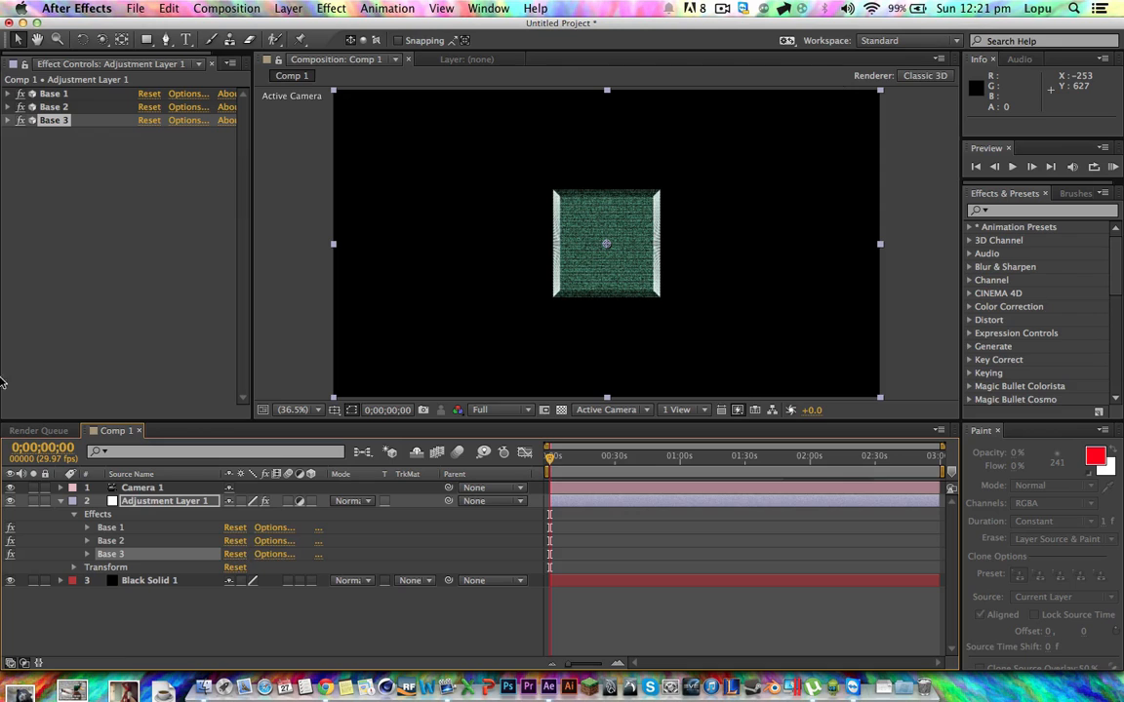
- Expand the Base 3 effect, set its X Rotation to 90°, and clear the layer selection
{"action": "left_click", "coordinate": [9, 121]}
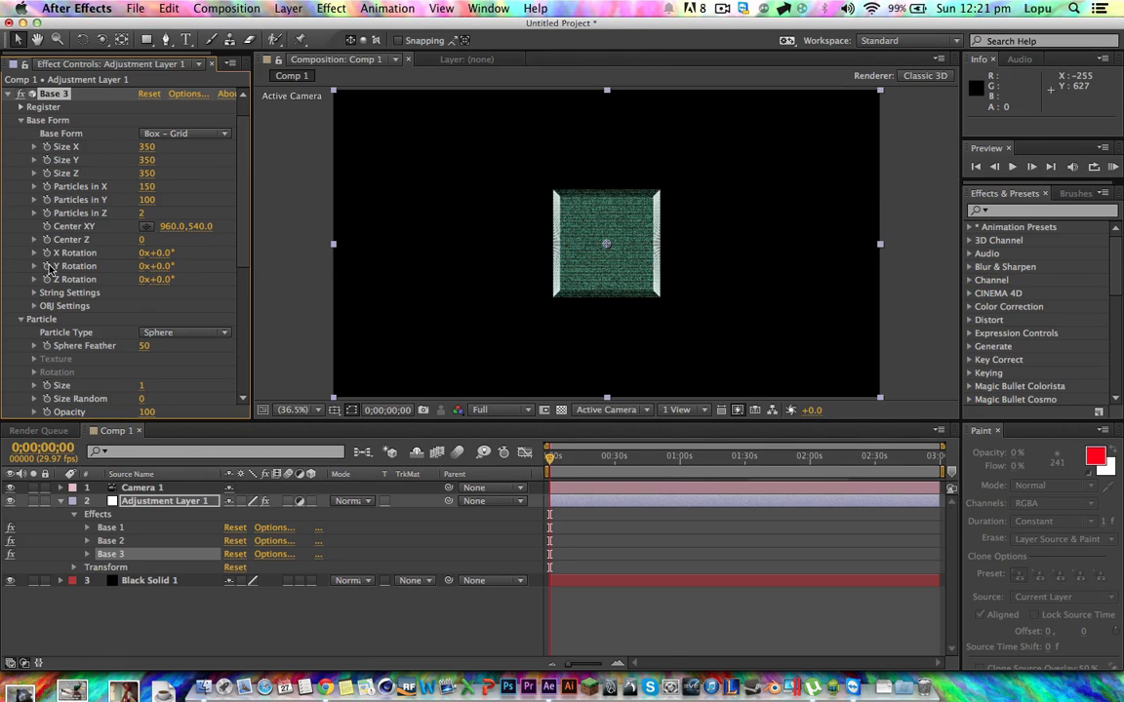
{"action": "left_click", "coordinate": [159, 253]}
{"action": "type", "text": "90"}
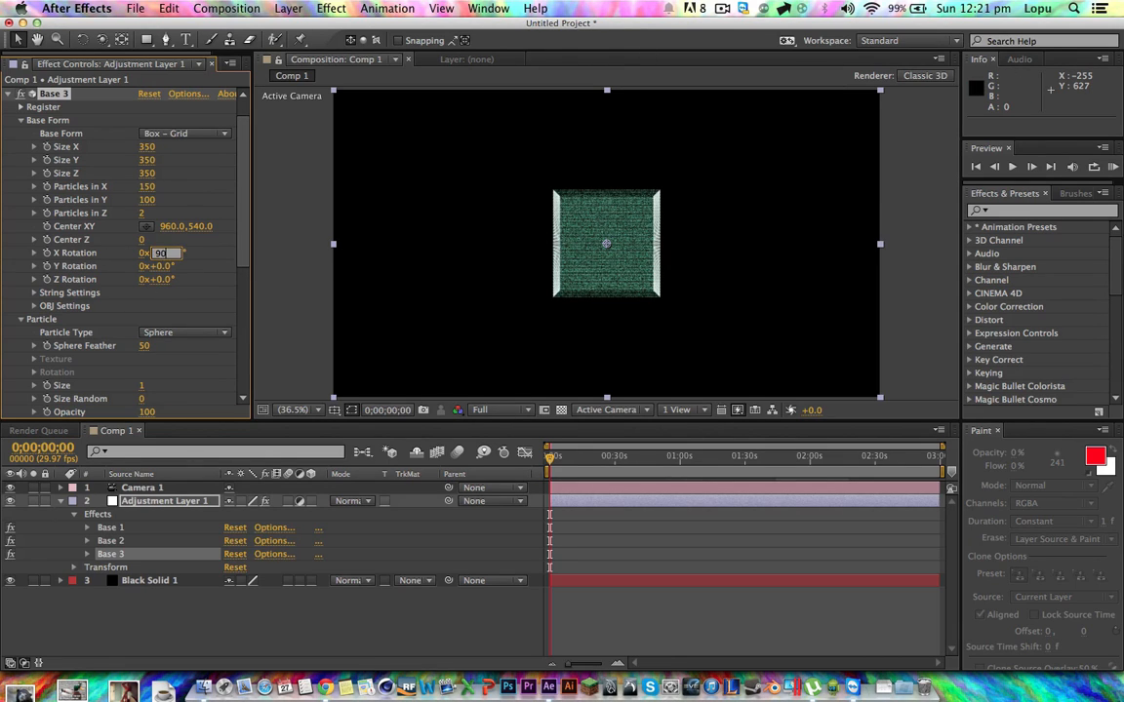
{"action": "key", "text": "Return"}
{"action": "left_click", "coordinate": [382, 606]}
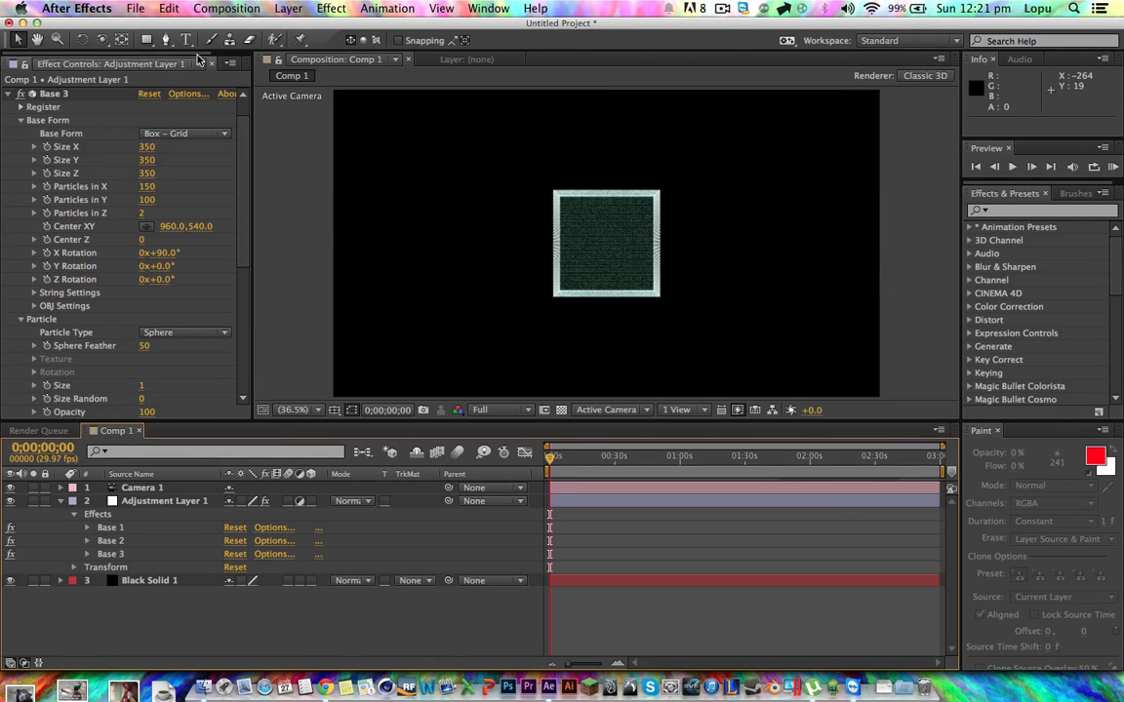
- Orbit the camera to inspect the cube's faces, and undo the camera move together with Base 3's rotation change
{"action": "left_click", "coordinate": [101, 39]}
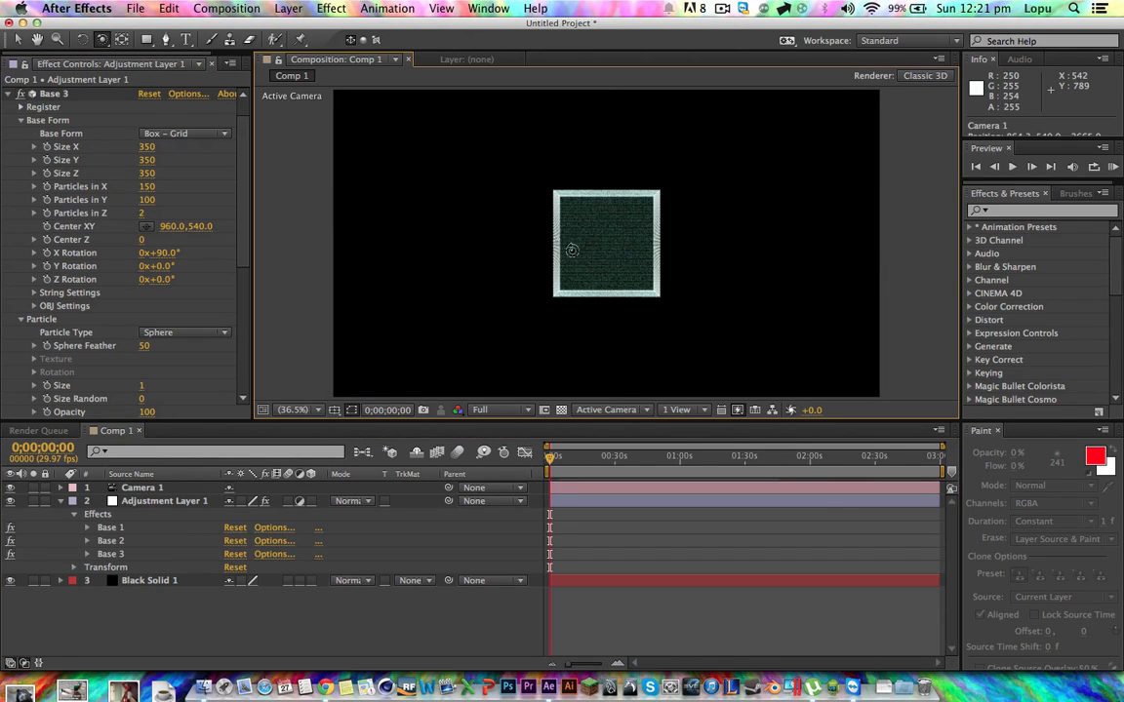
{"action": "left_click_drag", "start_coordinate": [572, 251], "coordinate": [668, 289]}
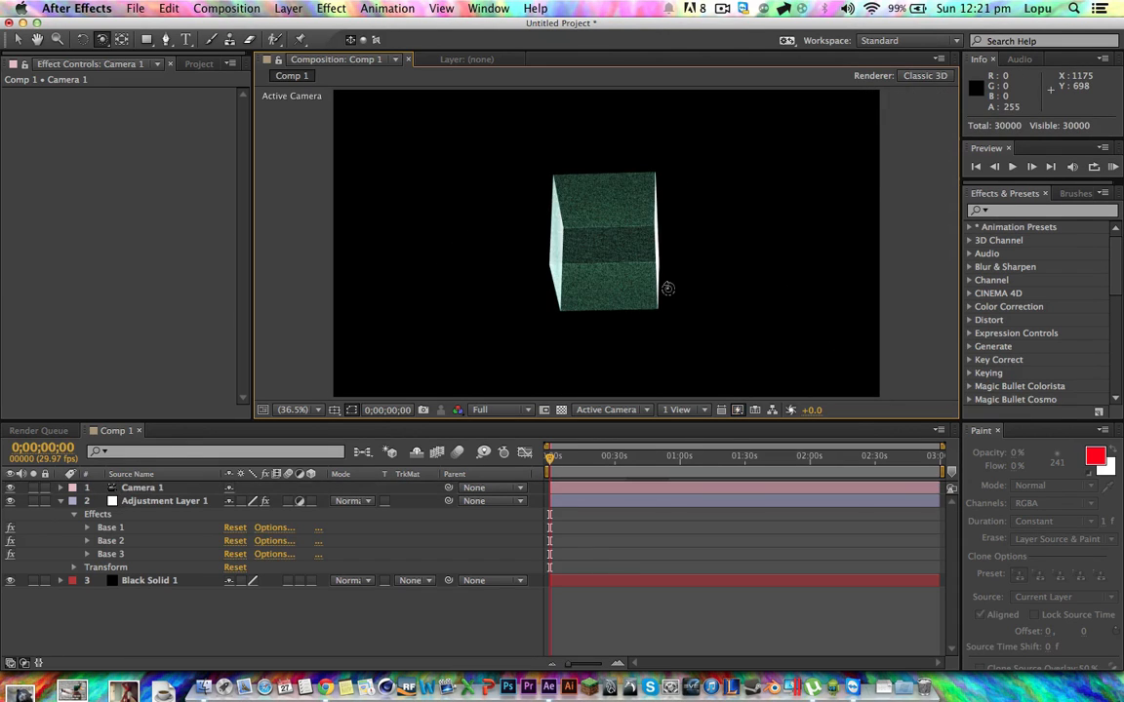
{"action": "key", "text": "super+z"}
{"action": "key", "text": "super+z"}
{"action": "key", "text": "super+z"}
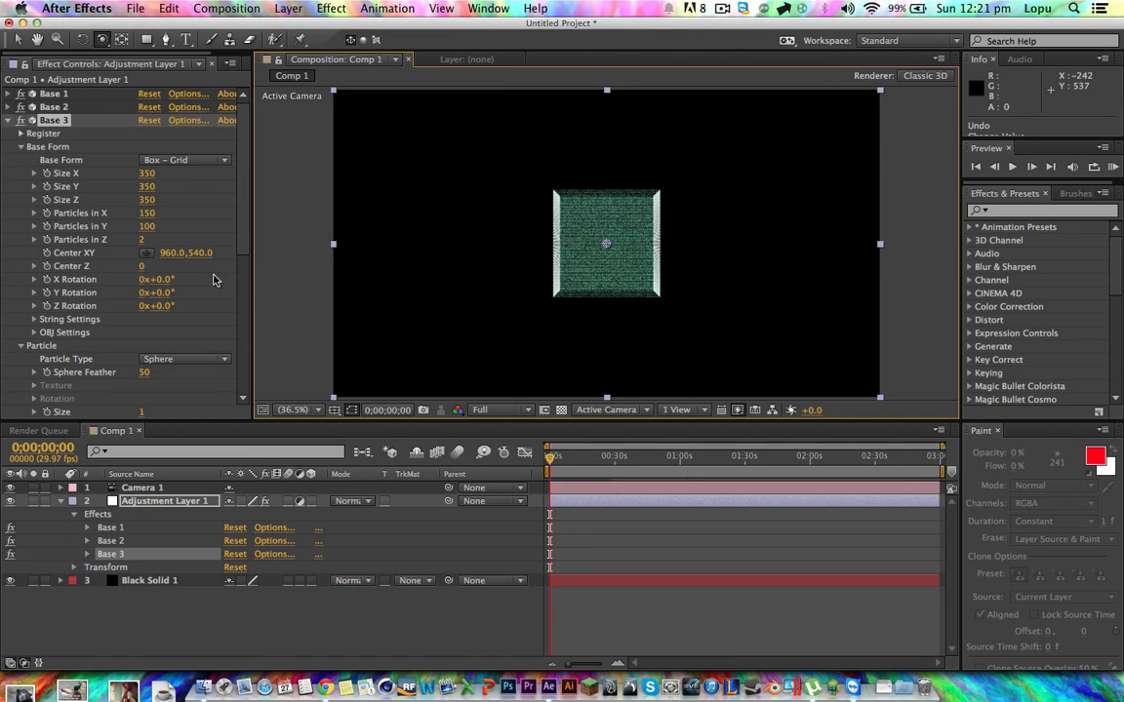
- Enter 90° again as Base 3's X Rotation and collapse the effect's settings
{"action": "left_click", "coordinate": [159, 279]}
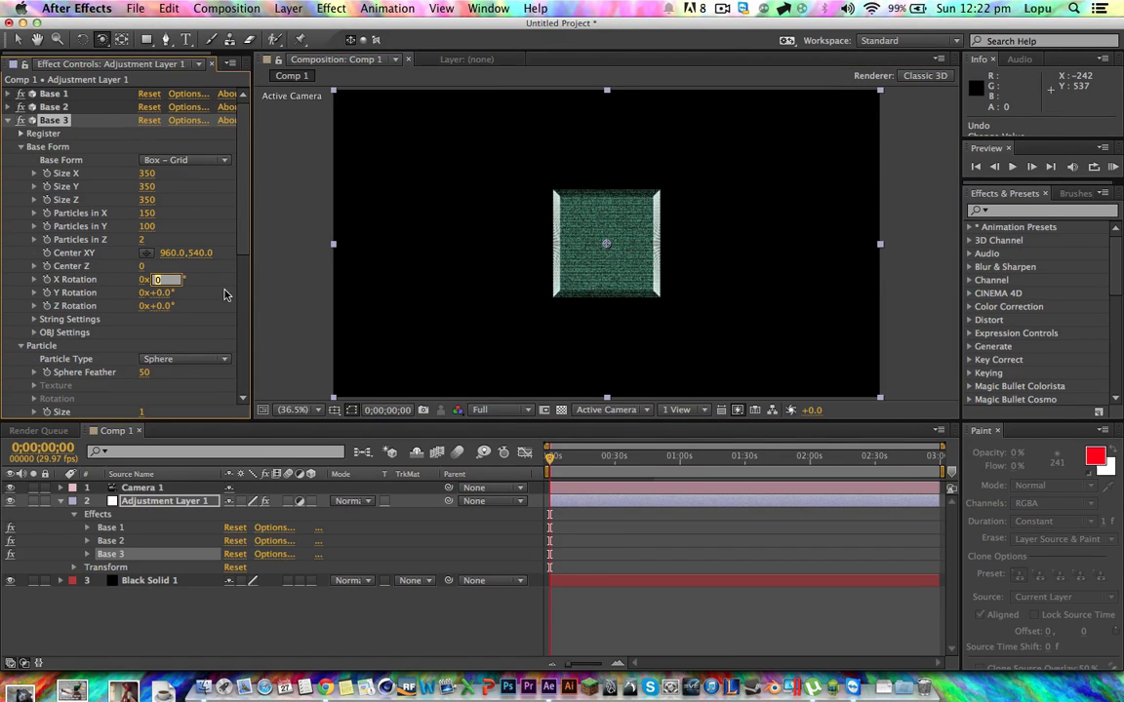
{"action": "type", "text": "90"}
{"action": "key", "text": "Return"}
{"action": "left_click", "coordinate": [334, 548]}
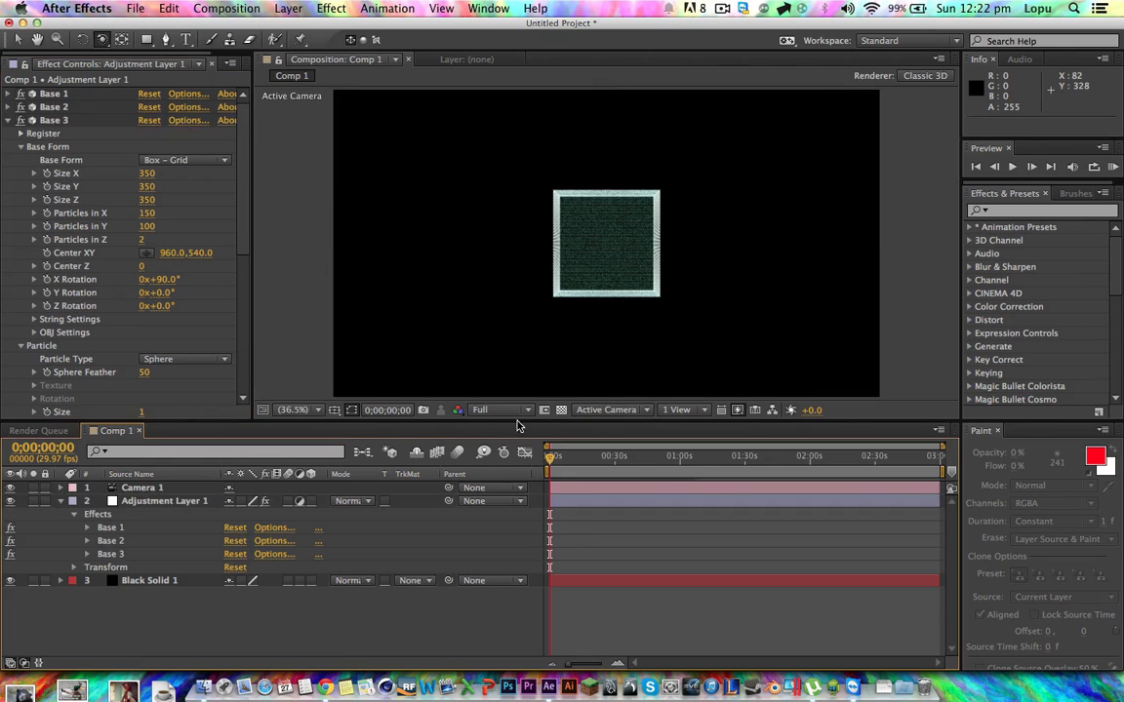
{"action": "left_click", "coordinate": [8, 120]}
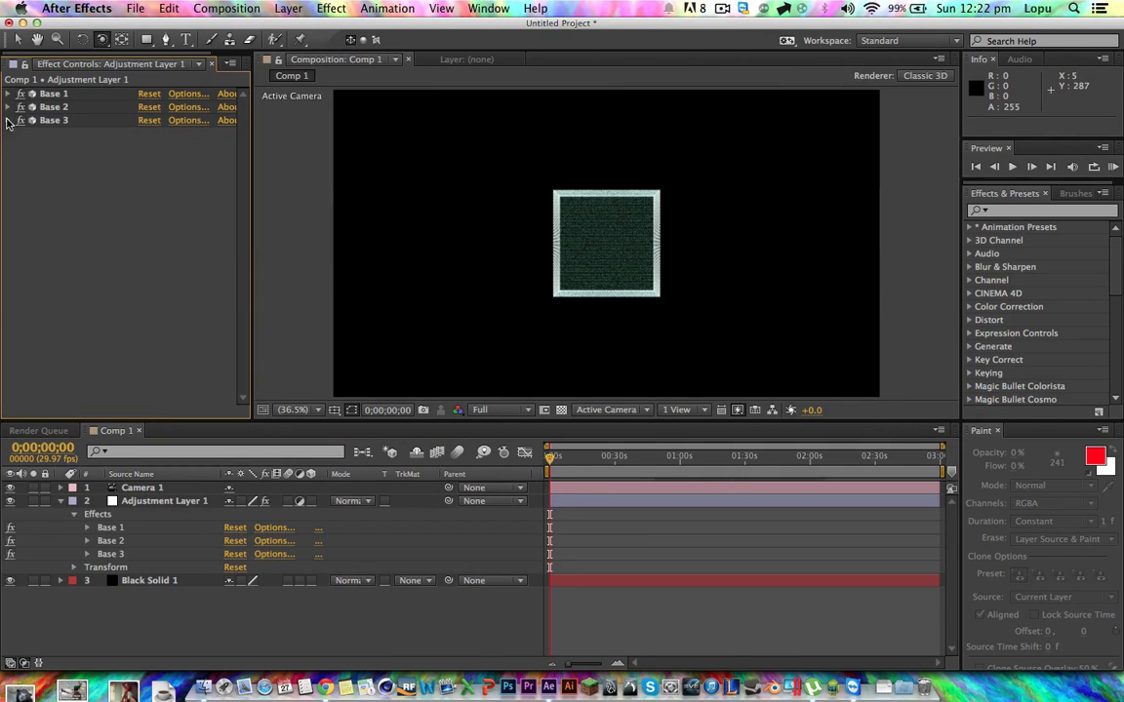
- Expand the Base 1 effect and set its Particles in X to 100
{"action": "left_click", "coordinate": [8, 94]}
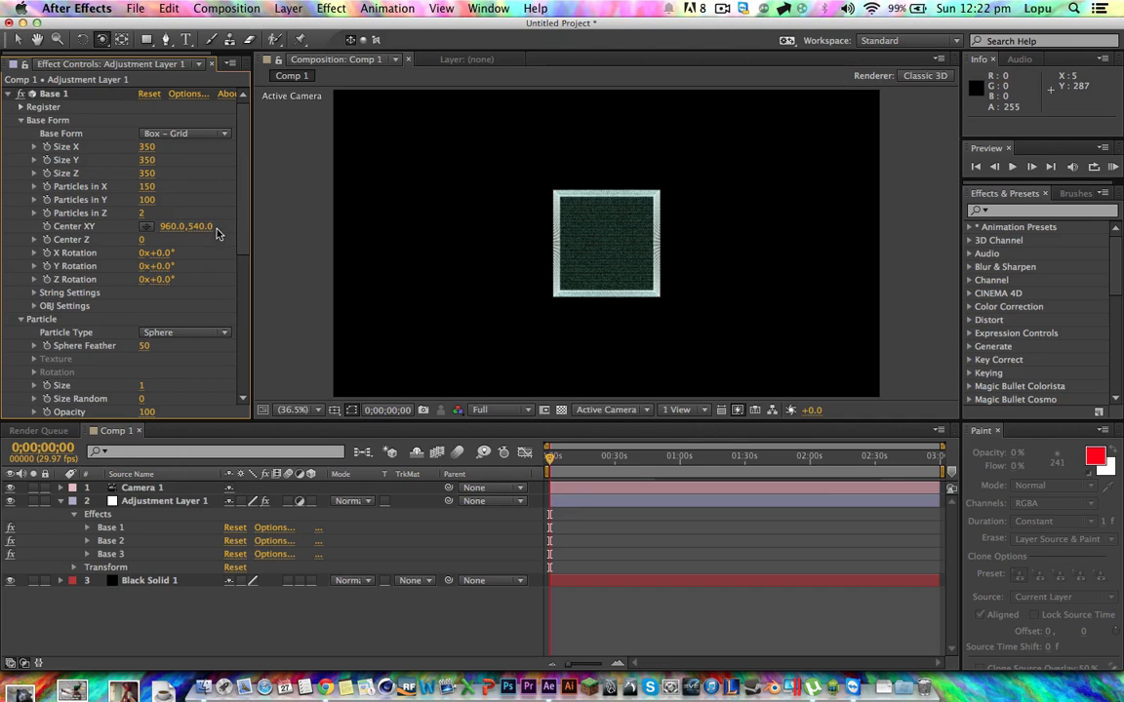
{"action": "left_click", "coordinate": [148, 186]}
{"action": "type", "text": "100"}
{"action": "key", "text": "Return"}
- Expand the Base 2 effect and set its Particles in X to 100
{"action": "left_click_drag", "start_coordinate": [245, 198], "coordinate": [243, 326]}
{"action": "left_click", "coordinate": [10, 398]}
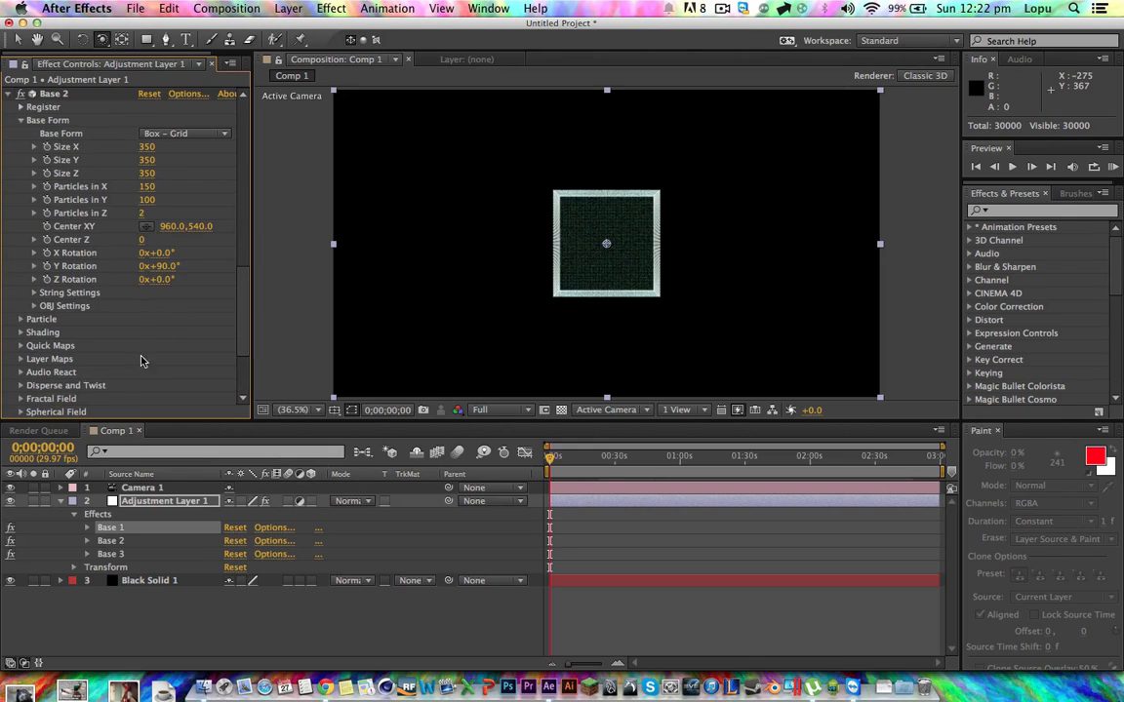
{"action": "left_click", "coordinate": [146, 186]}
{"action": "type", "text": "100"}
{"action": "key", "text": "Return"}
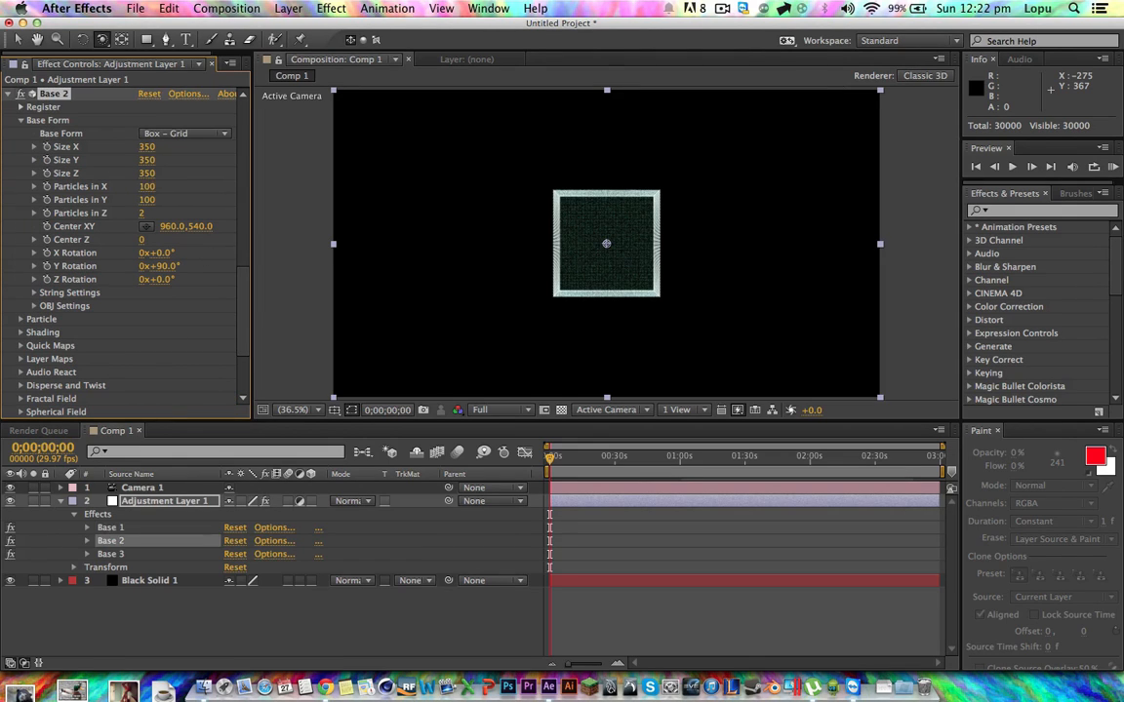
- Expand the Base 3 effect, set its Particles in X to 100, and clear the layer selection
{"action": "scroll", "coordinate": [216, 260], "scroll_direction": "down", "scroll_amount": 3}
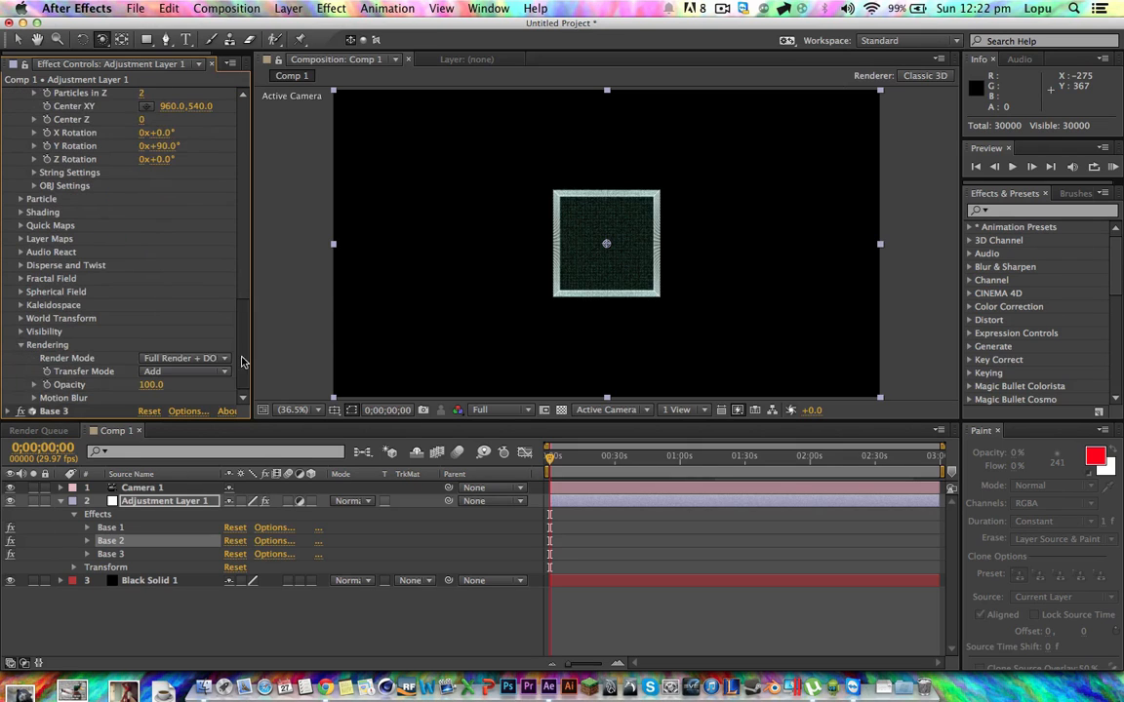
{"action": "left_click", "coordinate": [10, 410]}
{"action": "left_click", "coordinate": [151, 186]}
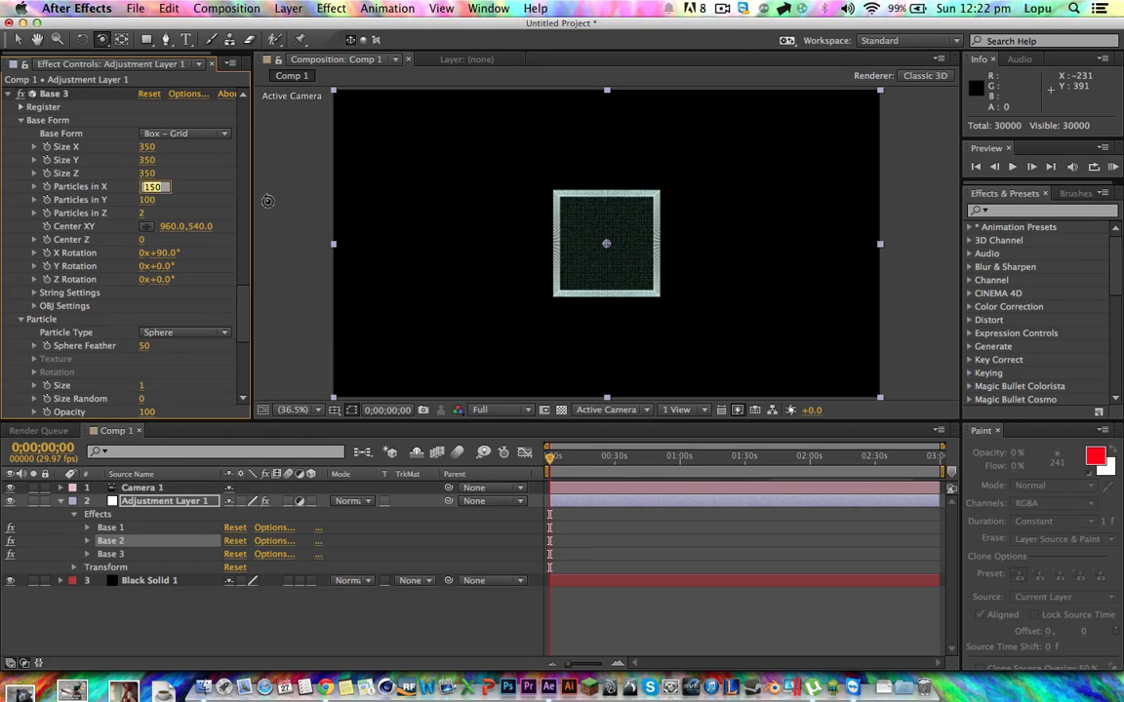
{"action": "type", "text": "100"}
{"action": "key", "text": "Return"}
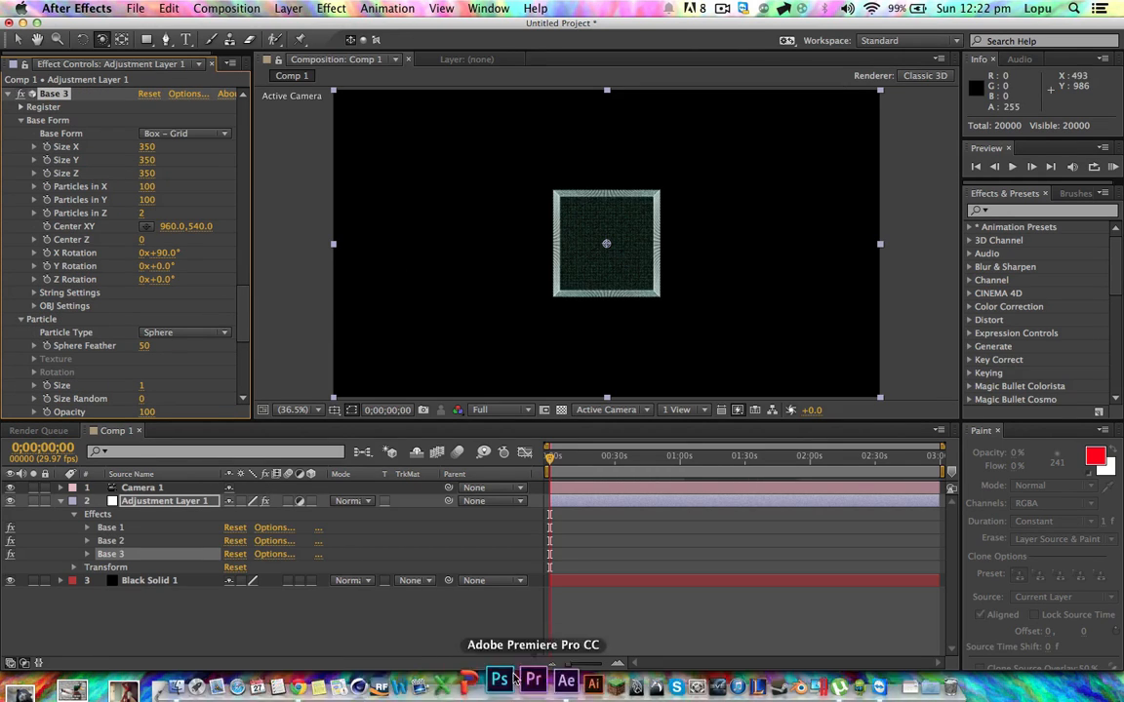
{"action": "left_click", "coordinate": [495, 626]}
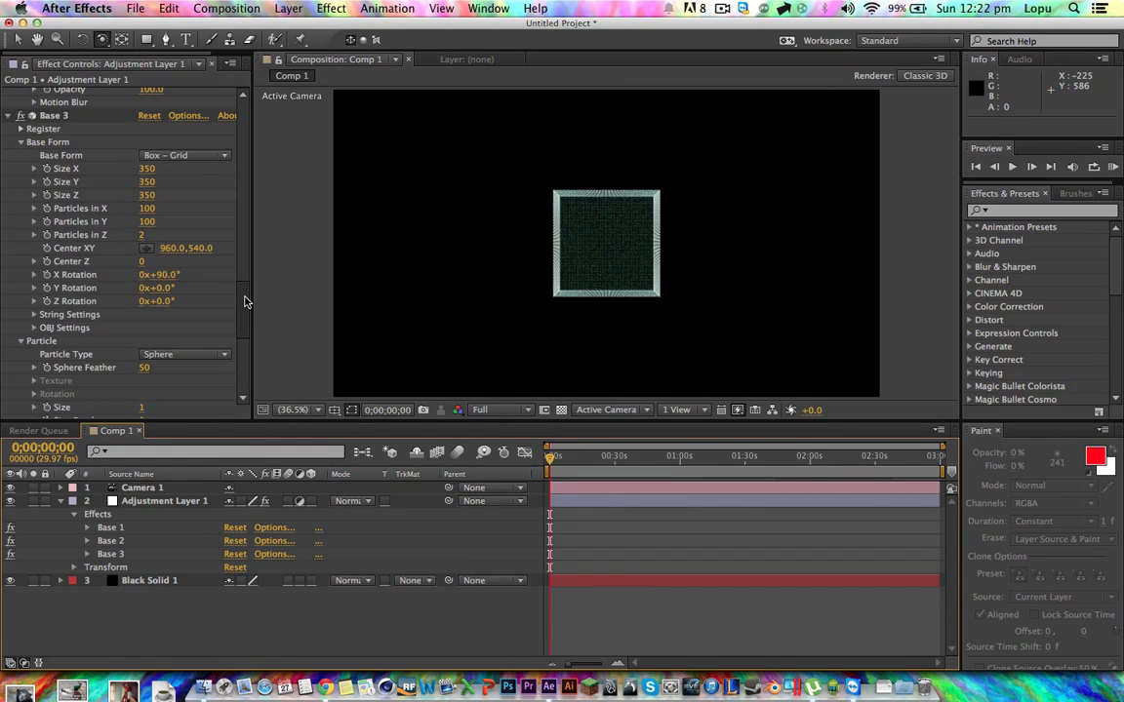
- Set both Particles in X and Particles in Y of Base 1 to 150, and clear the layer selection
{"action": "left_click_drag", "start_coordinate": [245, 302], "coordinate": [265, 108]}
{"action": "left_click", "coordinate": [148, 186]}
{"action": "type", "text": "150"}
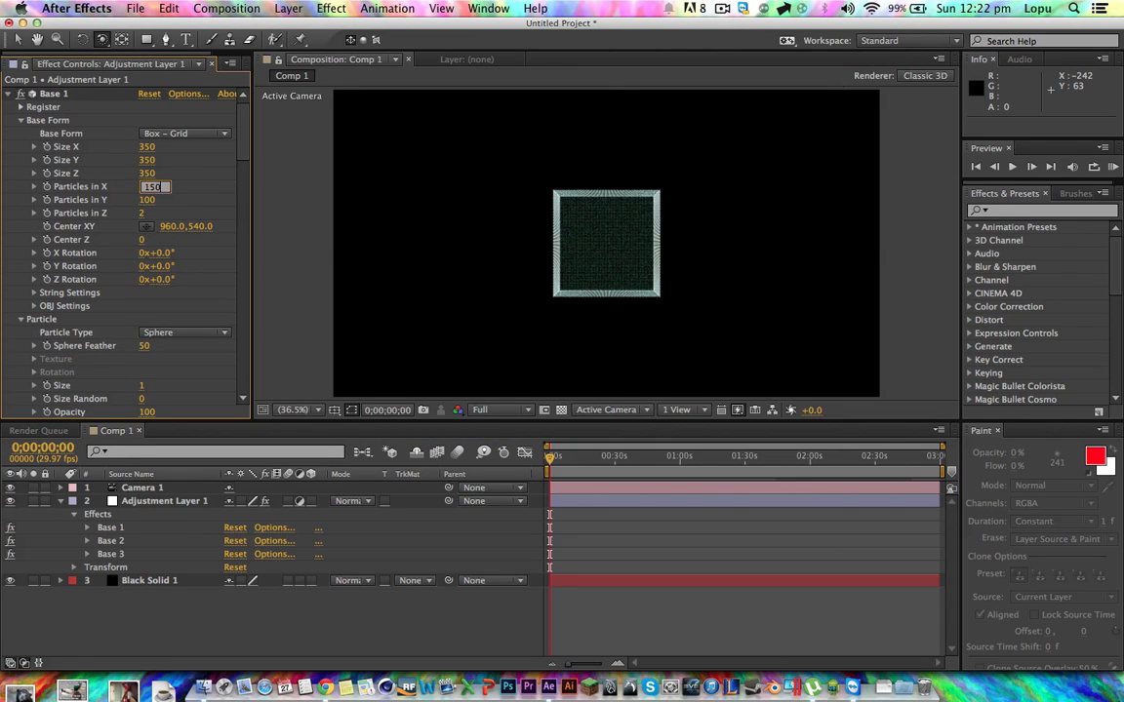
{"action": "key", "text": "Tab"}
{"action": "type", "text": "150"}
{"action": "key", "text": "Return"}
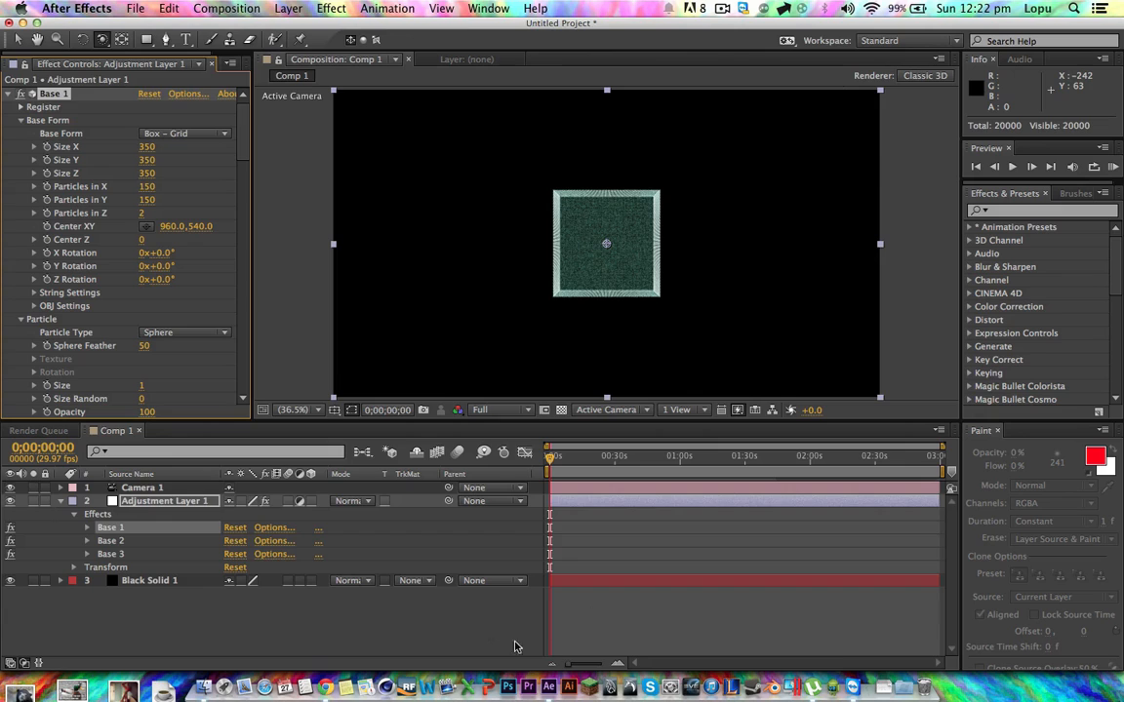
{"action": "left_click", "coordinate": [486, 534]}
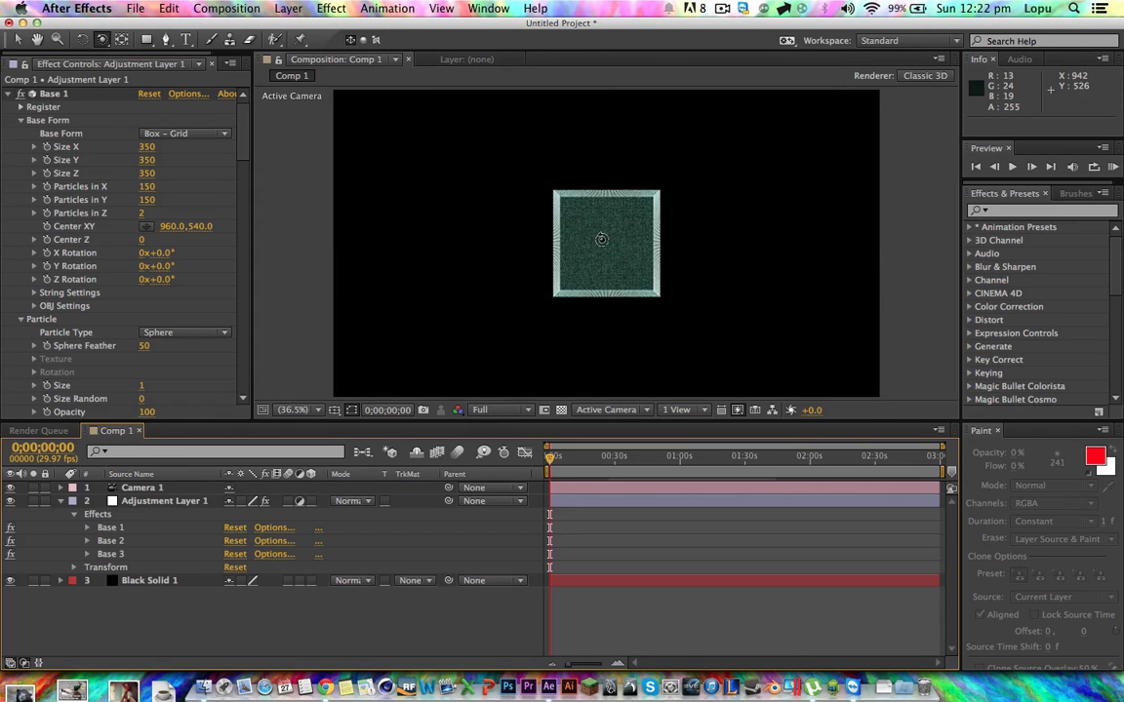
- Orbit the camera to inspect the particle cube from an angle, and undo the camera move
{"action": "left_click_drag", "start_coordinate": [552, 221], "coordinate": [652, 269]}
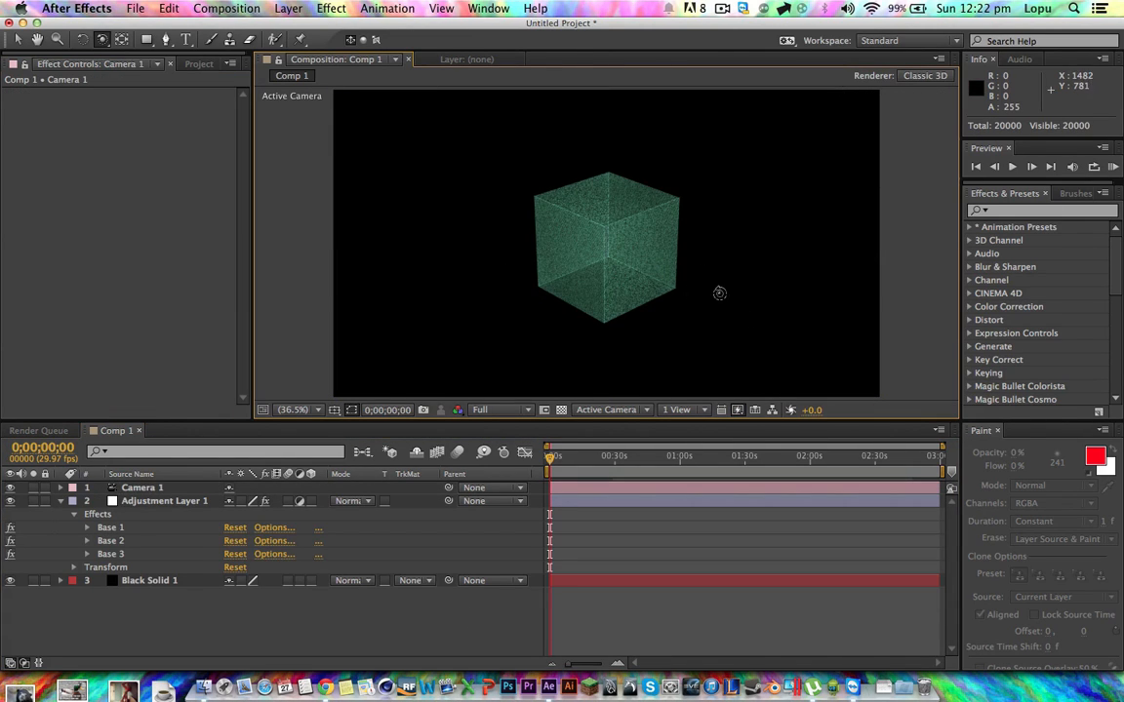
{"action": "key", "text": "super+z"}
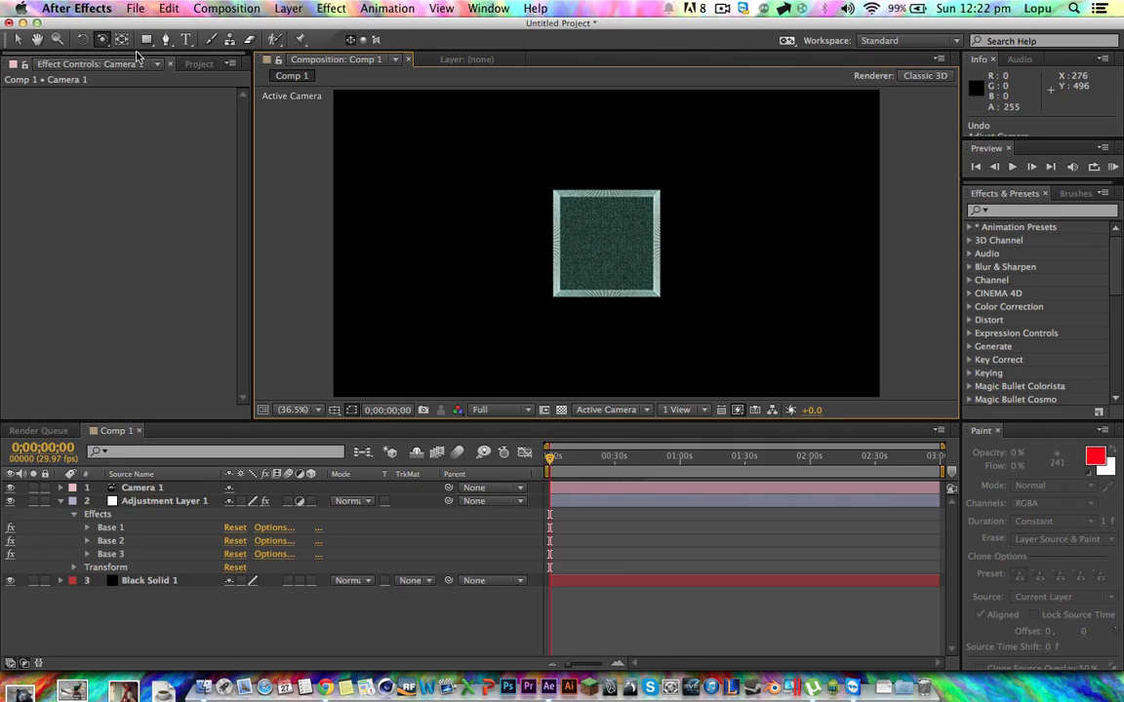
{"action": "left_click", "coordinate": [195, 64]}
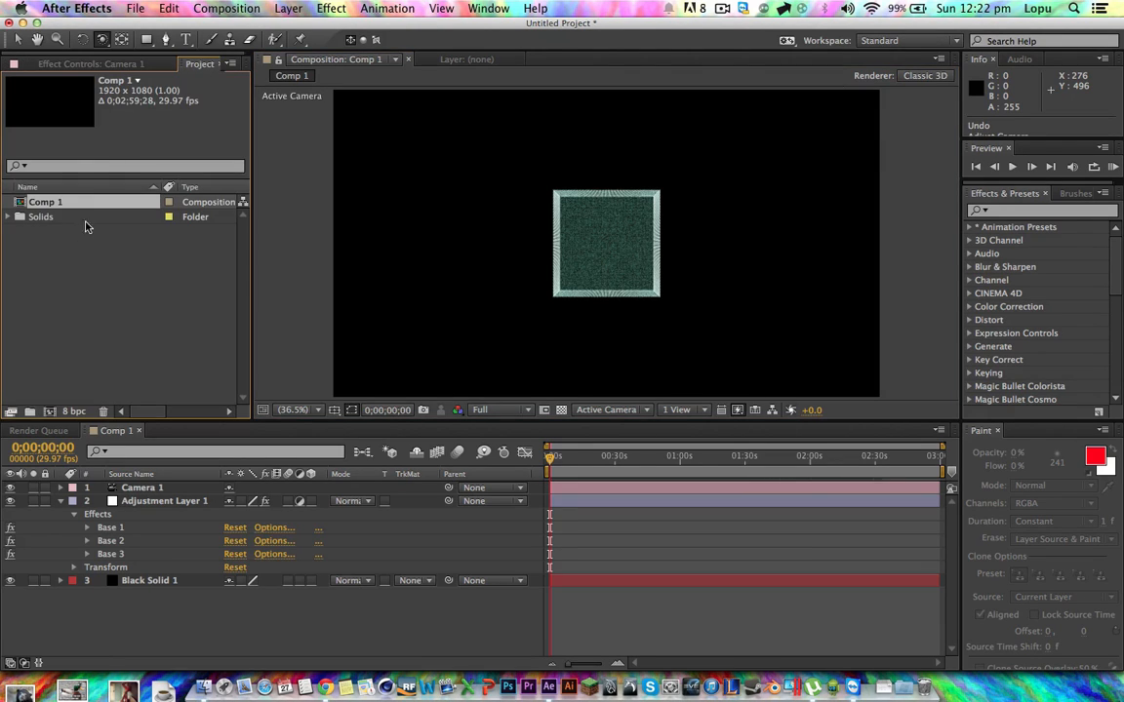
{"action": "left_click", "coordinate": [64, 64]}
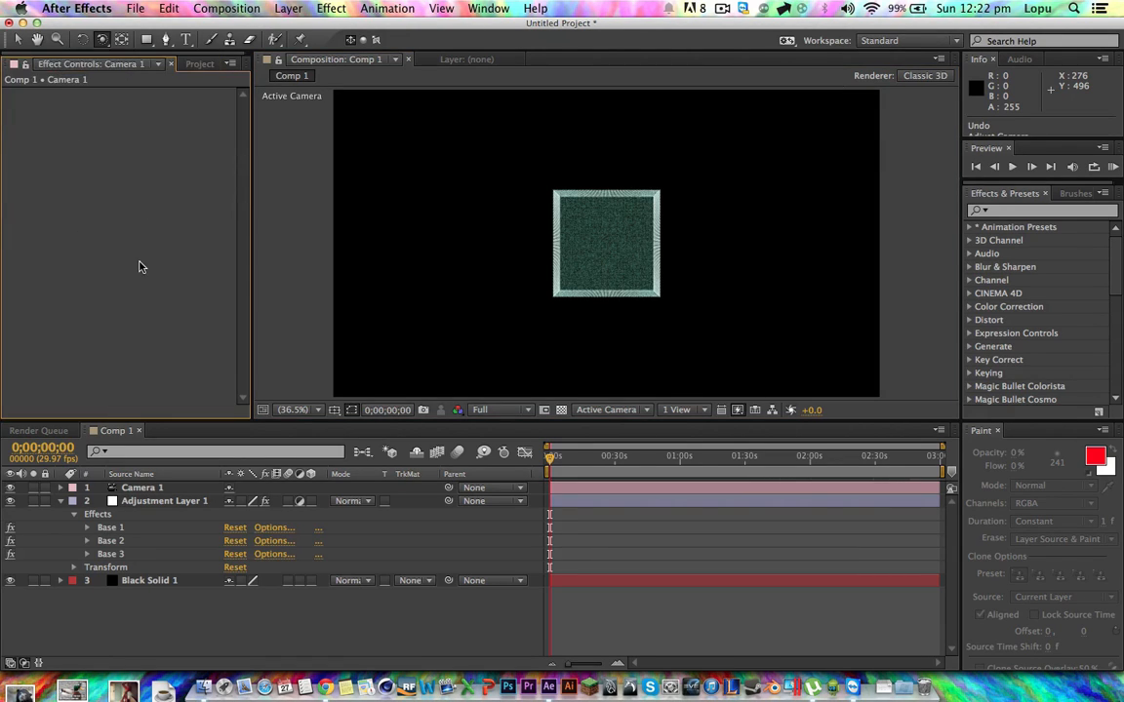
- Select Adjustment Layer 1 and collapse the settings of Base 1, Base 2 and Base 3
{"action": "left_click", "coordinate": [163, 500]}
{"action": "left_click", "coordinate": [331, 8]}
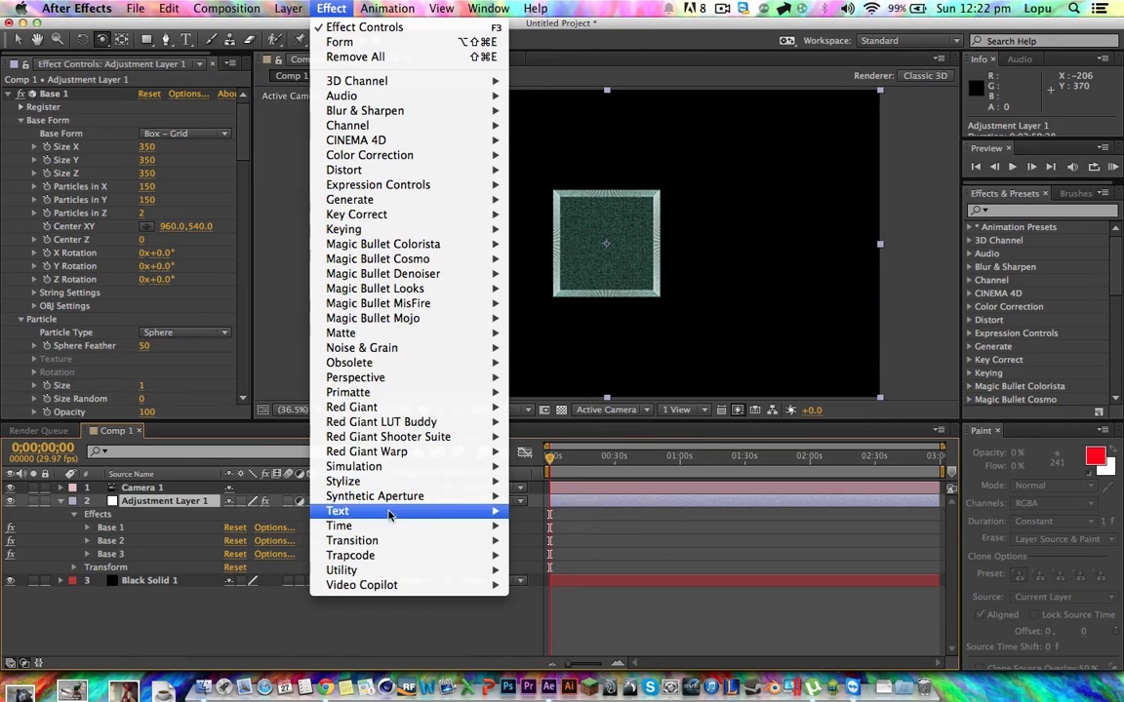
{"action": "left_click", "coordinate": [8, 96]}
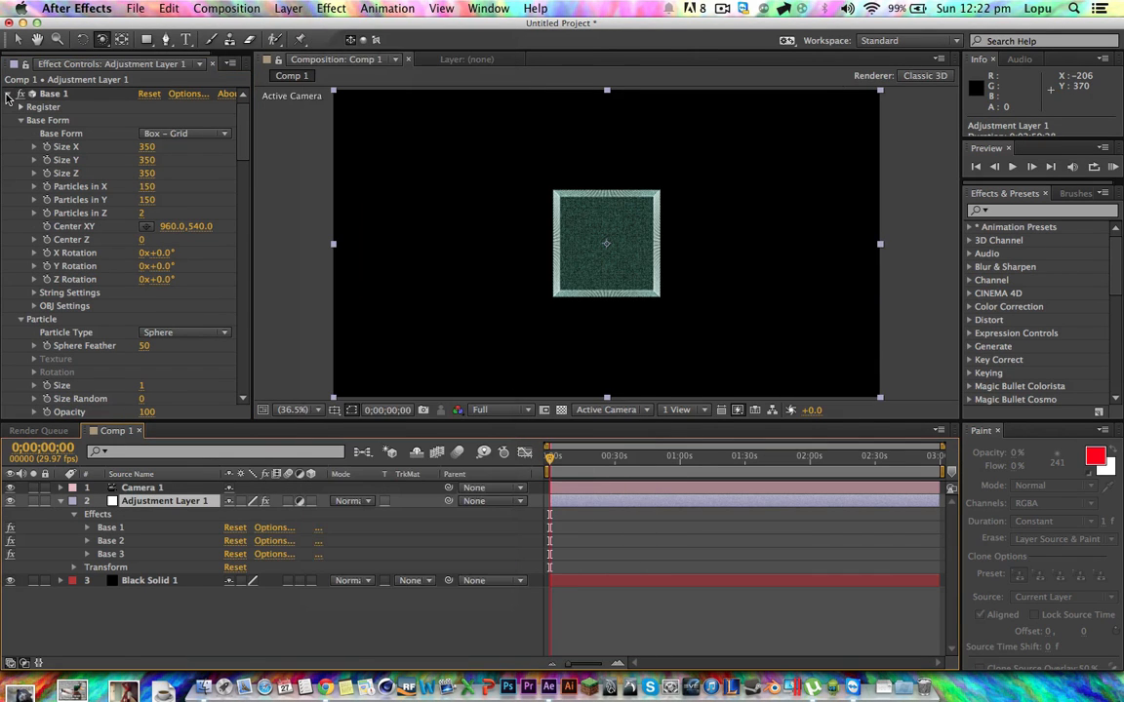
{"action": "left_click", "coordinate": [9, 93]}
{"action": "left_click", "coordinate": [9, 107]}
{"action": "left_click", "coordinate": [9, 120]}
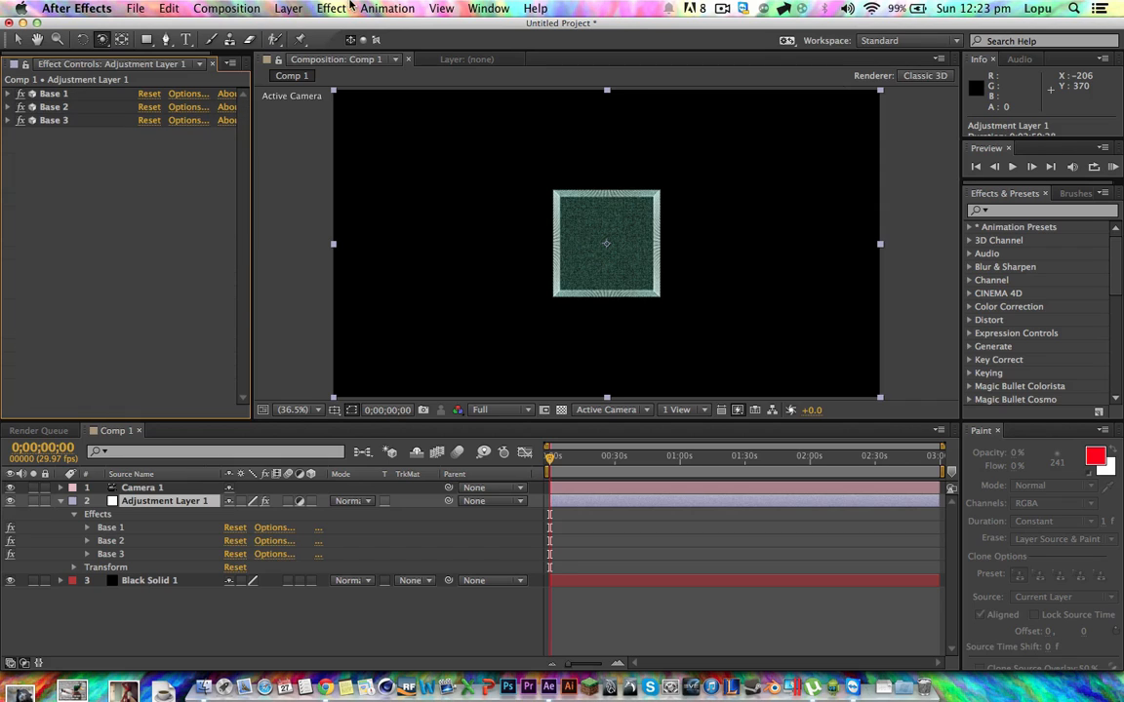
- Add another Trapcode Form effect after Base 3 and set its Rendering Transfer Mode to Add
{"action": "left_click", "coordinate": [331, 8]}
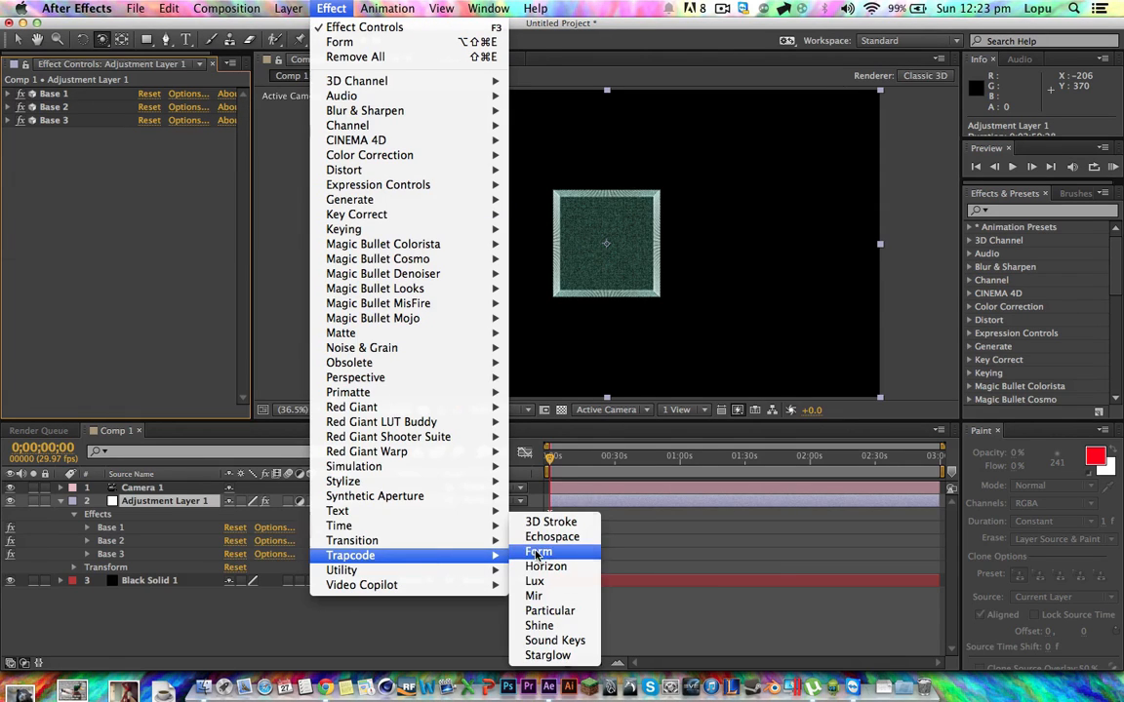
{"action": "left_click", "coordinate": [541, 542]}
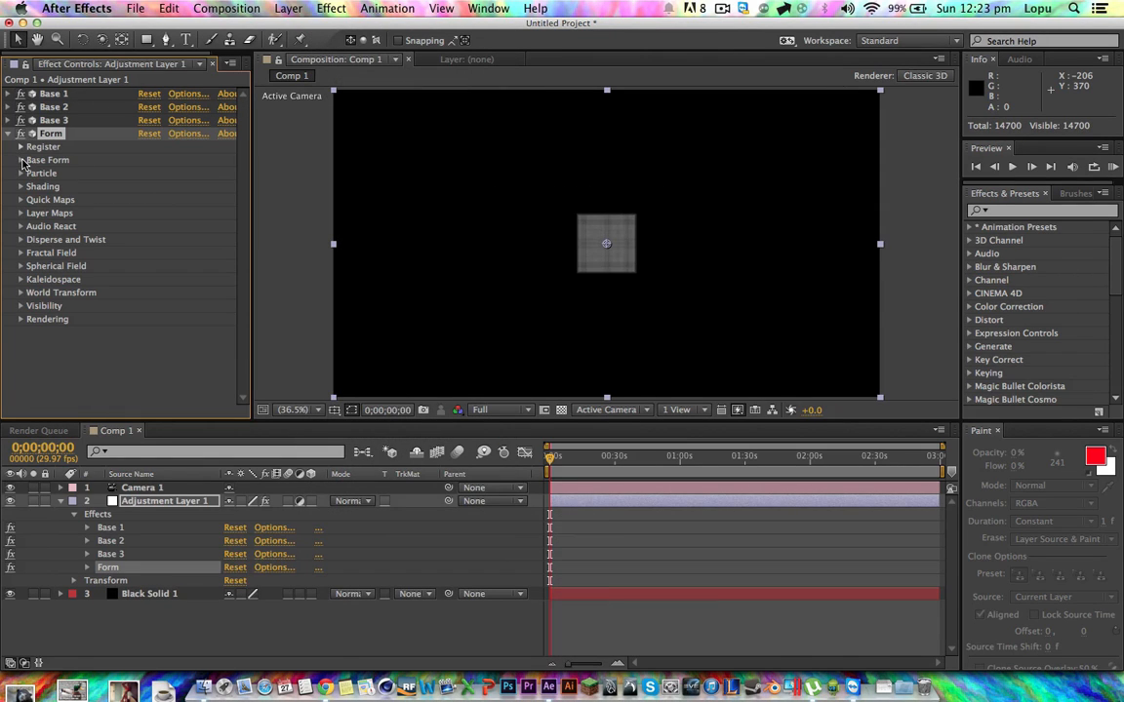
{"action": "left_click", "coordinate": [21, 319]}
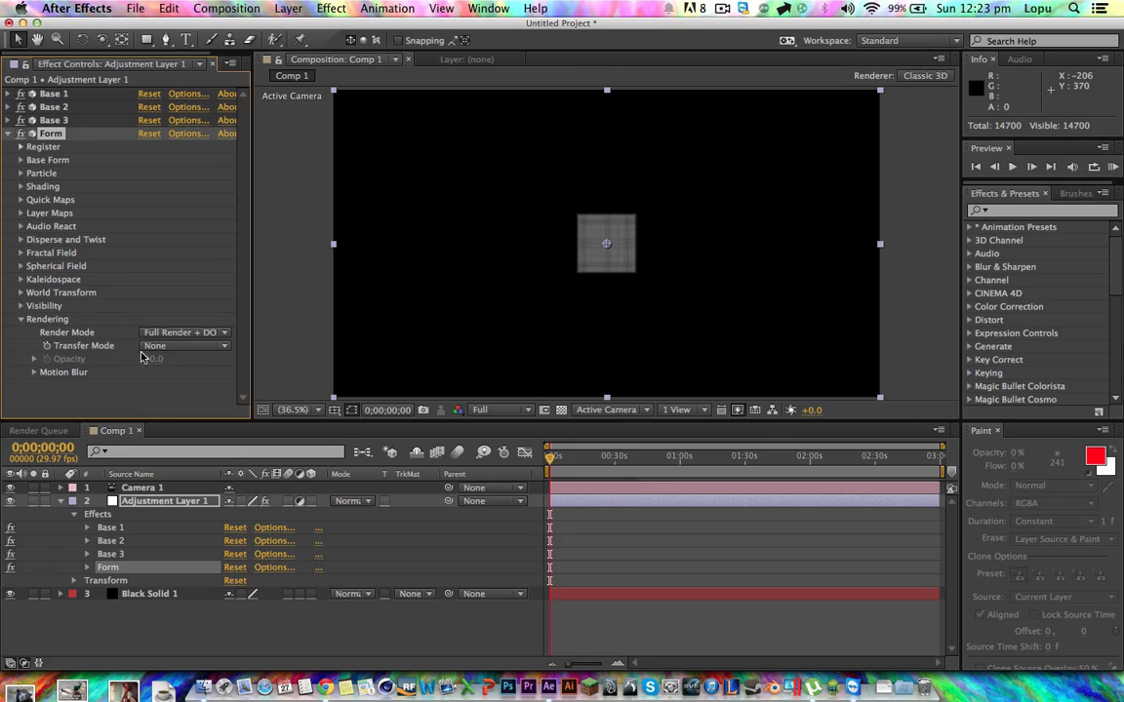
{"action": "left_click", "coordinate": [165, 348]}
{"action": "left_click", "coordinate": [168, 396]}
{"action": "left_click", "coordinate": [21, 320]}
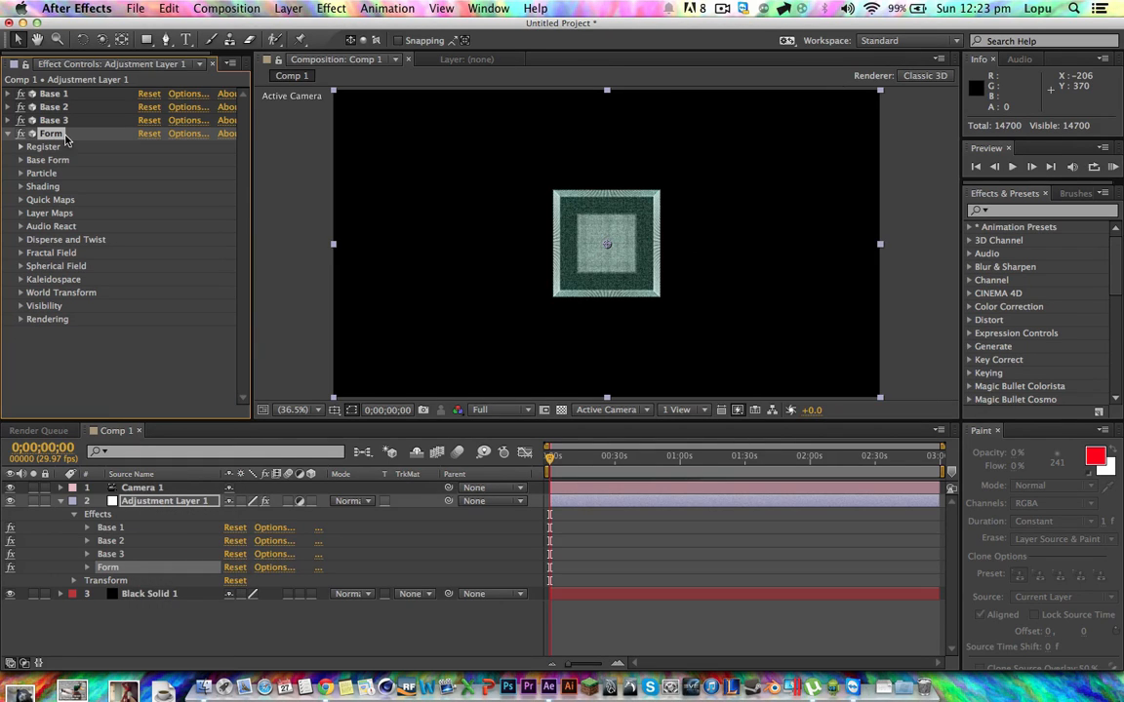
- Change the new Form effect's Base Form type to Box - Strings
{"action": "left_click", "coordinate": [20, 160]}
{"action": "left_click", "coordinate": [147, 171]}
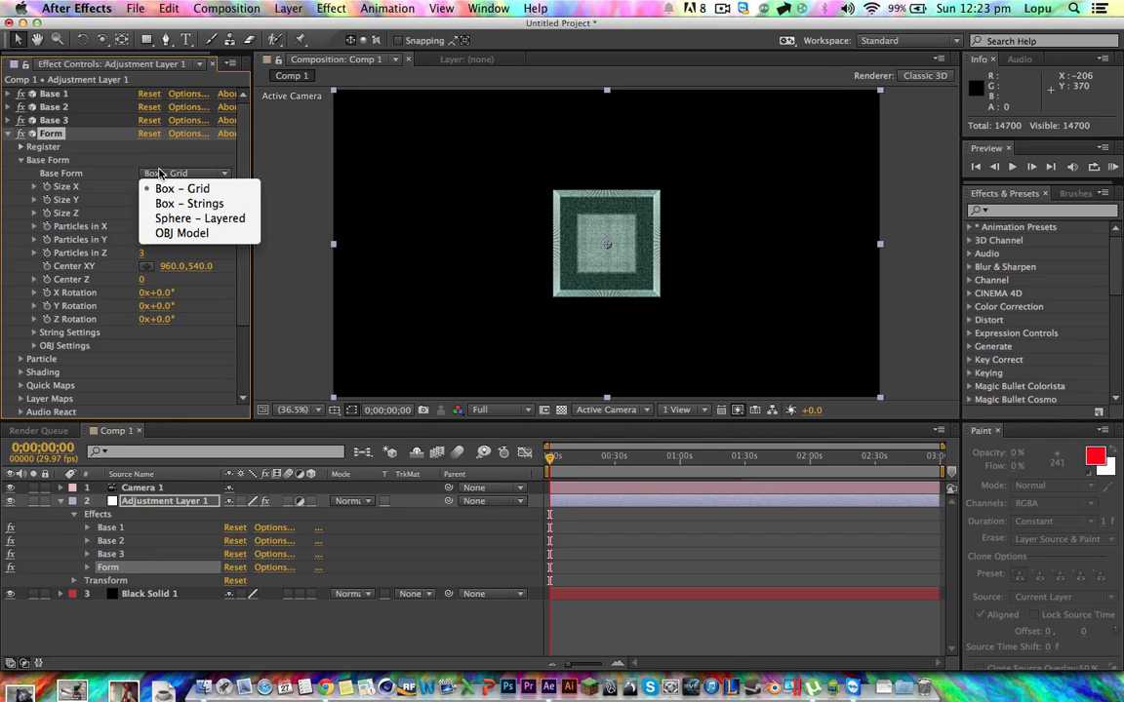
{"action": "left_click", "coordinate": [195, 204]}
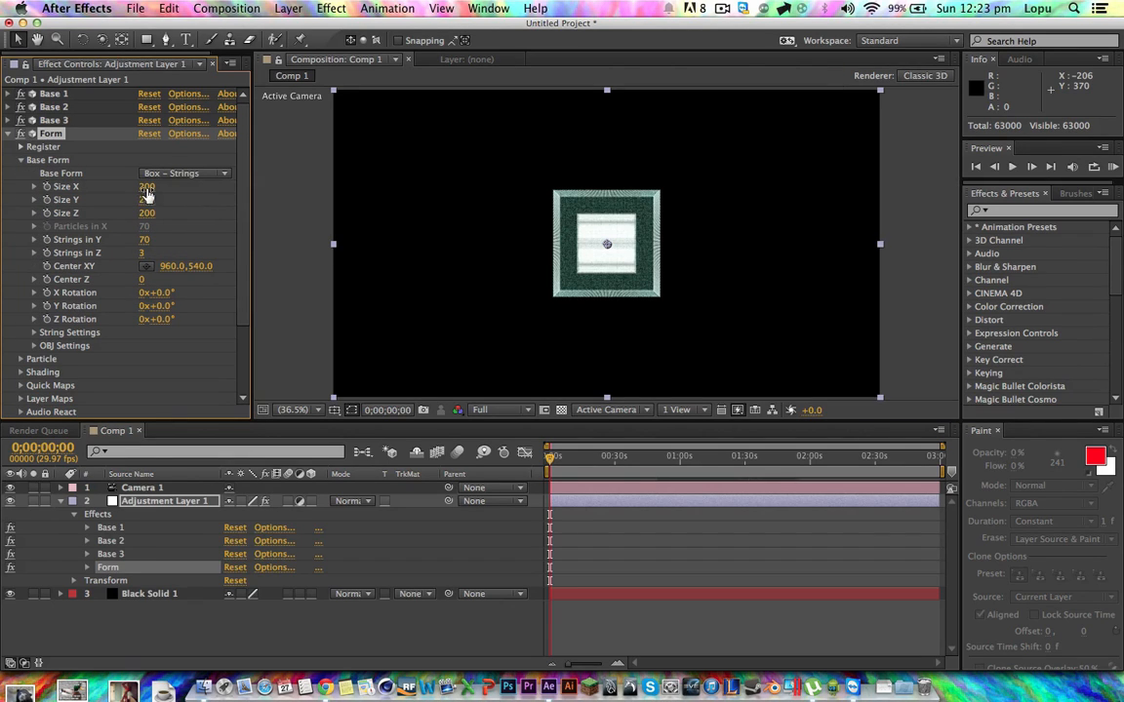
- Set the new Form effect's Size X, Size Y and Size Z each to 350
{"action": "left_click", "coordinate": [146, 187]}
{"action": "type", "text": "350"}
{"action": "key", "text": "Tab"}
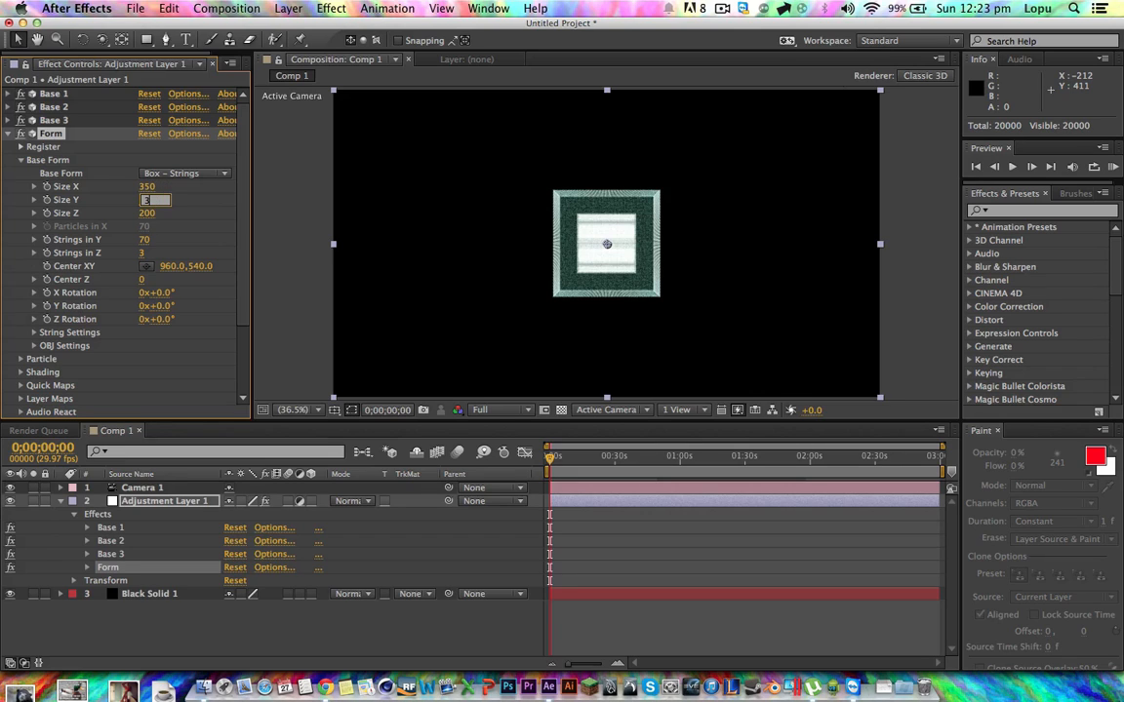
{"action": "type", "text": "350"}
{"action": "key", "text": "Tab"}
{"action": "type", "text": "35"}
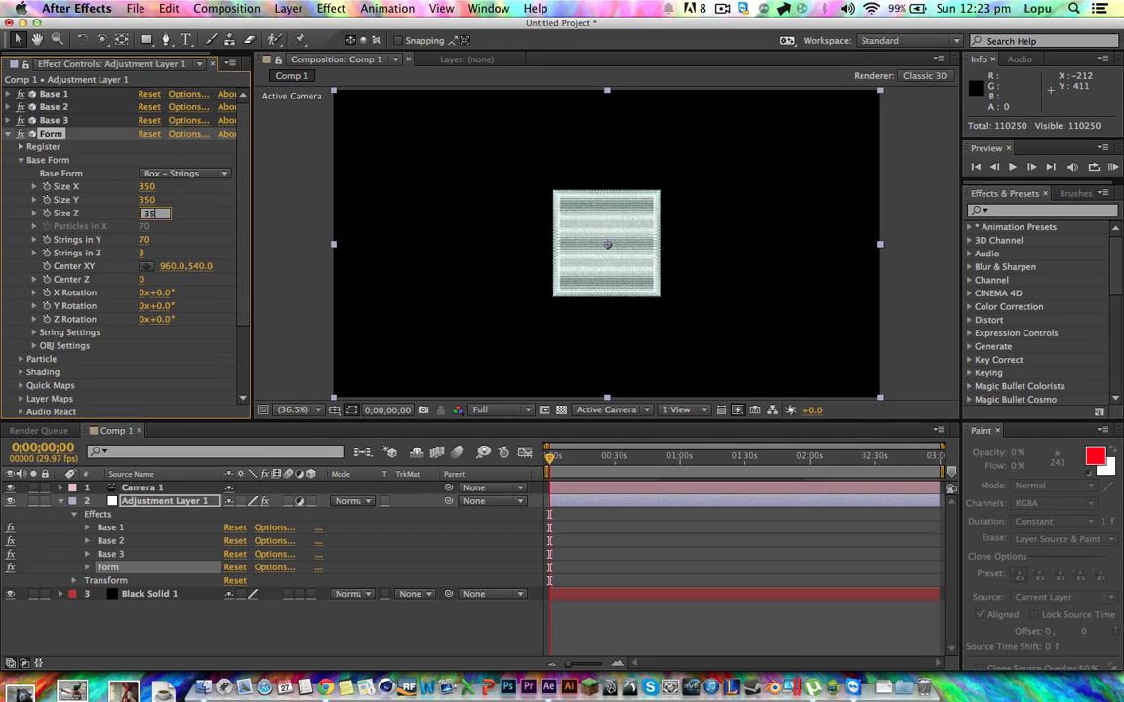
{"action": "key", "text": "Return"}
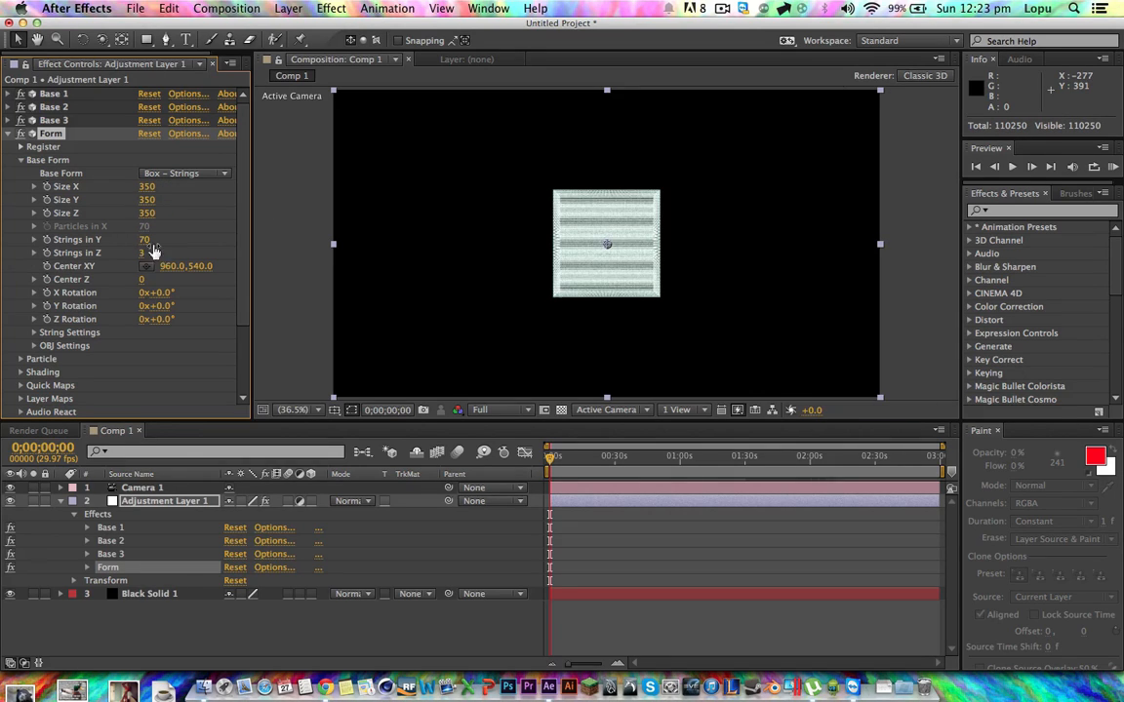
- Set the strings form to 1 string in Y and 2 strings in Z
{"action": "left_click", "coordinate": [145, 240]}
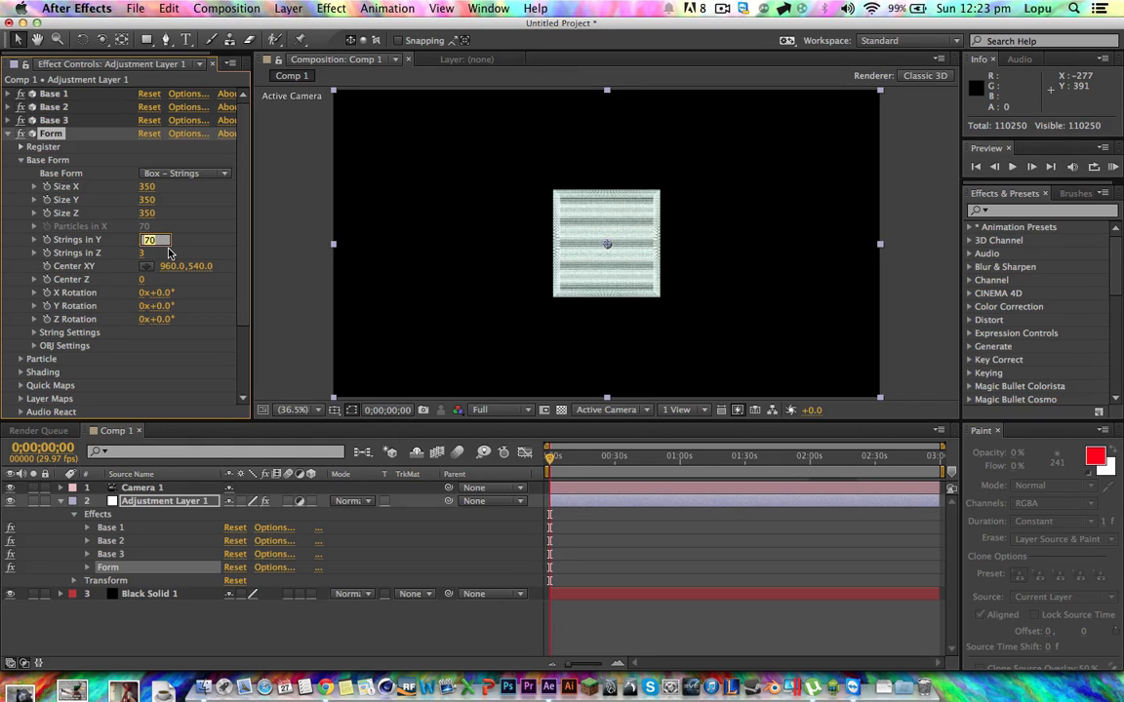
{"action": "type", "text": "1"}
{"action": "key", "text": "Return"}
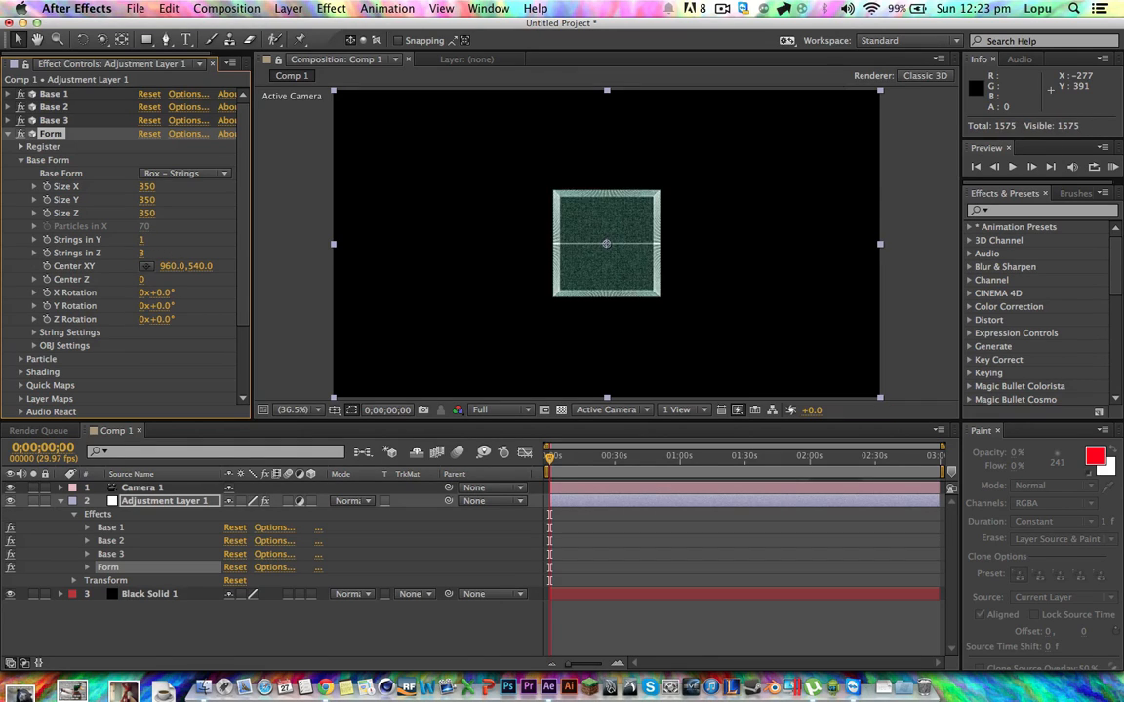
{"action": "left_click", "coordinate": [146, 253]}
{"action": "key", "text": "Return"}
- Offset the strings form's vertical center by +175, setting its Center XY to 960, 715
{"action": "left_click_drag", "start_coordinate": [244, 269], "coordinate": [244, 342]}
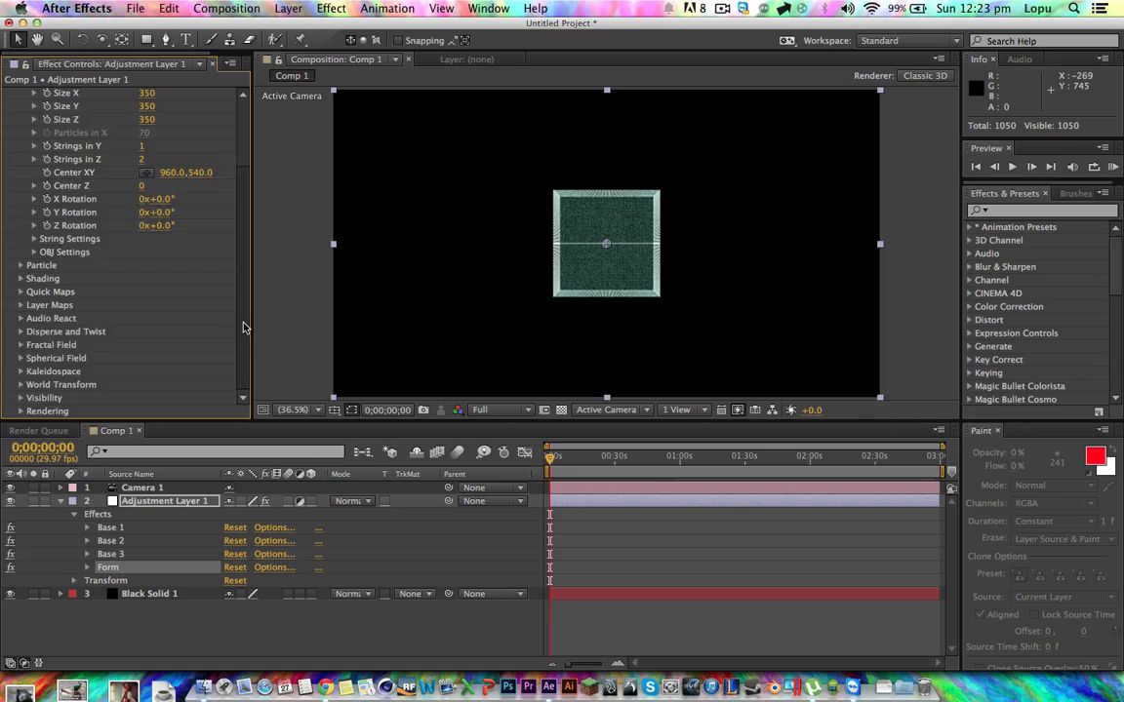
{"action": "scroll", "coordinate": [222, 296], "scroll_direction": "up", "scroll_amount": 5}
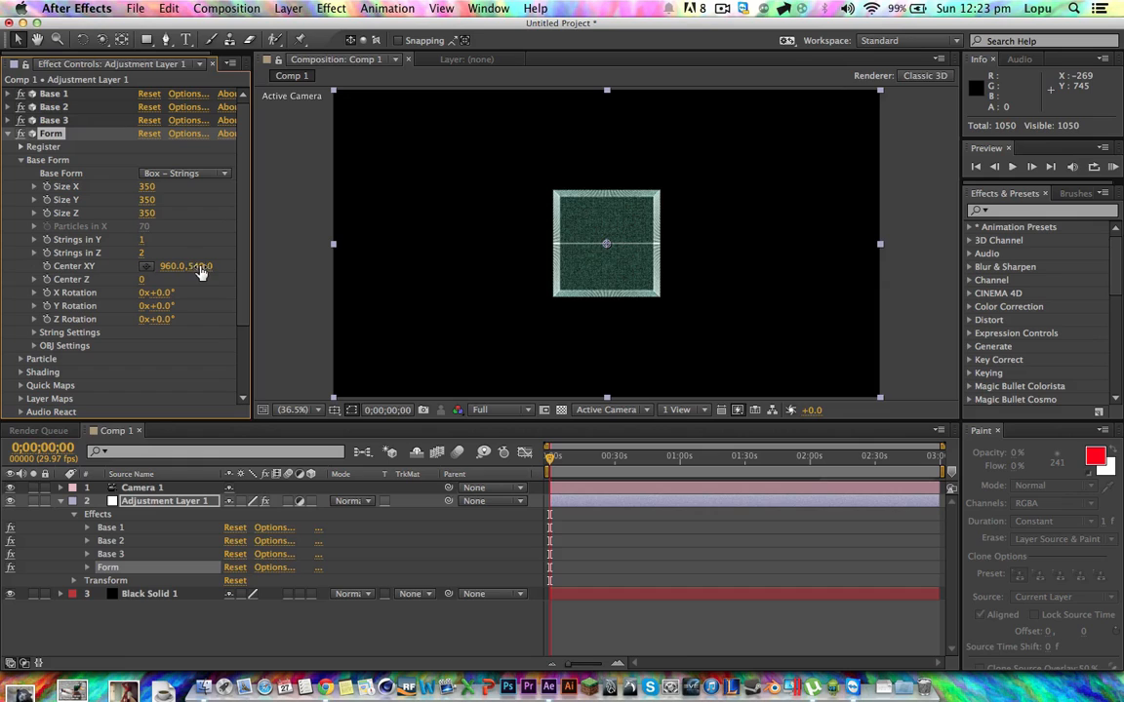
{"action": "left_click_drag", "start_coordinate": [201, 266], "coordinate": [339, 265]}
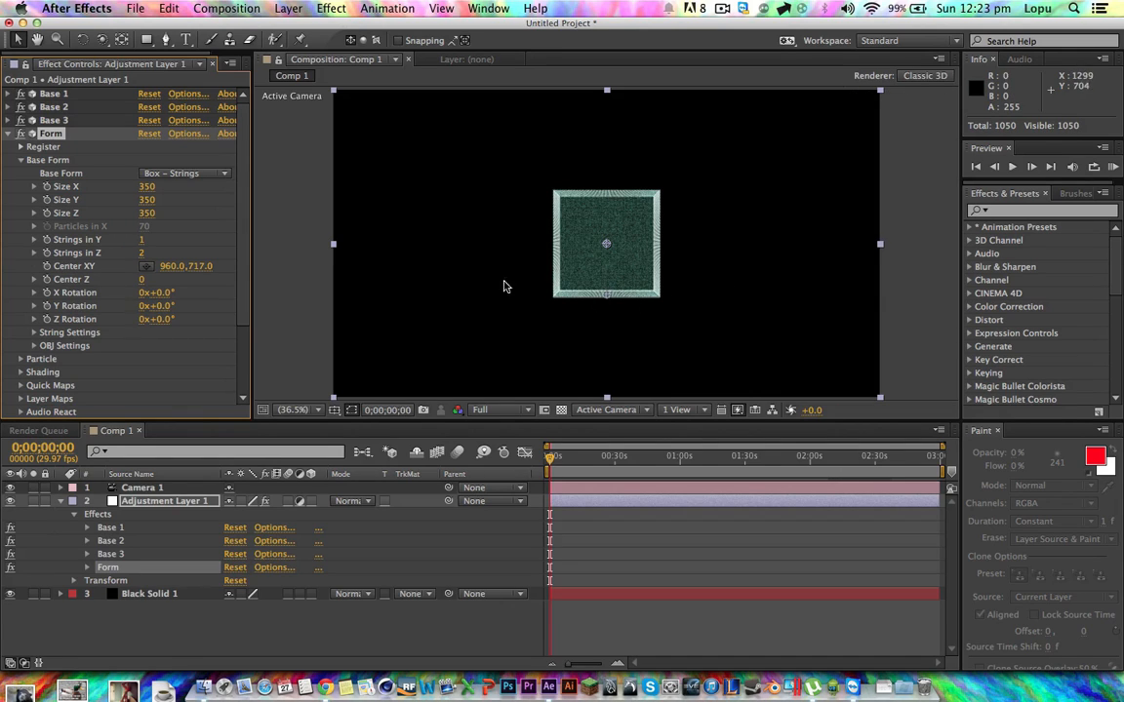
{"action": "left_click", "coordinate": [205, 267]}
{"action": "type", "text": "540"}
{"action": "key", "text": "Return"}
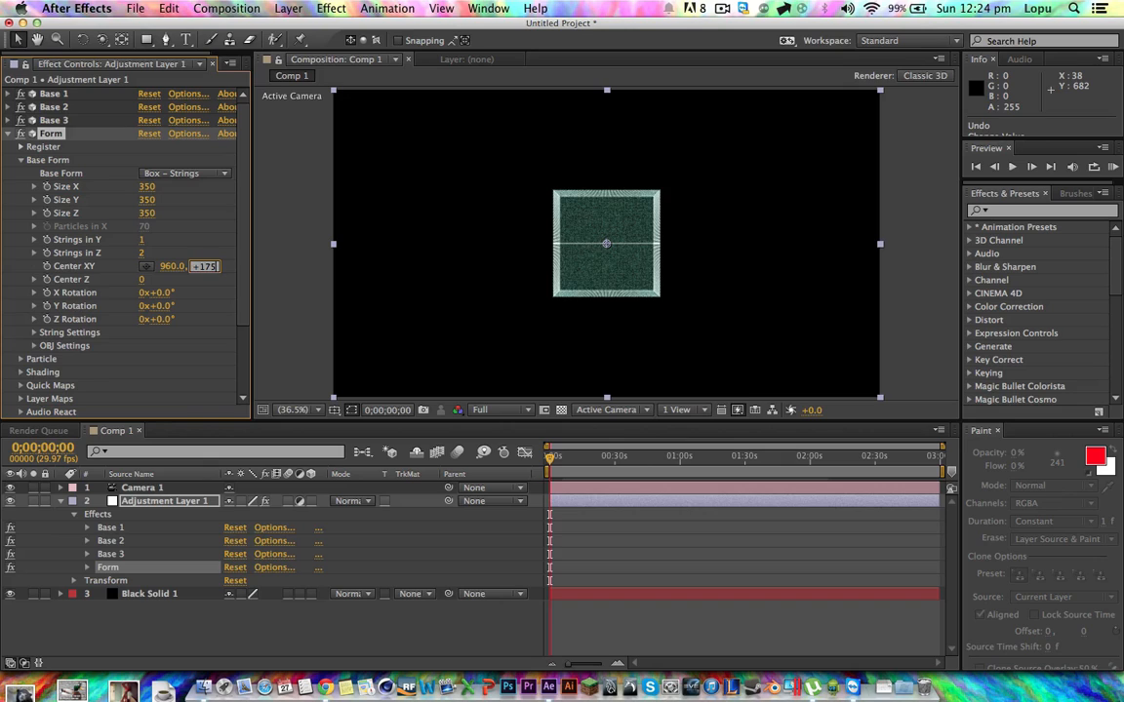
{"action": "key", "text": "Return"}
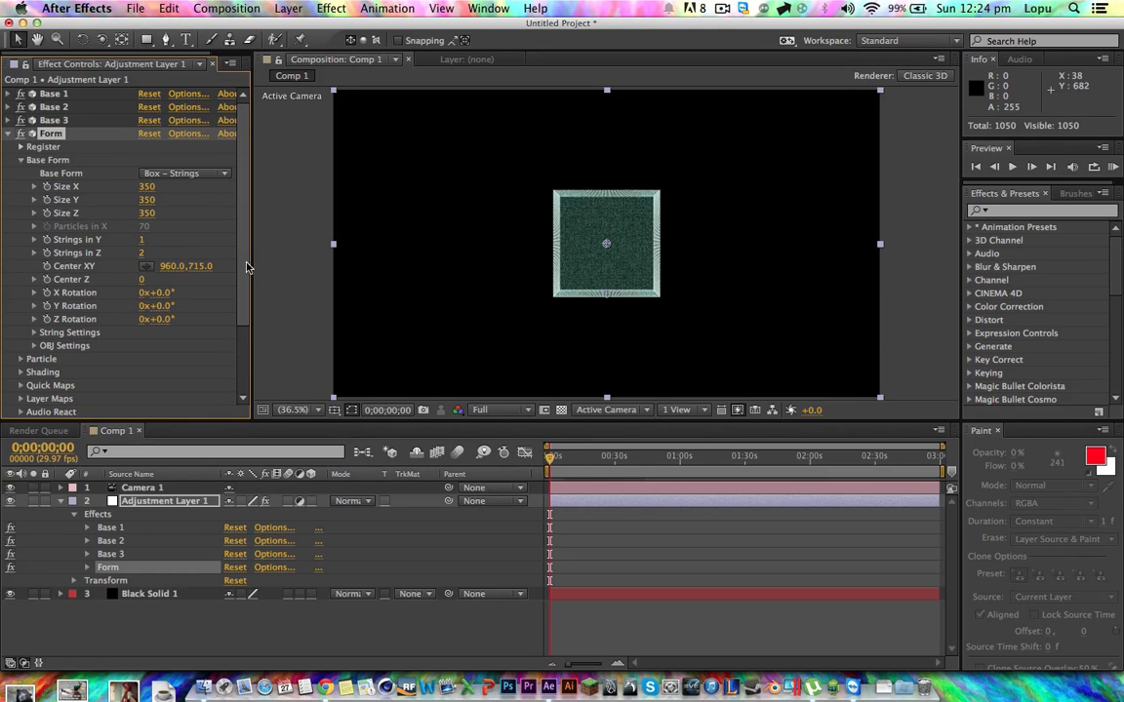
- Change the new Form effect's particle color to a bright aqua green with a hue of 157°
{"action": "left_click_drag", "start_coordinate": [246, 263], "coordinate": [246, 263]}
{"action": "left_click", "coordinate": [22, 161]}
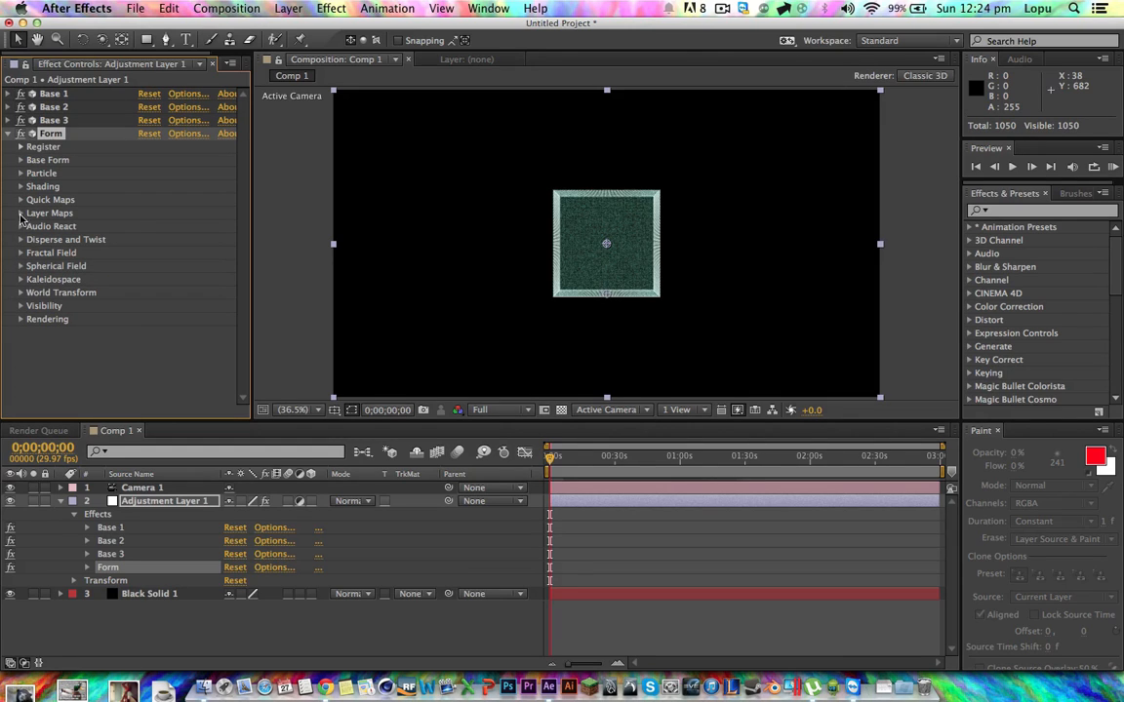
{"action": "left_click", "coordinate": [21, 172]}
{"action": "left_click", "coordinate": [146, 293]}
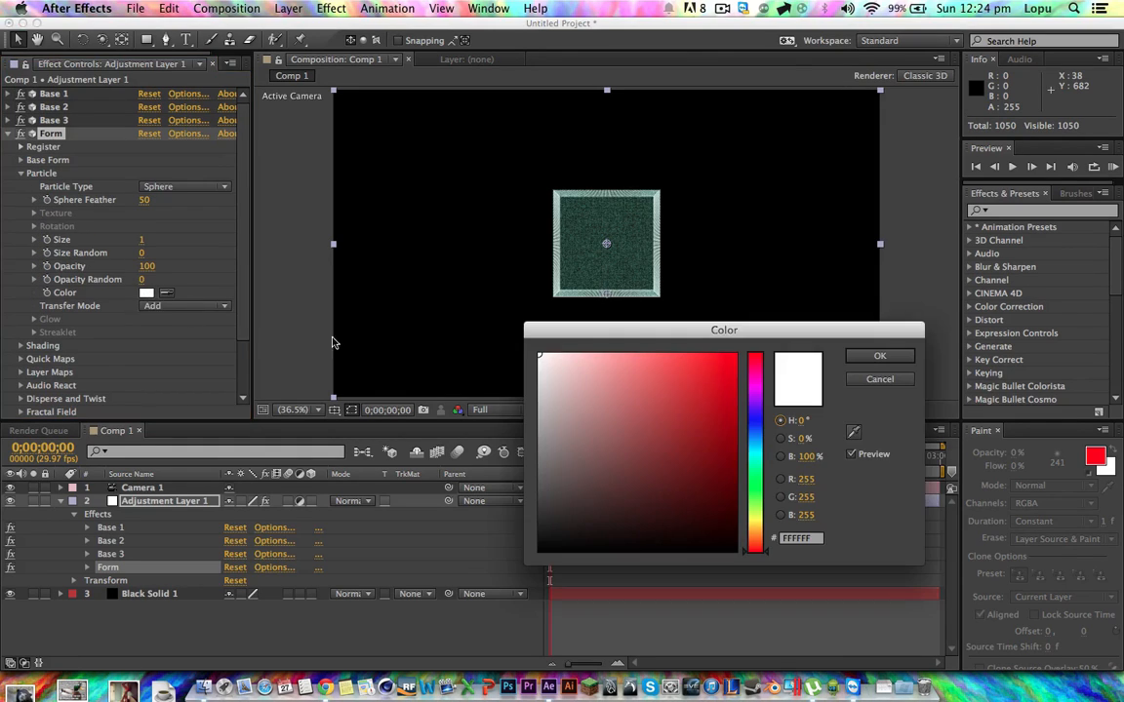
{"action": "left_click", "coordinate": [754, 466]}
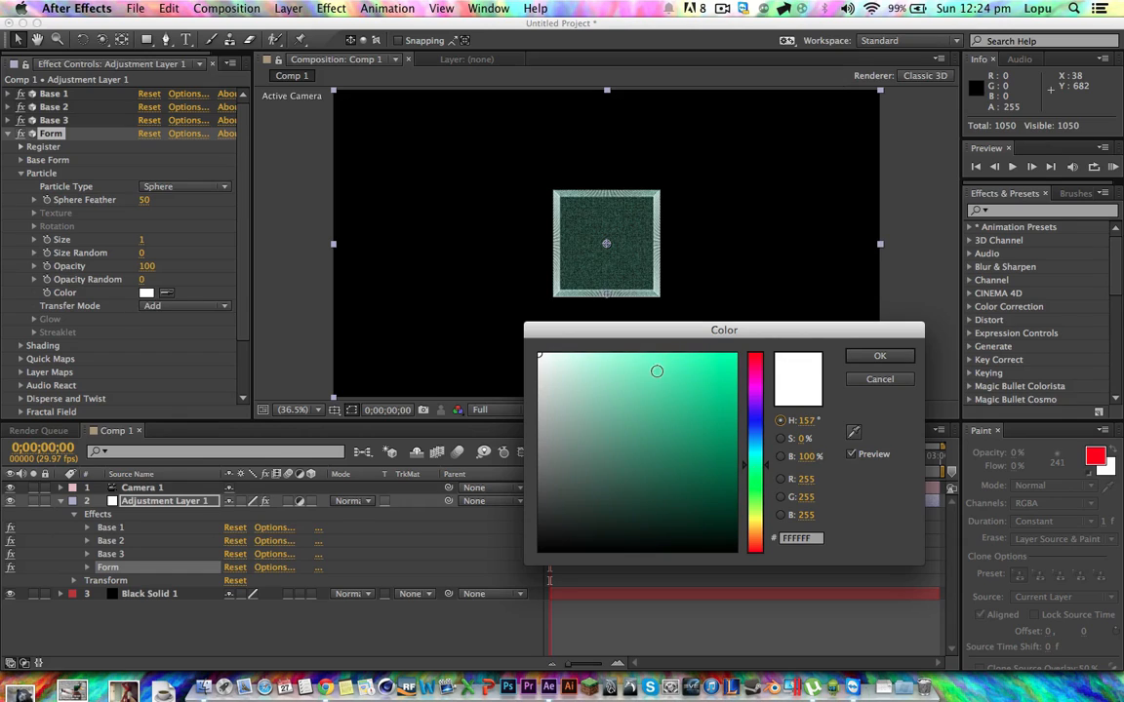
{"action": "left_click", "coordinate": [692, 355]}
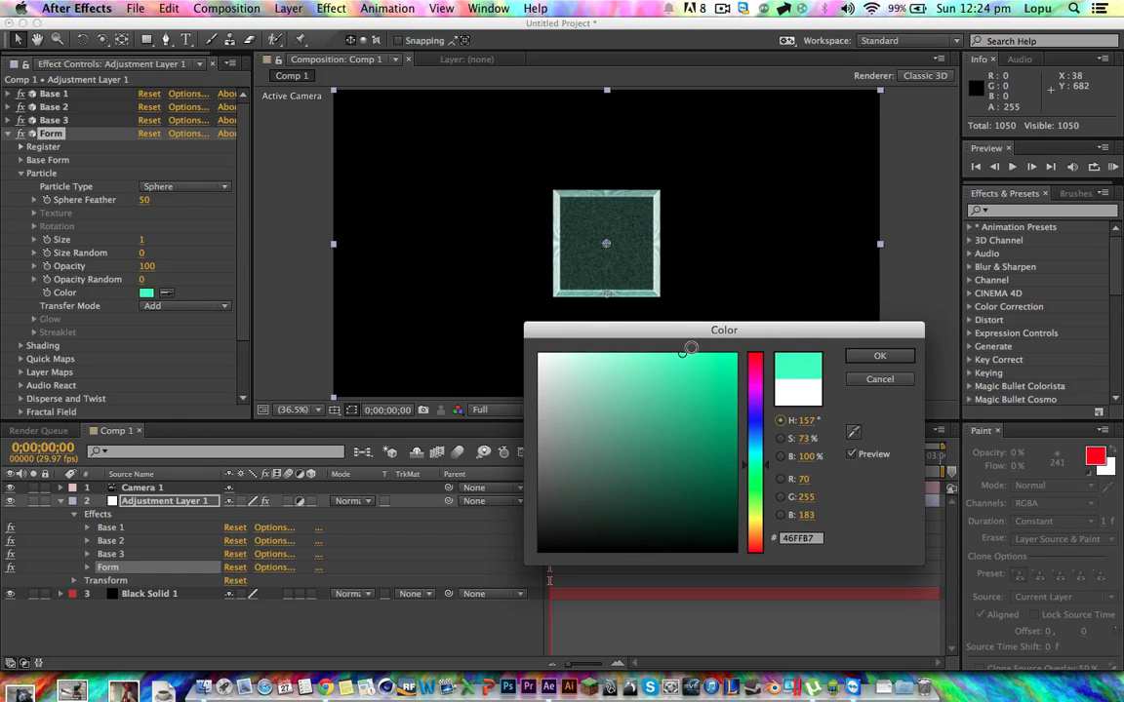
{"action": "left_click", "coordinate": [872, 357]}
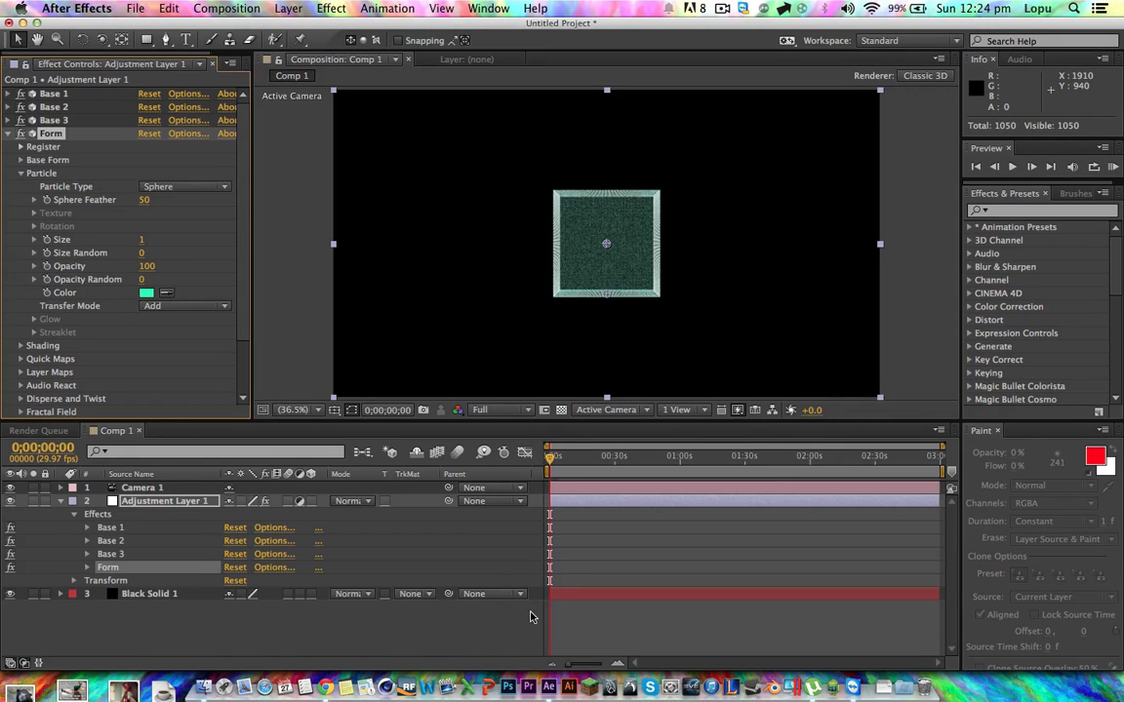
{"action": "left_click", "coordinate": [481, 640]}
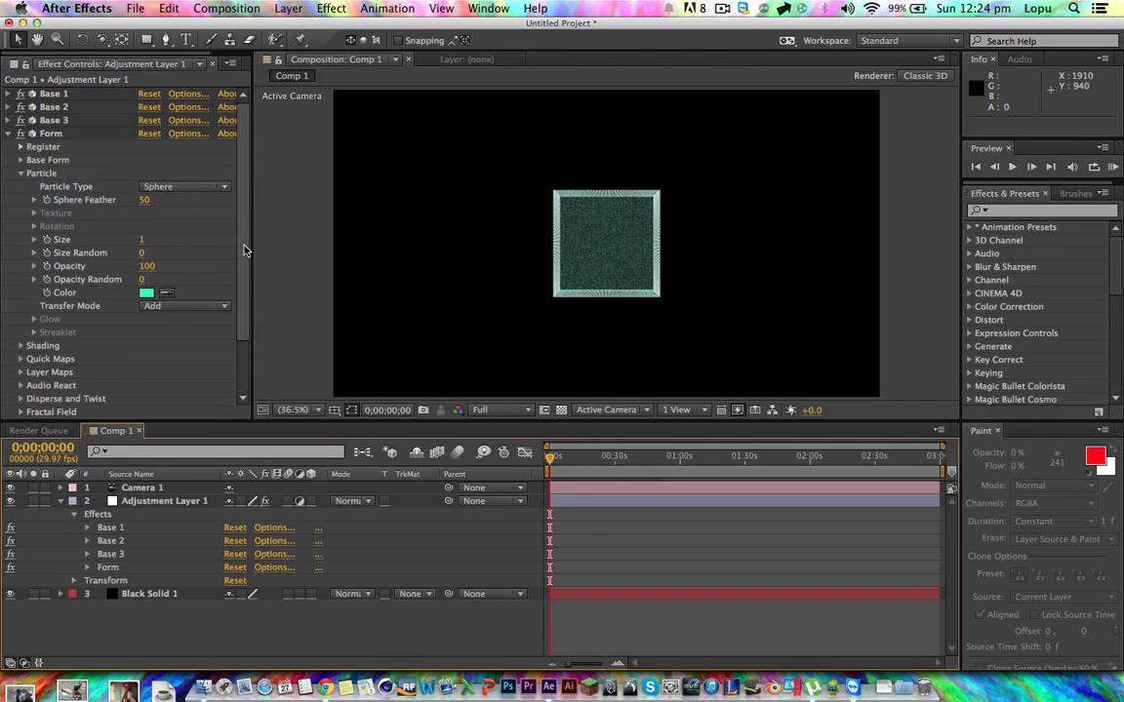
- Expand the settings of Base 3, Base 2 and Base 1, and set Base 1's Particles in X and Y to 90
{"action": "scroll", "coordinate": [245, 255], "scroll_direction": "down", "scroll_amount": 1}
{"action": "scroll", "coordinate": [244, 249], "scroll_direction": "up", "scroll_amount": 1}
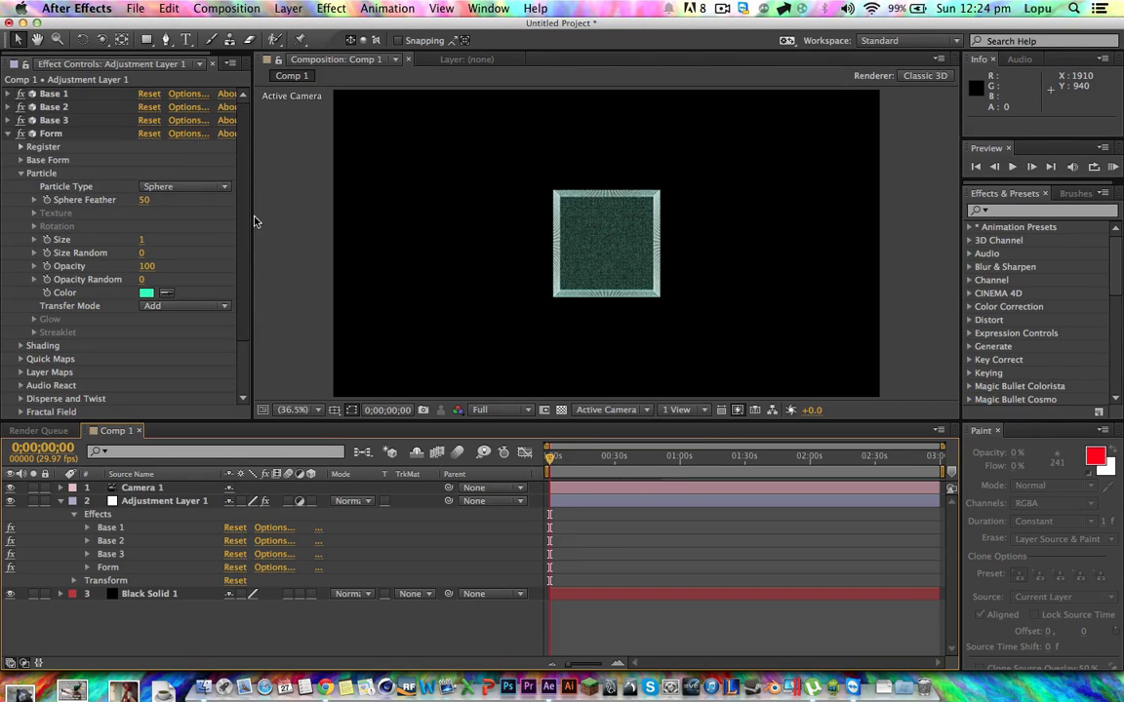
{"action": "left_click", "coordinate": [8, 120]}
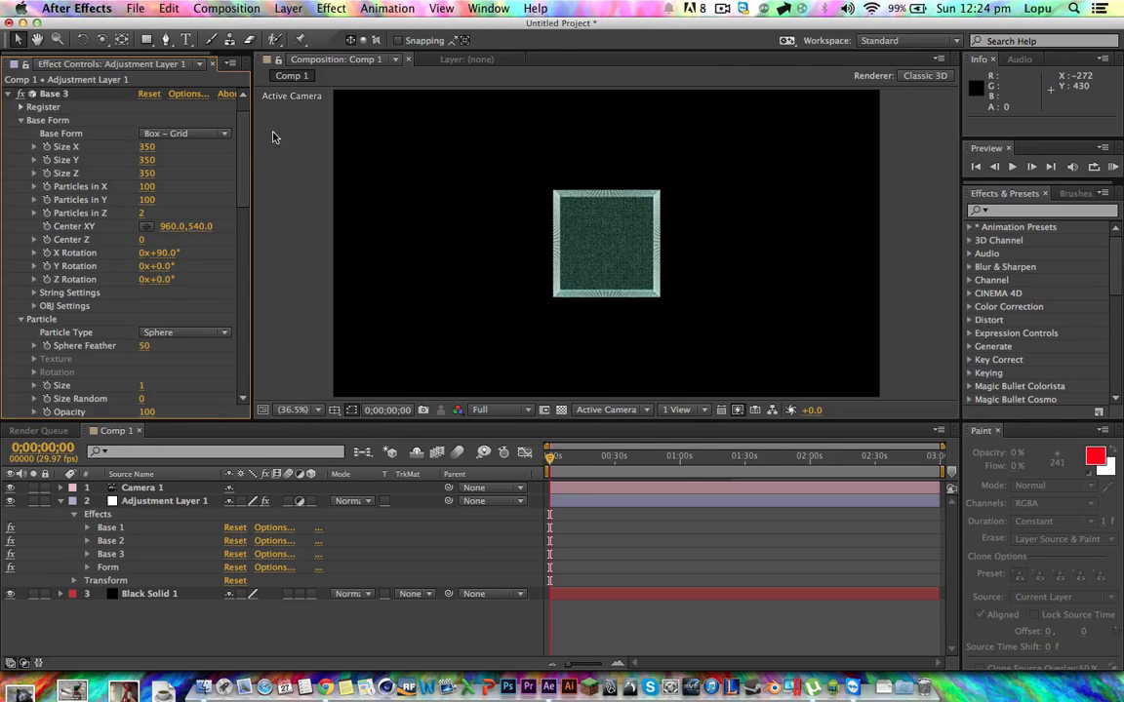
{"action": "left_click", "coordinate": [8, 106]}
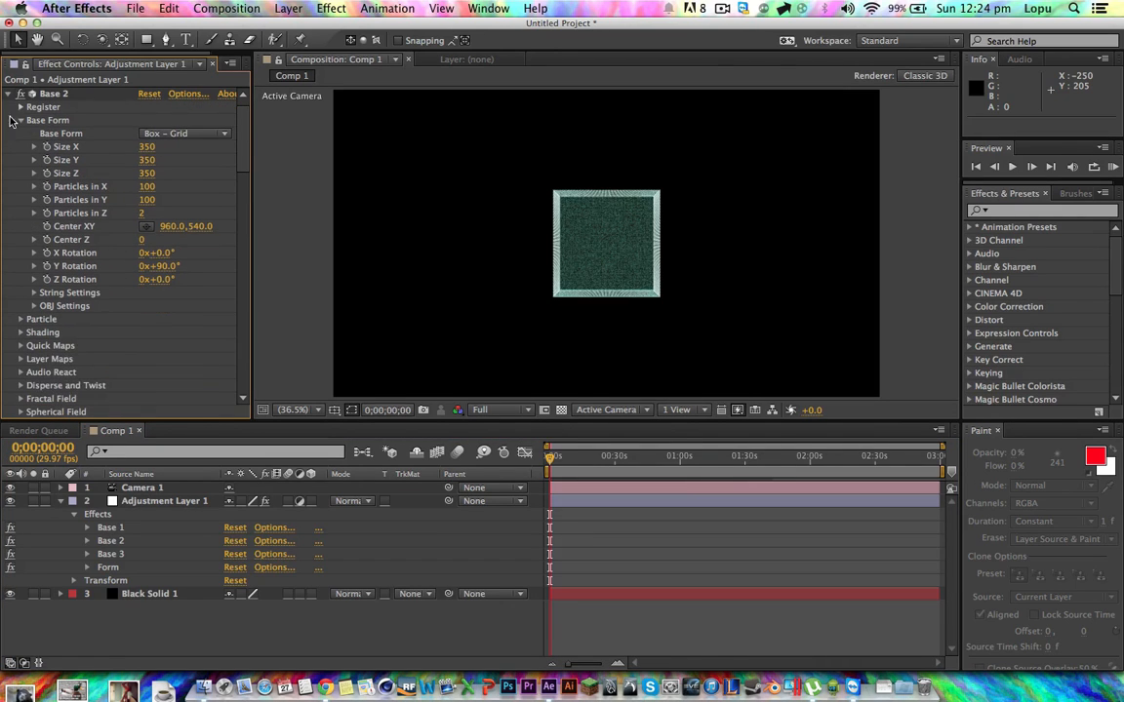
{"action": "left_click", "coordinate": [7, 94]}
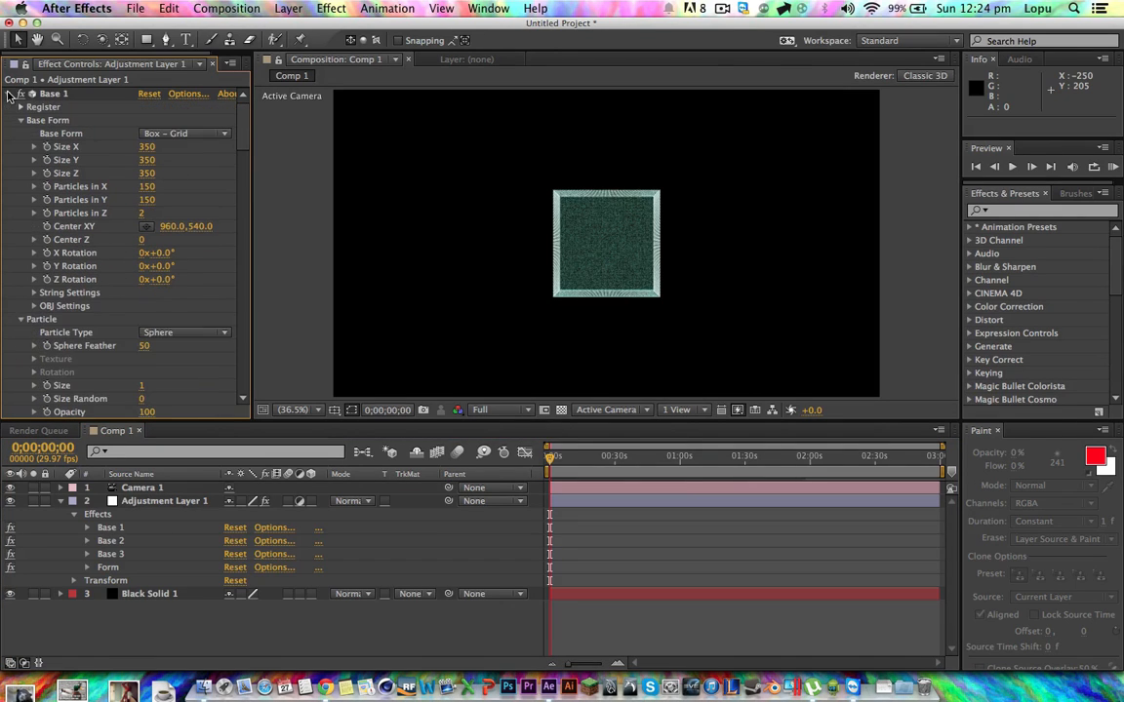
{"action": "left_click", "coordinate": [147, 187]}
{"action": "type", "text": "90"}
{"action": "key", "text": "Tab"}
{"action": "type", "text": "90"}
{"action": "key", "text": "Return"}
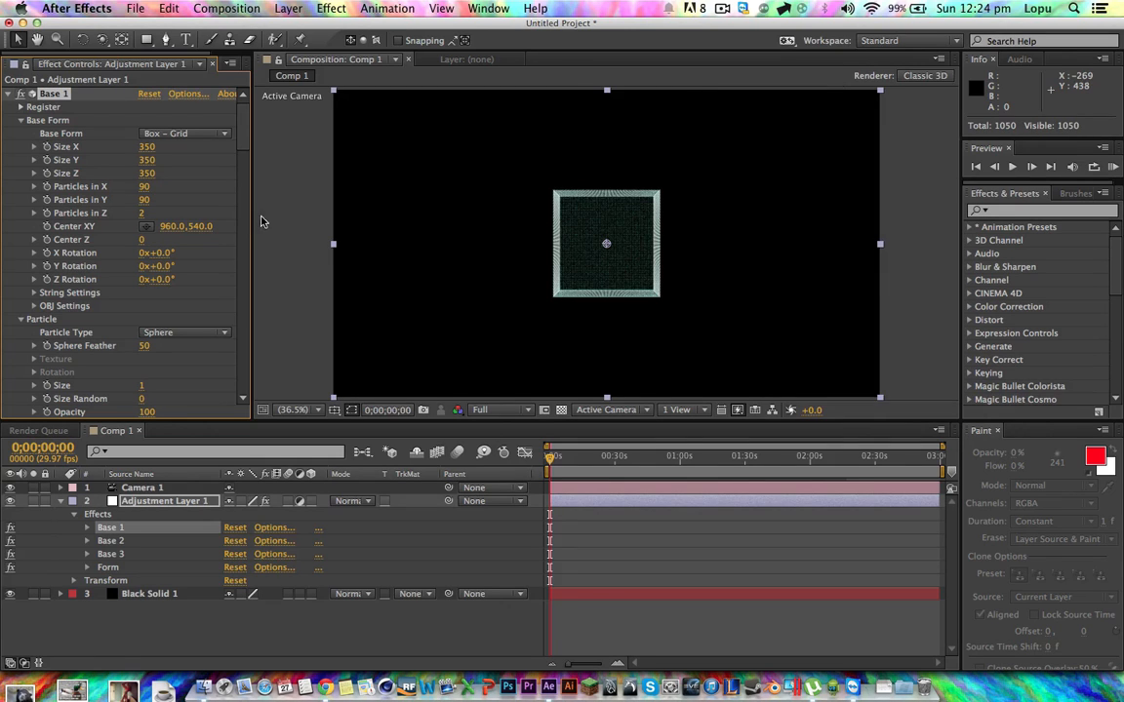
- Set Base 2's Particles in X and Particles in Y to 90
{"action": "left_click_drag", "start_coordinate": [242, 124], "coordinate": [252, 214]}
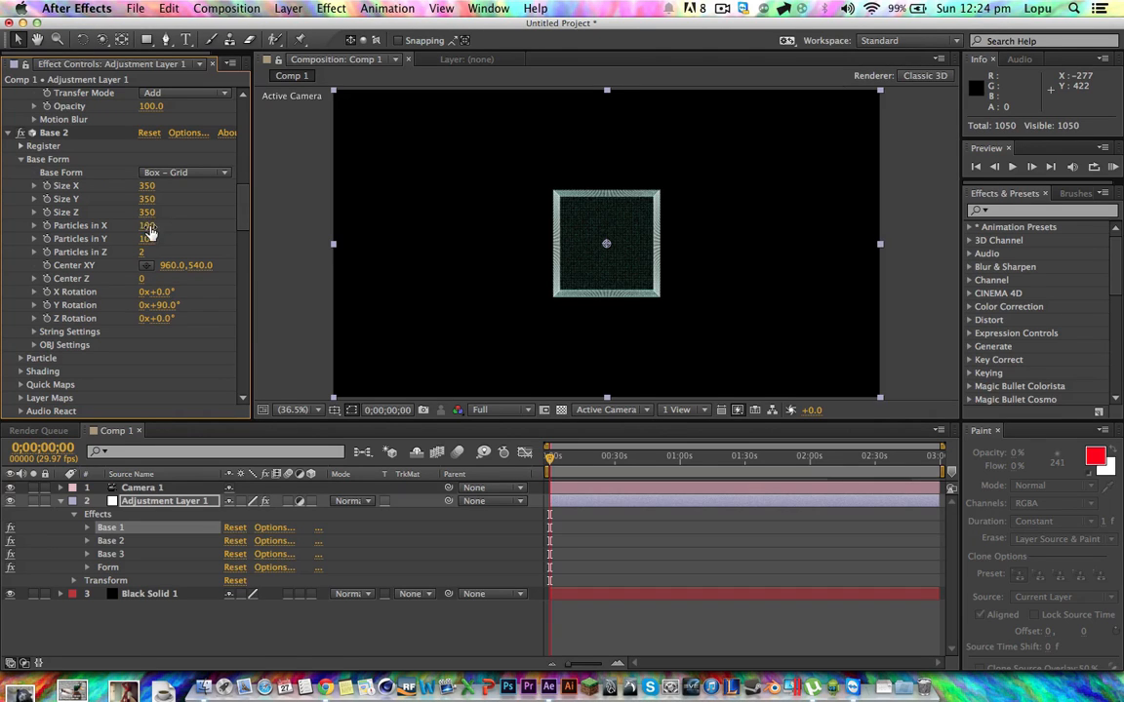
{"action": "left_click", "coordinate": [146, 226]}
{"action": "type", "text": "90"}
{"action": "key", "text": "Tab"}
{"action": "type", "text": "90"}
{"action": "key", "text": "Return"}
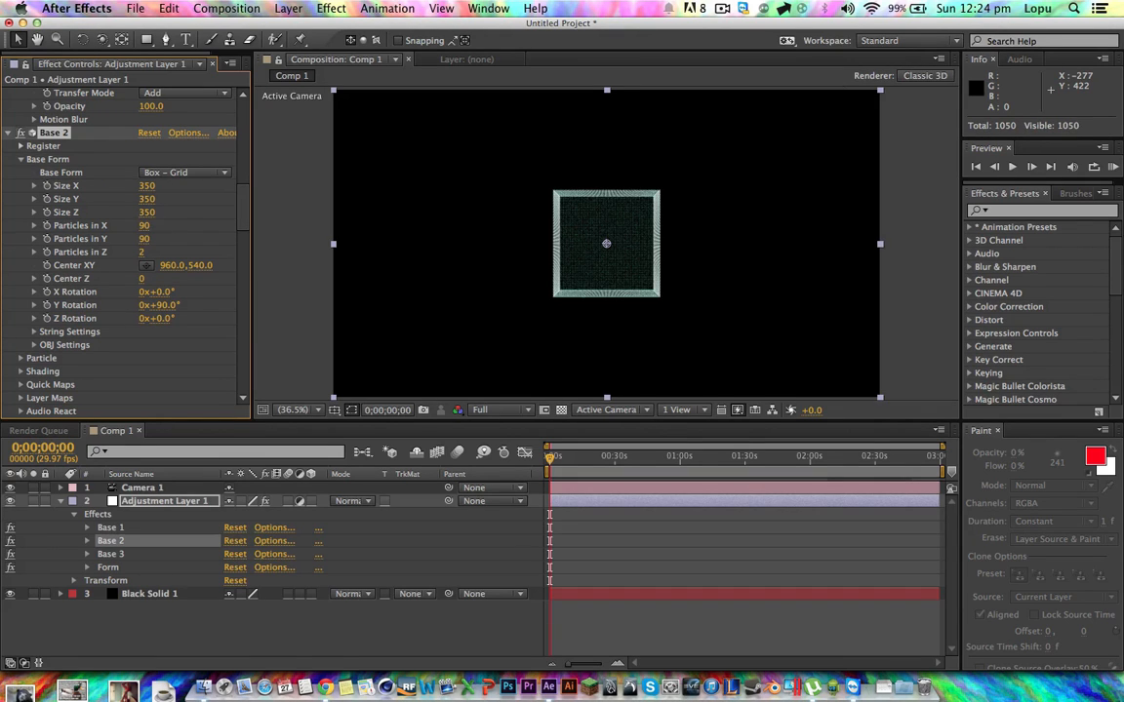
- Set Base 3's Particles in X and Particles in Y to 90
{"action": "left_click_drag", "start_coordinate": [243, 200], "coordinate": [244, 258]}
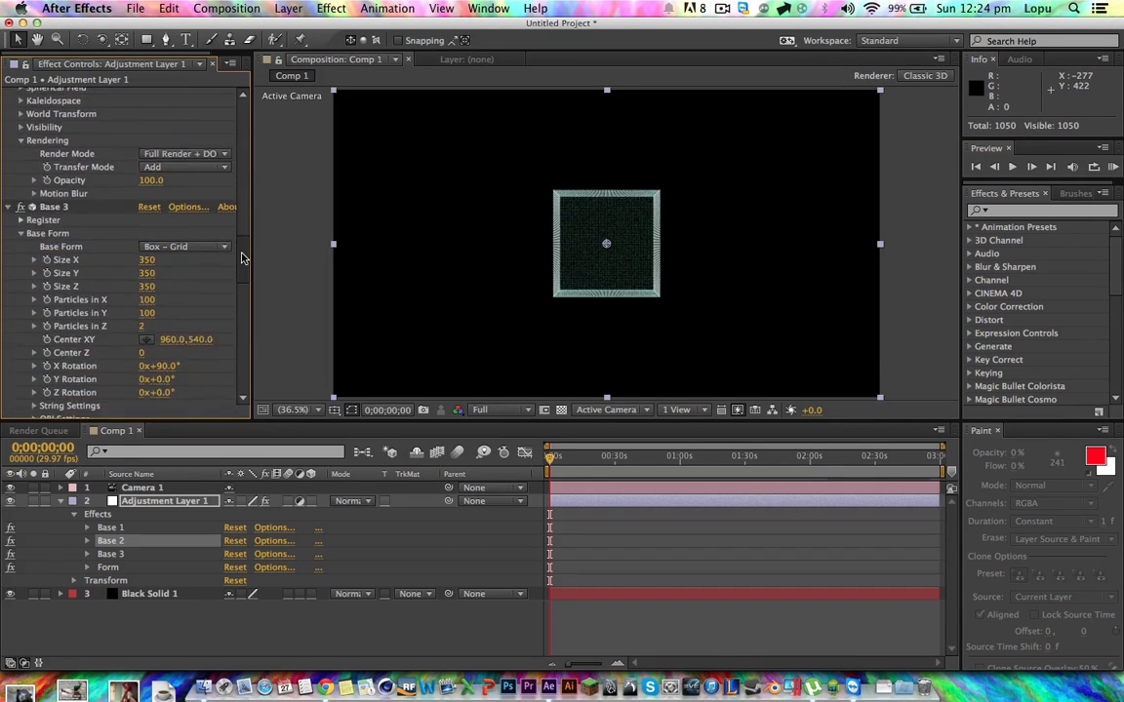
{"action": "left_click", "coordinate": [149, 299]}
{"action": "type", "text": "90"}
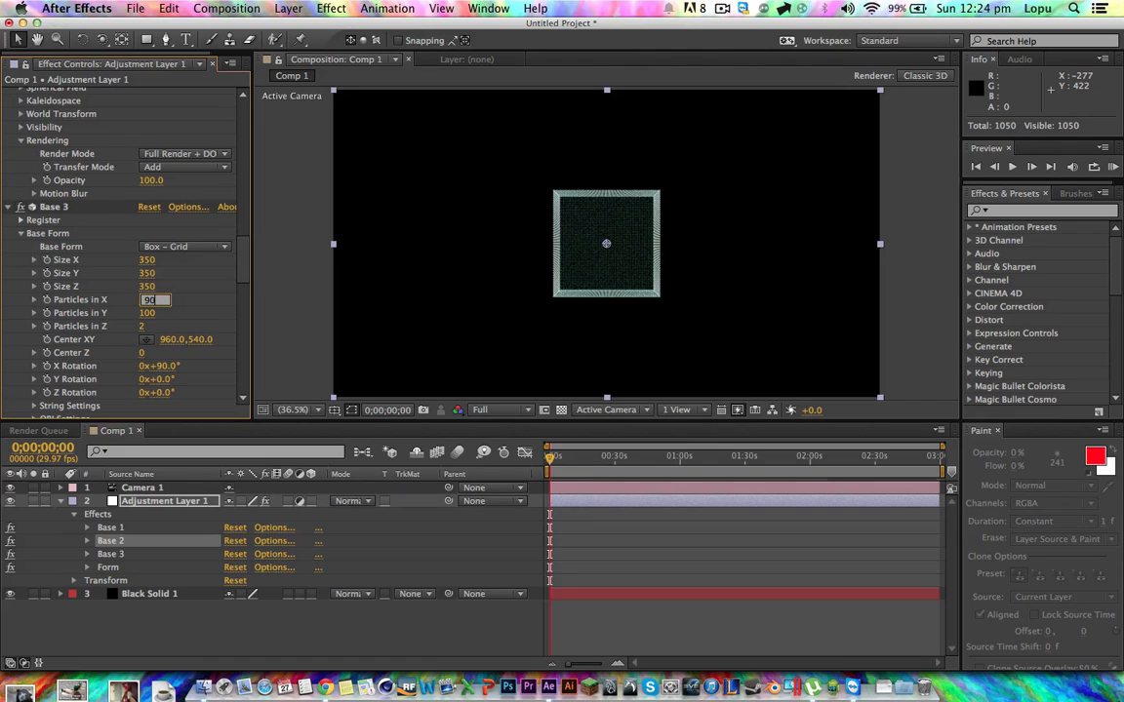
{"action": "key", "text": "Tab"}
{"action": "type", "text": "90"}
{"action": "key", "text": "Return"}
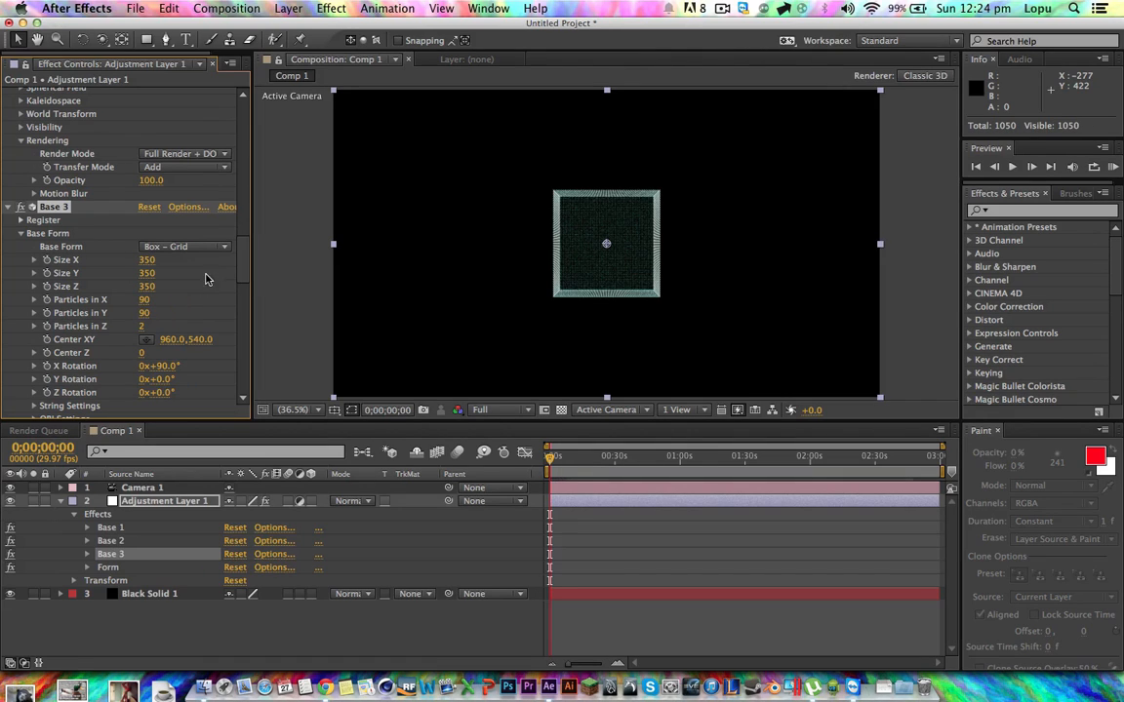
- Expand the strings Form effect's Fractal Field settings and raise Affect Size to 9, checking the strings along the cube's lower edge
{"action": "mouse_move", "coordinate": [245, 250]}
{"action": "left_mouse_down"}
{"action": "mouse_move", "coordinate": [245, 363]}
{"action": "mouse_move", "coordinate": [254, 320]}
{"action": "mouse_move", "coordinate": [259, 369]}
{"action": "left_mouse_up"}
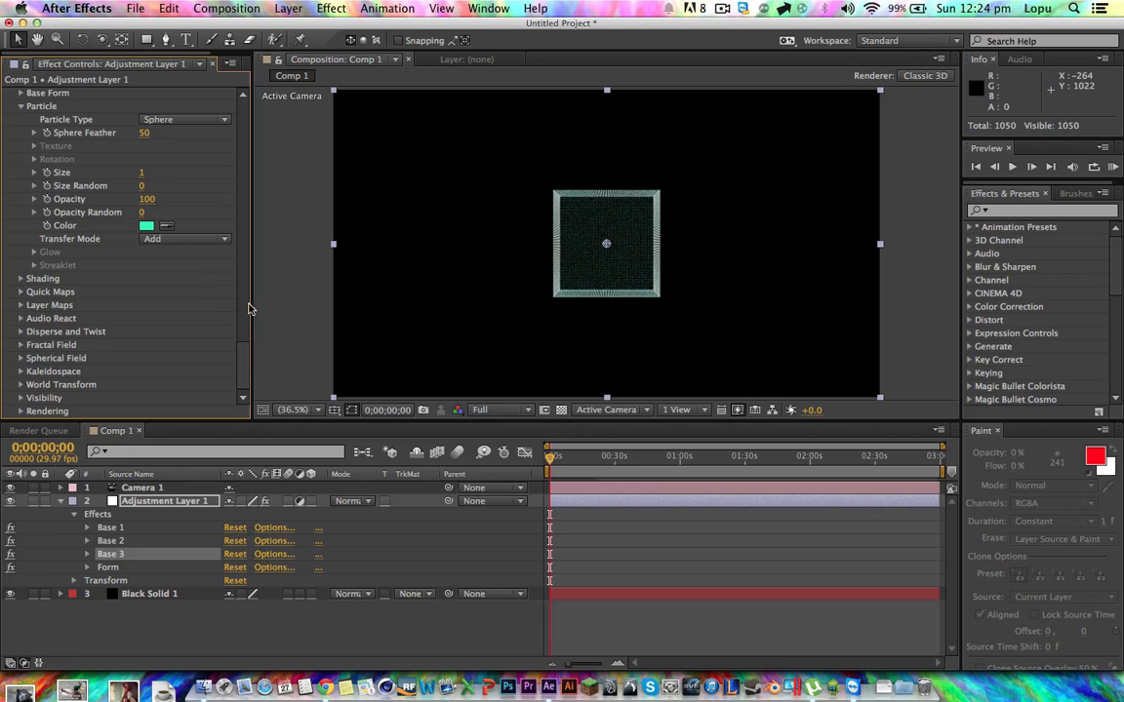
{"action": "left_click", "coordinate": [22, 346]}
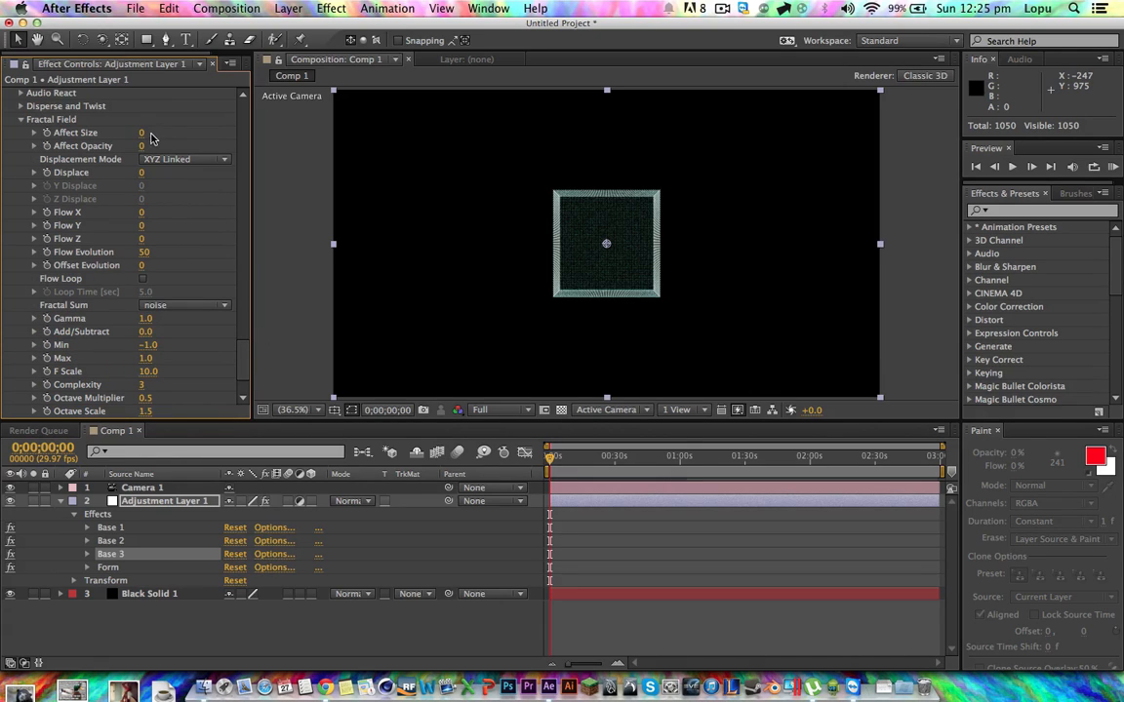
{"action": "left_click_drag", "start_coordinate": [142, 136], "coordinate": [174, 132]}
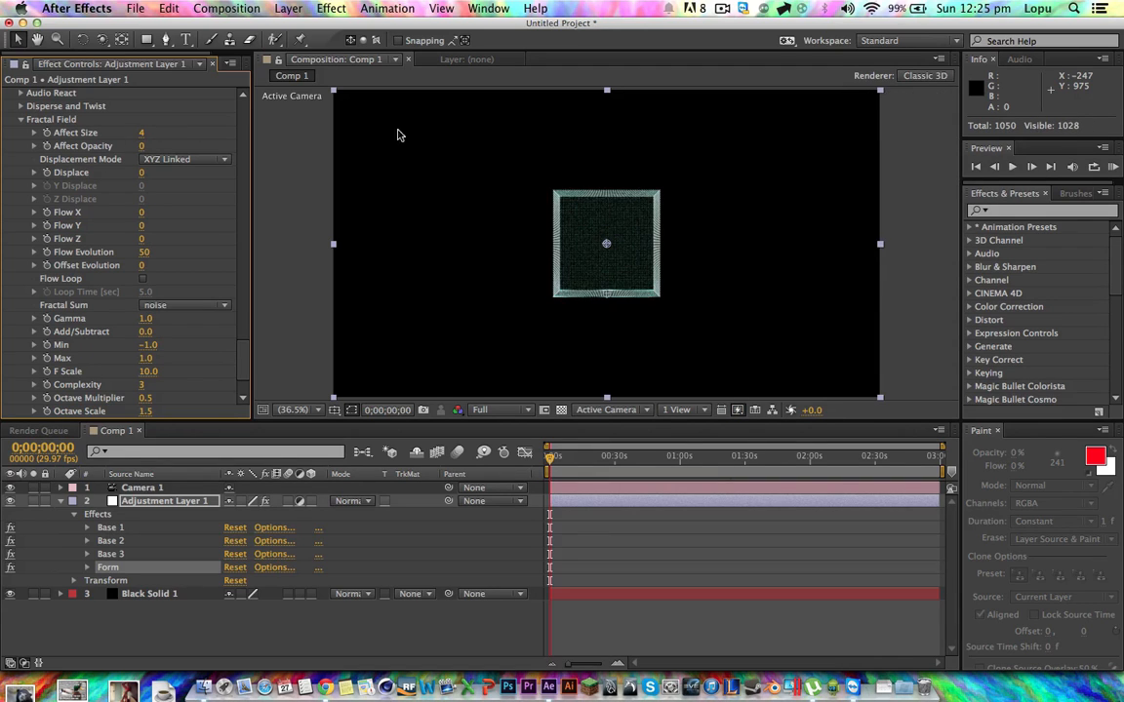
{"action": "scroll", "coordinate": [607, 323], "scroll_direction": "up", "scroll_amount": 3}
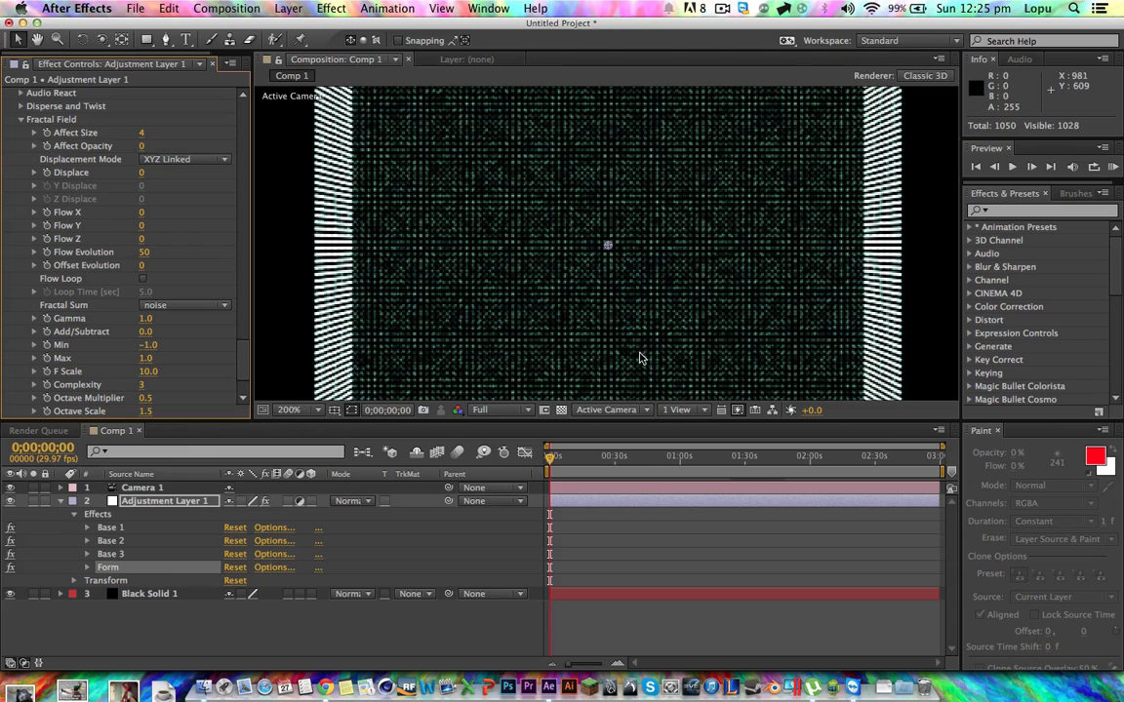
{"action": "scroll", "coordinate": [635, 310], "scroll_direction": "down", "scroll_amount": 4}
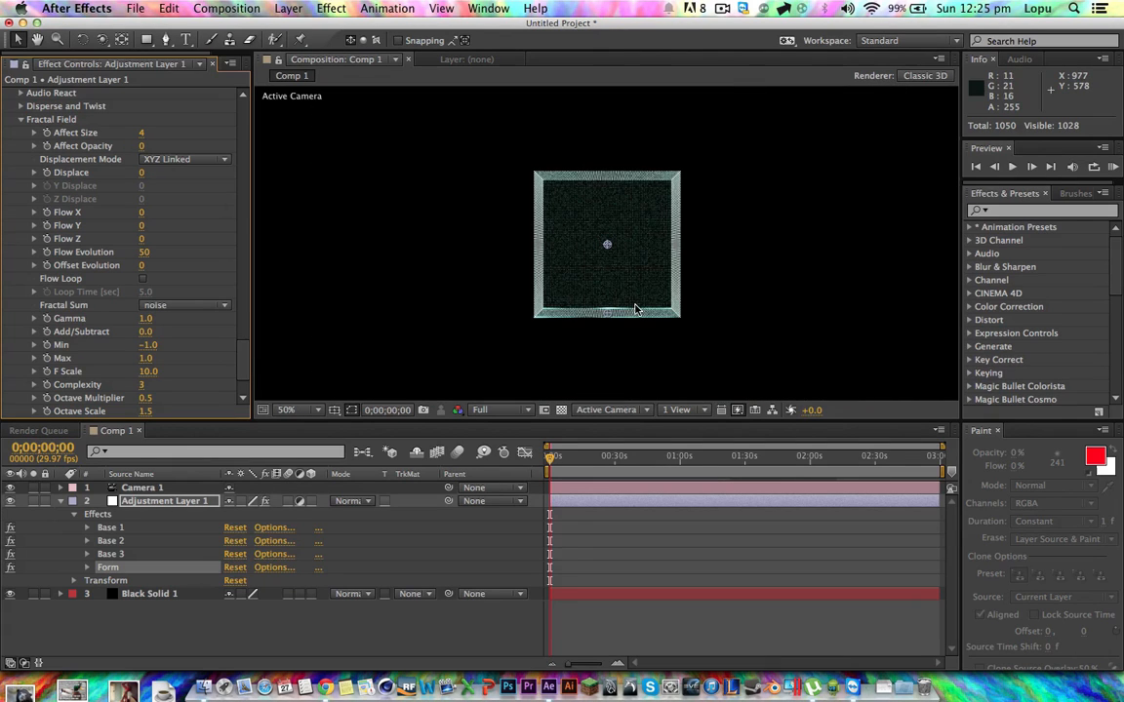
{"action": "scroll", "coordinate": [633, 313], "scroll_direction": "up", "scroll_amount": 2}
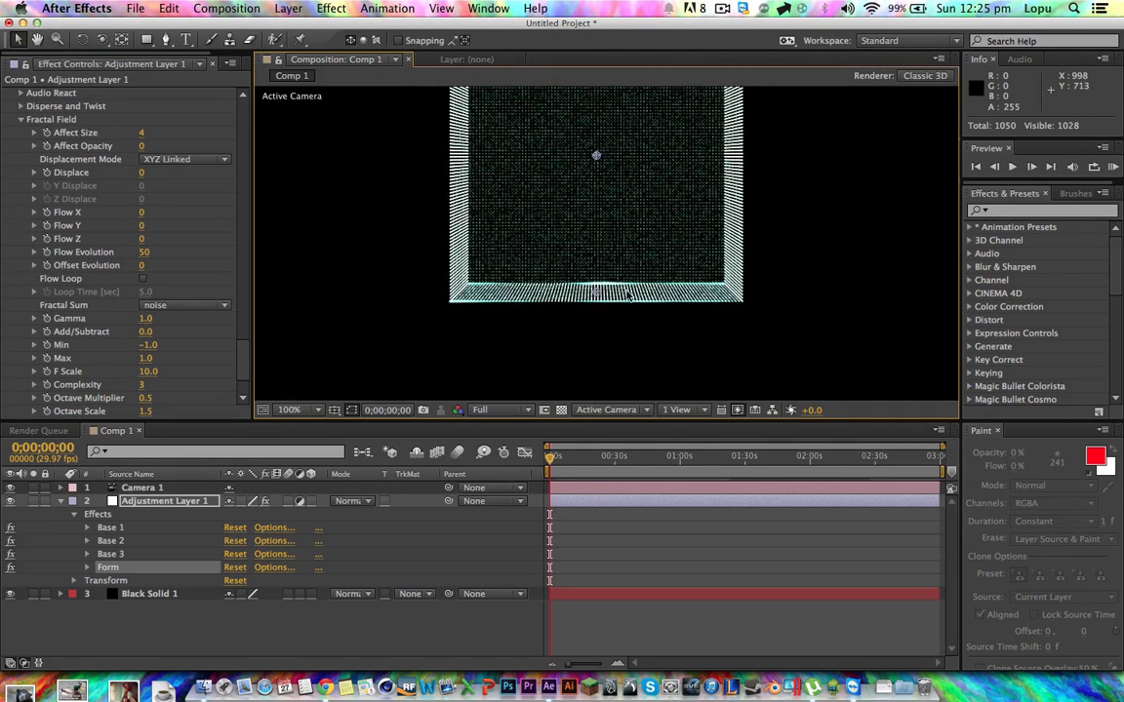
{"action": "scroll", "coordinate": [635, 317], "scroll_direction": "up", "scroll_amount": 3}
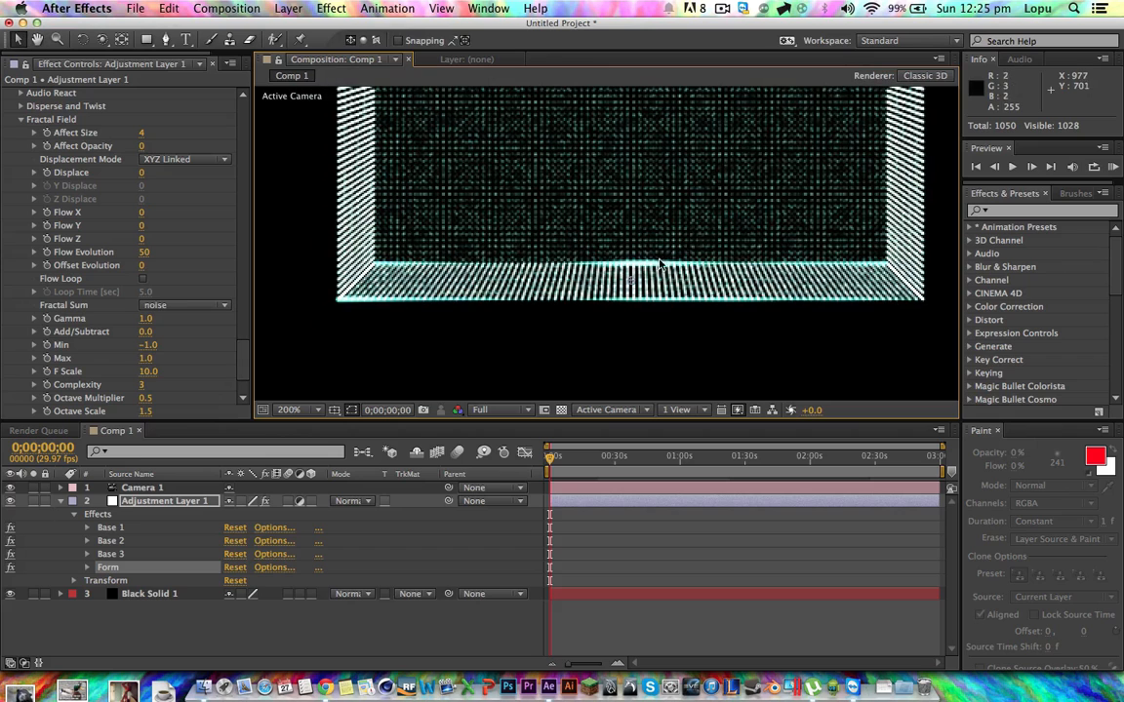
{"action": "left_click_drag", "start_coordinate": [141, 131], "coordinate": [110, 145]}
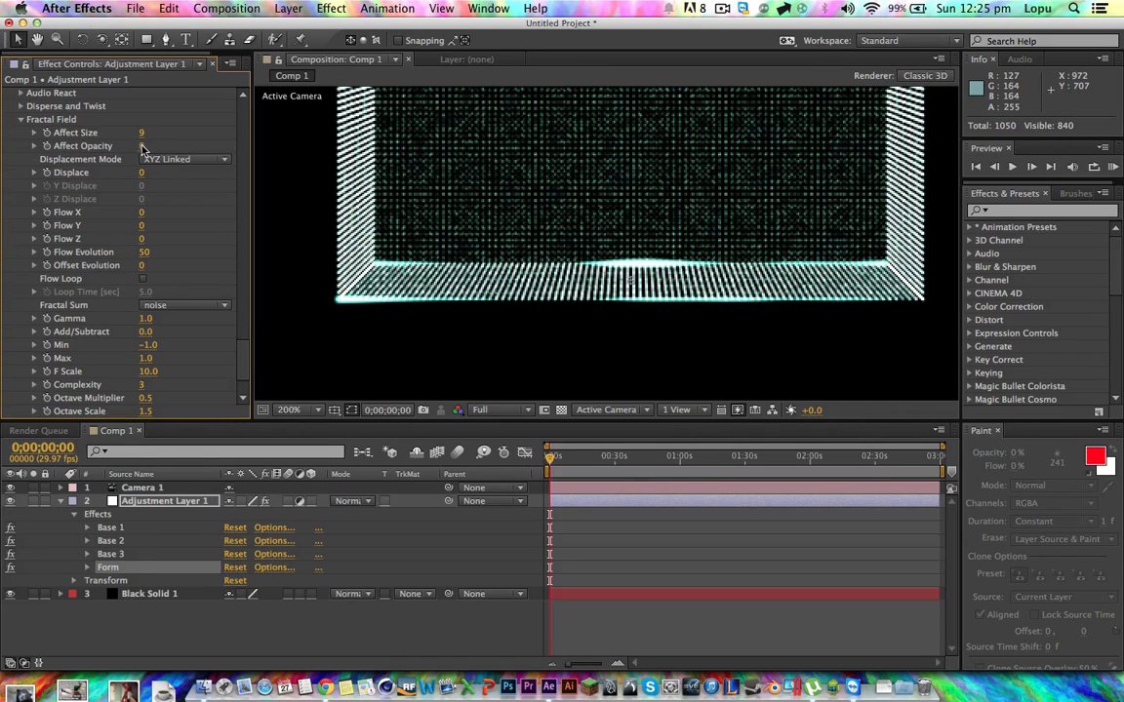
- Set the strings Form's Fractal Field Affect Opacity to 76 and Flow Evolution to 65
{"action": "left_click_drag", "start_coordinate": [140, 147], "coordinate": [169, 185]}
{"action": "left_click", "coordinate": [144, 255]}
{"action": "type", "text": "65"}
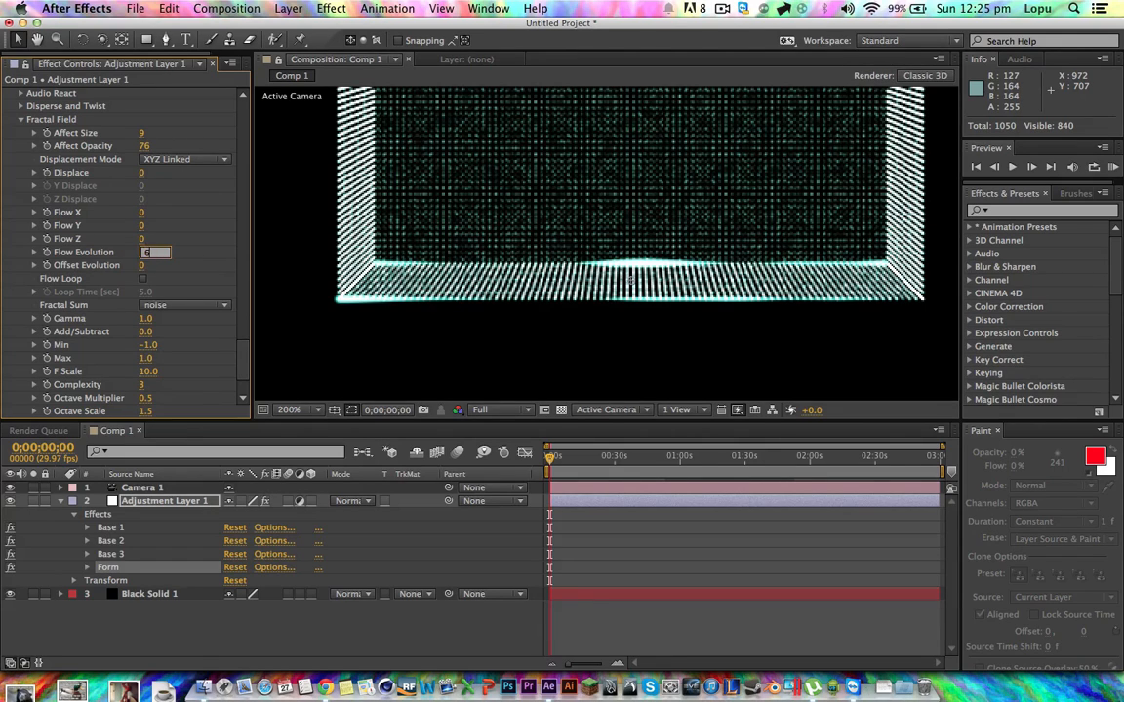
{"action": "key", "text": "Return"}
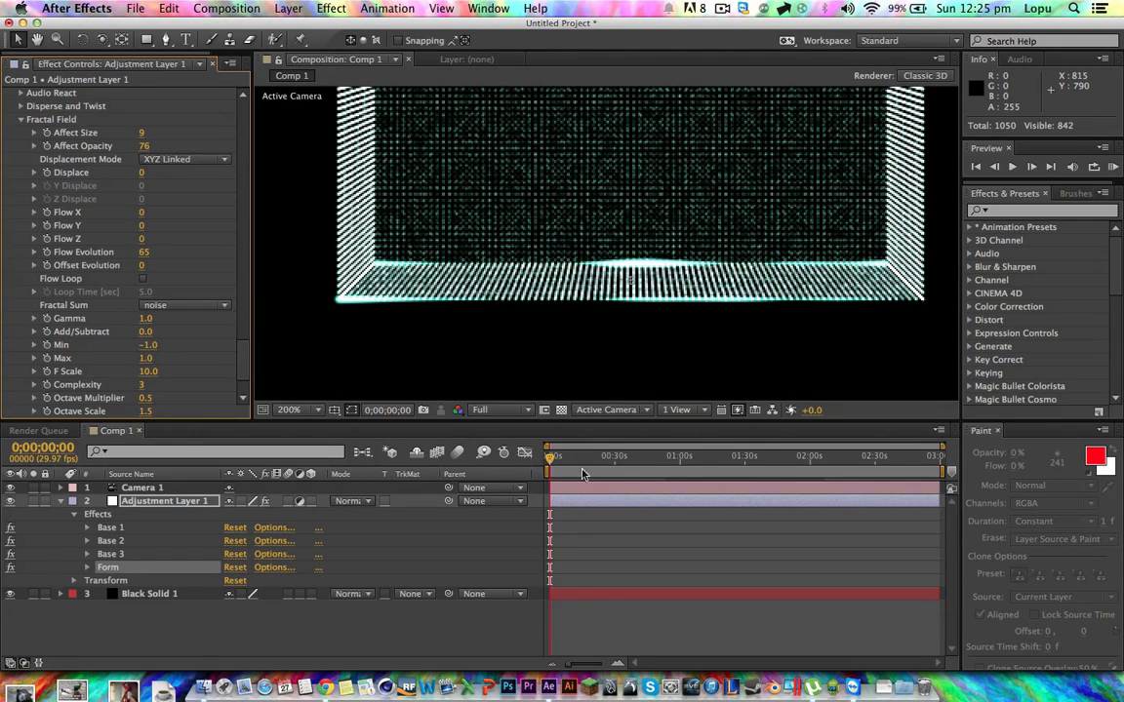
- Scrub the first seconds and run a RAM preview to check the strings' fractal motion along the cube's base
{"action": "mouse_move", "coordinate": [552, 461]}
{"action": "left_mouse_down"}
{"action": "mouse_move", "coordinate": [563, 463]}
{"action": "mouse_move", "coordinate": [551, 463]}
{"action": "left_mouse_up"}
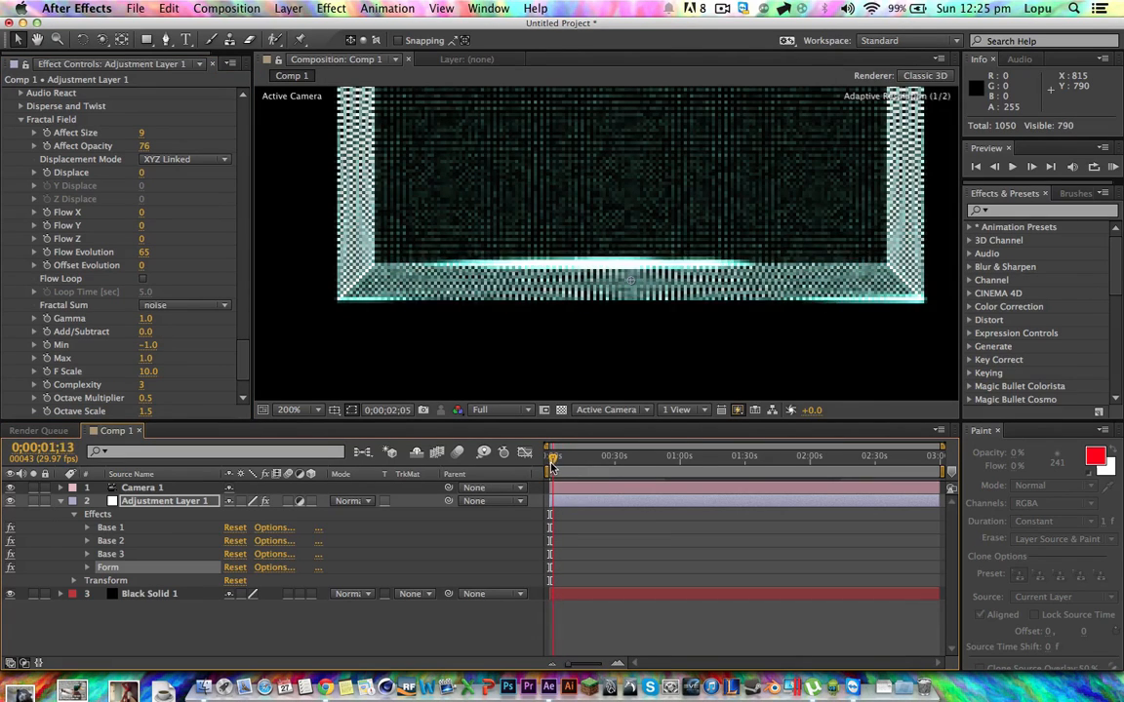
{"action": "left_click", "coordinate": [1114, 167]}
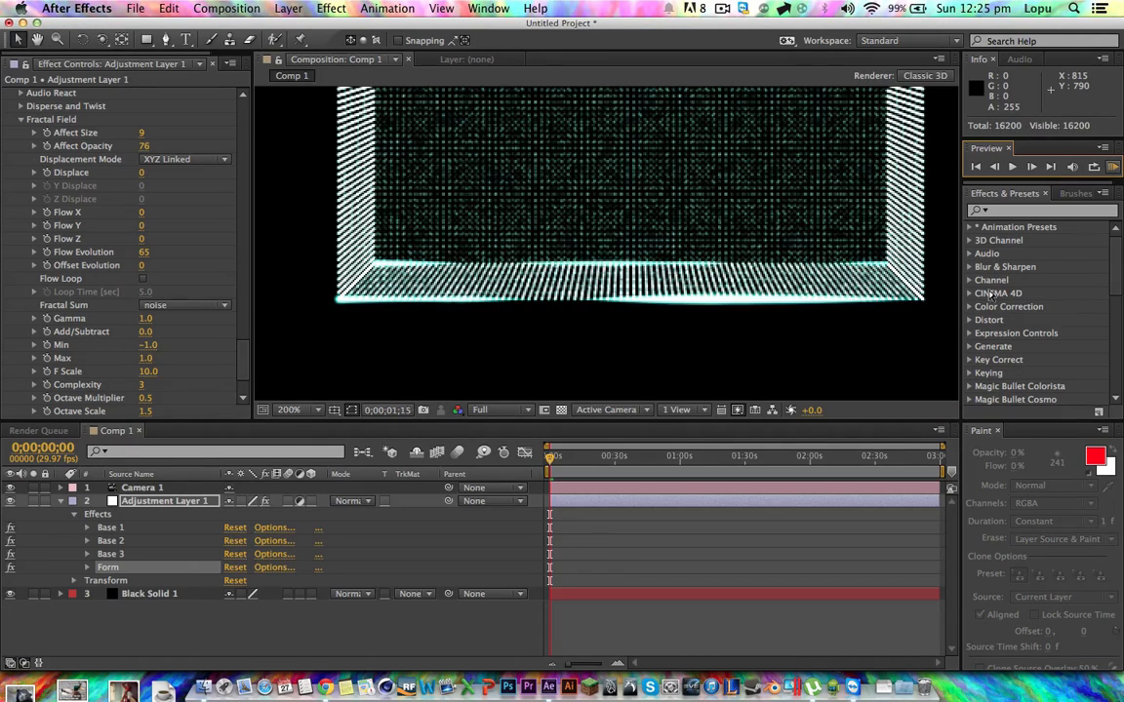
{"action": "left_click", "coordinate": [1115, 170]}
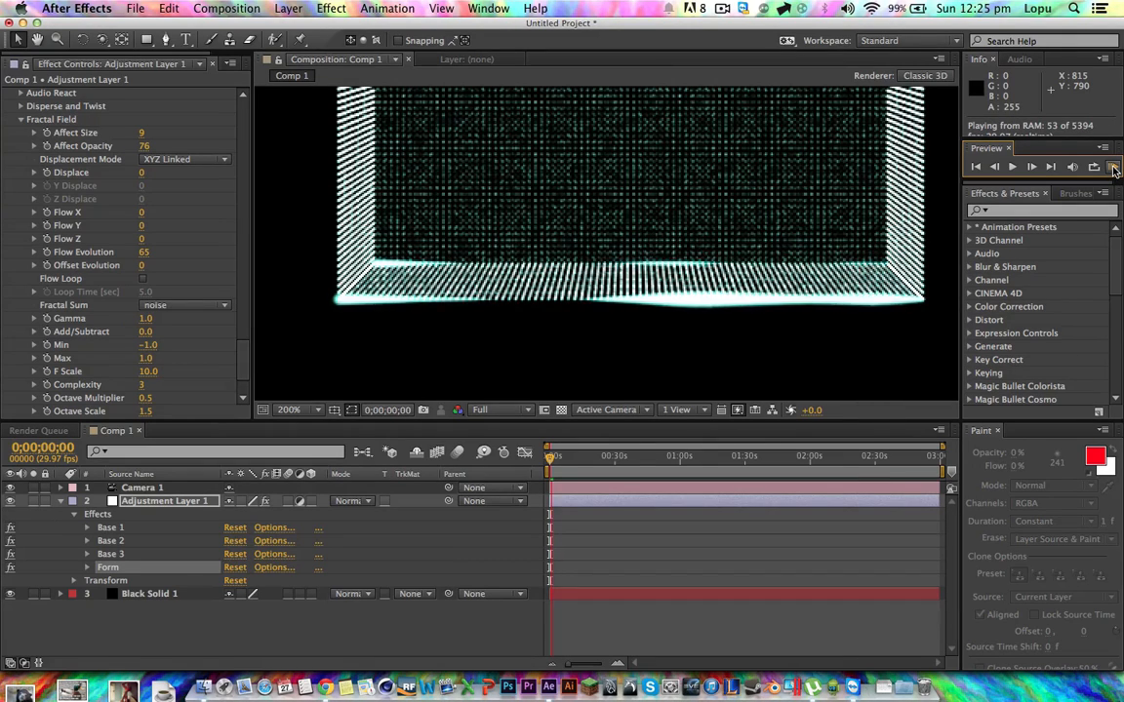
{"action": "left_click", "coordinate": [1114, 171]}
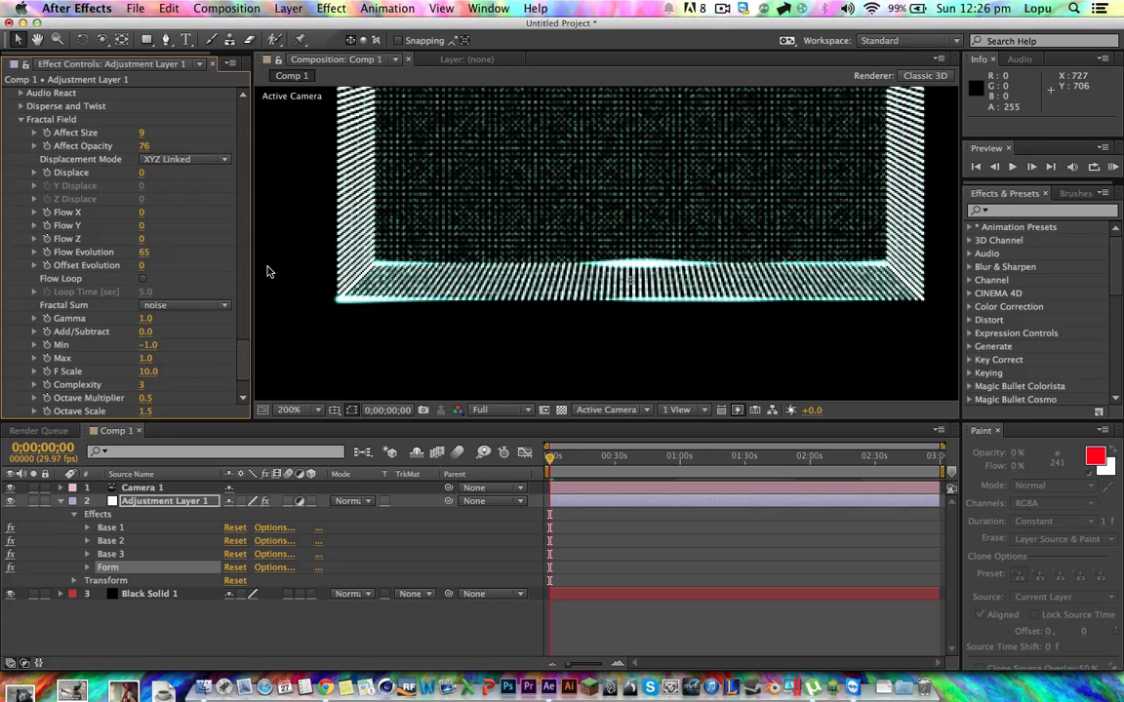
- Set the strings Form's Flow Evolution to 50
{"action": "left_click", "coordinate": [142, 252]}
{"action": "type", "text": "50"}
{"action": "key", "text": "Return"}
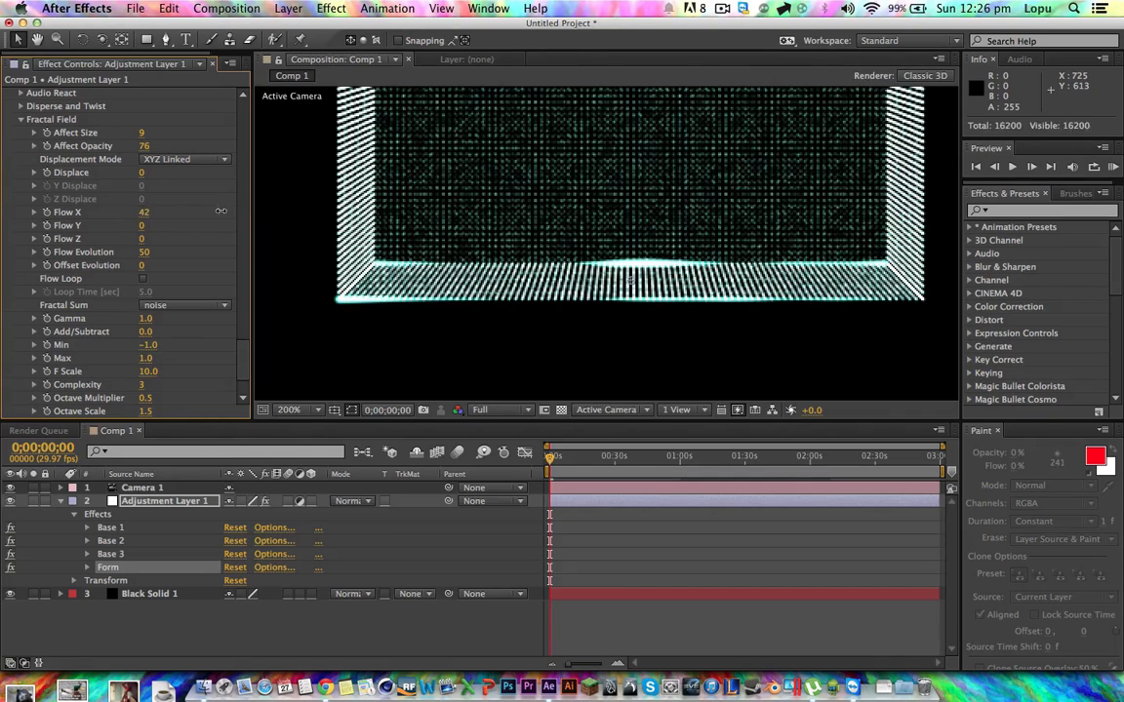
- Try a Flow X of about 380 on the strings Form, and return it to 0
{"action": "left_click_drag", "start_coordinate": [139, 212], "coordinate": [429, 212]}
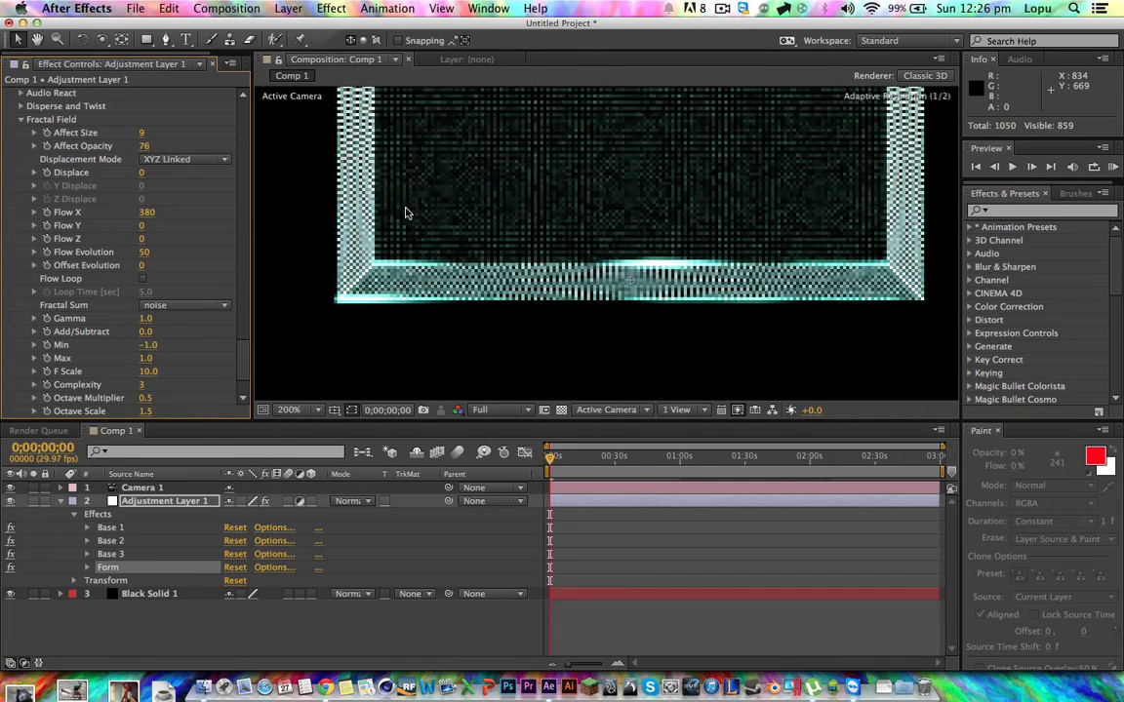
{"action": "left_click", "coordinate": [208, 215]}
{"action": "type", "text": "0"}
{"action": "key", "text": "Return"}
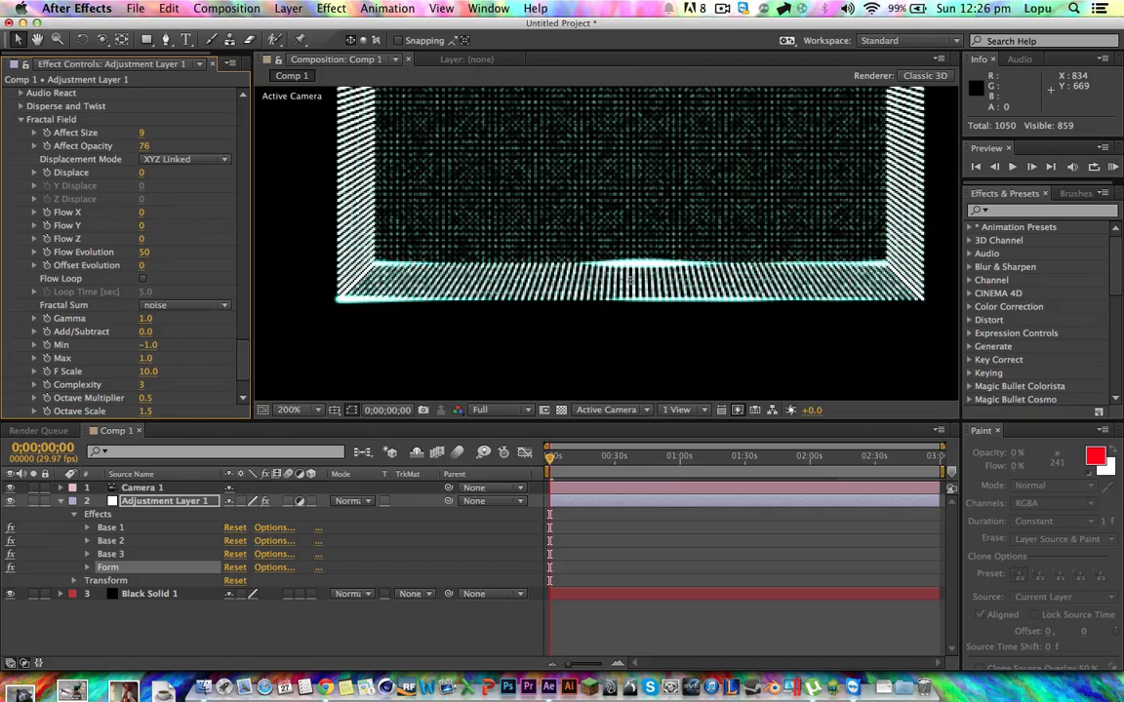
- Collapse the strings Form's Fractal Field settings and fit the whole composition in the viewer, with nothing selected
{"action": "left_click", "coordinate": [20, 120]}
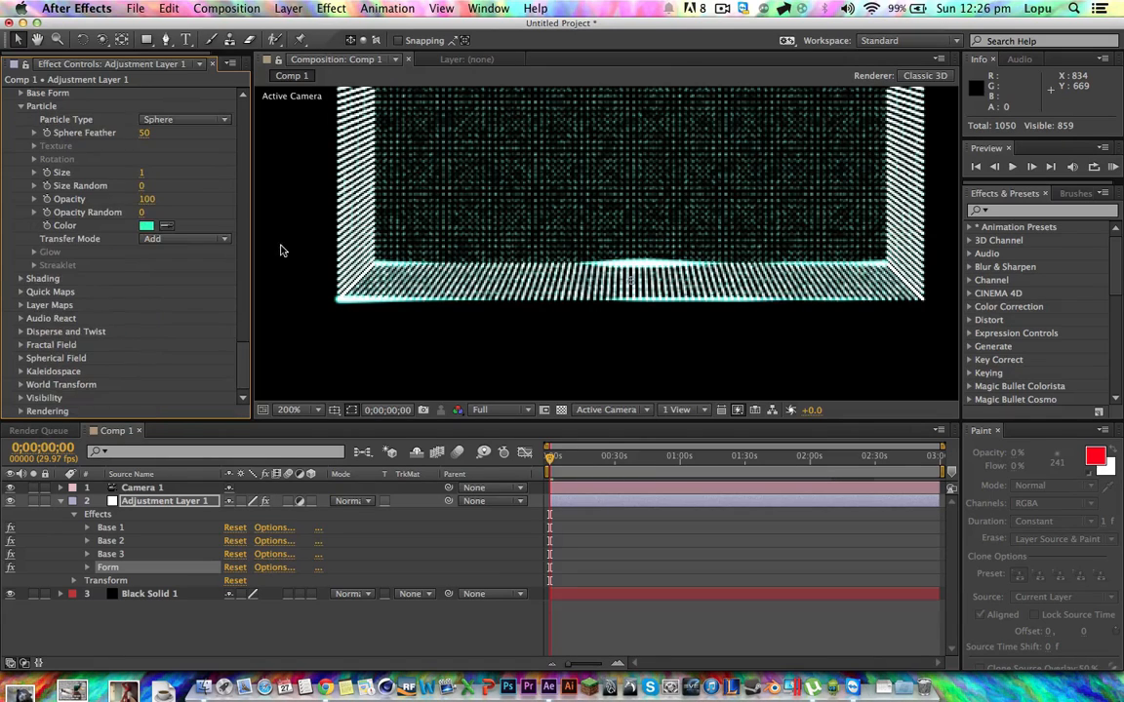
{"action": "scroll", "coordinate": [244, 330], "scroll_direction": "down", "scroll_amount": 5}
{"action": "scroll", "coordinate": [244, 330], "scroll_direction": "down", "scroll_amount": 5}
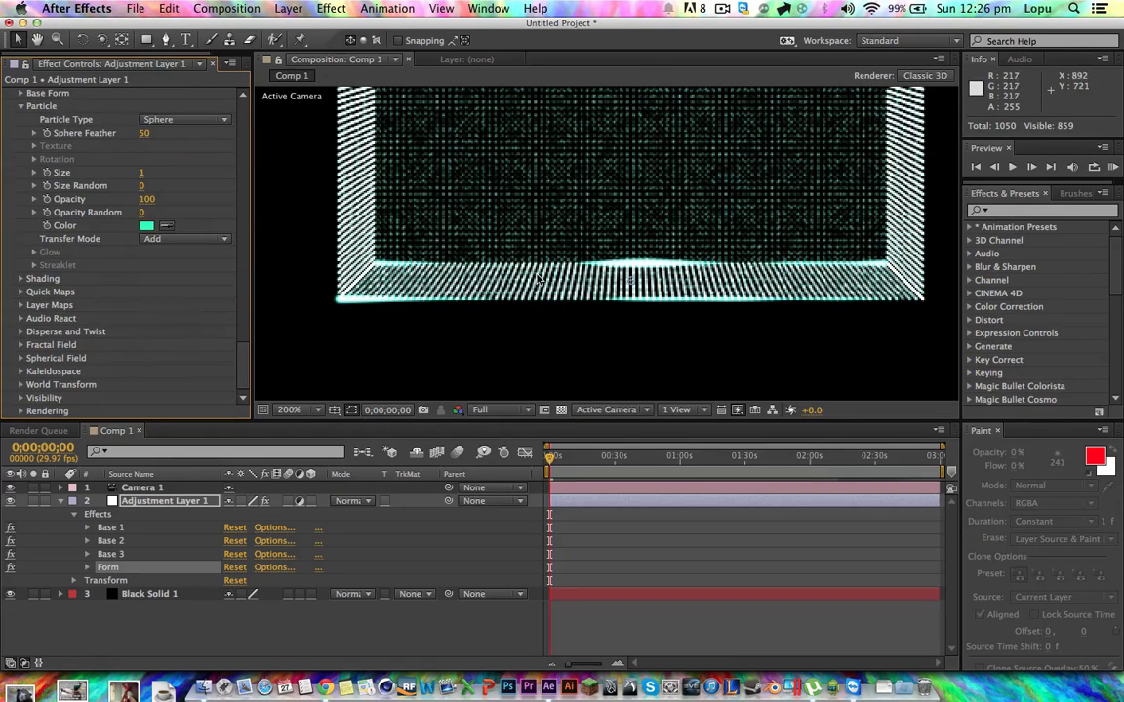
{"action": "left_click", "coordinate": [289, 410]}
{"action": "left_click", "coordinate": [342, 438]}
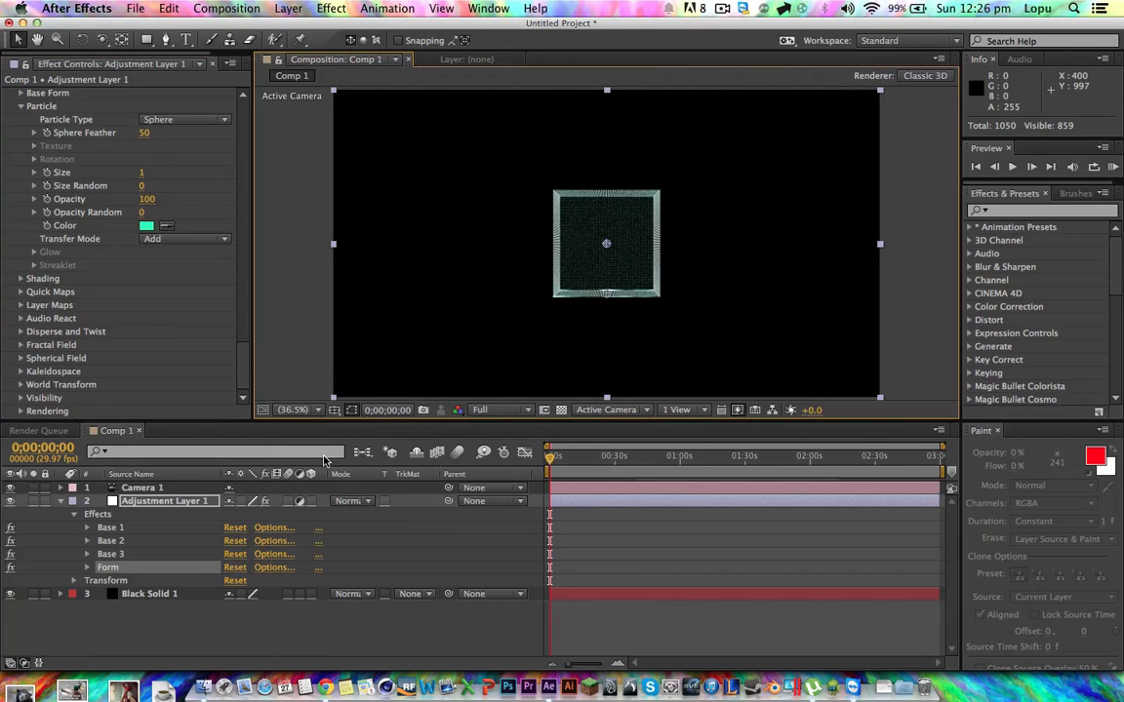
{"action": "left_click", "coordinate": [390, 629]}
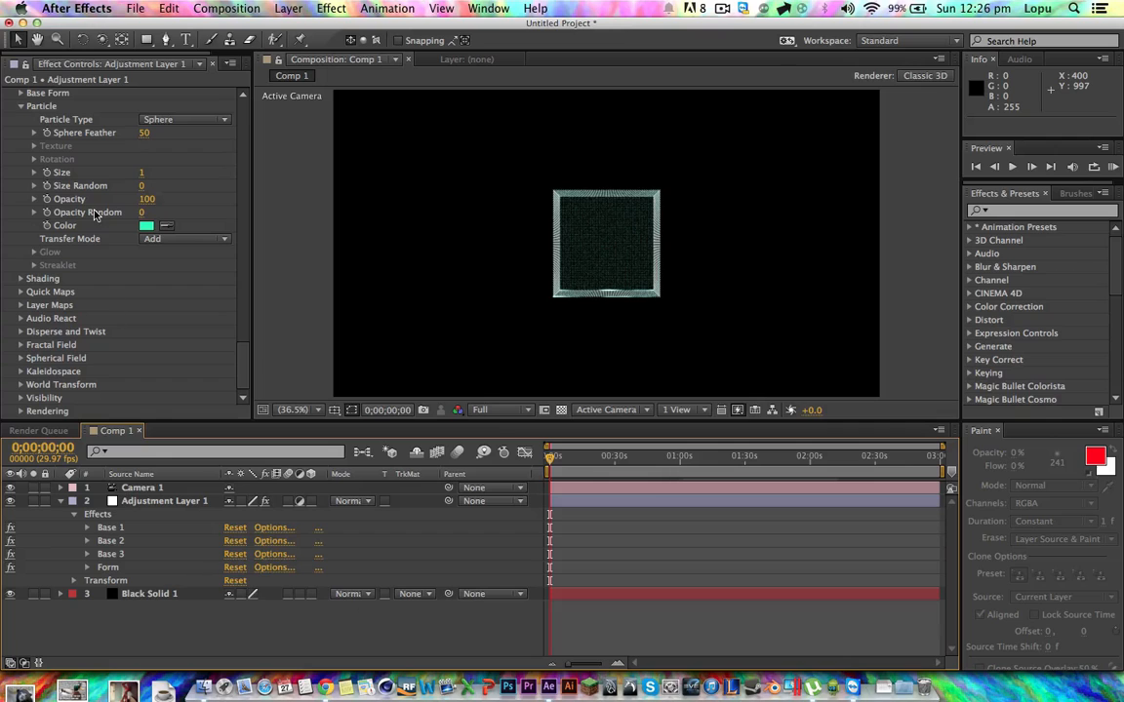
- Collapse the settings of the strings Form, Base 1, Base 2 and Base 3 effects
{"action": "scroll", "coordinate": [218, 327], "scroll_direction": "up", "scroll_amount": 10}
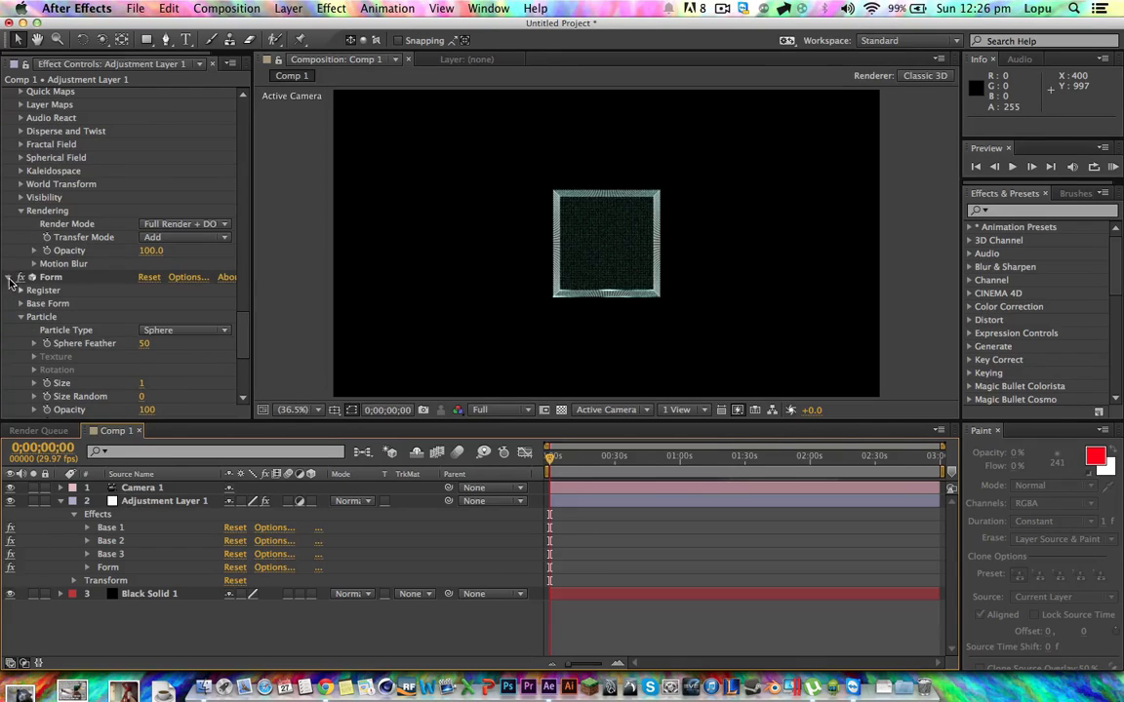
{"action": "scroll", "coordinate": [9, 255], "scroll_direction": "up", "scroll_amount": 2}
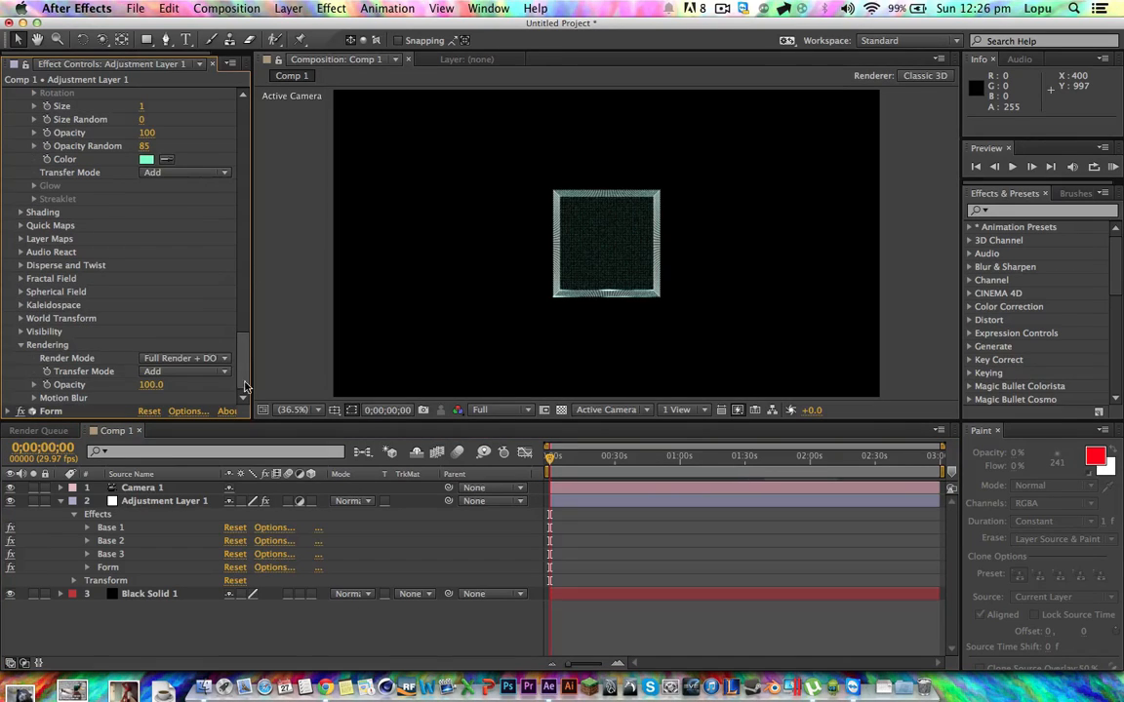
{"action": "scroll", "coordinate": [127, 244], "scroll_direction": "up", "scroll_amount": 10}
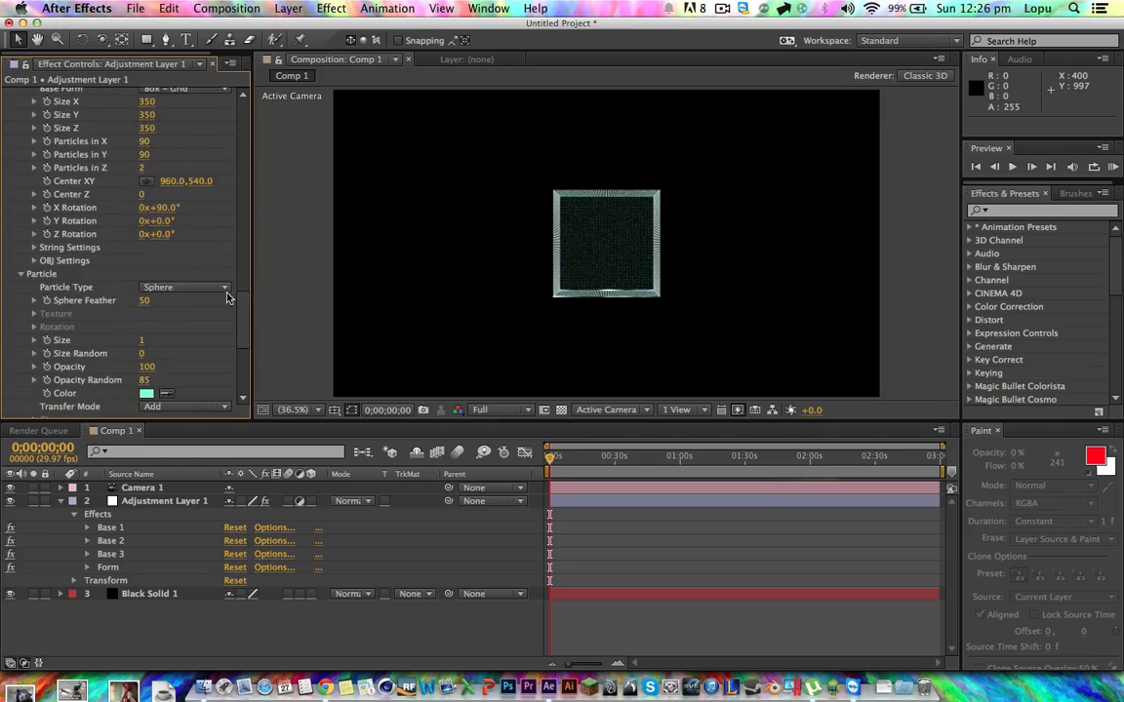
{"action": "scroll", "coordinate": [247, 290], "scroll_direction": "up", "scroll_amount": 5}
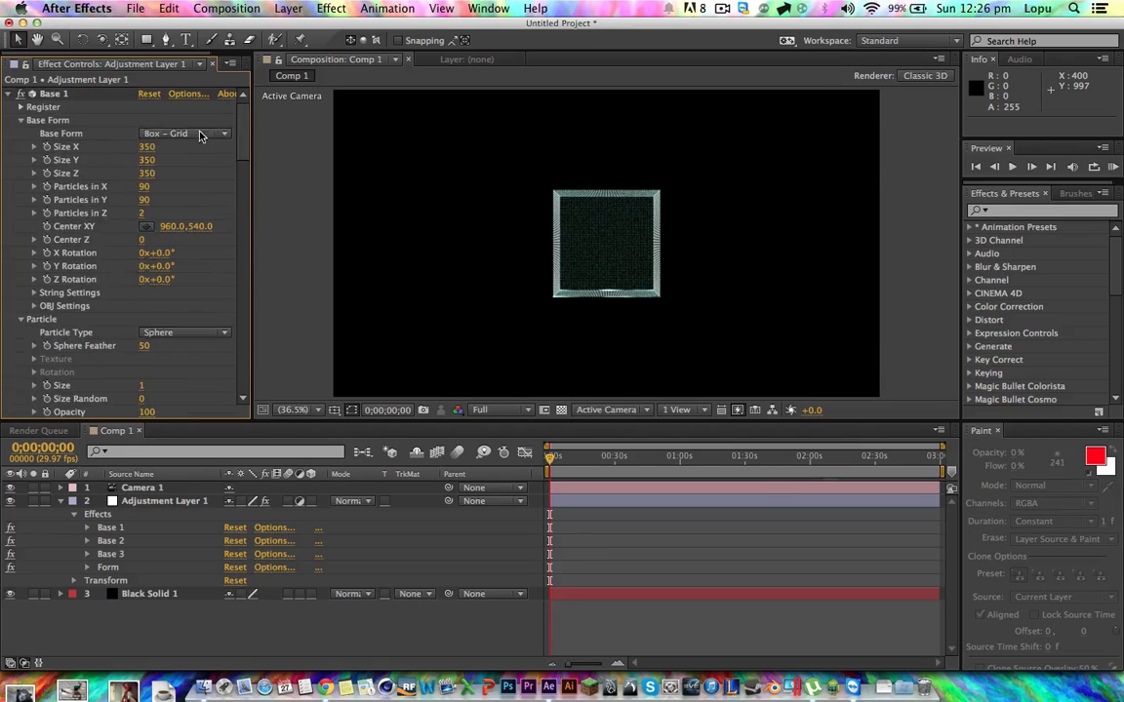
{"action": "left_click", "coordinate": [8, 94]}
{"action": "left_click", "coordinate": [9, 107]}
{"action": "left_click", "coordinate": [9, 120]}
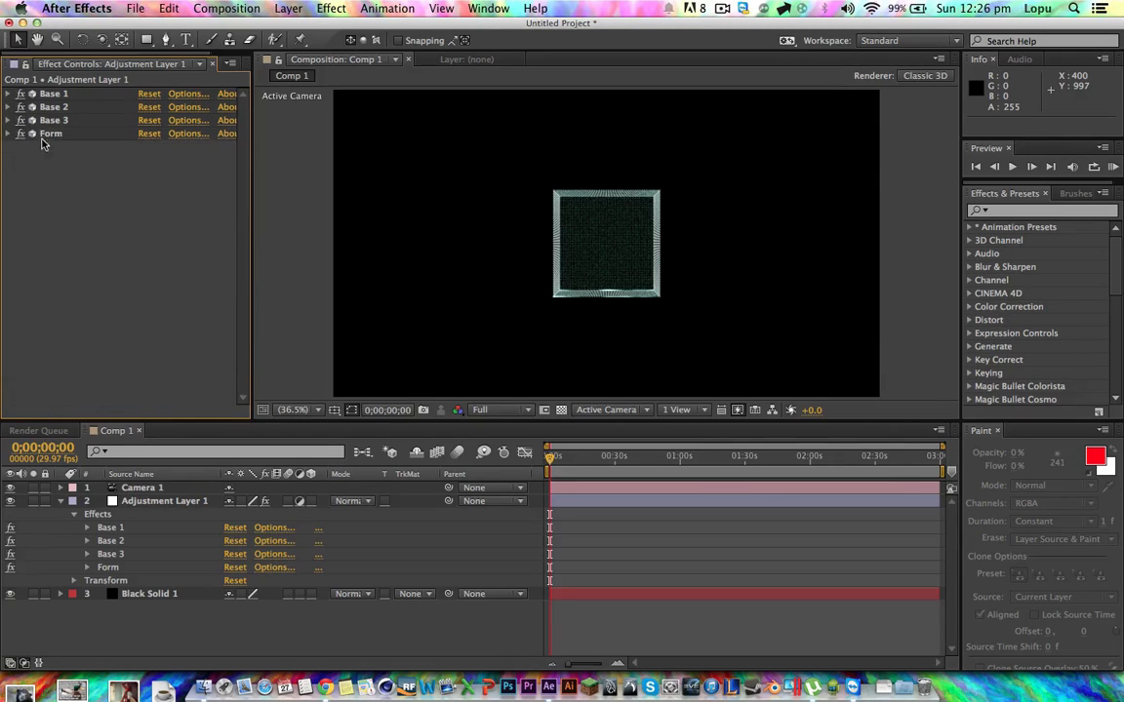
- Copy the strings Form effect and paste a duplicate of it onto Adjustment Layer 1
{"action": "left_click", "coordinate": [45, 134]}
{"action": "left_click", "coordinate": [84, 219]}
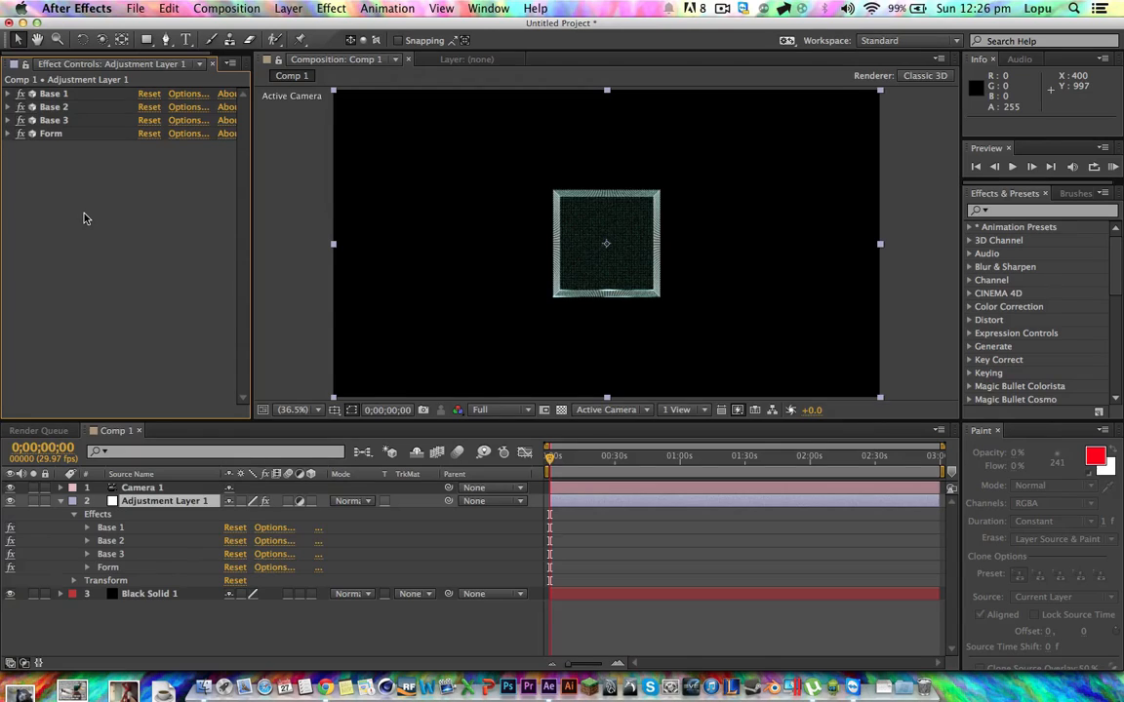
{"action": "key", "text": "super+v"}
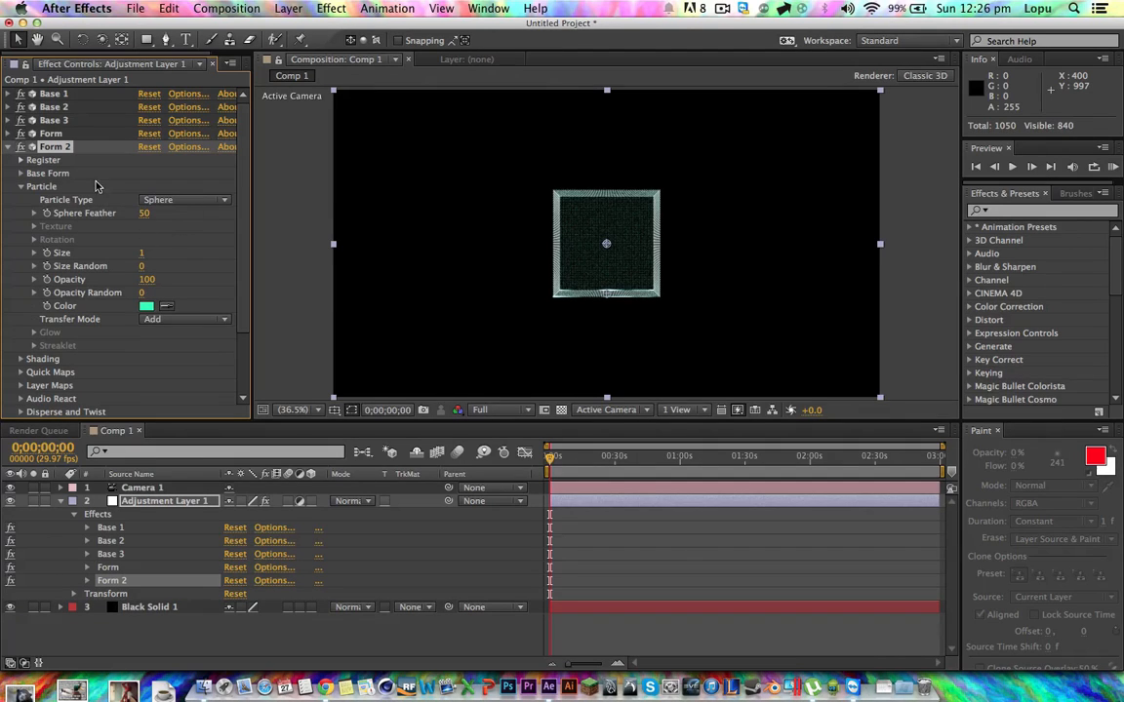
- In Form 2's Base Form settings, set Z Rotation to 90° and the Y value of Center XY to 540
{"action": "left_click", "coordinate": [20, 174]}
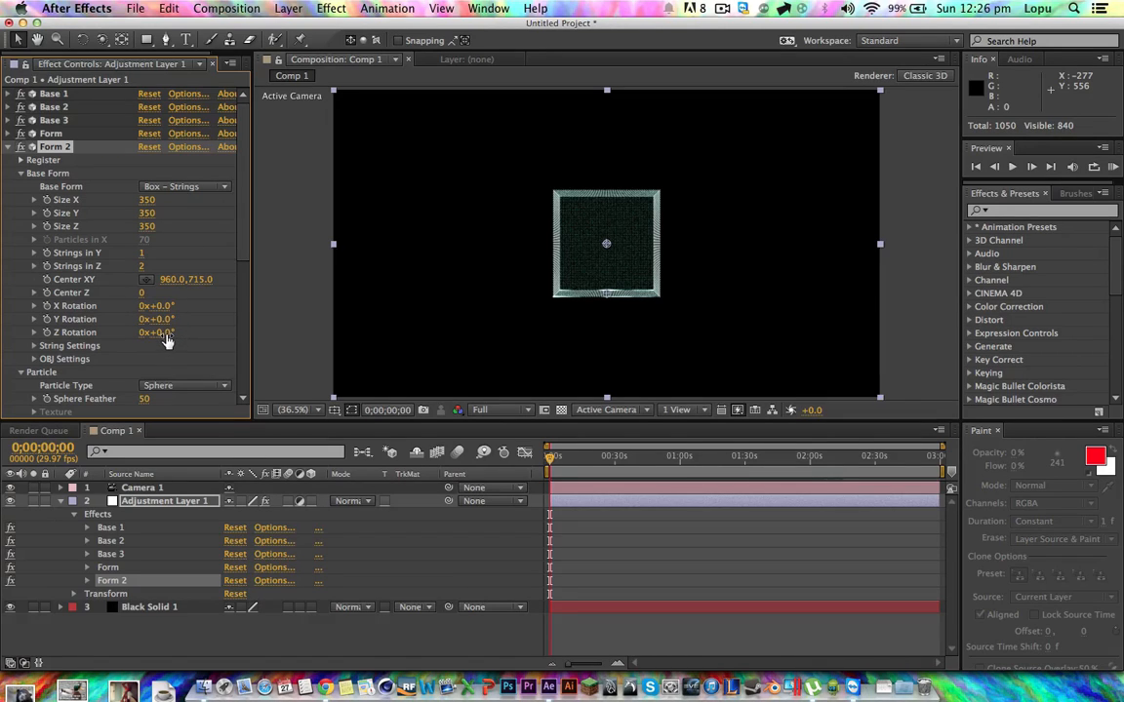
{"action": "left_click", "coordinate": [165, 333]}
{"action": "type", "text": "90"}
{"action": "key", "text": "Return"}
{"action": "left_click", "coordinate": [205, 281]}
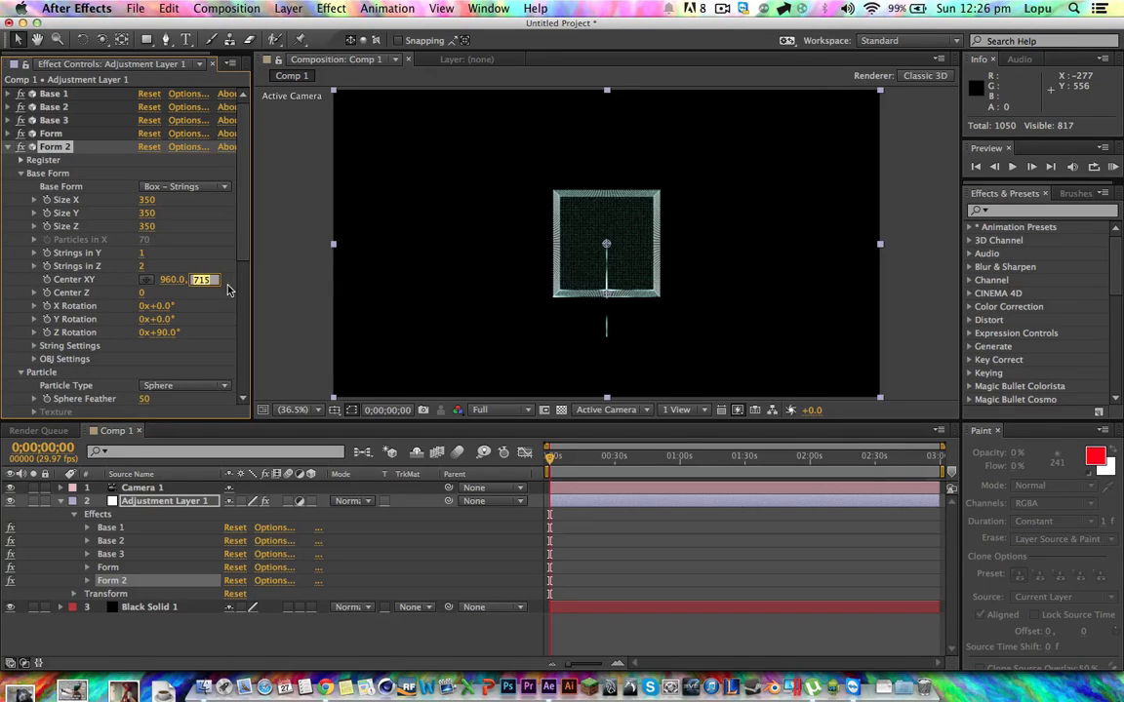
{"action": "key", "text": "Right"}
{"action": "type", "text": "-175"}
{"action": "key", "text": "Return"}
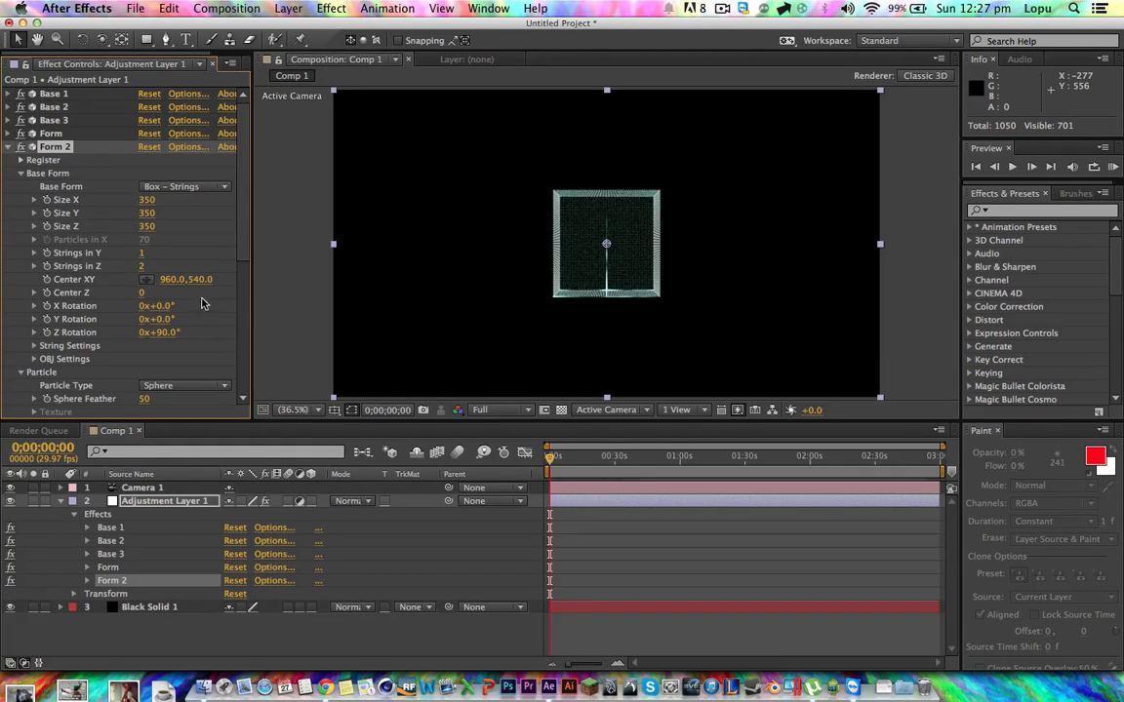
- Set Form 2's Z Rotation back to 0°
{"action": "left_click", "coordinate": [162, 333]}
{"action": "type", "text": "0"}
{"action": "key", "text": "Return"}
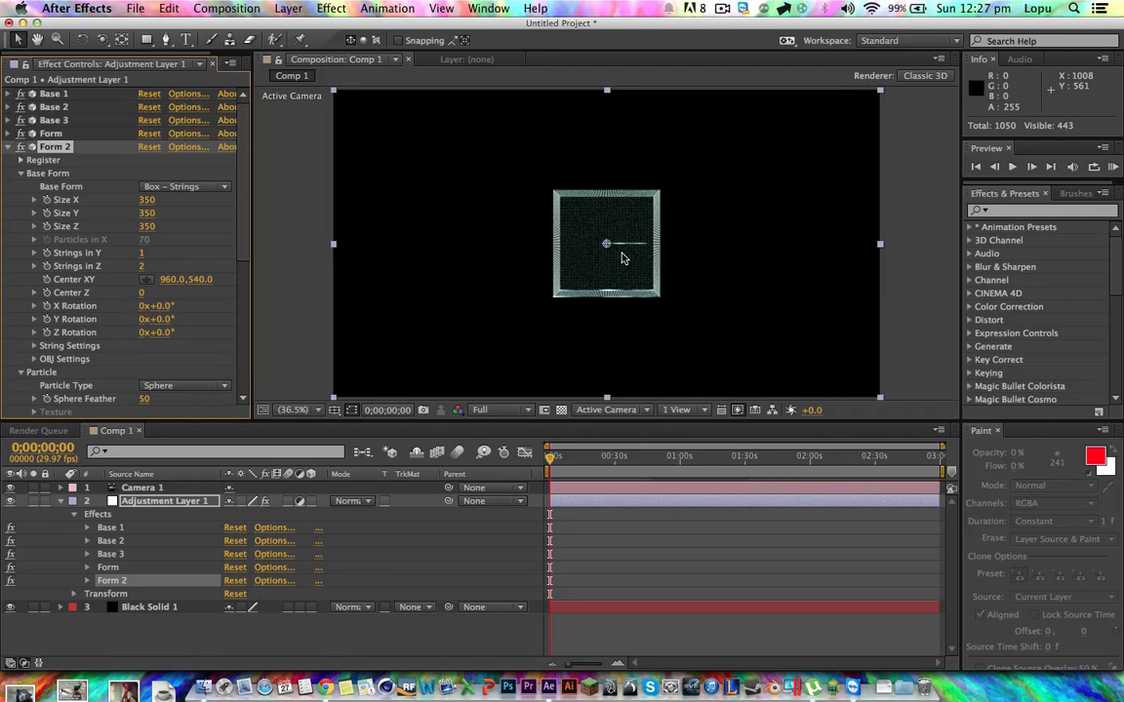
- Expand Form 2's Fractal Field and set both Affect Size and Affect Opacity to 0
{"action": "scroll", "coordinate": [244, 256], "scroll_direction": "down", "scroll_amount": 5}
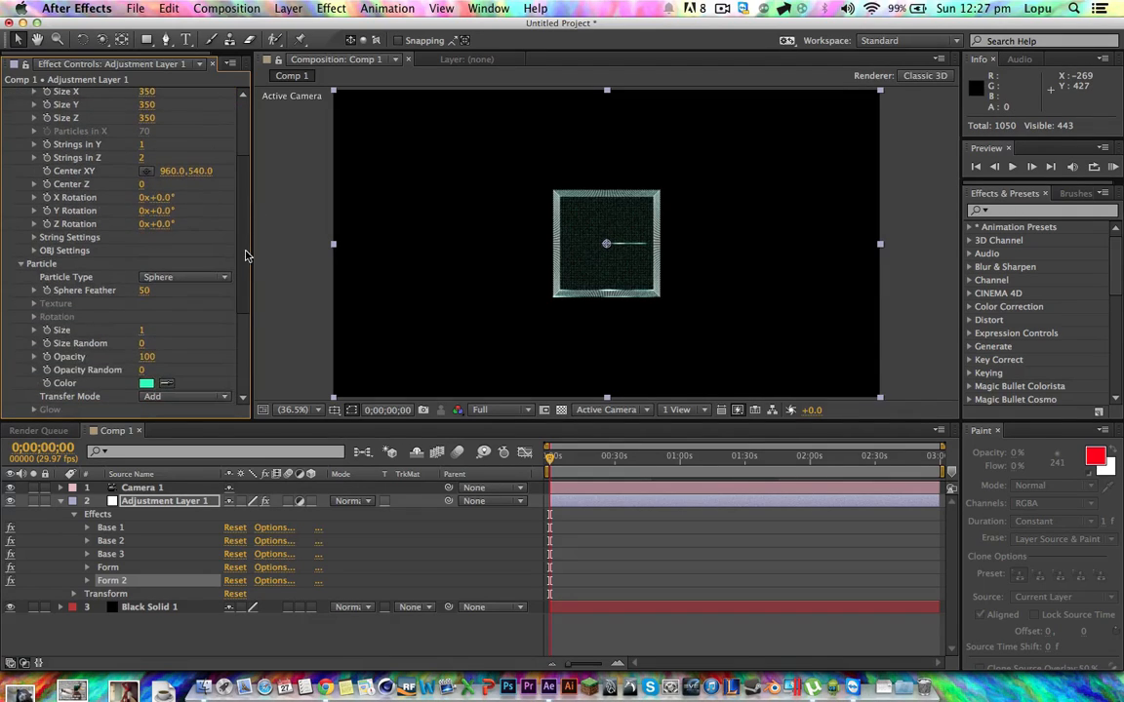
{"action": "scroll", "coordinate": [244, 254], "scroll_direction": "down", "scroll_amount": 2}
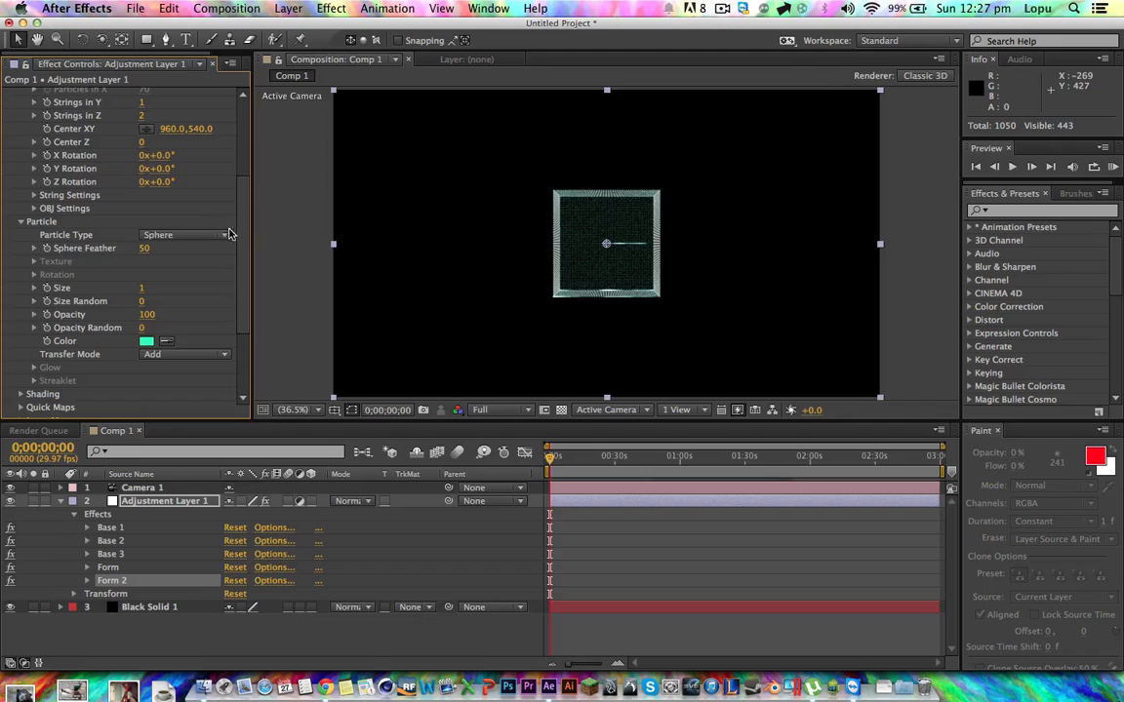
{"action": "left_click_drag", "start_coordinate": [243, 239], "coordinate": [243, 279]}
{"action": "left_click", "coordinate": [22, 378]}
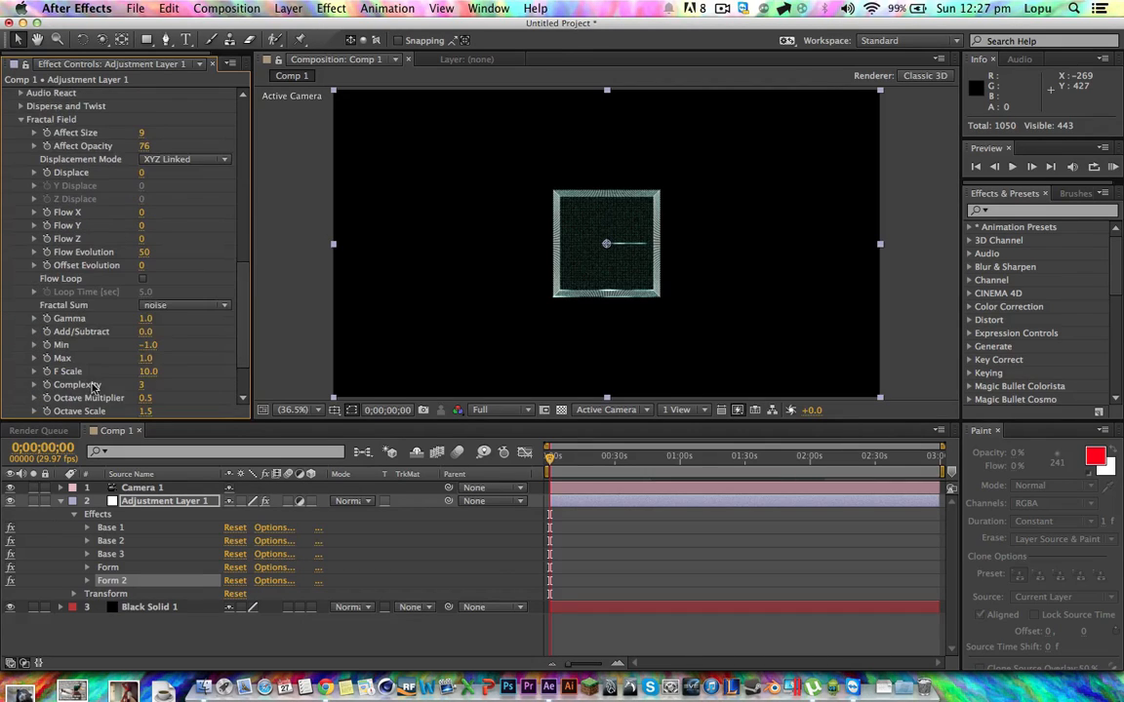
{"action": "left_click", "coordinate": [143, 134]}
{"action": "type", "text": "0"}
{"action": "key", "text": "Return"}
{"action": "scroll", "coordinate": [247, 287], "scroll_direction": "up", "scroll_amount": 3}
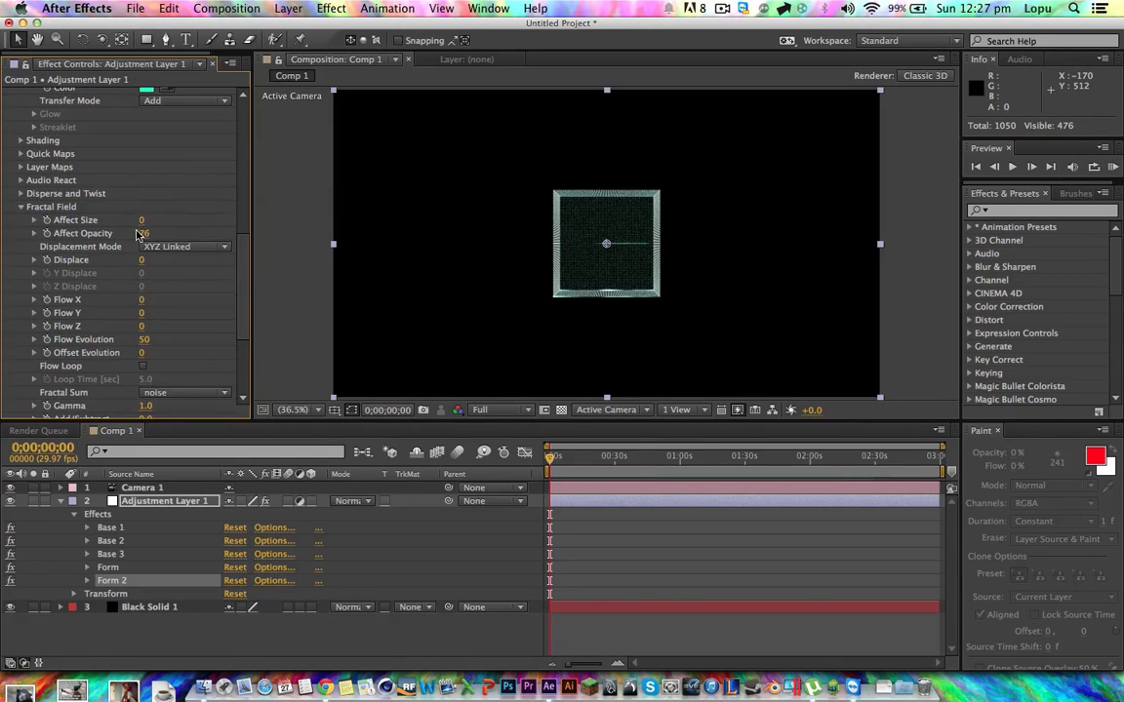
{"action": "left_click", "coordinate": [146, 234]}
{"action": "type", "text": "0"}
{"action": "key", "text": "Return"}
- Set Form 2's Base Form Z Rotation to 90°
{"action": "scroll", "coordinate": [222, 242], "scroll_direction": "up", "scroll_amount": 10}
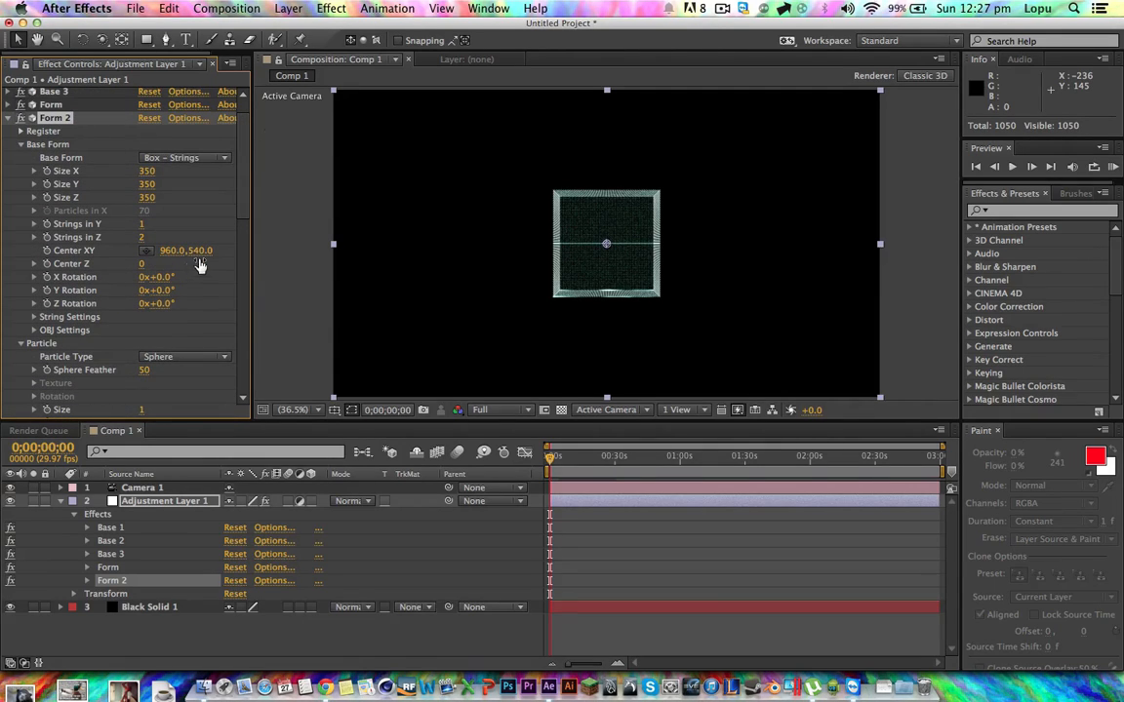
{"action": "left_click", "coordinate": [167, 305]}
{"action": "type", "text": "90"}
{"action": "key", "text": "Return"}
- Try offsetting the Y value of Form 2's Center XY by +175, and undo the change
{"action": "left_click", "coordinate": [202, 250]}
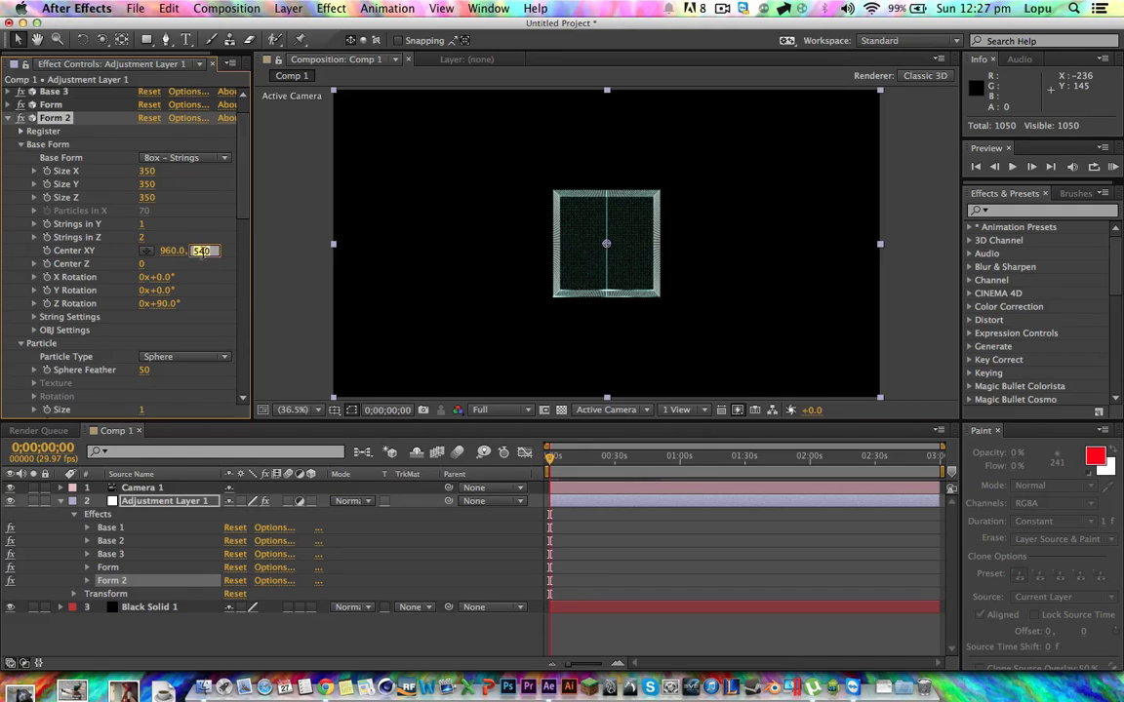
{"action": "left_click", "coordinate": [214, 251]}
{"action": "type", "text": "+175"}
{"action": "key", "text": "Return"}
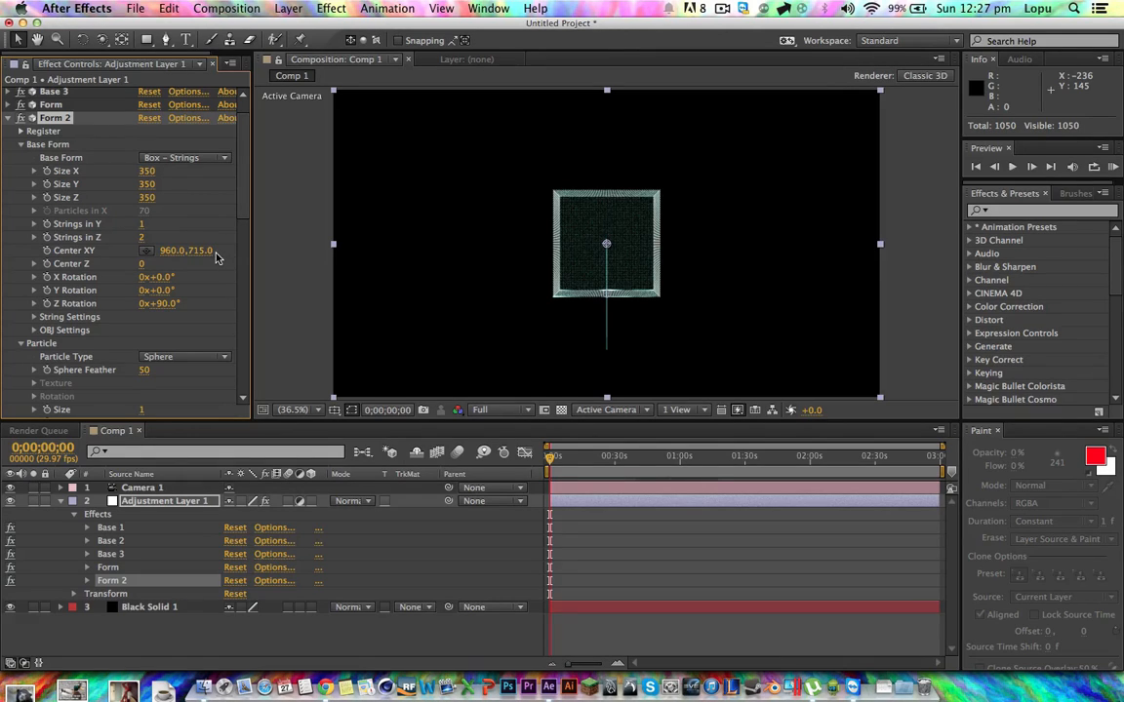
{"action": "key", "text": "super+z"}
- Set the X value of Form 2's Center XY to 1135
{"action": "left_click", "coordinate": [177, 252]}
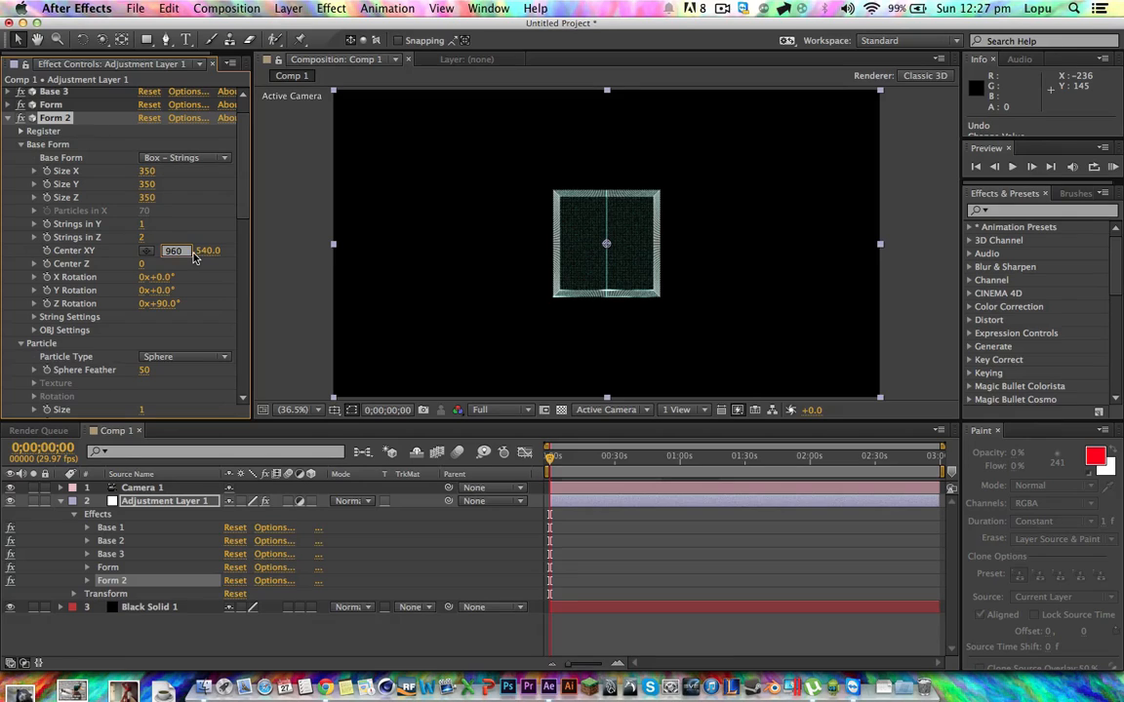
{"action": "key", "text": "Return"}
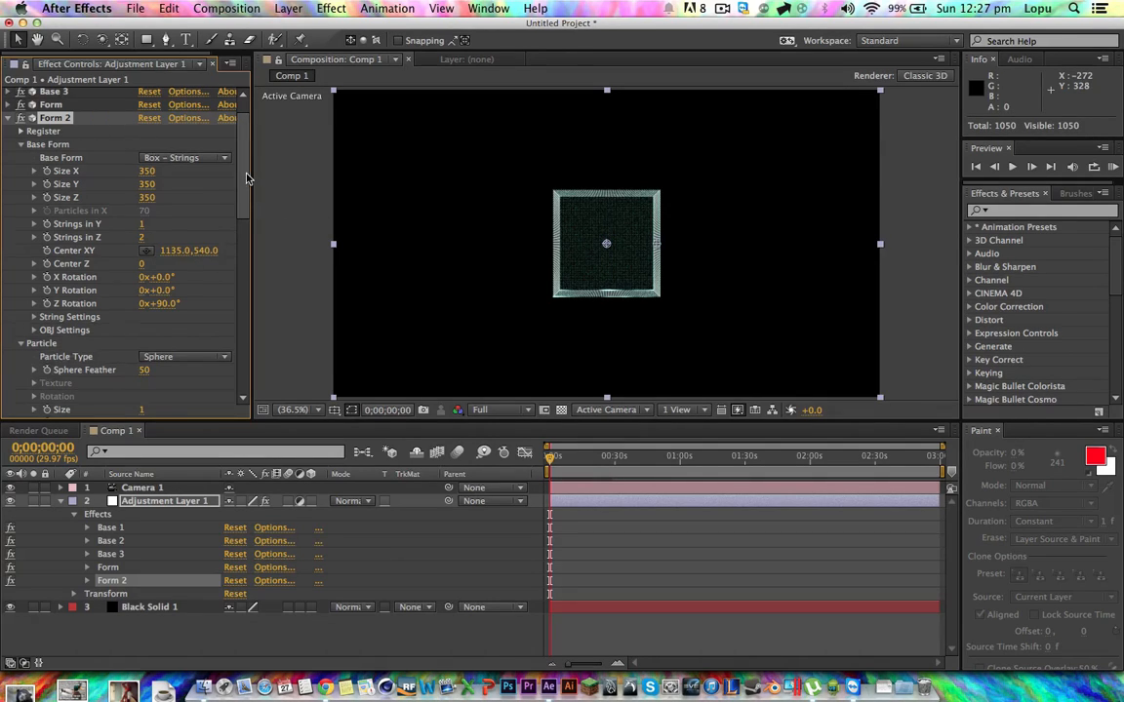
- Set Affect Size in Form 2's Fractal Field to 7 and collapse the effect's settings
{"action": "left_click_drag", "start_coordinate": [247, 179], "coordinate": [250, 241]}
{"action": "scroll", "coordinate": [227, 242], "scroll_direction": "down", "scroll_amount": 3}
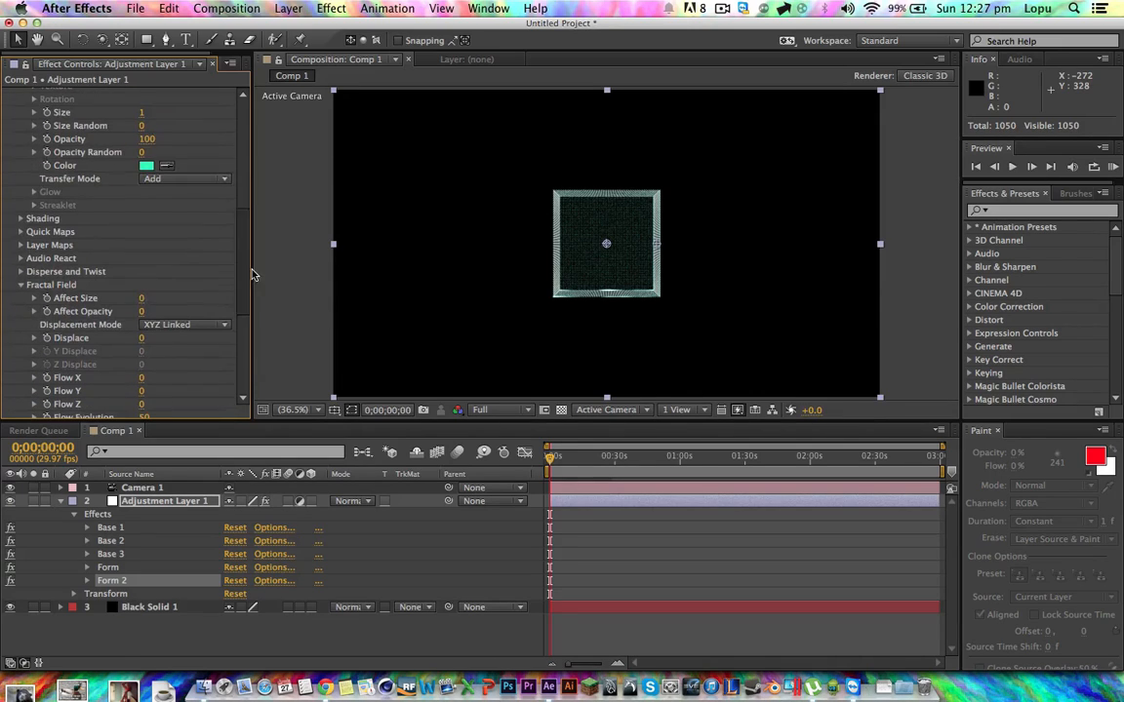
{"action": "left_click", "coordinate": [148, 298]}
{"action": "type", "text": "7"}
{"action": "key", "text": "Tab"}
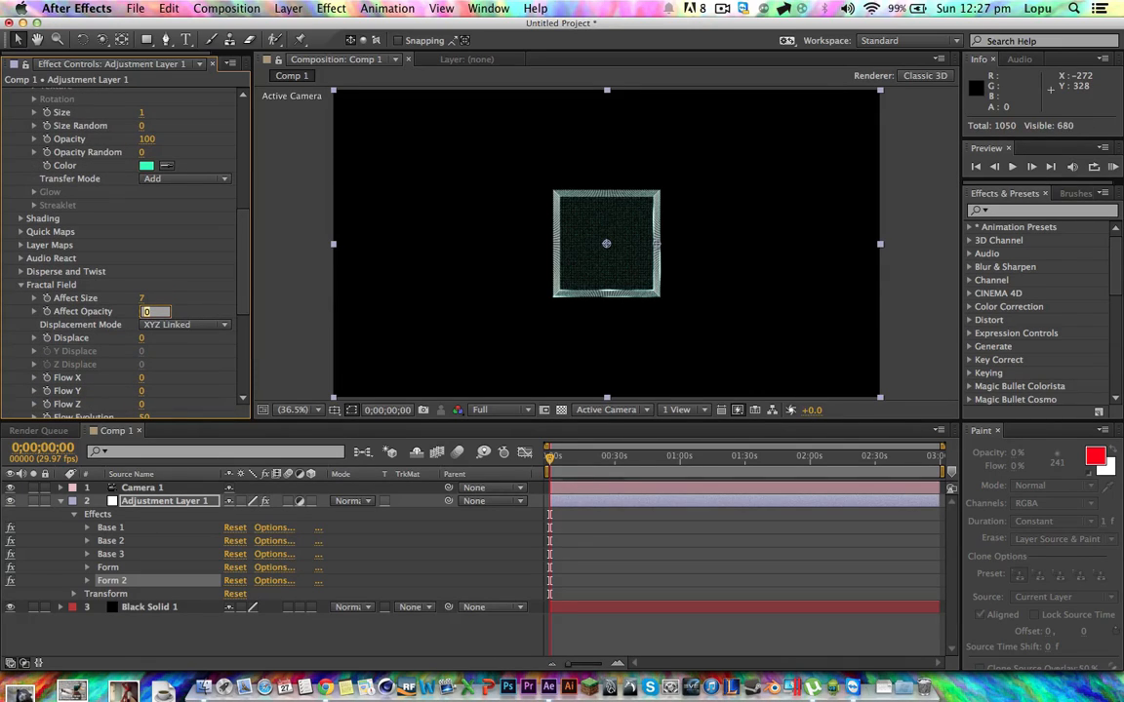
{"action": "key", "text": "Return"}
{"action": "scroll", "coordinate": [220, 230], "scroll_direction": "up", "scroll_amount": 10}
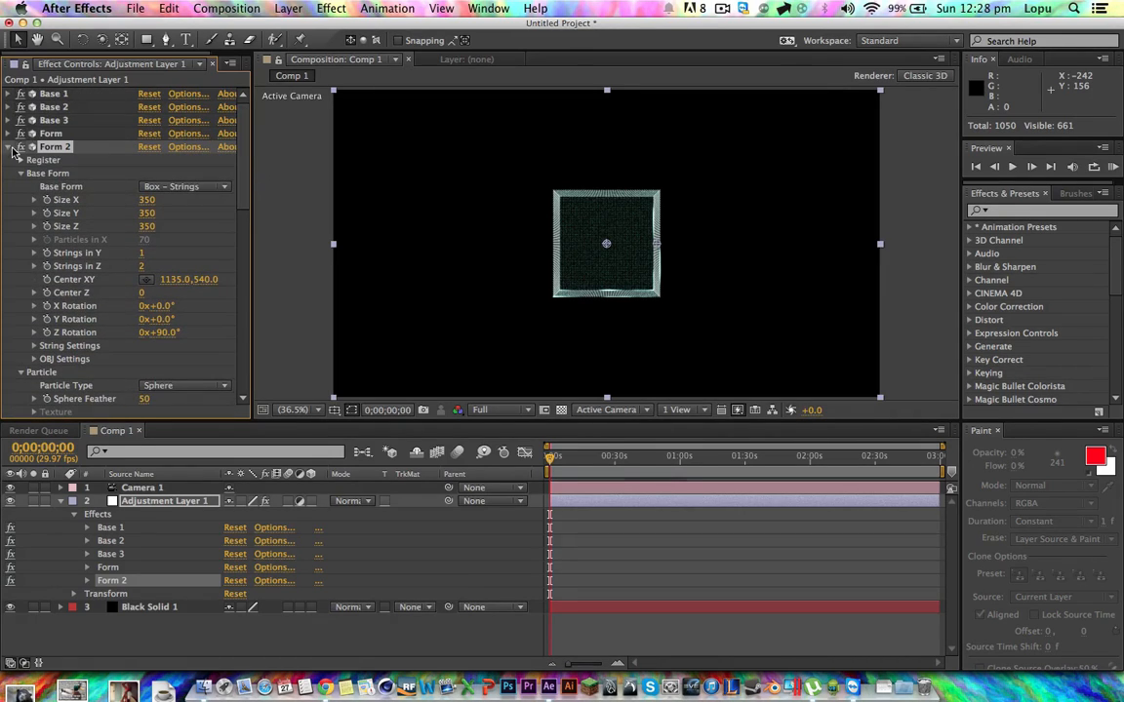
{"action": "left_click", "coordinate": [11, 148]}
- Copy the first string Form effect and add the duplicate at the end of the adjustment layer's effects
{"action": "left_click", "coordinate": [56, 136]}
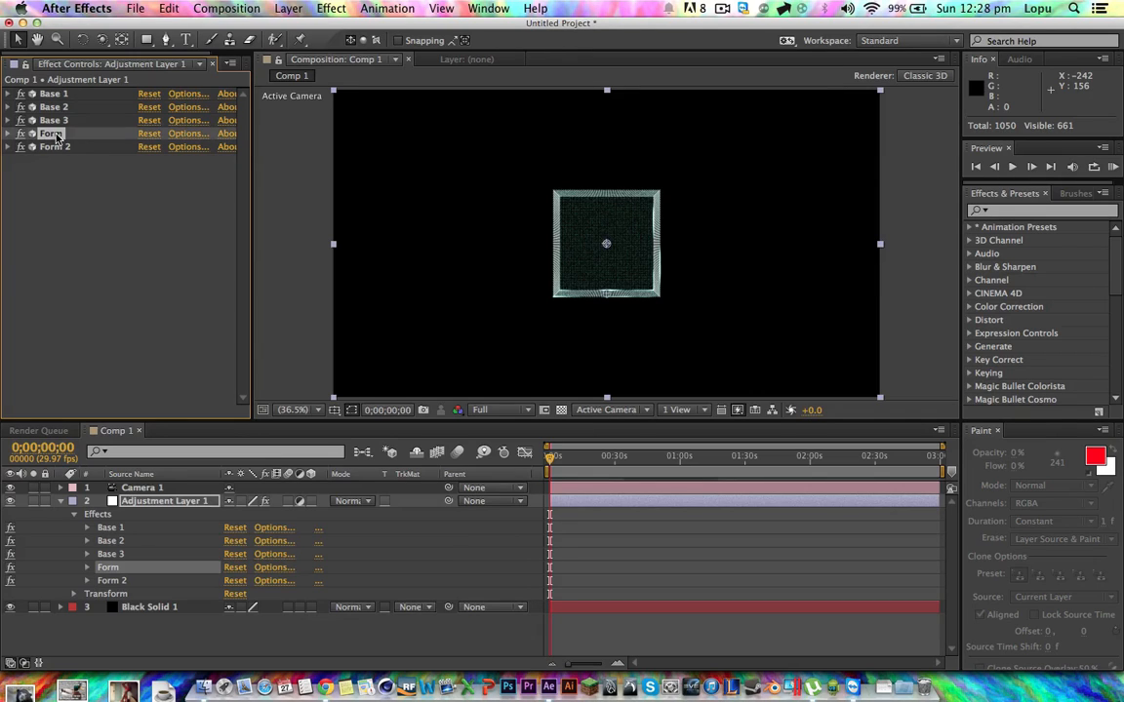
{"action": "double_click", "coordinate": [55, 137]}
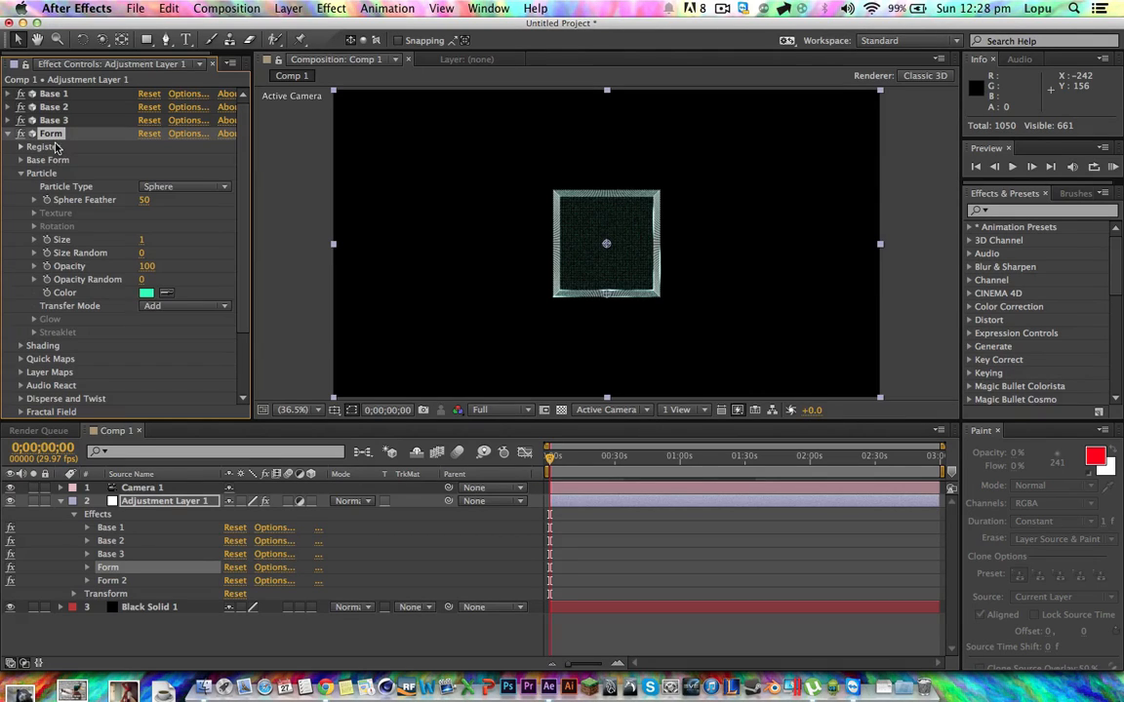
{"action": "mouse_move", "coordinate": [243, 137]}
{"action": "left_mouse_down"}
{"action": "mouse_move", "coordinate": [251, 251]}
{"action": "mouse_move", "coordinate": [251, 117]}
{"action": "left_mouse_up"}
{"action": "left_click", "coordinate": [8, 133]}
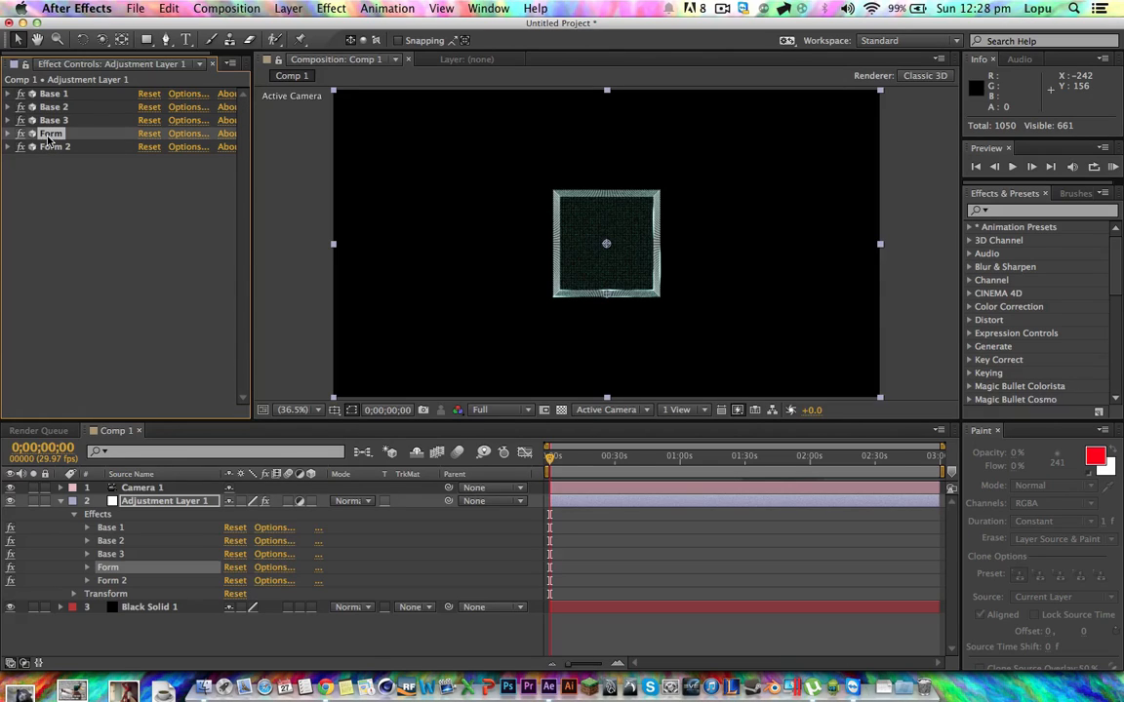
{"action": "left_click", "coordinate": [80, 206]}
{"action": "key", "text": "super+v"}
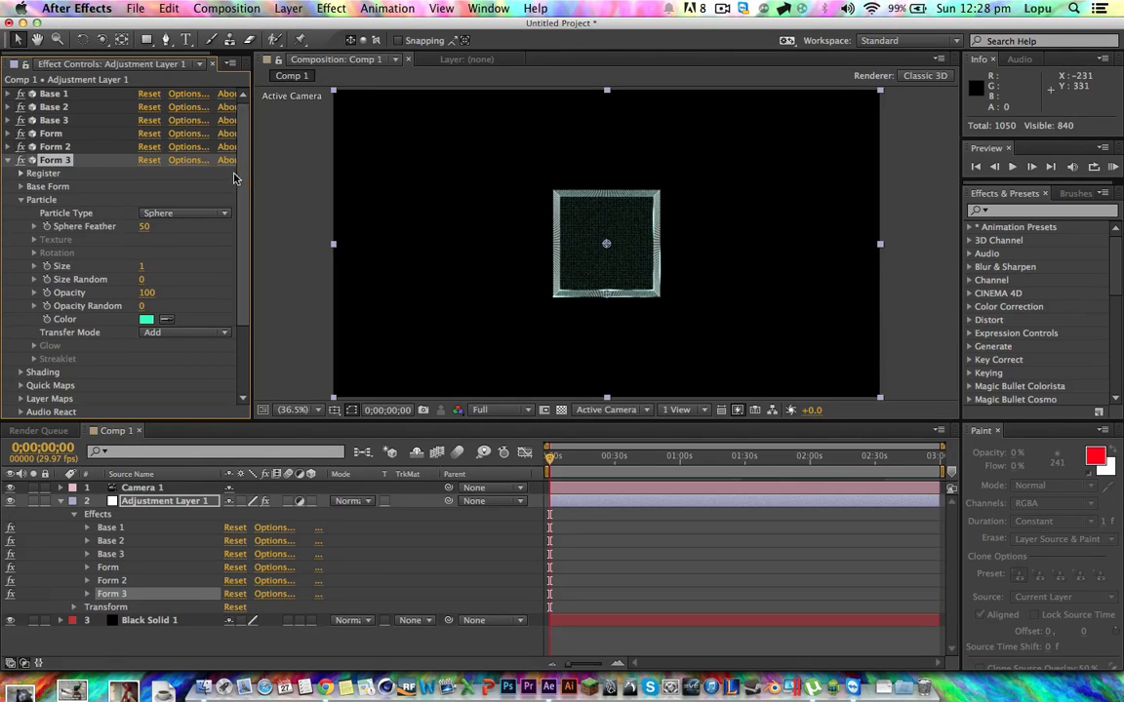
- Expand Form 3's Base Form, set the Y value of its Center XY to 365, and collapse the effect
{"action": "left_click_drag", "start_coordinate": [246, 176], "coordinate": [249, 215]}
{"action": "scroll", "coordinate": [136, 176], "scroll_direction": "down", "scroll_amount": 2}
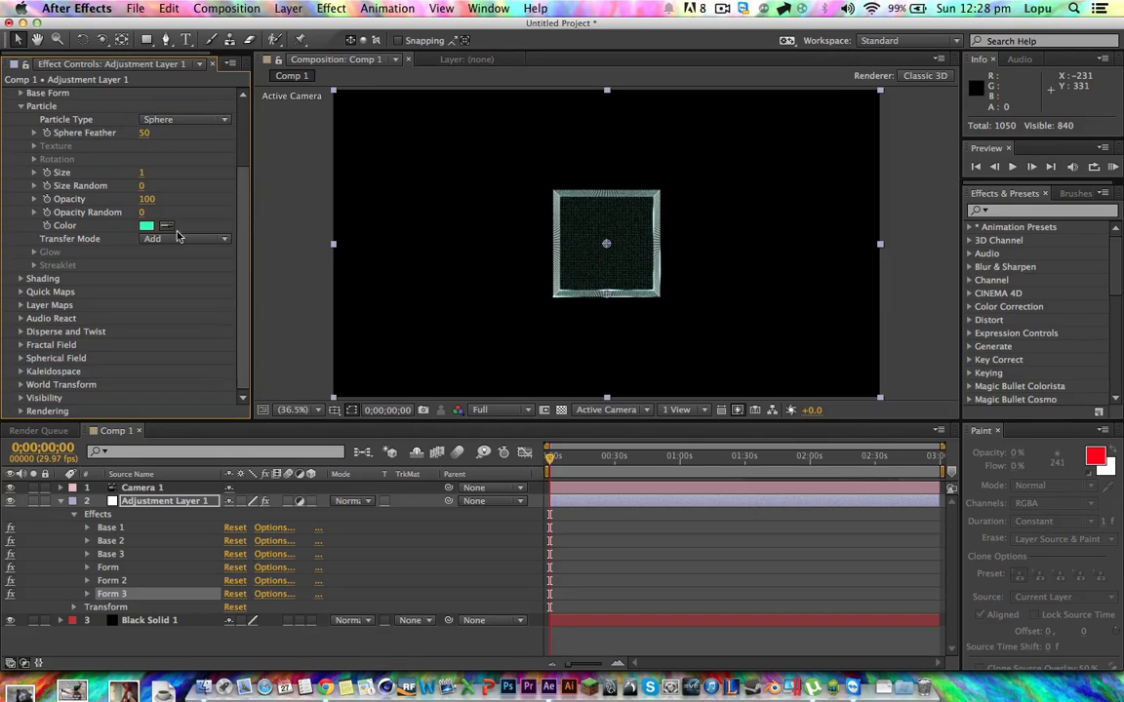
{"action": "left_click", "coordinate": [20, 94]}
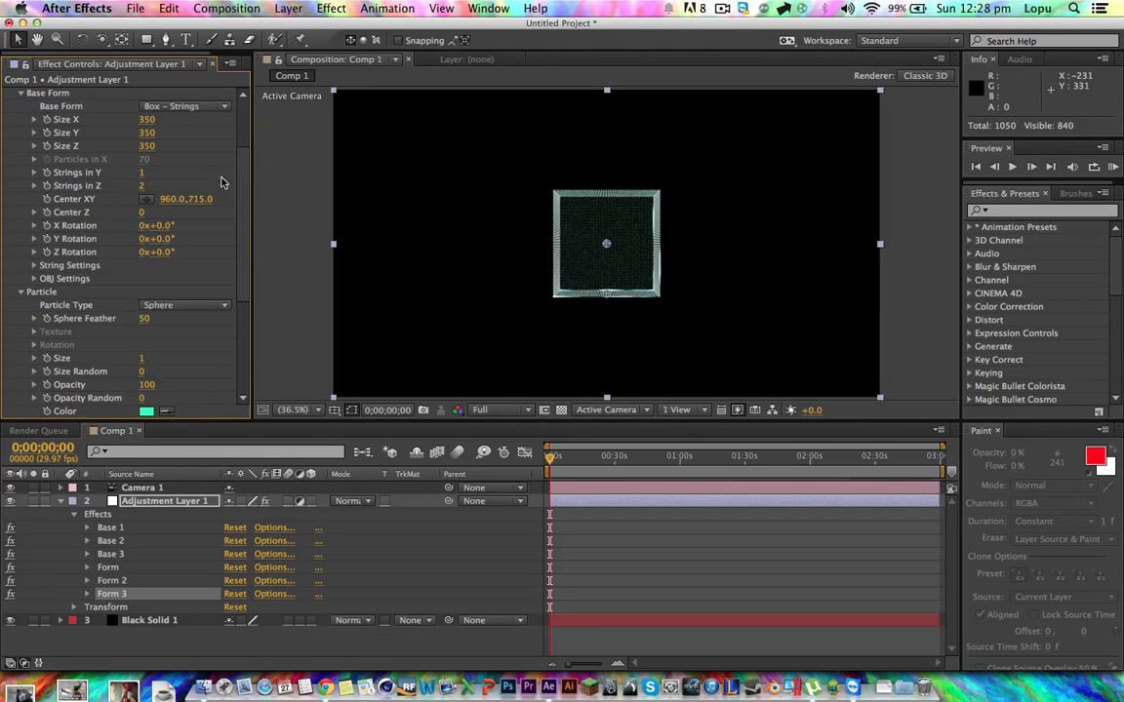
{"action": "scroll", "coordinate": [222, 182], "scroll_direction": "up", "scroll_amount": 1}
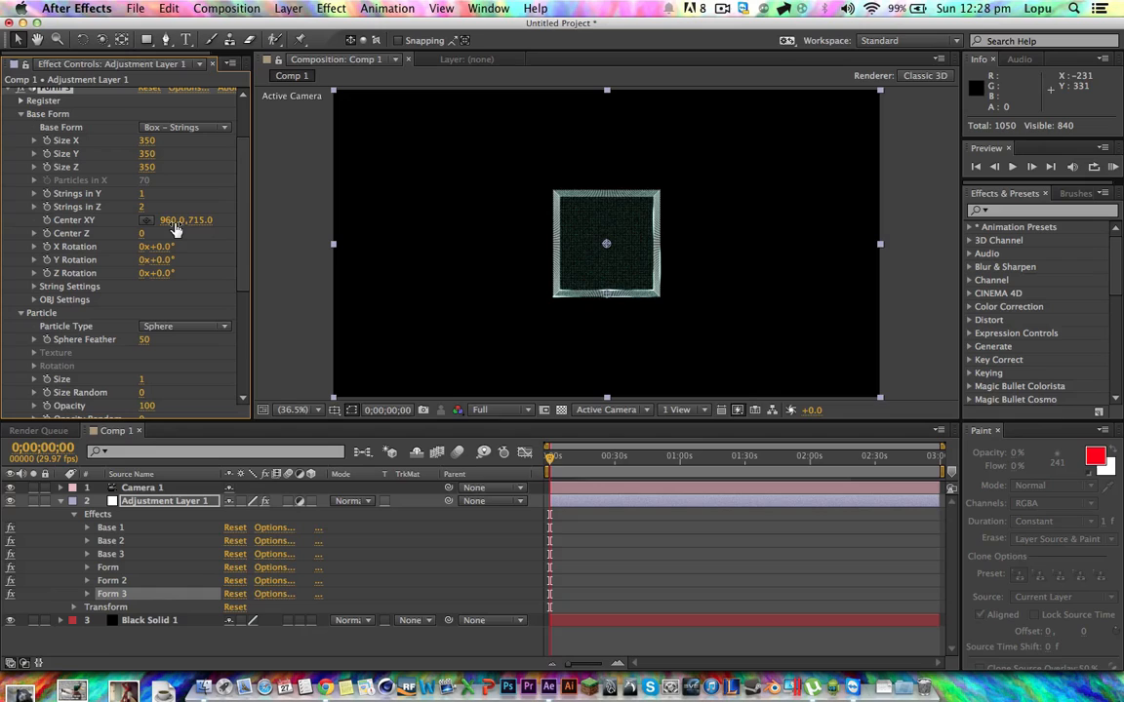
{"action": "left_click", "coordinate": [195, 220]}
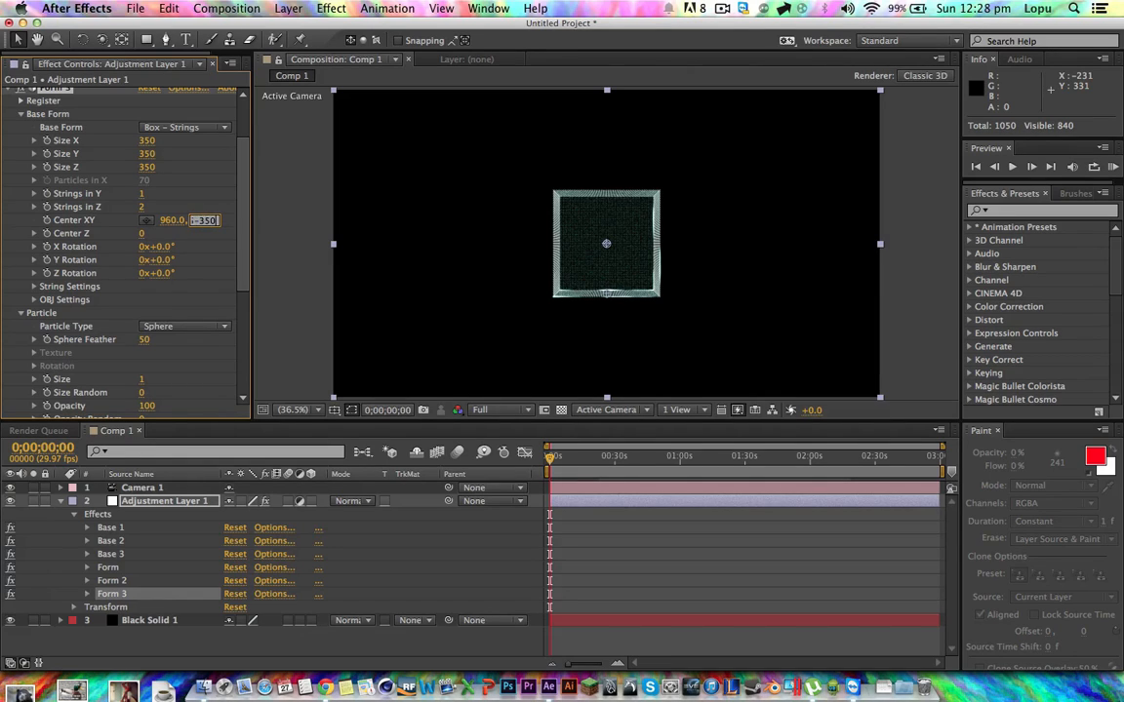
{"action": "type", "text": "365"}
{"action": "key", "text": "Return"}
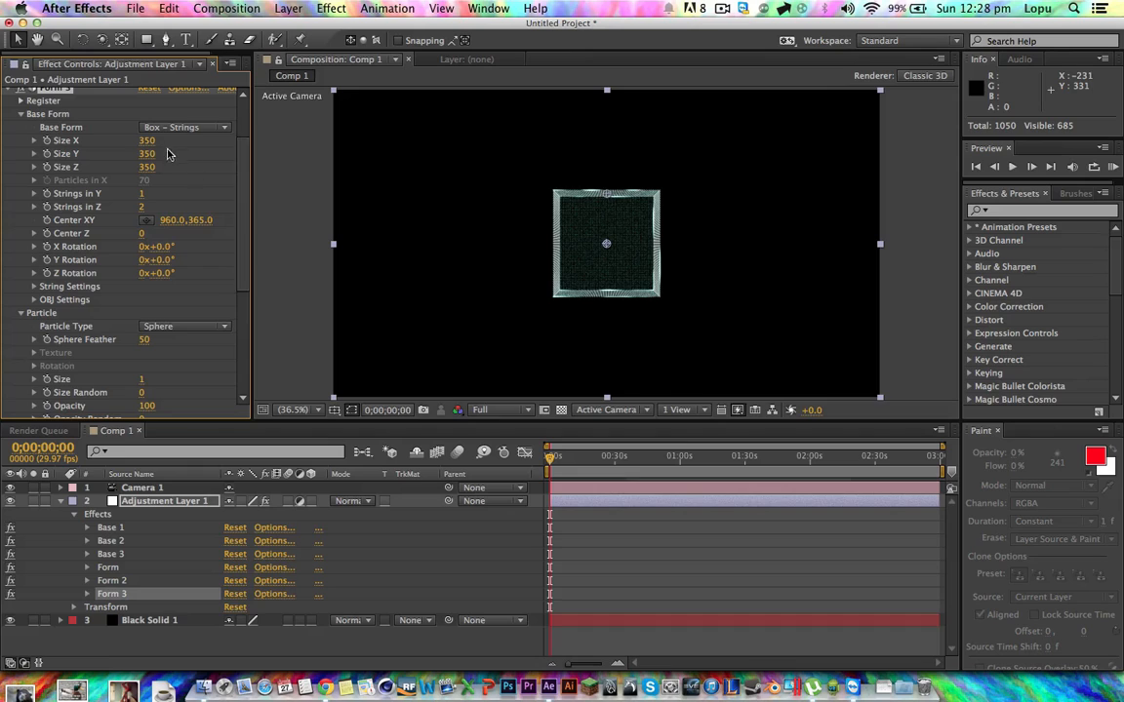
{"action": "scroll", "coordinate": [244, 190], "scroll_direction": "up", "scroll_amount": 3}
{"action": "left_click", "coordinate": [10, 160]}
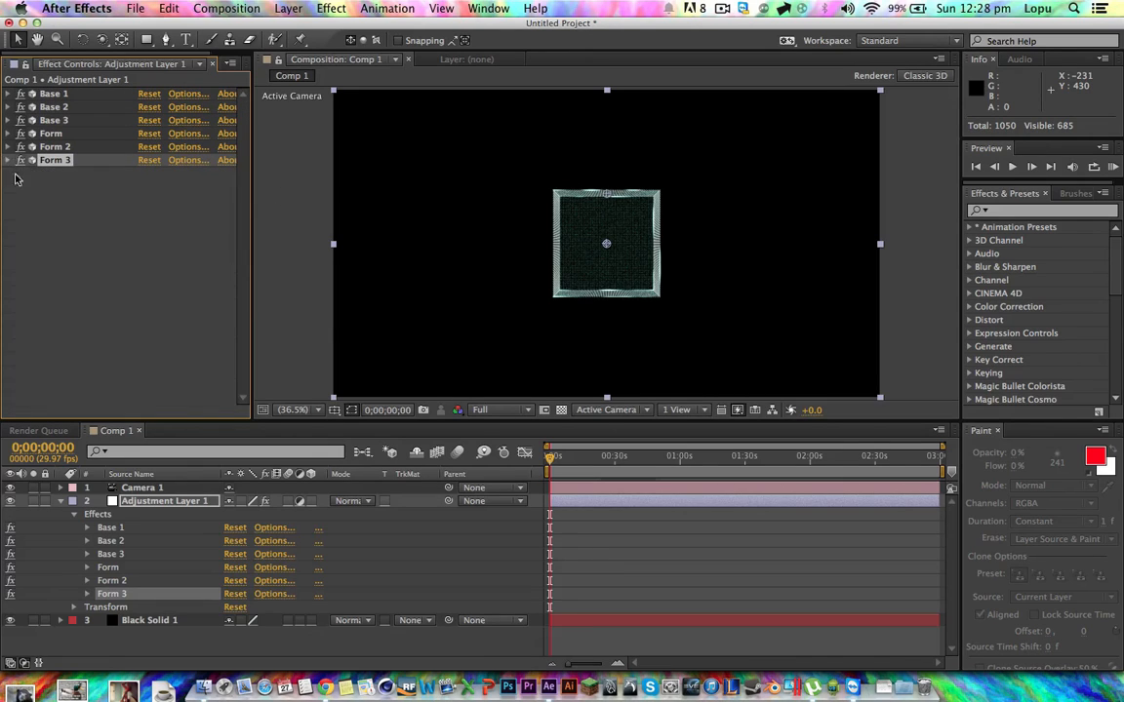
- Duplicate Form 2, offset the X value of the copy's Center XY by -350 to 785, and collapse the copy's settings
{"action": "left_click", "coordinate": [51, 147]}
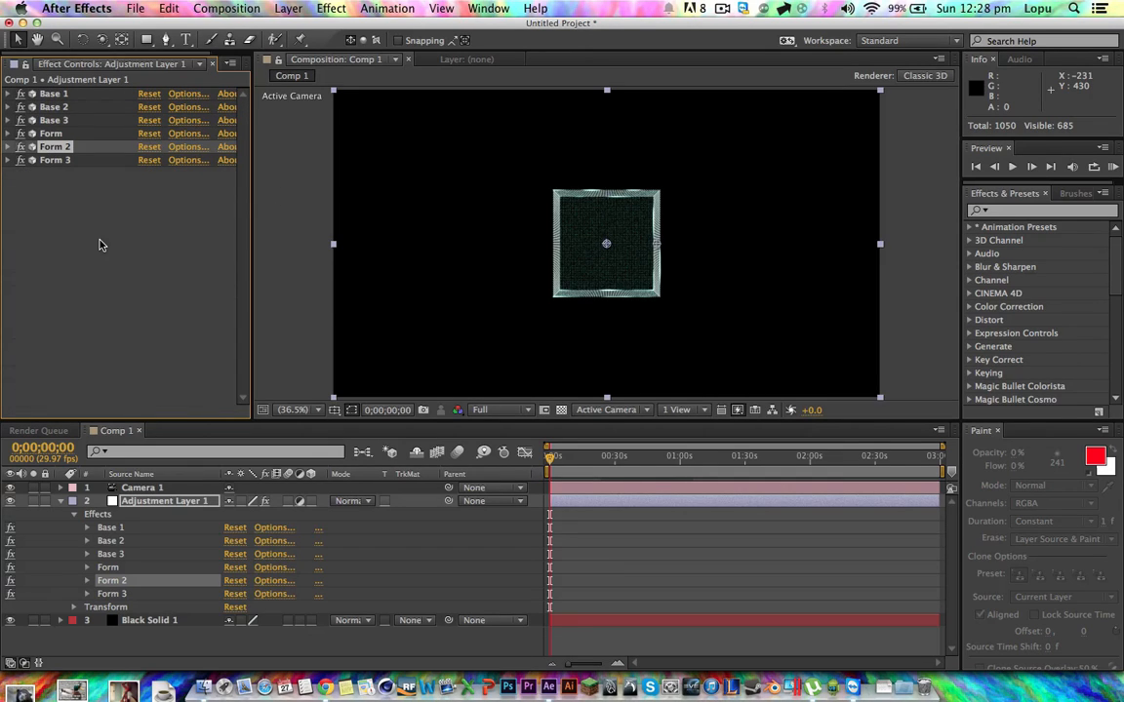
{"action": "key", "text": "super+d"}
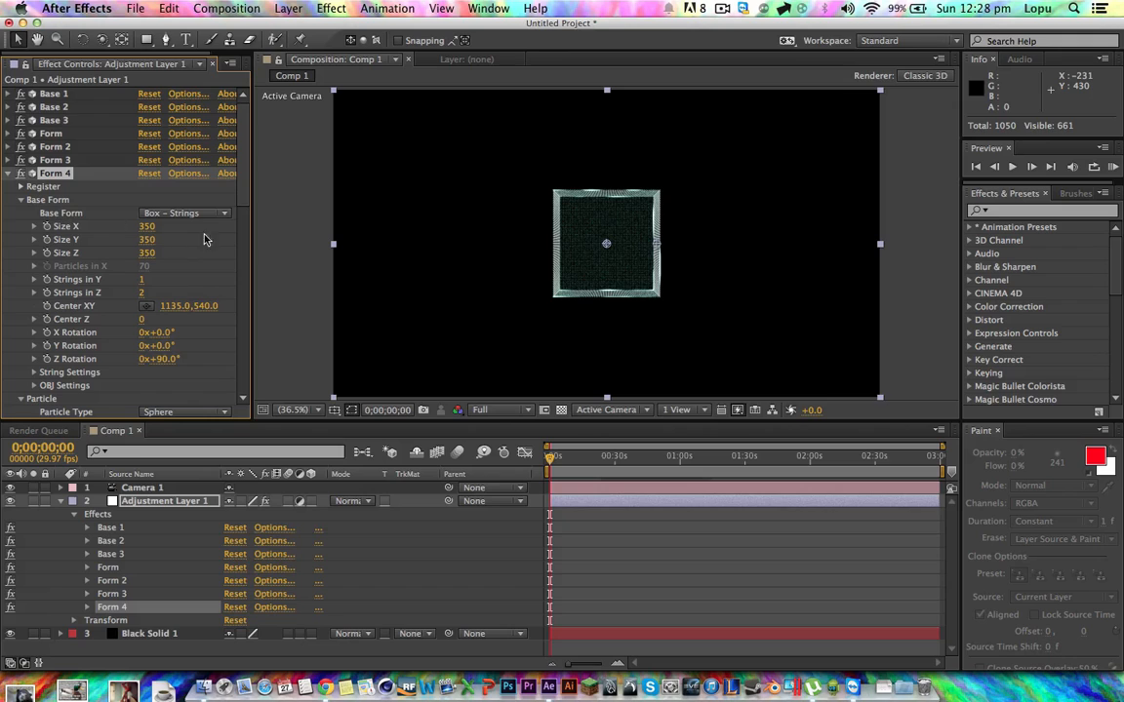
{"action": "left_click", "coordinate": [177, 306]}
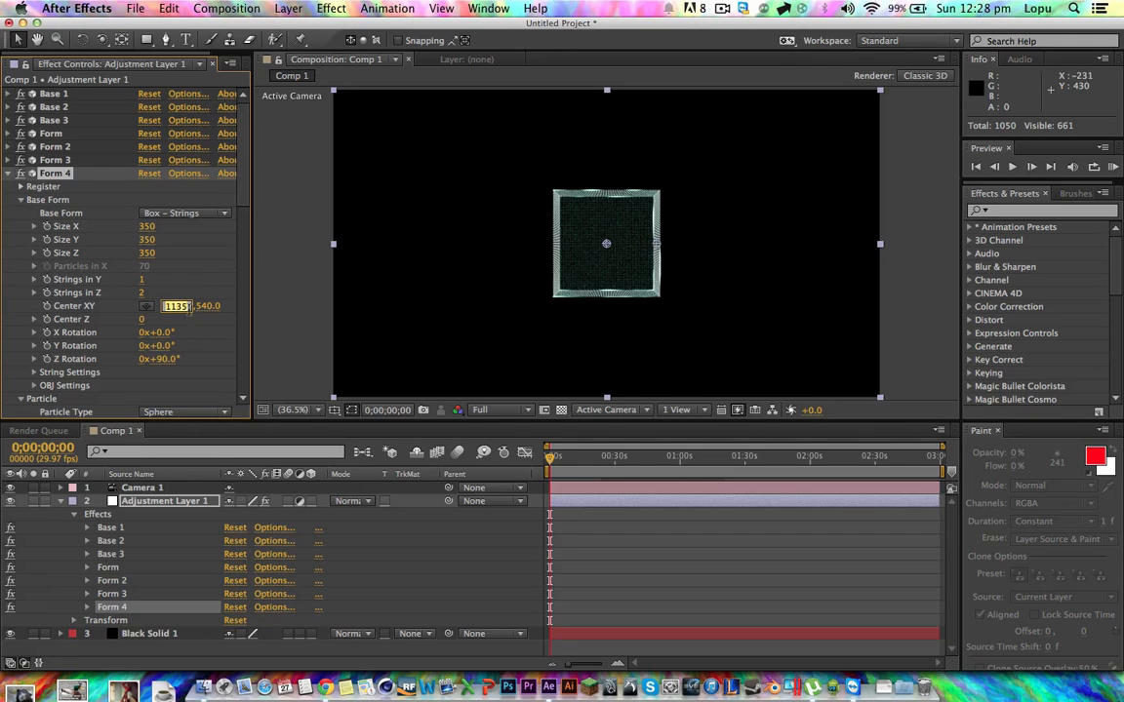
{"action": "left_click", "coordinate": [189, 308]}
{"action": "type", "text": "-350"}
{"action": "key", "text": "Return"}
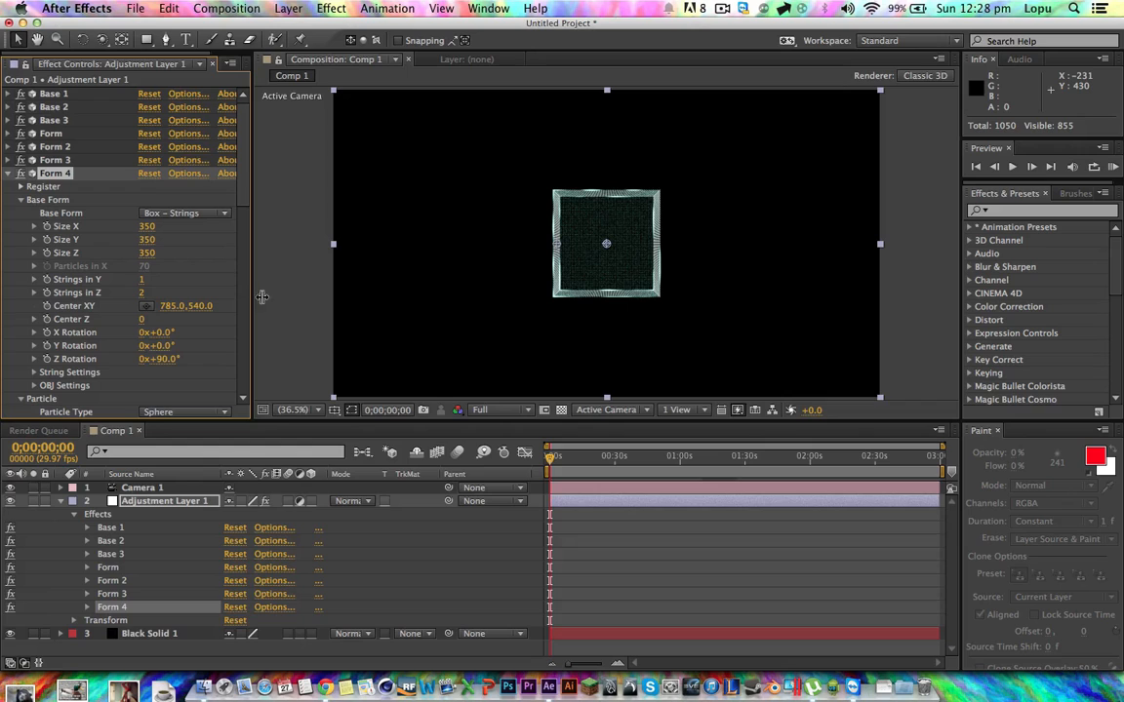
{"action": "left_click", "coordinate": [484, 539]}
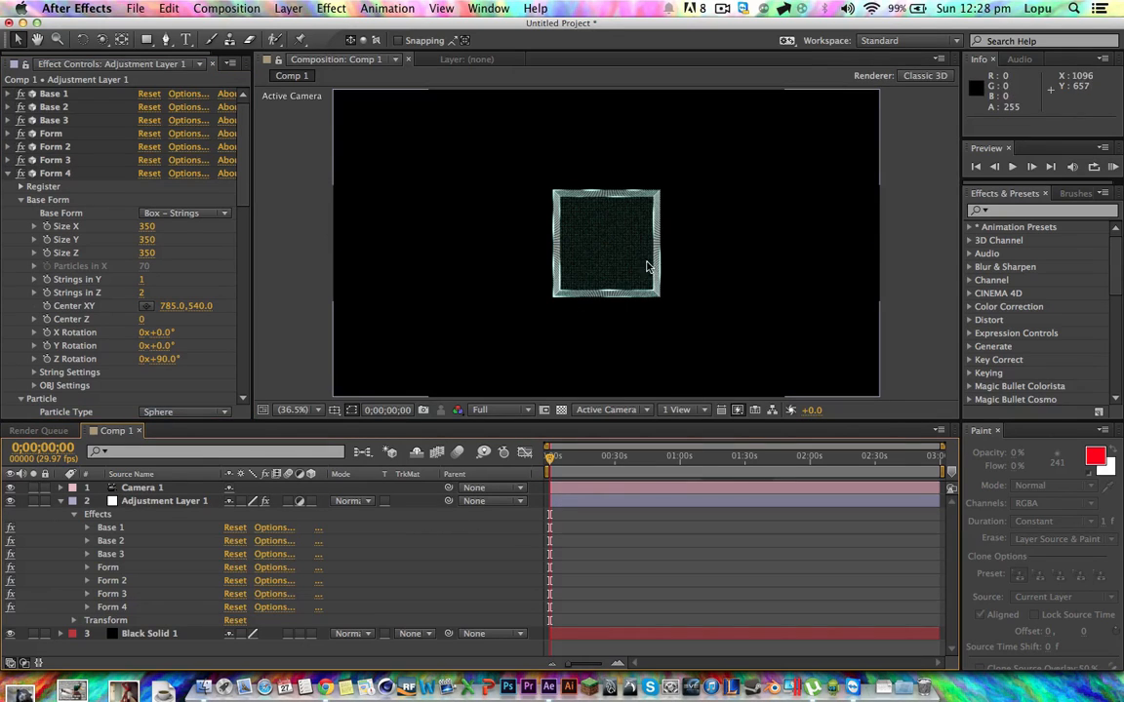
{"action": "left_click", "coordinate": [9, 174]}
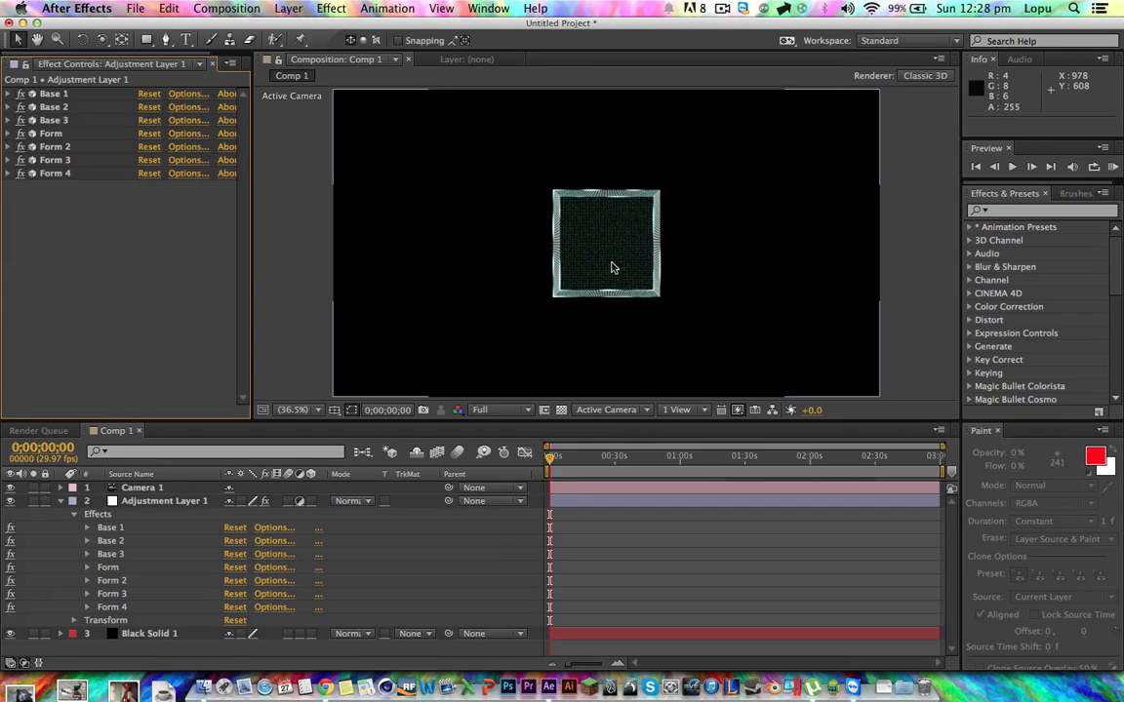
{"action": "scroll", "coordinate": [618, 245], "scroll_direction": "up", "scroll_amount": 4}
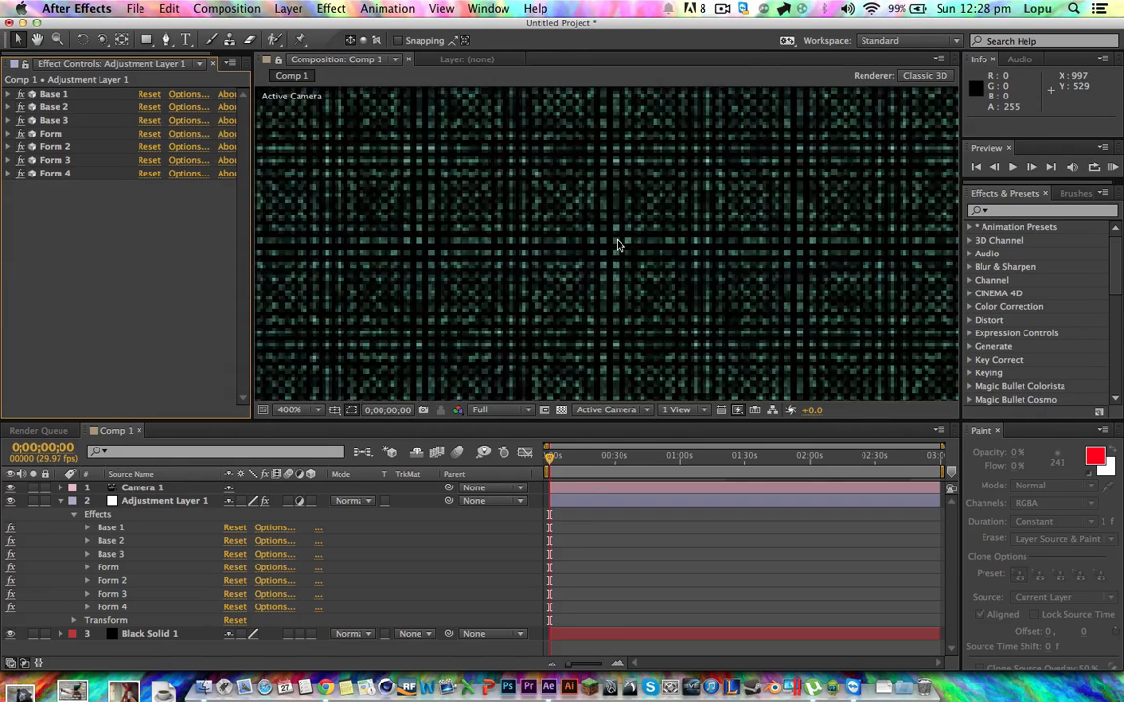
- Set the Size Random of the Base 3 effect's particles to 2
{"action": "scroll", "coordinate": [618, 245], "scroll_direction": "down", "scroll_amount": 2}
{"action": "scroll", "coordinate": [617, 245], "scroll_direction": "down", "scroll_amount": 1}
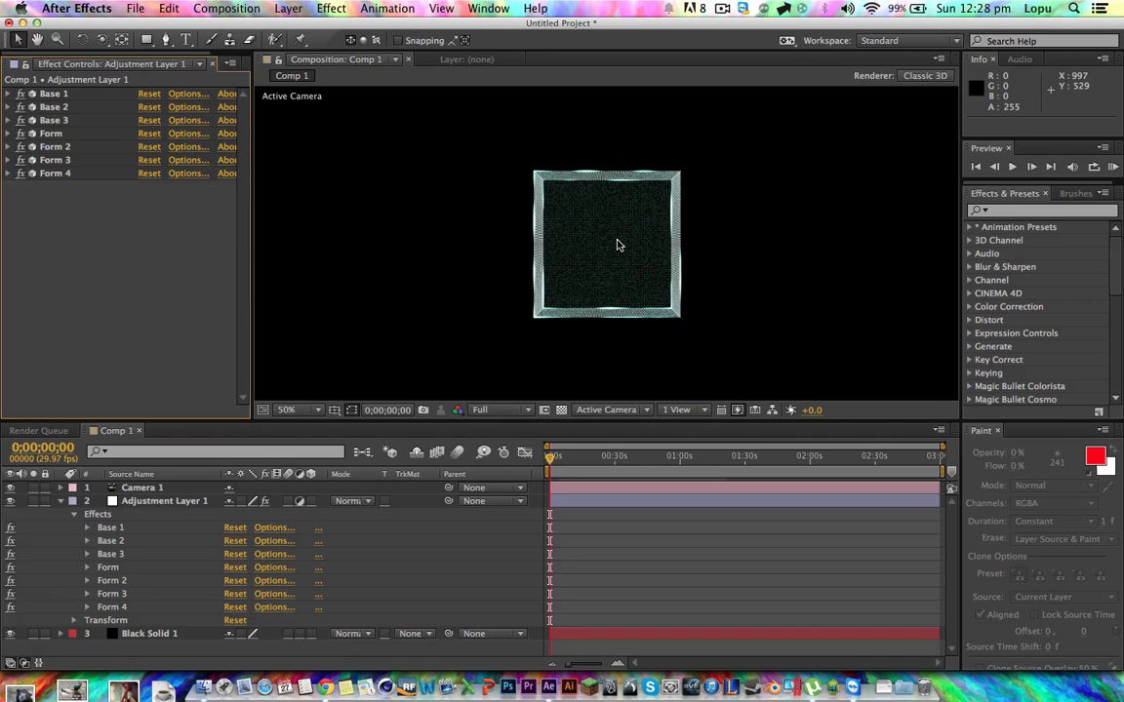
{"action": "scroll", "coordinate": [618, 245], "scroll_direction": "up", "scroll_amount": 1}
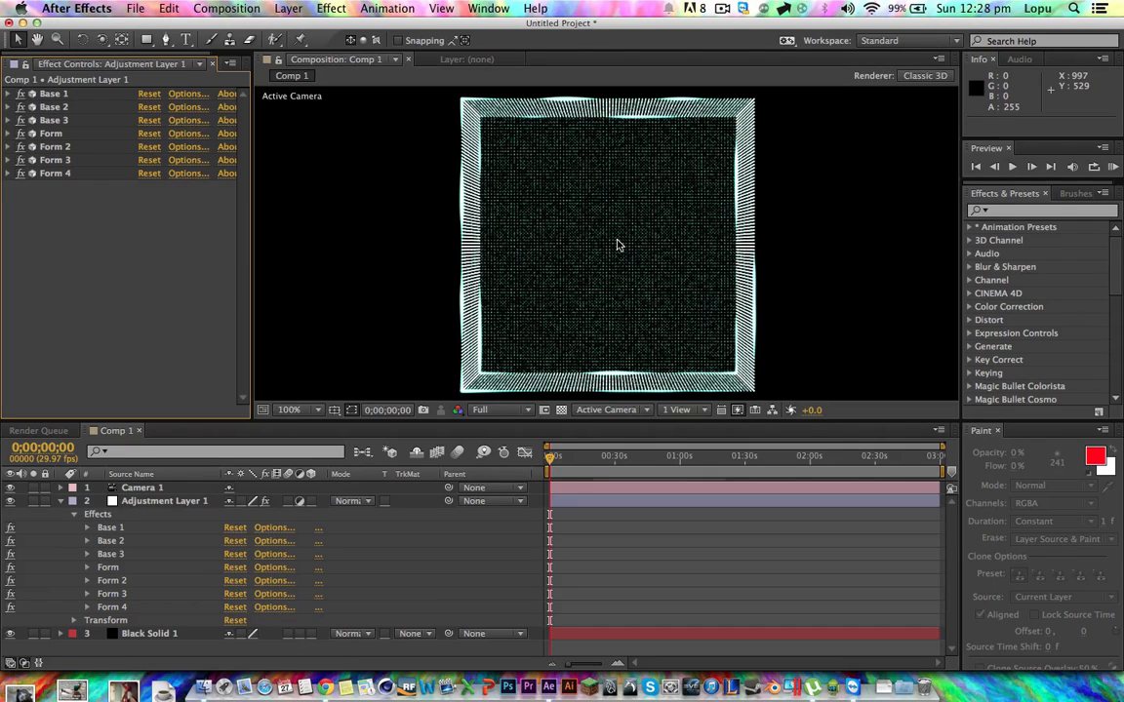
{"action": "left_click", "coordinate": [7, 120]}
{"action": "scroll", "coordinate": [10, 112], "scroll_direction": "down", "scroll_amount": 1}
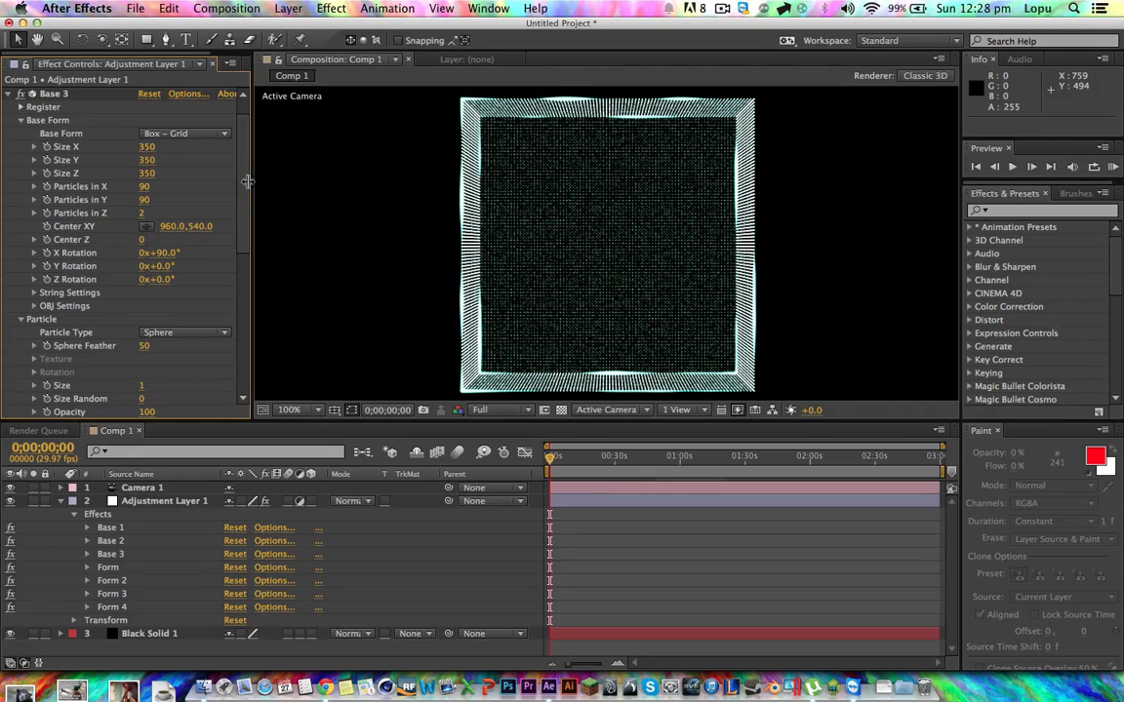
{"action": "left_click_drag", "start_coordinate": [248, 182], "coordinate": [245, 227]}
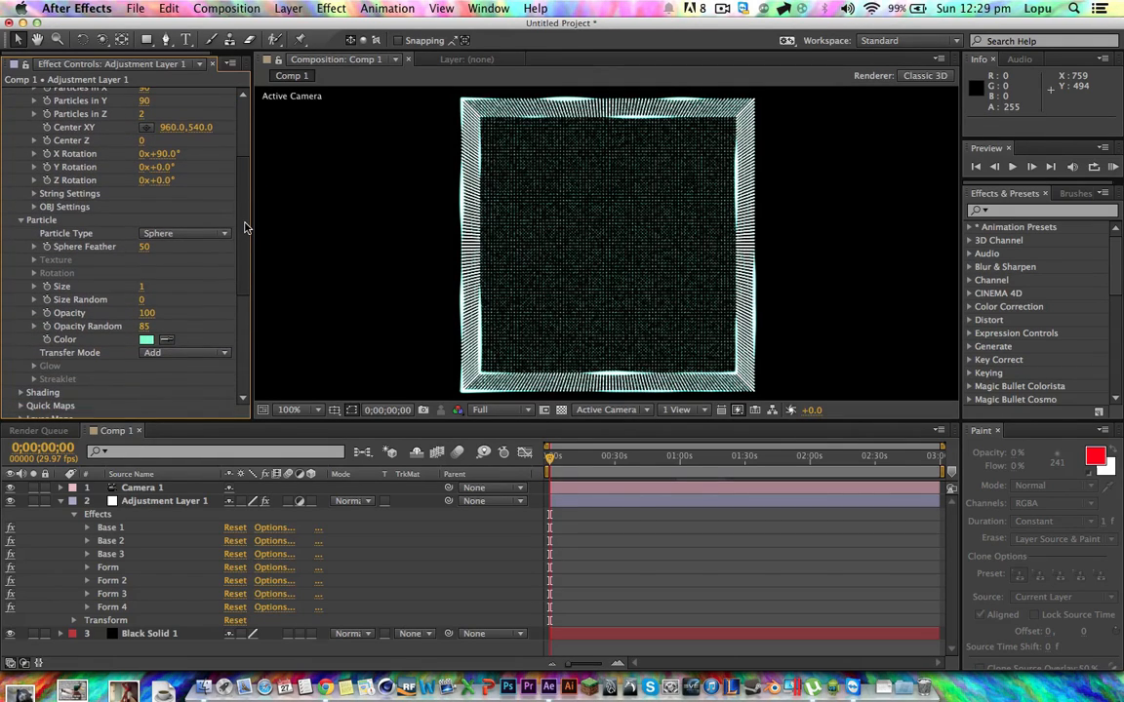
{"action": "left_click", "coordinate": [143, 299]}
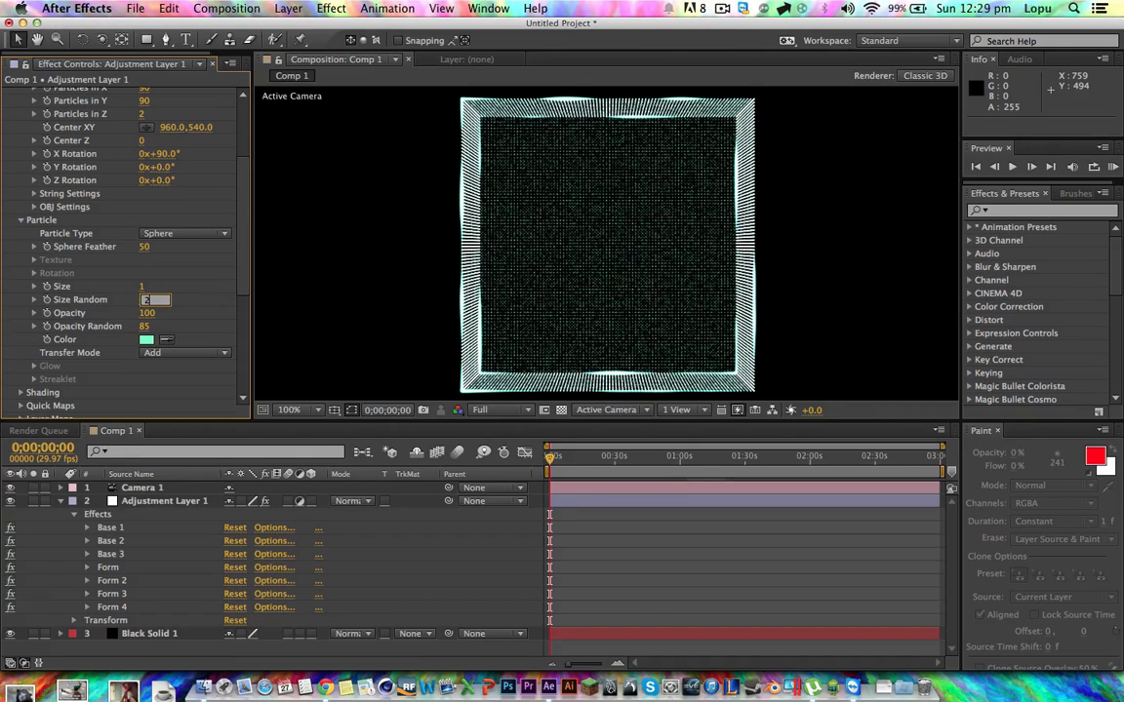
{"action": "type", "text": "2"}
{"action": "key", "text": "Return"}
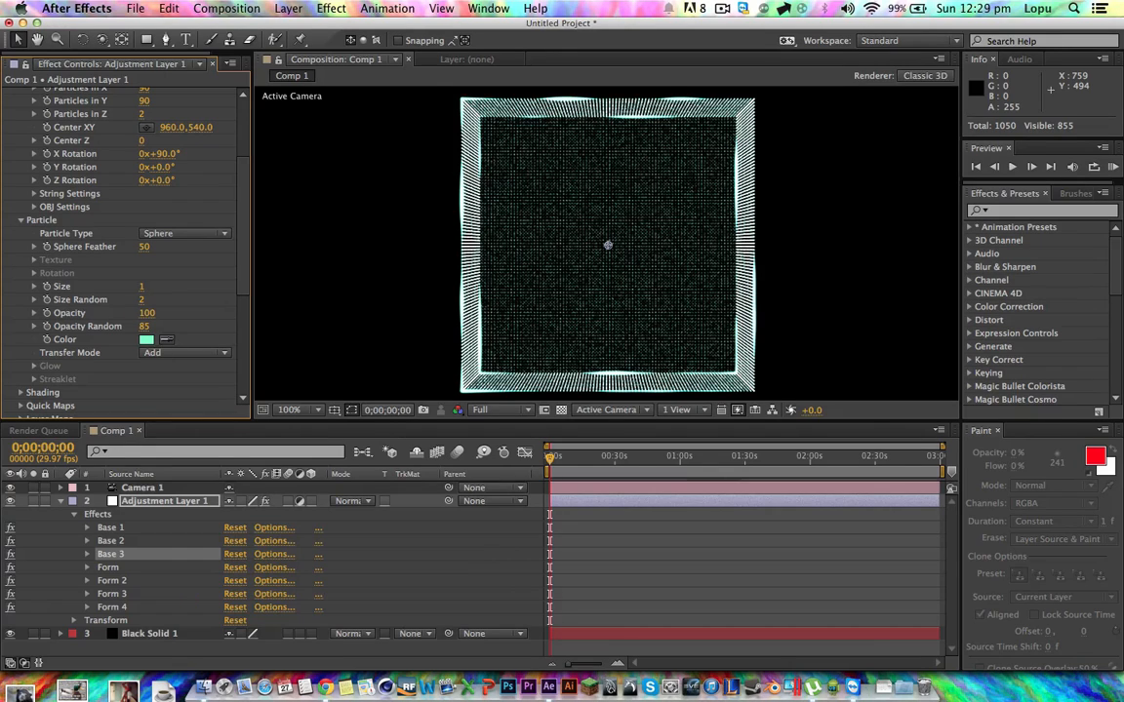
- Raise the Size Random of the Base 3 particles to 5
{"action": "left_click", "coordinate": [143, 300]}
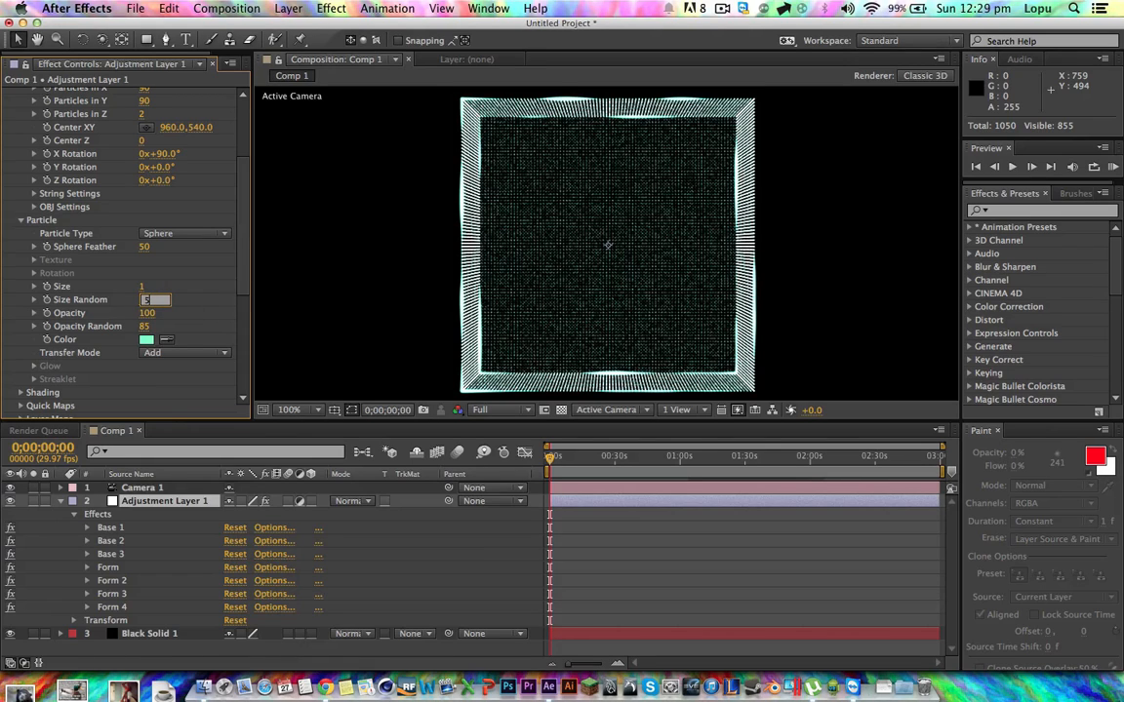
{"action": "type", "text": "5"}
{"action": "key", "text": "Return"}
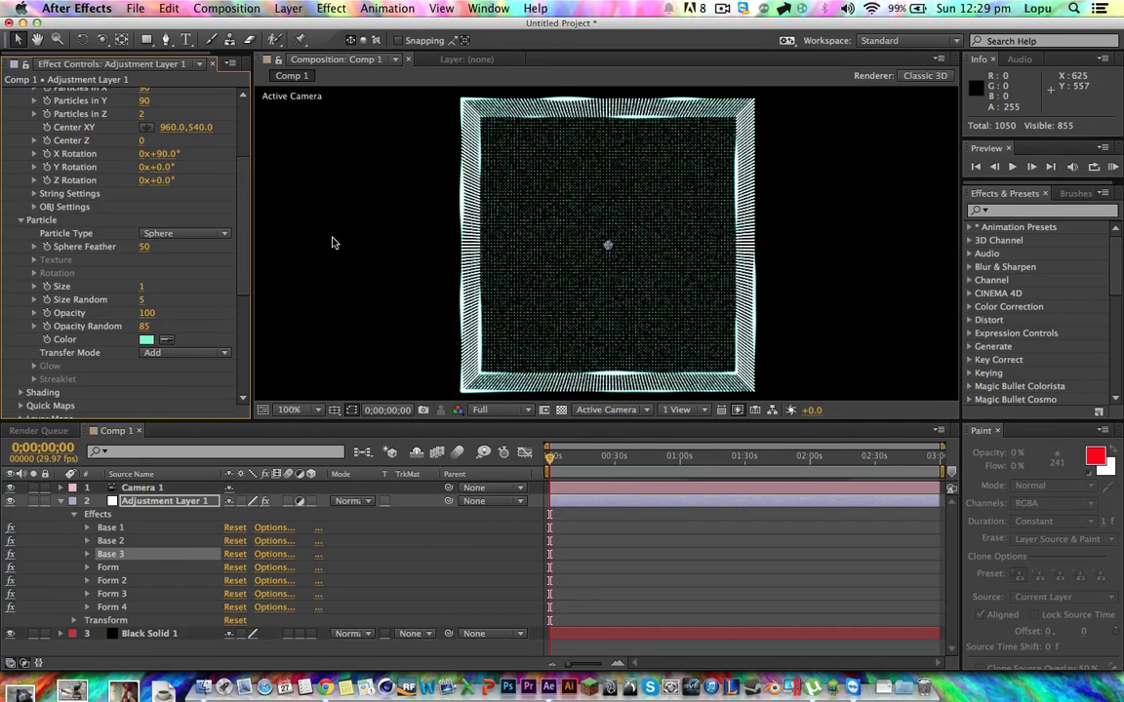
- Return the Size Random of the Base 3 particles to 0
{"action": "scroll", "coordinate": [229, 143], "scroll_direction": "up", "scroll_amount": 3}
{"action": "scroll", "coordinate": [229, 143], "scroll_direction": "down", "scroll_amount": 2}
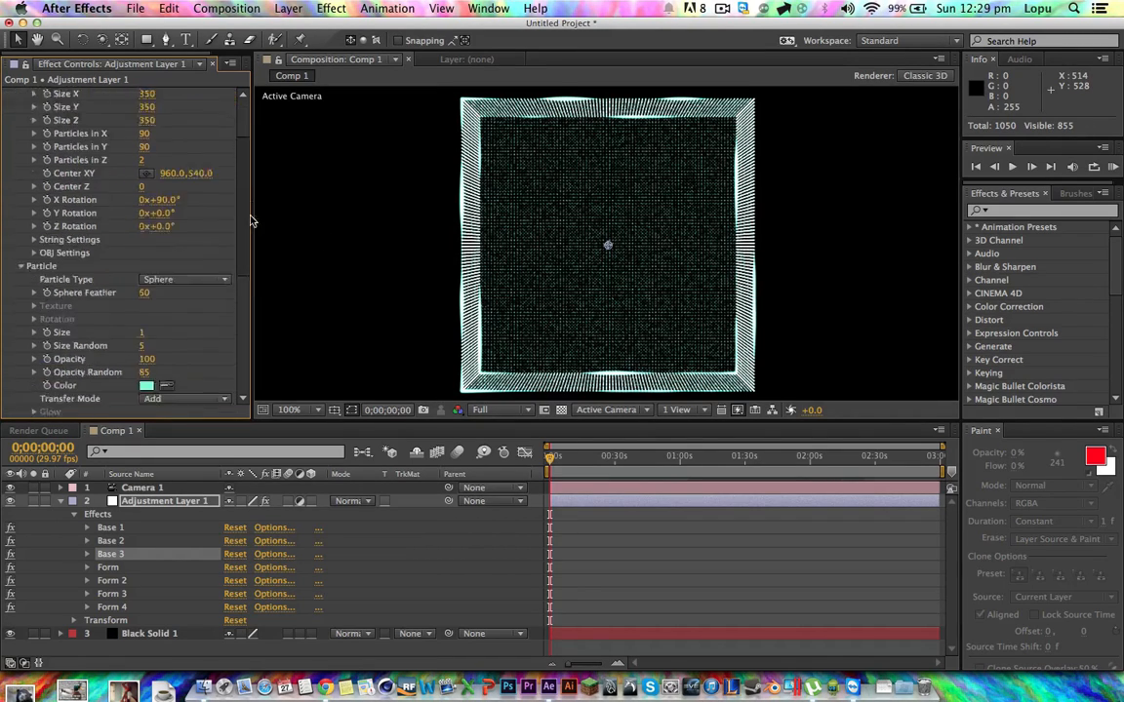
{"action": "scroll", "coordinate": [156, 265], "scroll_direction": "down", "scroll_amount": 2}
{"action": "left_click", "coordinate": [144, 264]}
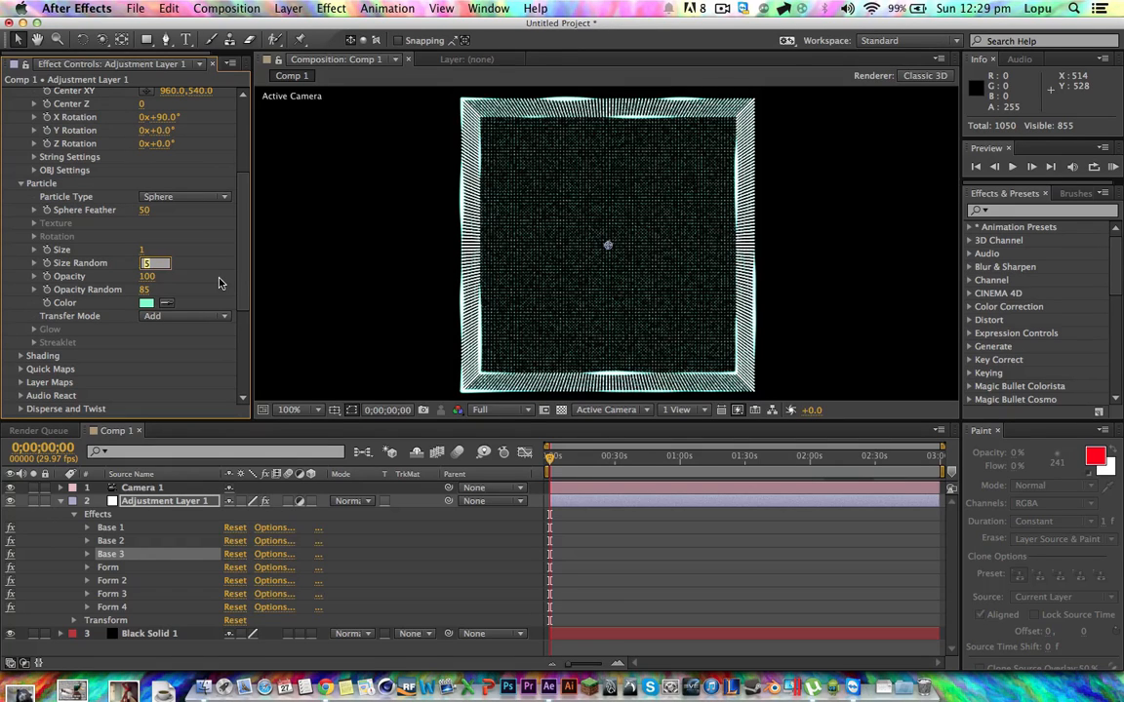
{"action": "type", "text": "0"}
{"action": "key", "text": "Return"}
{"action": "left_click_drag", "start_coordinate": [169, 289], "coordinate": [251, 194]}
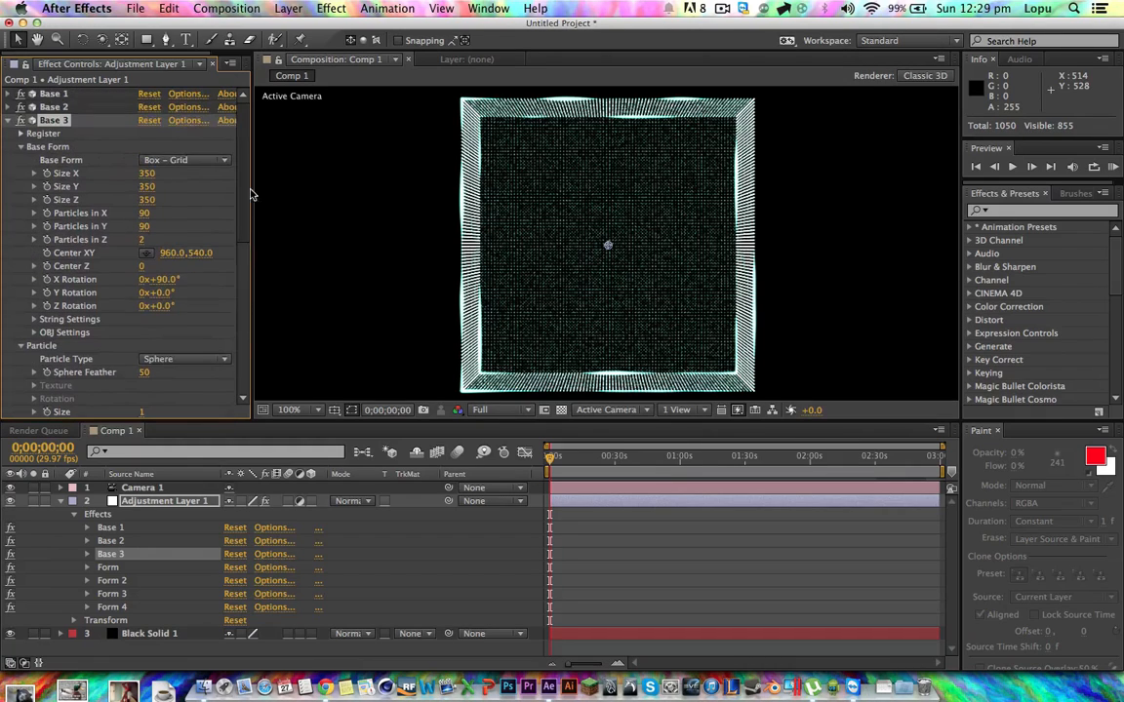
- Collapse the Base 3 effect and set the particle Opacity Random of Base 2 to 100
{"action": "left_click", "coordinate": [9, 120]}
{"action": "left_click", "coordinate": [9, 106]}
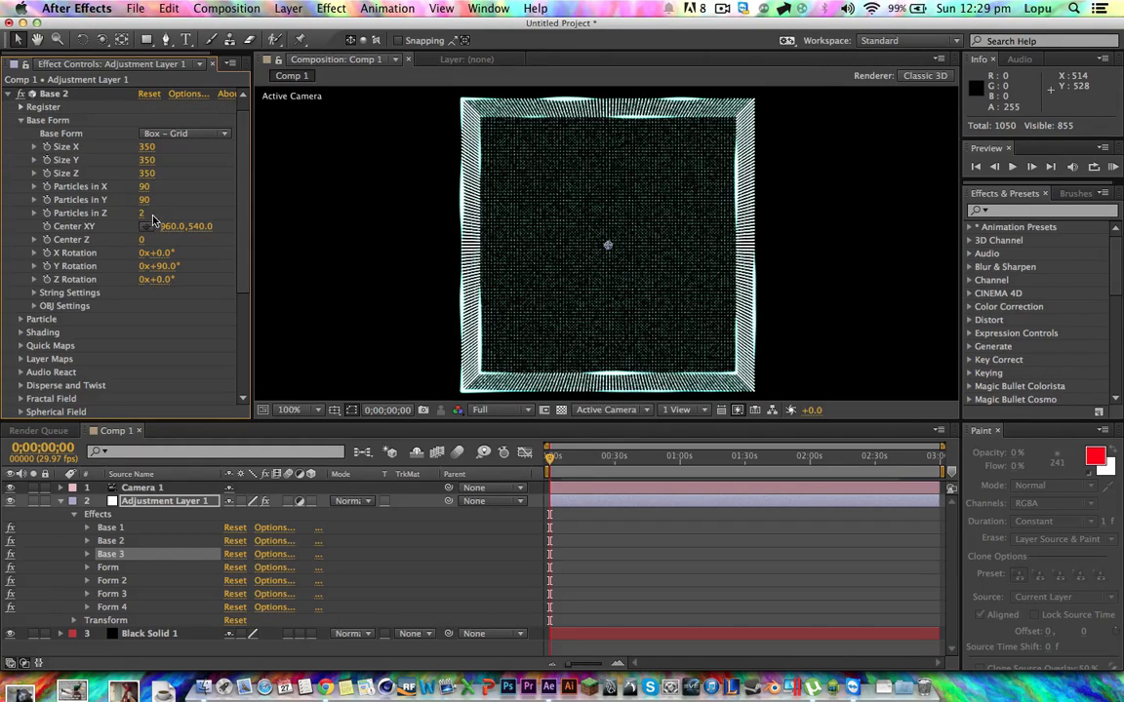
{"action": "left_click", "coordinate": [21, 319]}
{"action": "scroll", "coordinate": [34, 324], "scroll_direction": "down", "scroll_amount": 3}
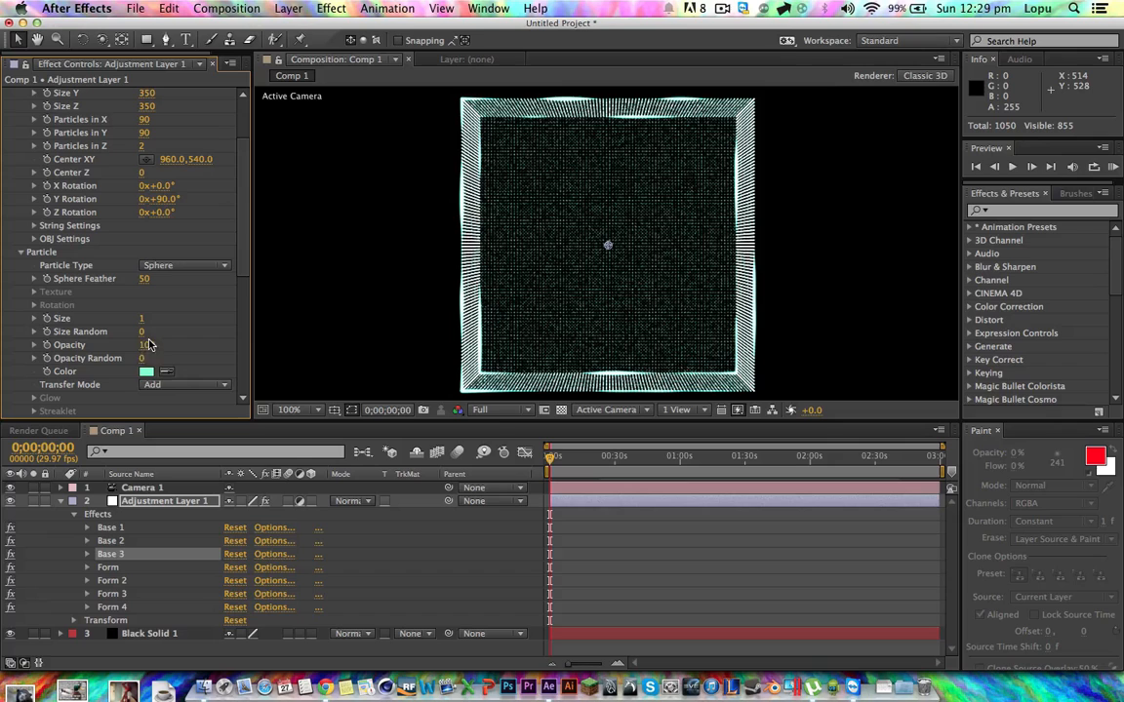
{"action": "left_click_drag", "start_coordinate": [142, 364], "coordinate": [280, 356]}
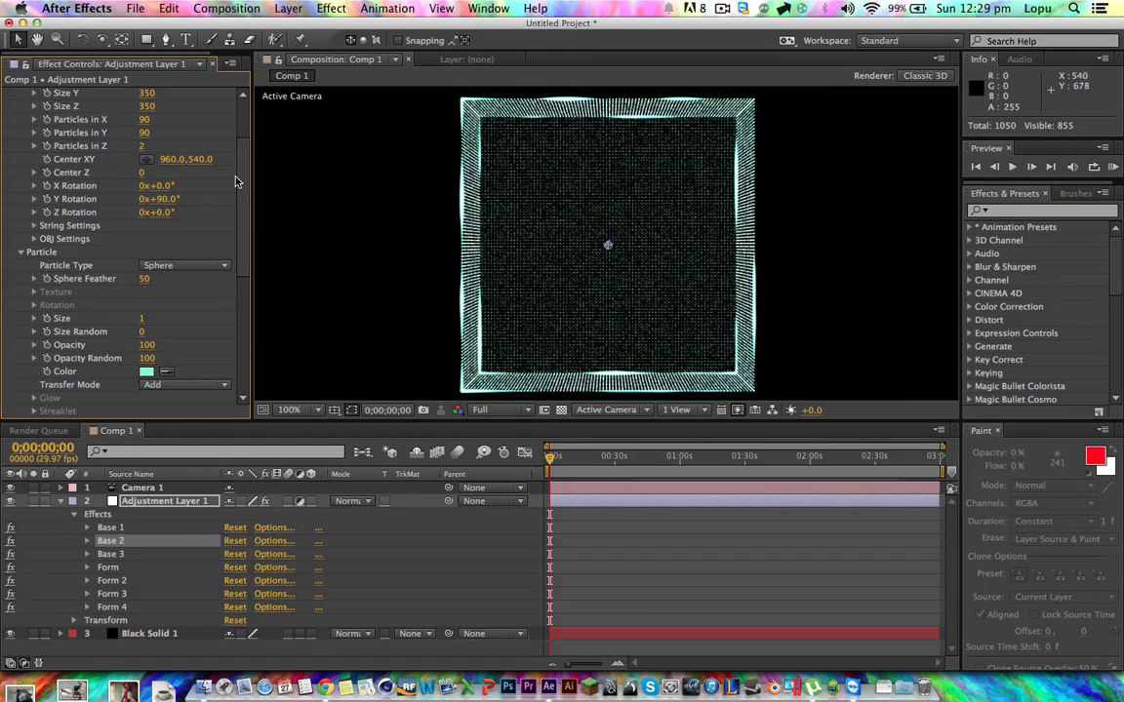
- Set the particle Opacity Random of Base 1 to 100 and collapse the effect's settings
{"action": "scroll", "coordinate": [127, 195], "scroll_direction": "up", "scroll_amount": 3}
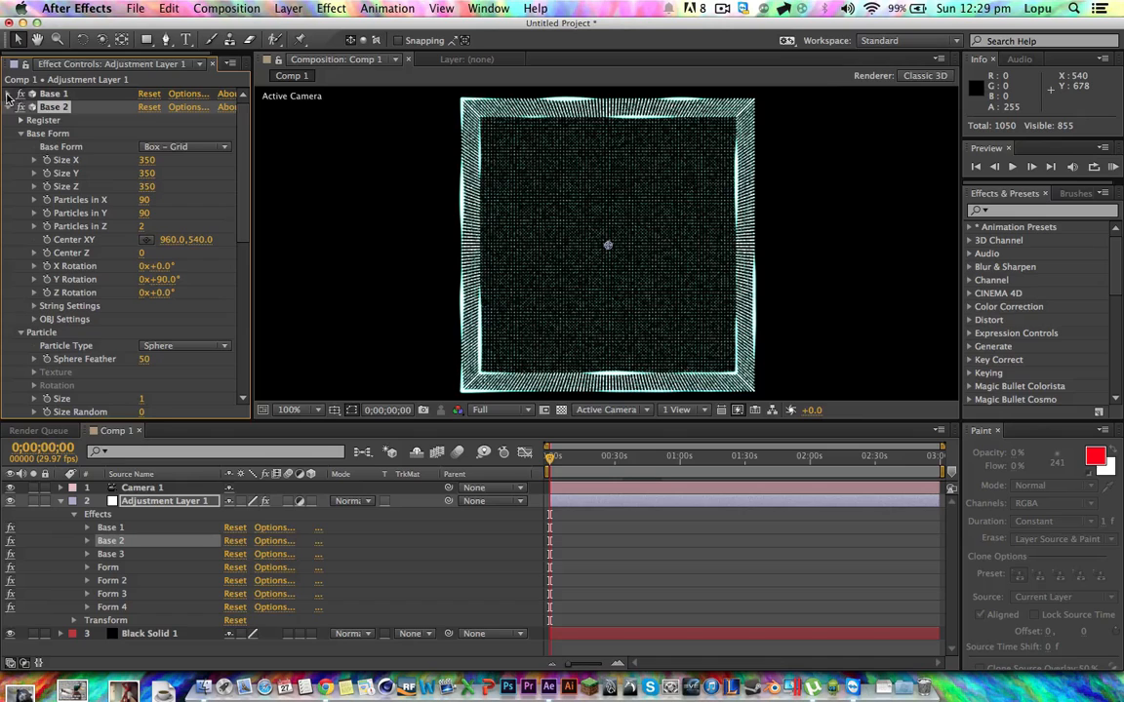
{"action": "left_click", "coordinate": [9, 94]}
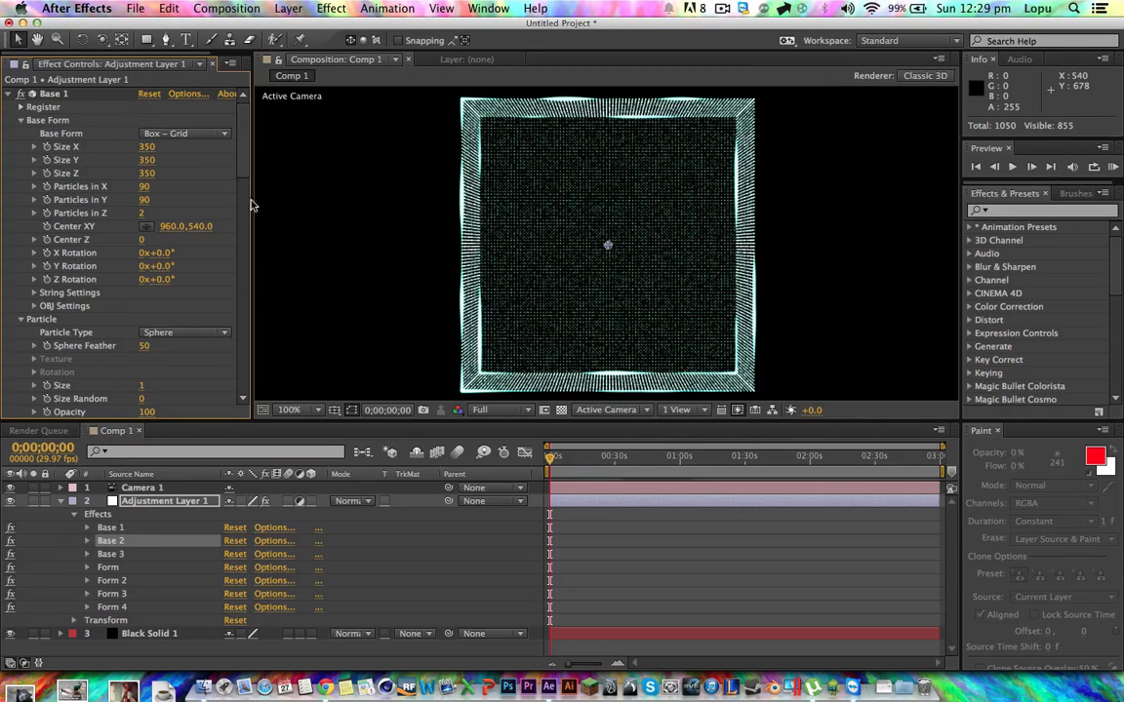
{"action": "scroll", "coordinate": [225, 156], "scroll_direction": "down", "scroll_amount": 1}
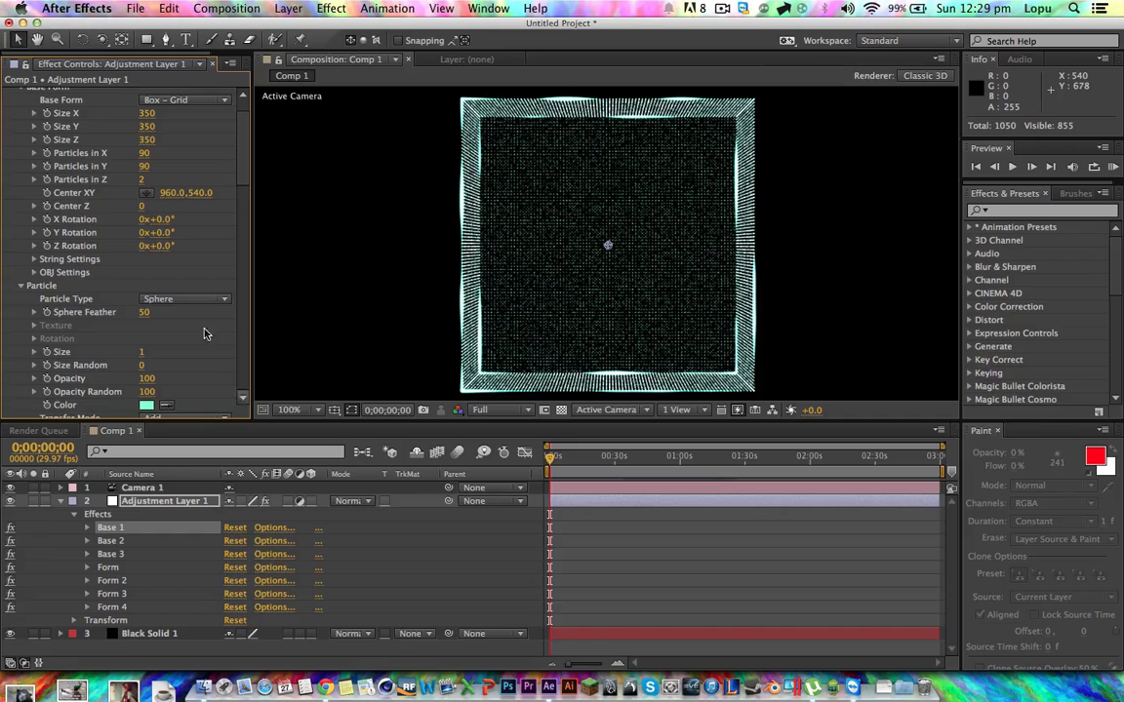
{"action": "scroll", "coordinate": [177, 204], "scroll_direction": "up", "scroll_amount": 1}
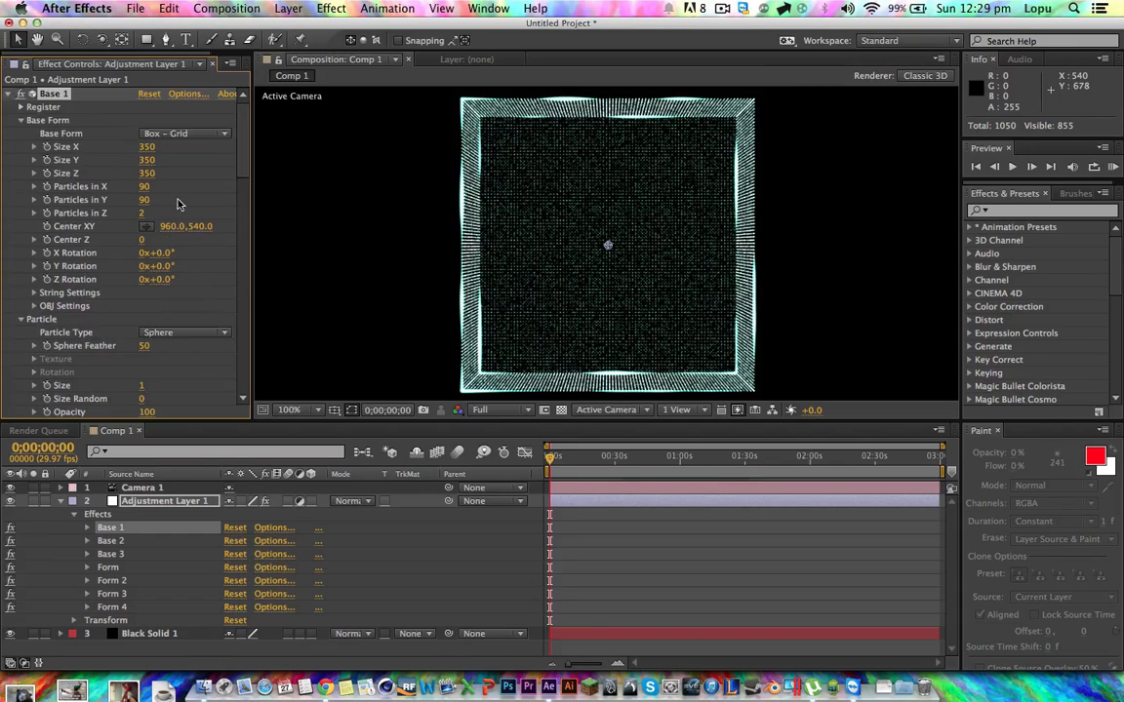
{"action": "left_click", "coordinate": [8, 93]}
{"action": "left_click", "coordinate": [111, 296]}
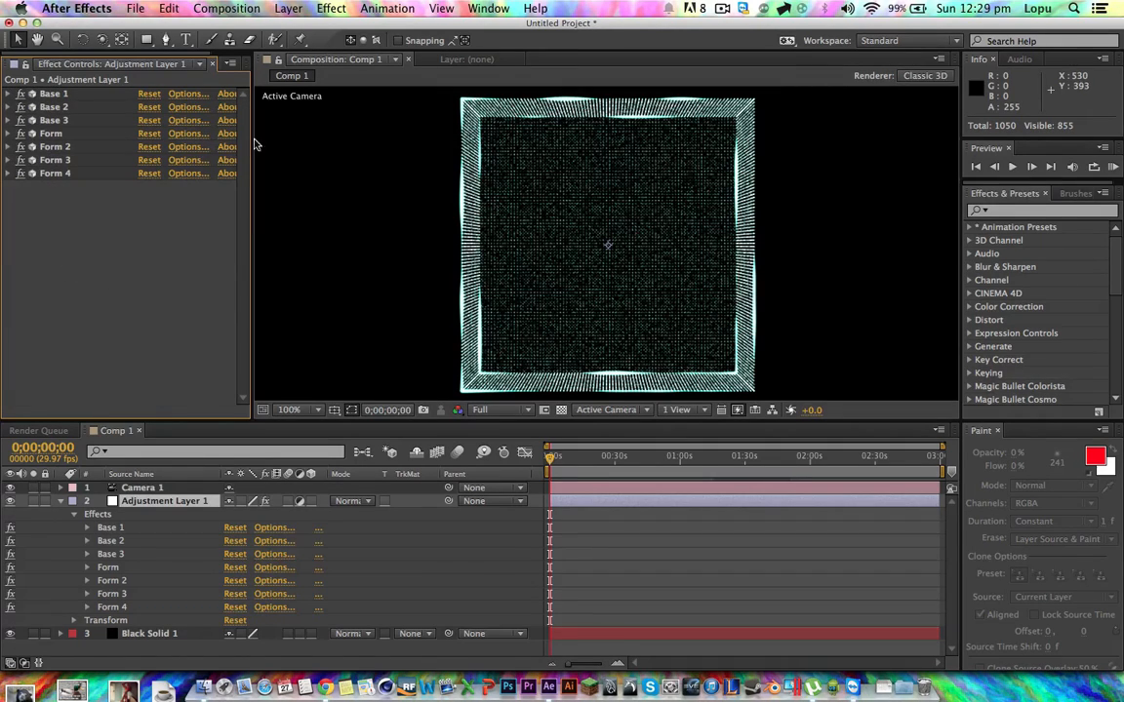
- Set the Affect Size in the Fractal Field settings of the Form 4 effect to 4
{"action": "left_click", "coordinate": [293, 410]}
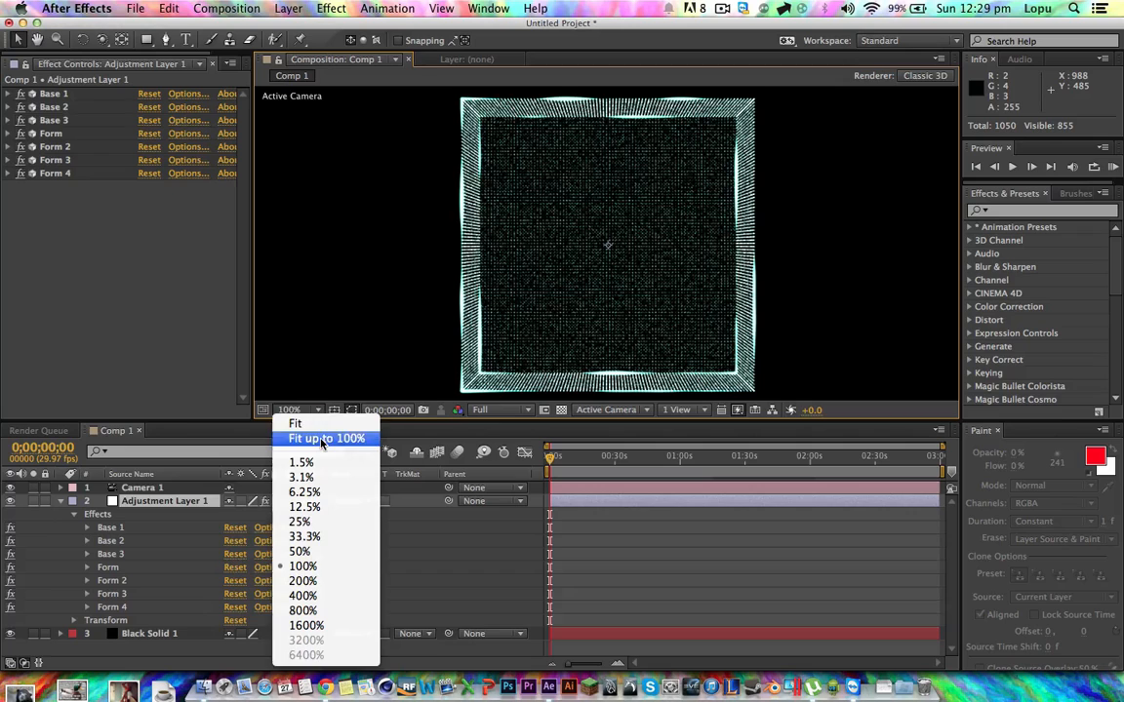
{"action": "left_click", "coordinate": [326, 431]}
{"action": "left_click", "coordinate": [492, 586]}
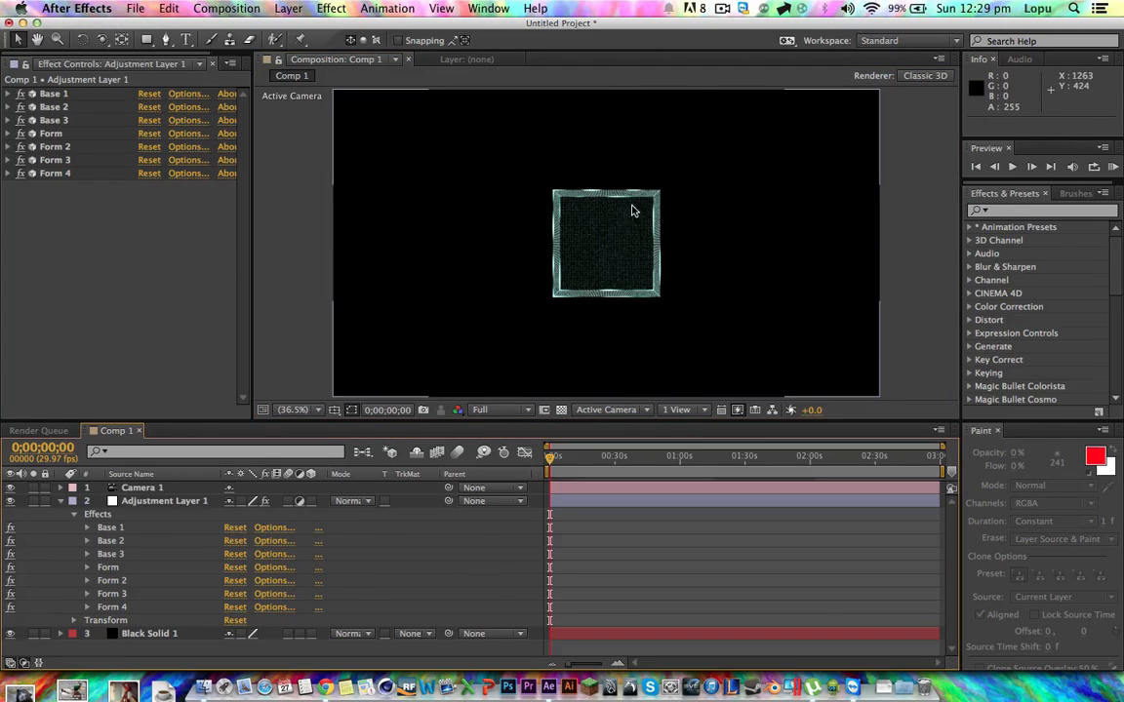
{"action": "left_click", "coordinate": [8, 173]}
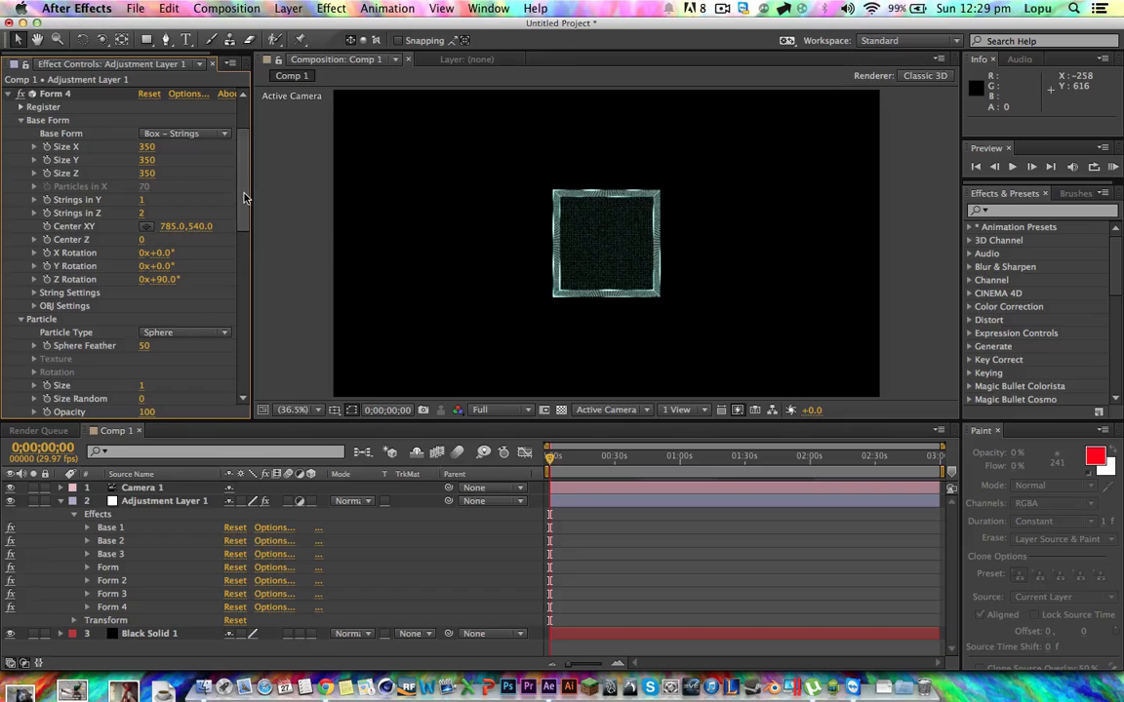
{"action": "scroll", "coordinate": [219, 173], "scroll_direction": "down", "scroll_amount": 10}
{"action": "left_click", "coordinate": [142, 272]}
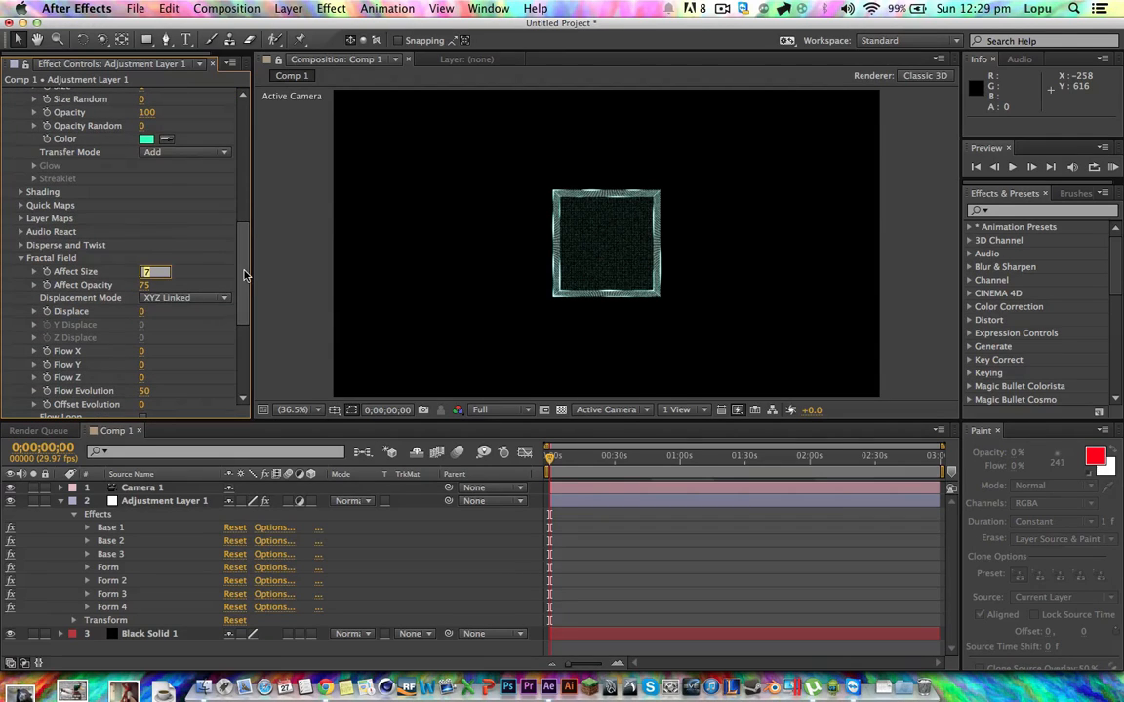
{"action": "type", "text": "4"}
{"action": "key", "text": "Return"}
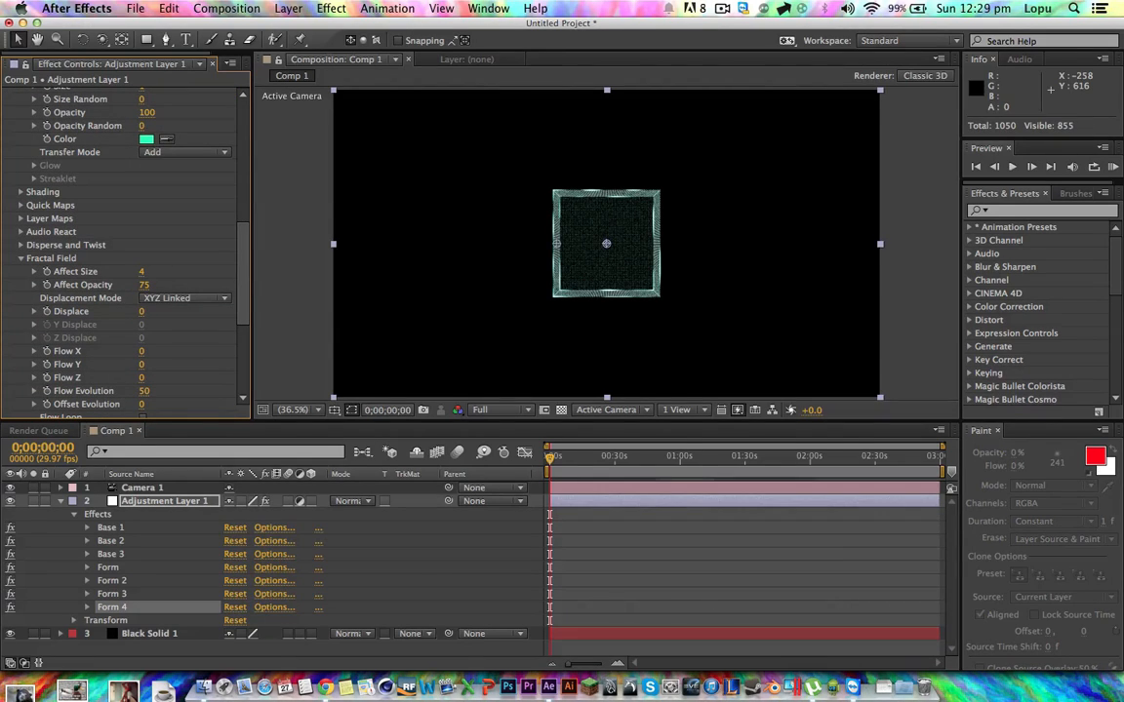
- Expand the settings of the Form 3, Form 2 and Form effects
{"action": "scroll", "coordinate": [200, 239], "scroll_direction": "up", "scroll_amount": 15}
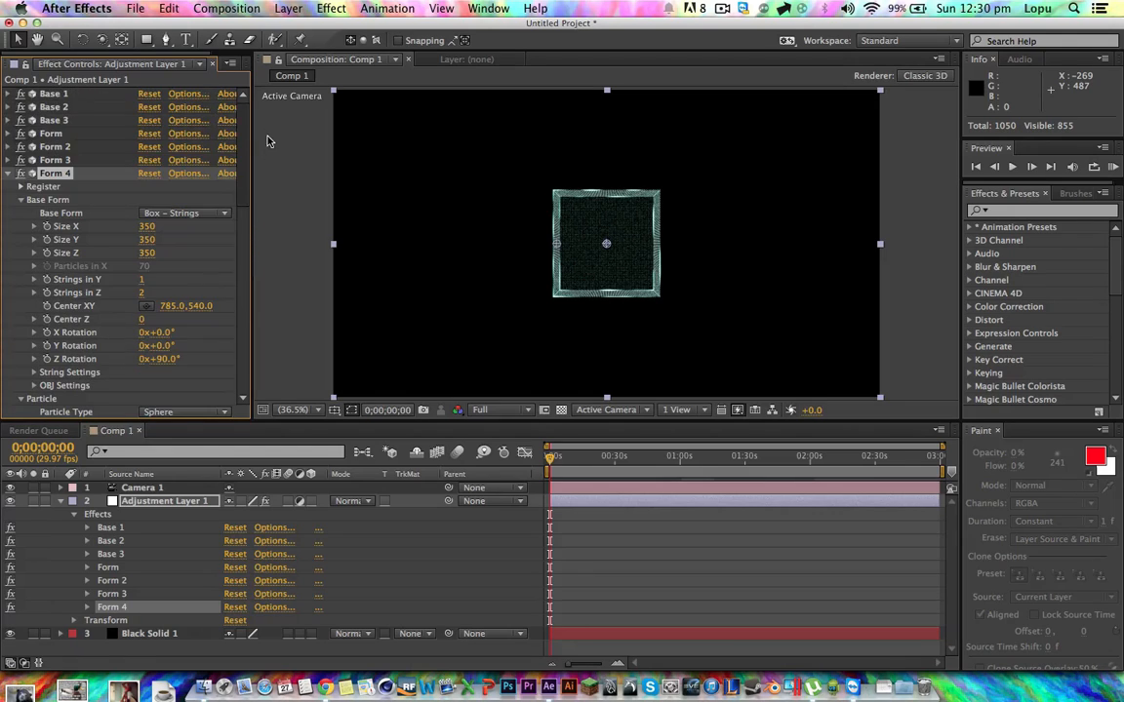
{"action": "left_click", "coordinate": [8, 160]}
{"action": "left_click_drag", "start_coordinate": [244, 149], "coordinate": [245, 147]}
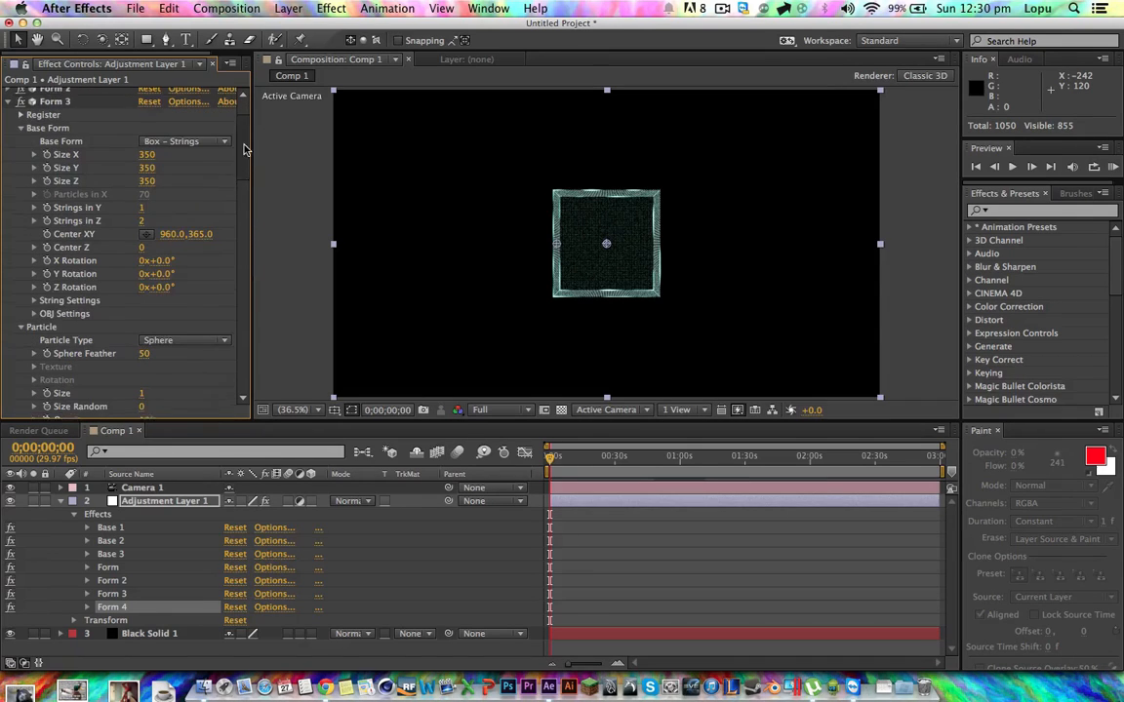
{"action": "scroll", "coordinate": [245, 148], "scroll_direction": "up", "scroll_amount": 3}
{"action": "left_click", "coordinate": [9, 146]}
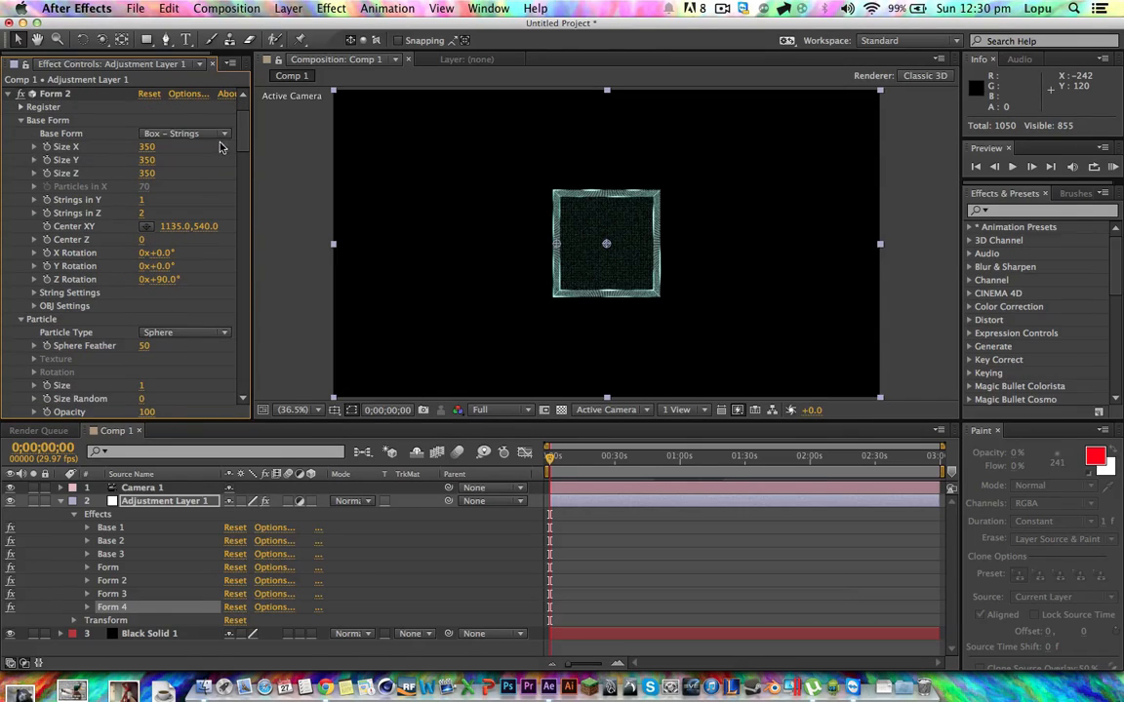
{"action": "scroll", "coordinate": [222, 93], "scroll_direction": "up", "scroll_amount": 3}
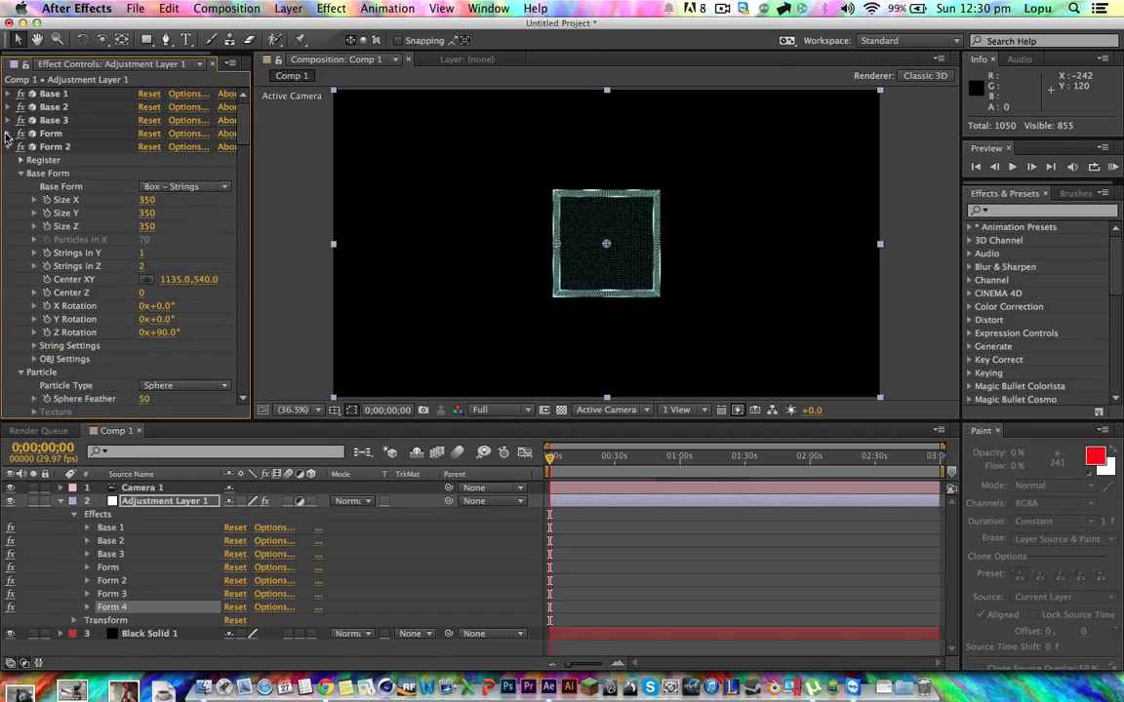
{"action": "left_click", "coordinate": [7, 133]}
- Expand the Form effect's Disperse and Twist and Fractal Field settings and open its Affect Size for editing
{"action": "scroll", "coordinate": [19, 234], "scroll_direction": "down", "scroll_amount": 3}
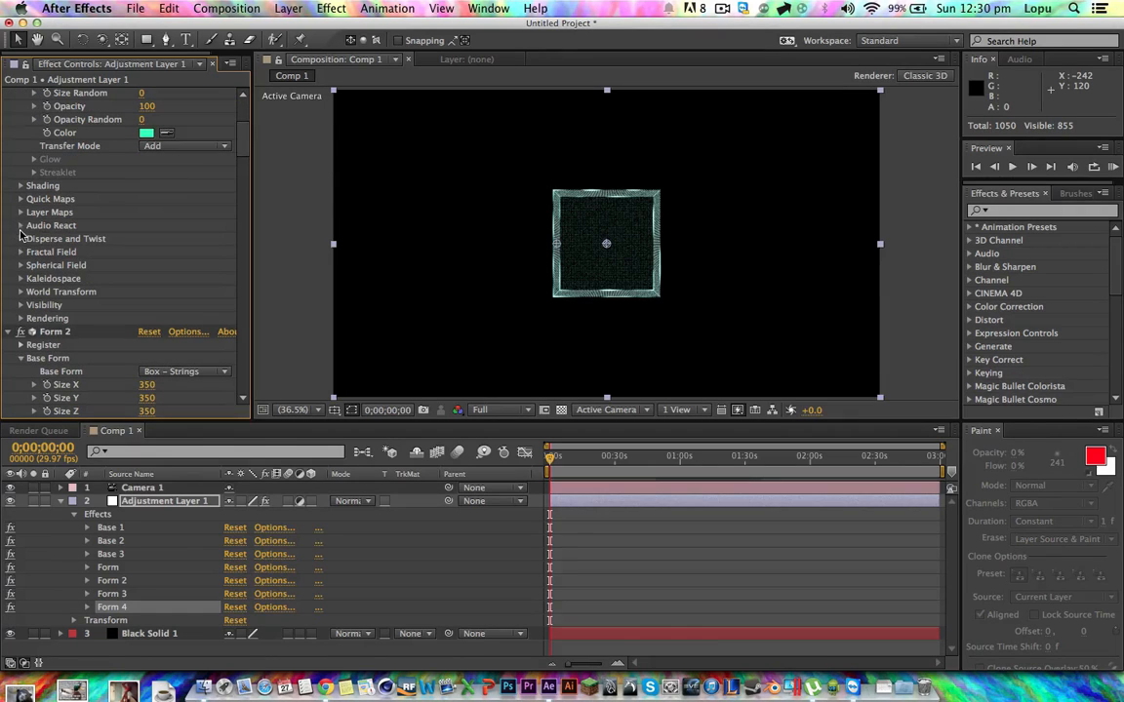
{"action": "left_click", "coordinate": [20, 239]}
{"action": "left_click", "coordinate": [21, 279]}
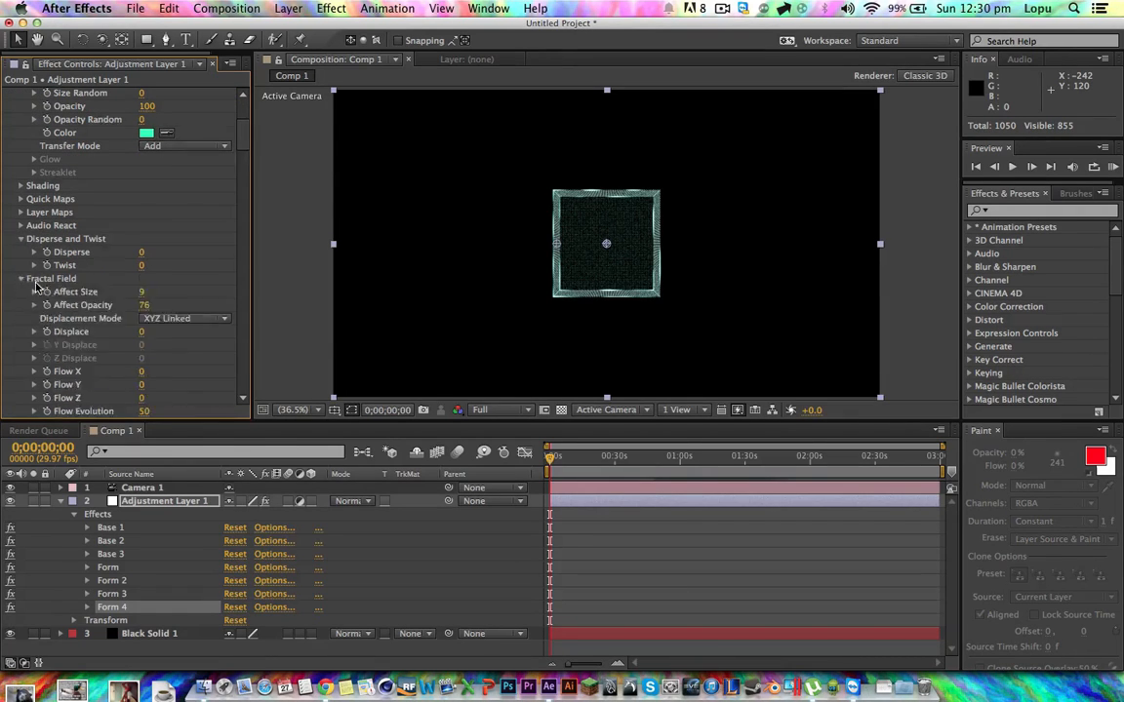
{"action": "scroll", "coordinate": [153, 186], "scroll_direction": "down", "scroll_amount": 8}
{"action": "left_click", "coordinate": [141, 132]}
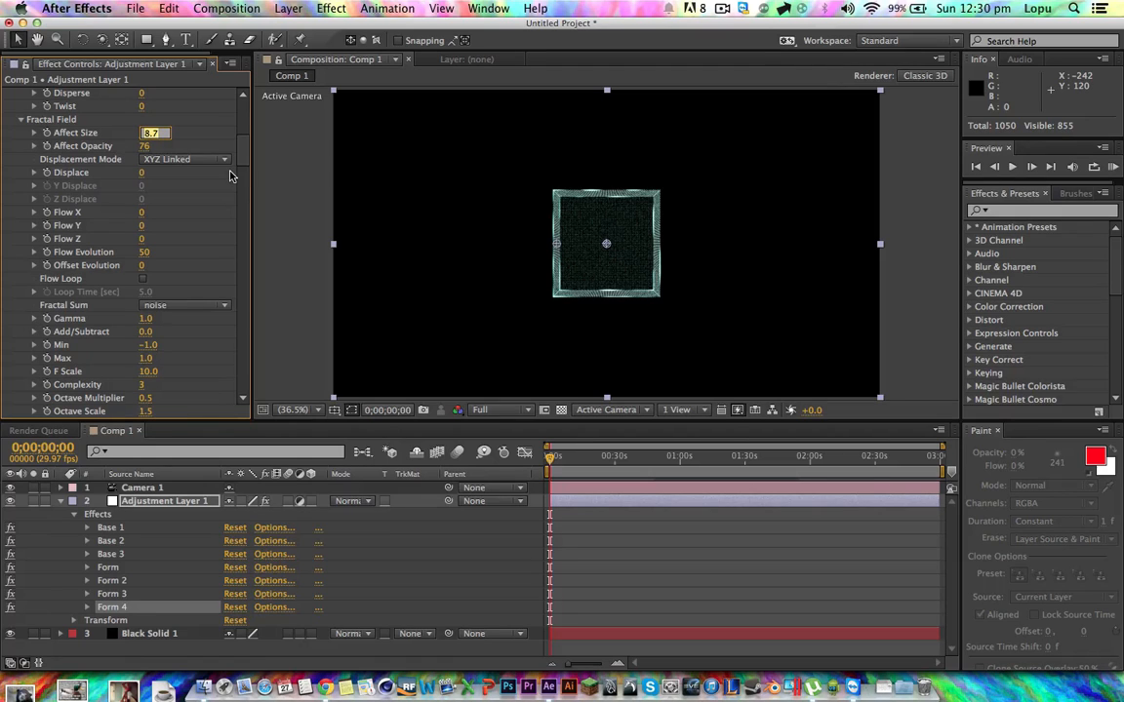
{"action": "key", "text": "Return"}
- Set the Fractal Field Affect Size of the Form 2 effect to 4
{"action": "left_click_drag", "start_coordinate": [241, 147], "coordinate": [235, 224]}
{"action": "left_click", "coordinate": [141, 235]}
{"action": "type", "text": "4"}
{"action": "key", "text": "Return"}
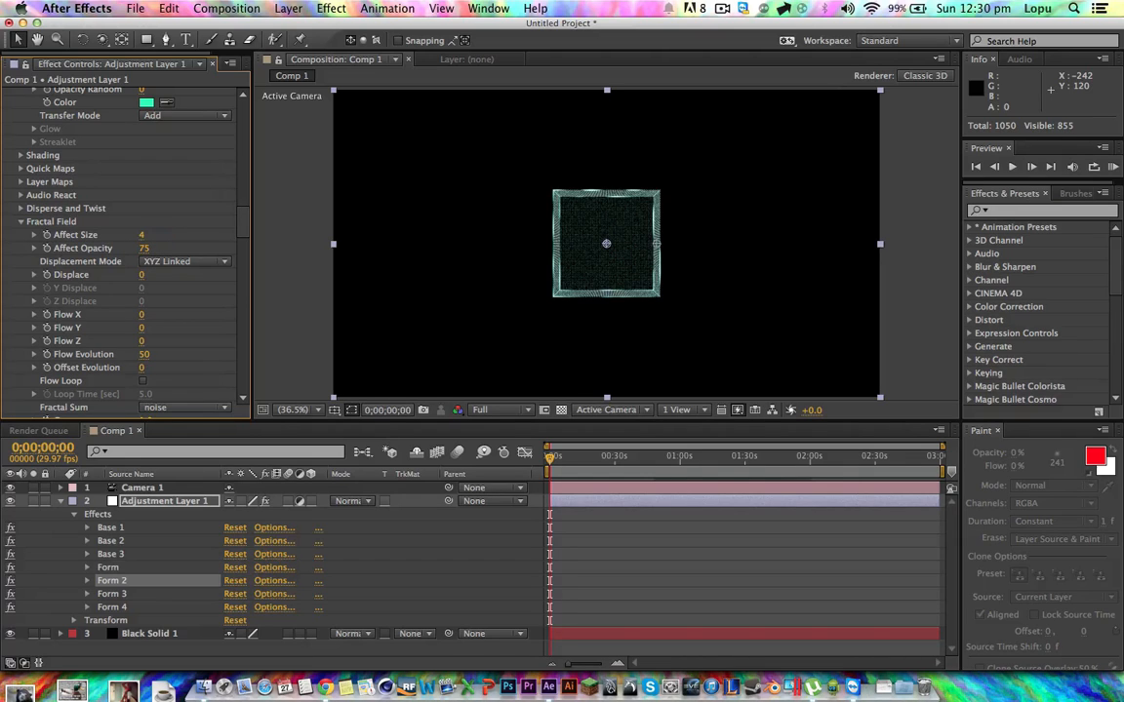
- Expand the Fractal Field settings of the Form 3 effect and set Affect Size to 4
{"action": "left_click_drag", "start_coordinate": [243, 227], "coordinate": [244, 293]}
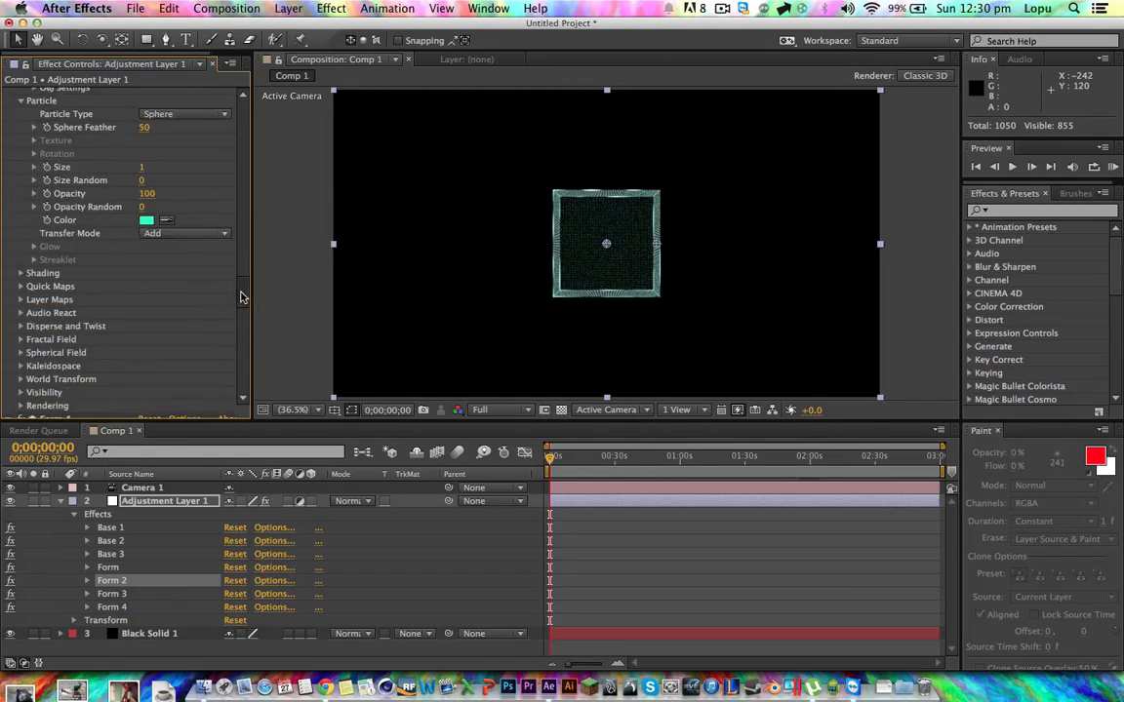
{"action": "left_click", "coordinate": [20, 339]}
{"action": "scroll", "coordinate": [127, 346], "scroll_direction": "down", "scroll_amount": 5}
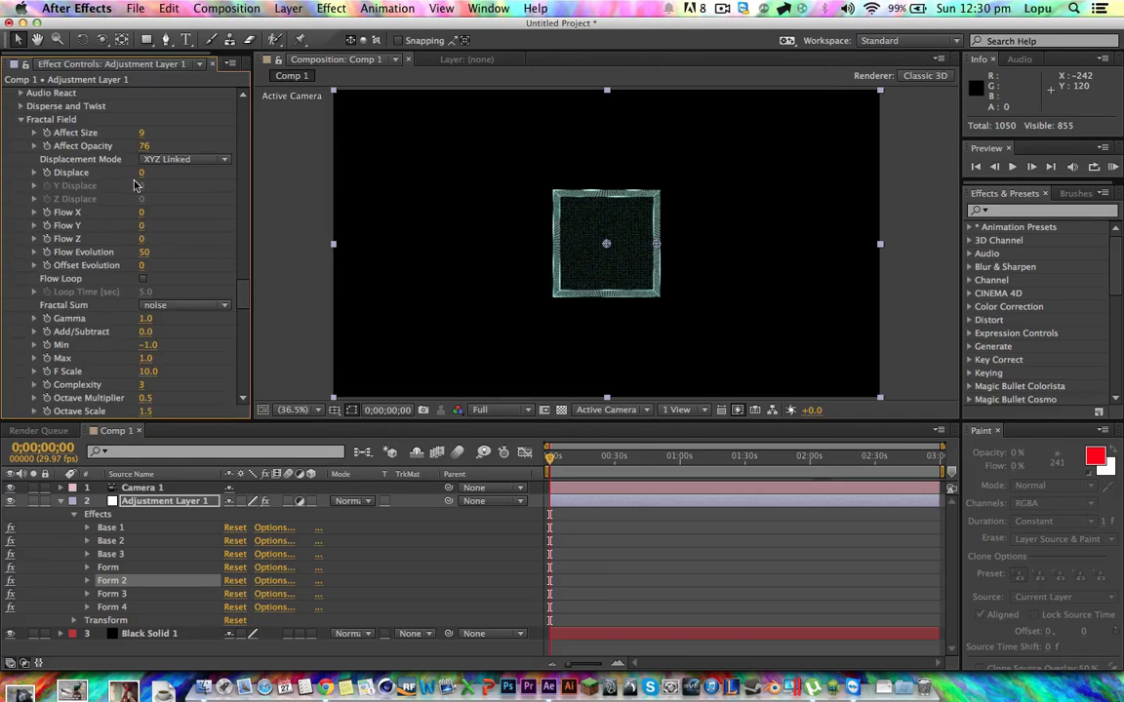
{"action": "left_click", "coordinate": [141, 133]}
{"action": "type", "text": "4"}
{"action": "key", "text": "Return"}
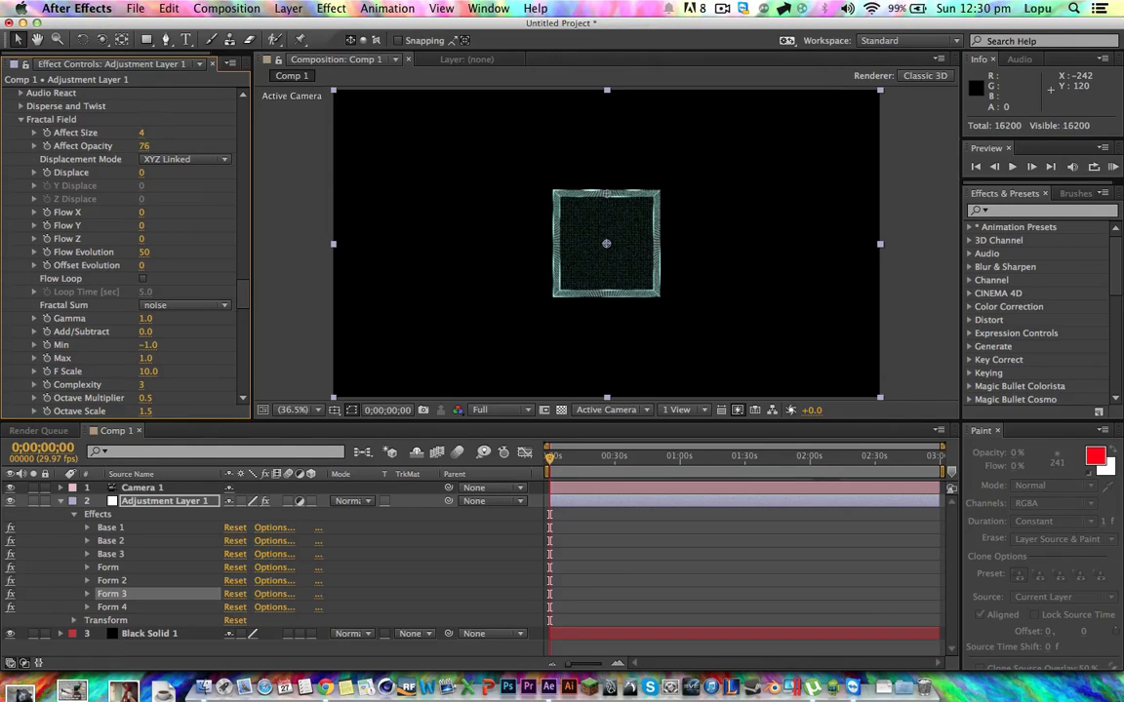
- Examine the particle cube at 100% magnification and return the composition view to fit
{"action": "left_click_drag", "start_coordinate": [243, 297], "coordinate": [243, 360]}
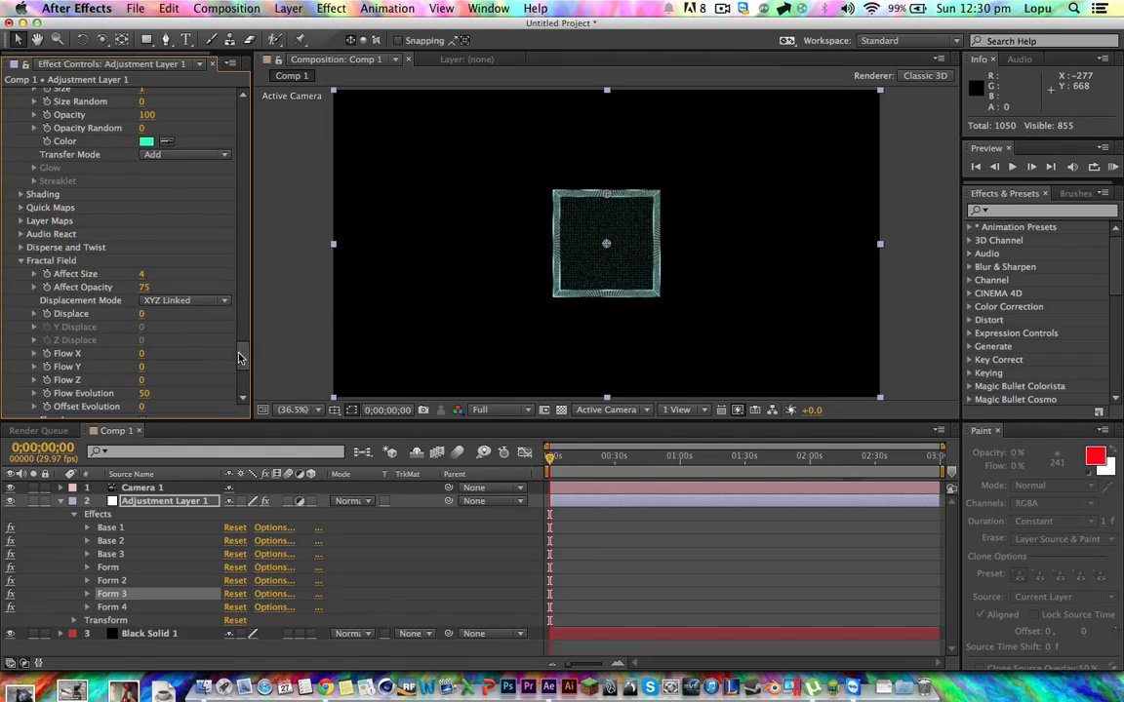
{"action": "scroll", "coordinate": [220, 322], "scroll_direction": "down", "scroll_amount": 5}
{"action": "left_click", "coordinate": [488, 577]}
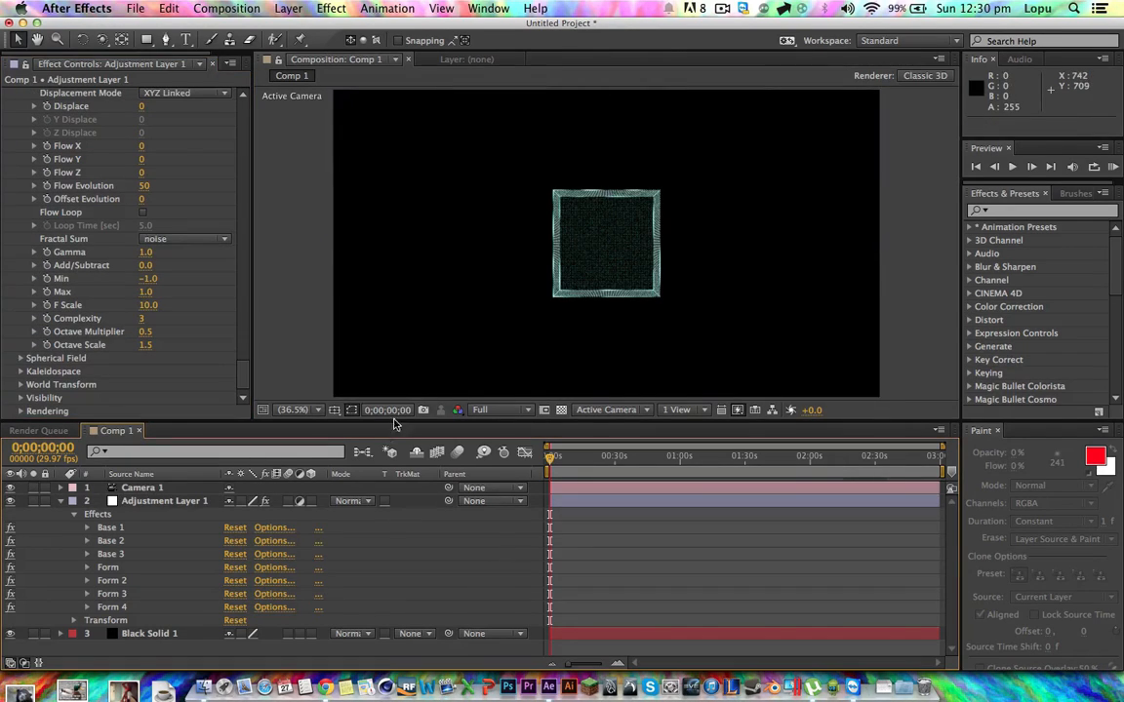
{"action": "key", "text": "slash"}
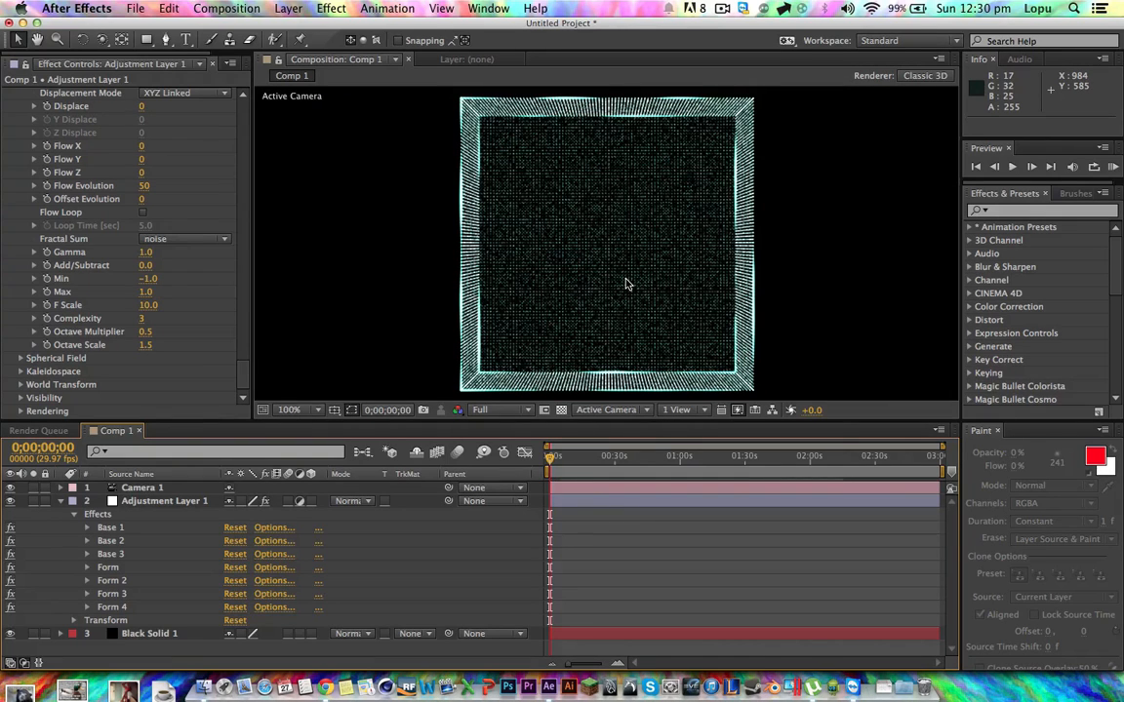
{"action": "left_click", "coordinate": [289, 410]}
{"action": "left_click", "coordinate": [317, 369]}
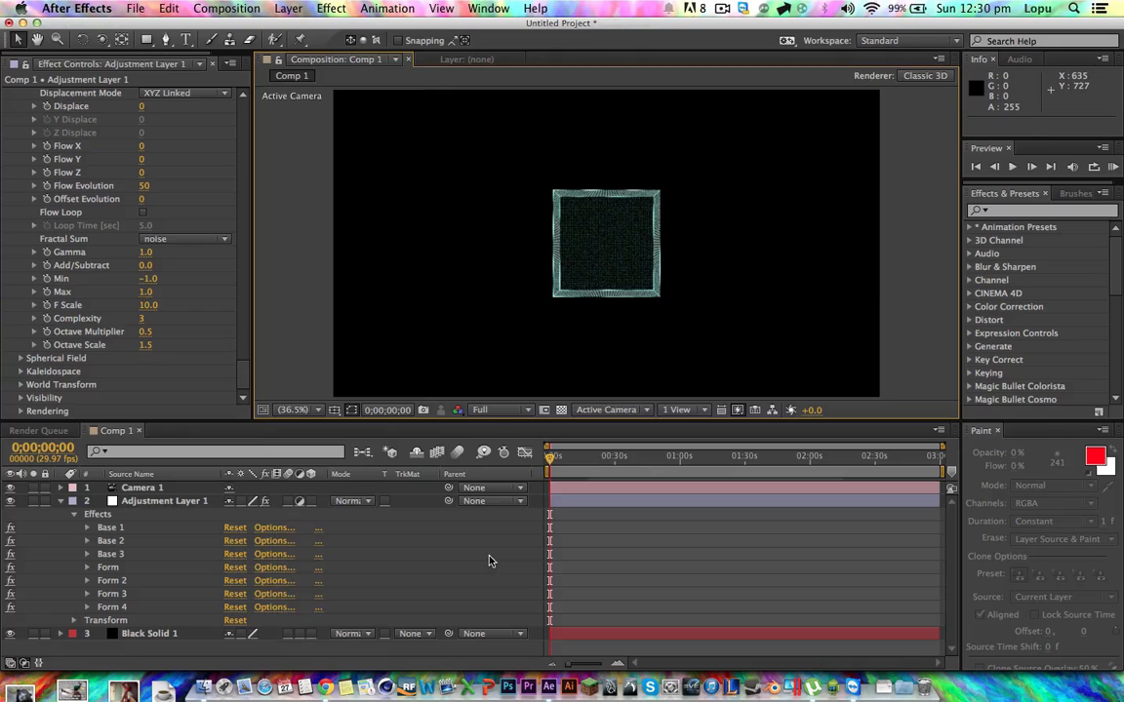
- Collapse the settings of all Form effects and fold up Adjustment Layer 1 in the timeline
{"action": "left_click_drag", "start_coordinate": [243, 377], "coordinate": [243, 98]}
{"action": "left_click", "coordinate": [9, 134]}
{"action": "left_click", "coordinate": [9, 147]}
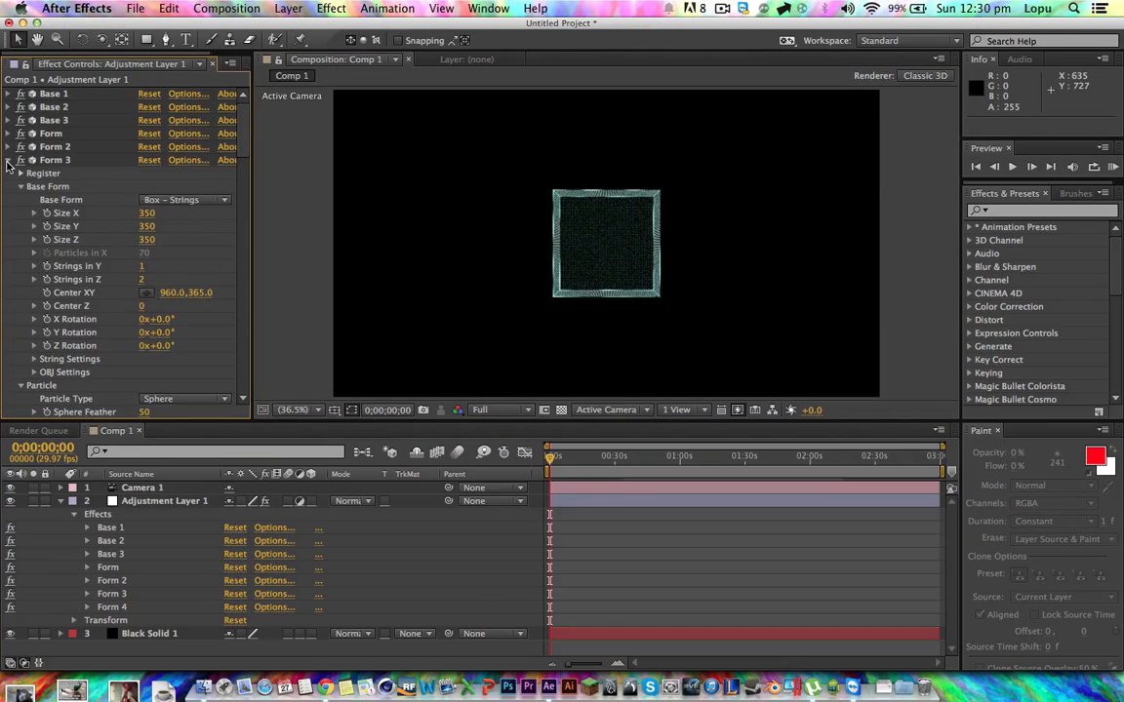
{"action": "left_click", "coordinate": [9, 160]}
{"action": "left_click", "coordinate": [9, 173]}
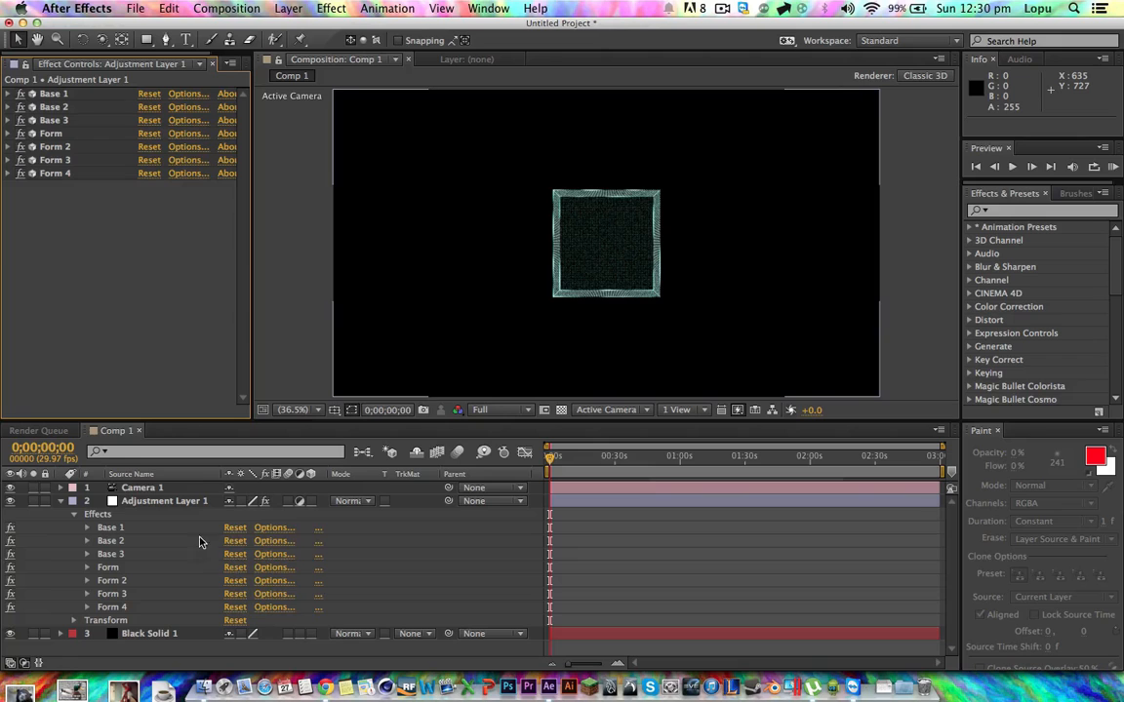
{"action": "left_click", "coordinate": [61, 501]}
- Create a second adjustment layer above the others and apply the Stylize Glow effect to it
{"action": "left_click", "coordinate": [227, 8]}
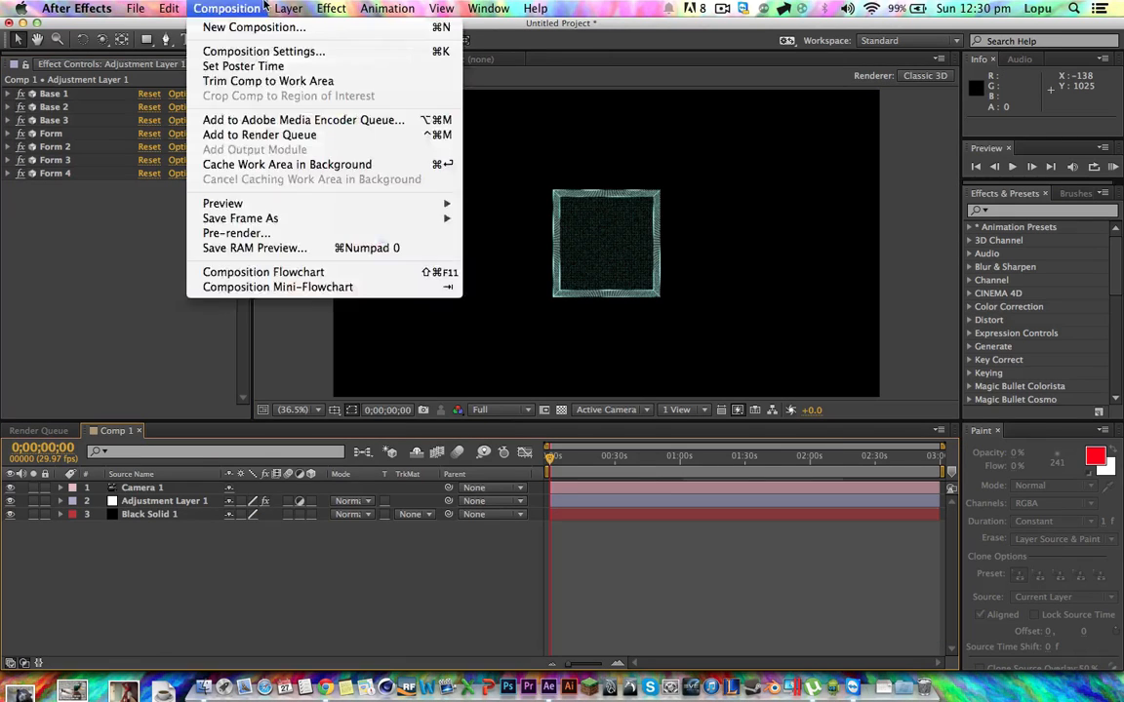
{"action": "mouse_move", "coordinate": [387, 8]}
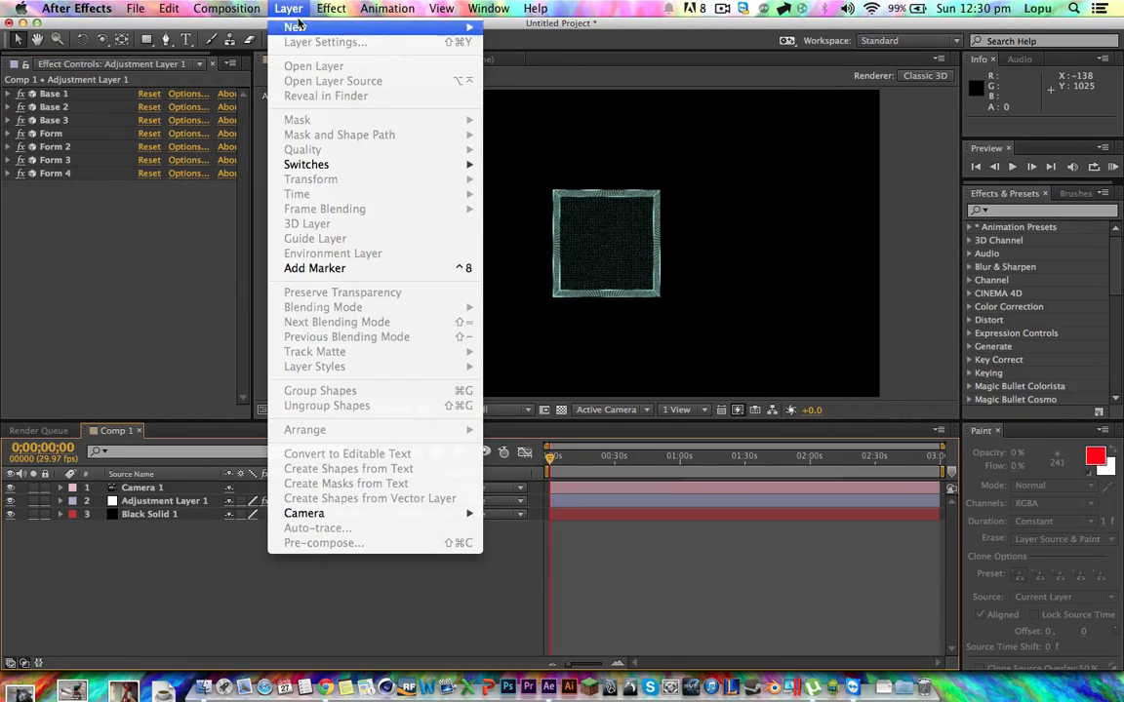
{"action": "mouse_move", "coordinate": [289, 8]}
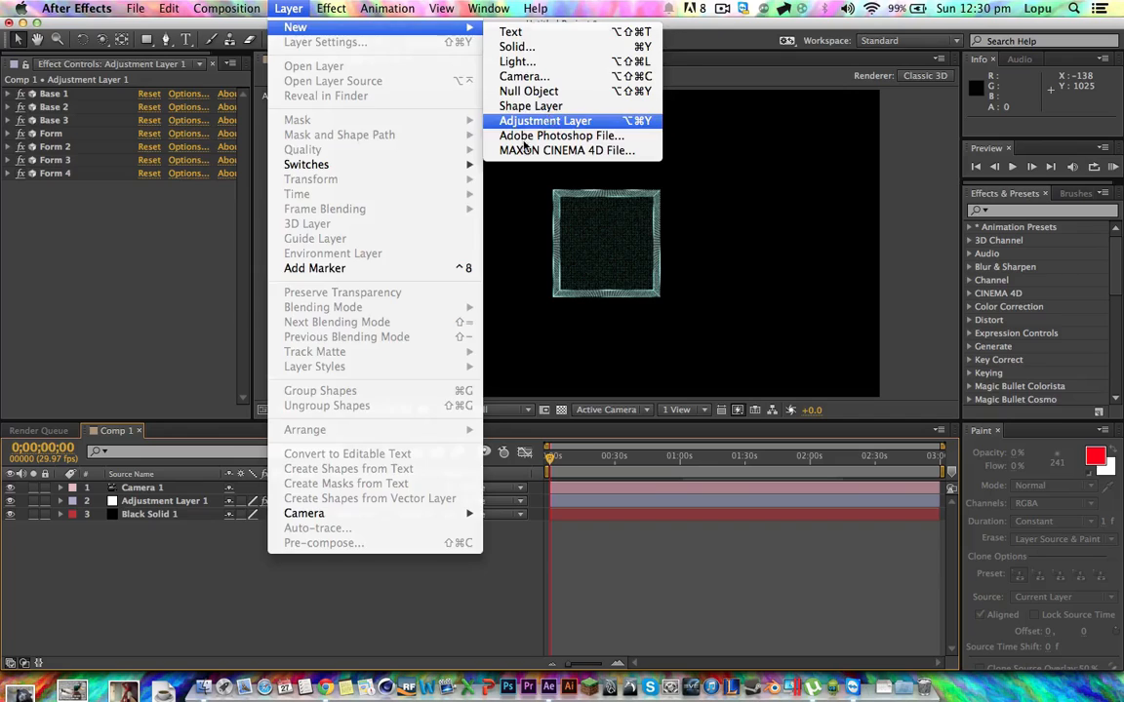
{"action": "left_click", "coordinate": [488, 118]}
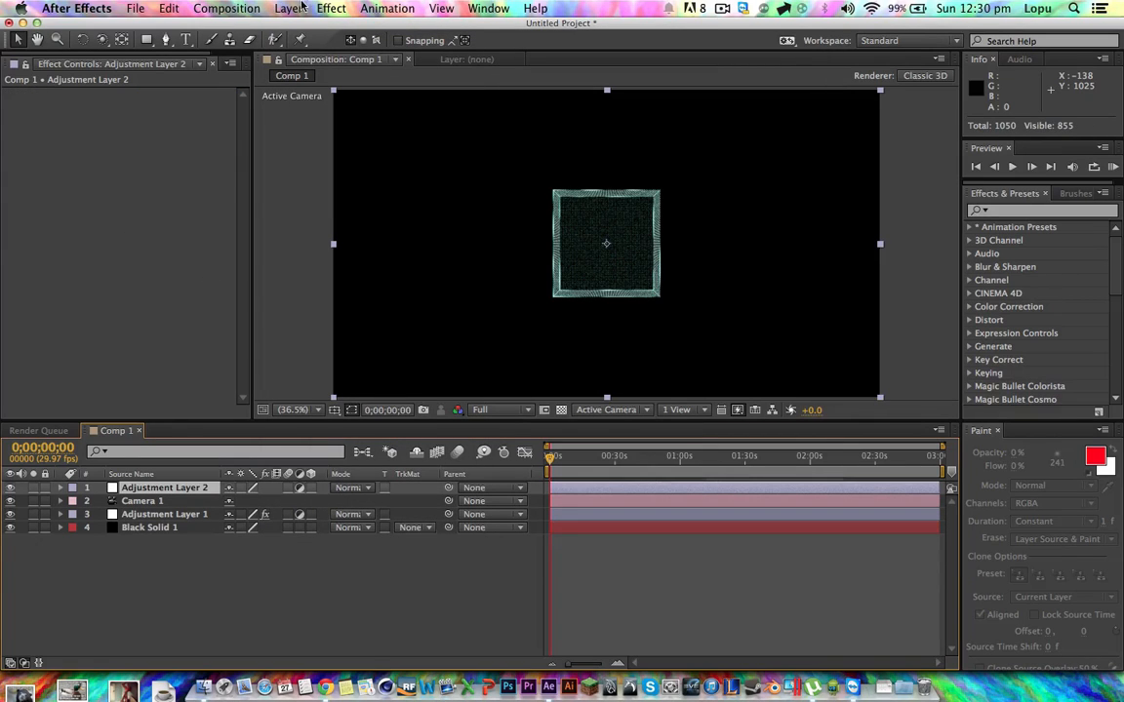
{"action": "left_click", "coordinate": [331, 8]}
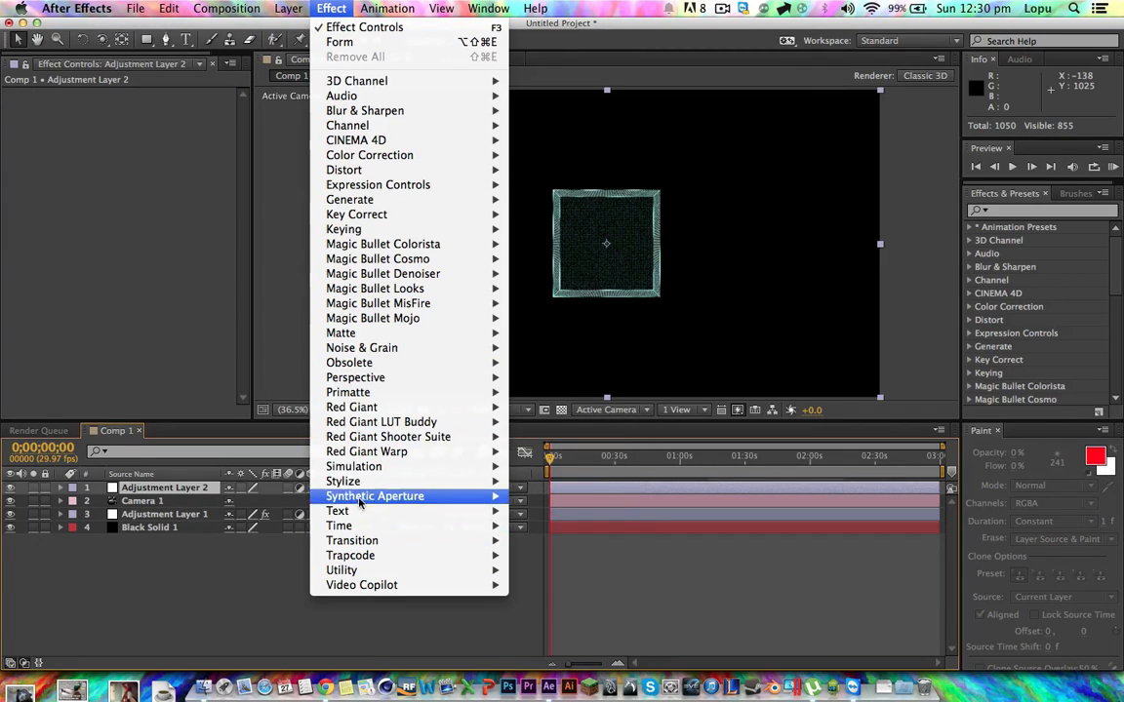
{"action": "mouse_move", "coordinate": [344, 482]}
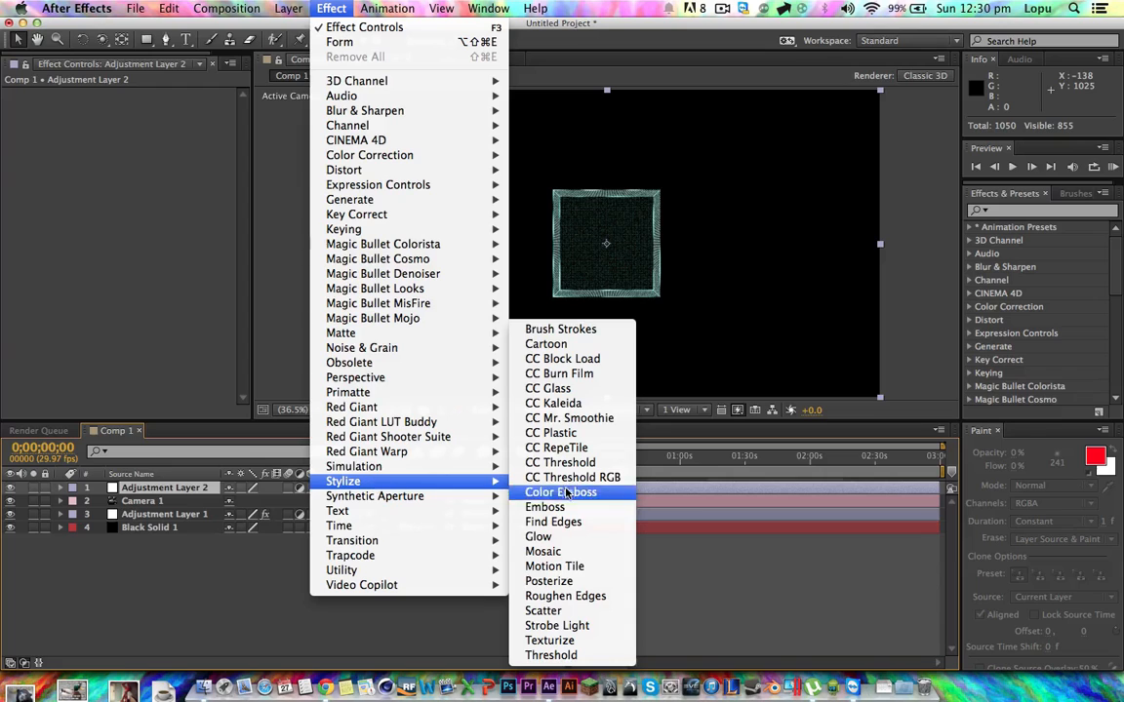
{"action": "left_click", "coordinate": [543, 536]}
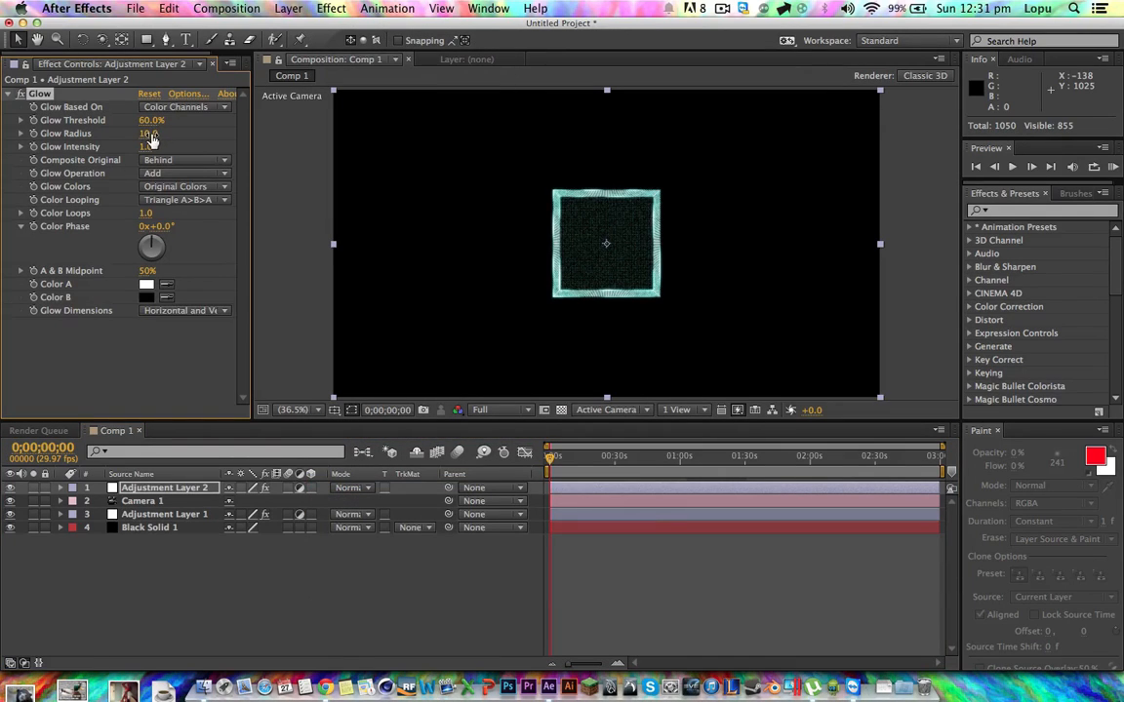
- Set the Glow effect's threshold to 35.3%, radius to 128 and intensity to 0.6
{"action": "left_click_drag", "start_coordinate": [150, 138], "coordinate": [177, 138]}
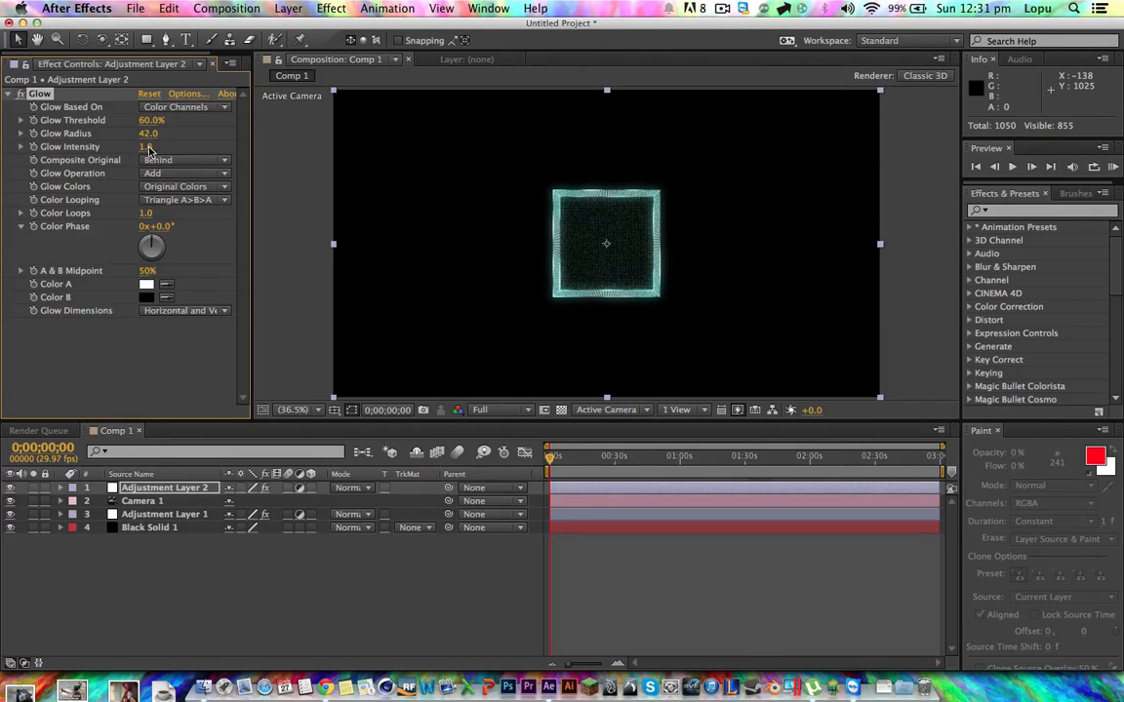
{"action": "left_click_drag", "start_coordinate": [151, 120], "coordinate": [203, 134]}
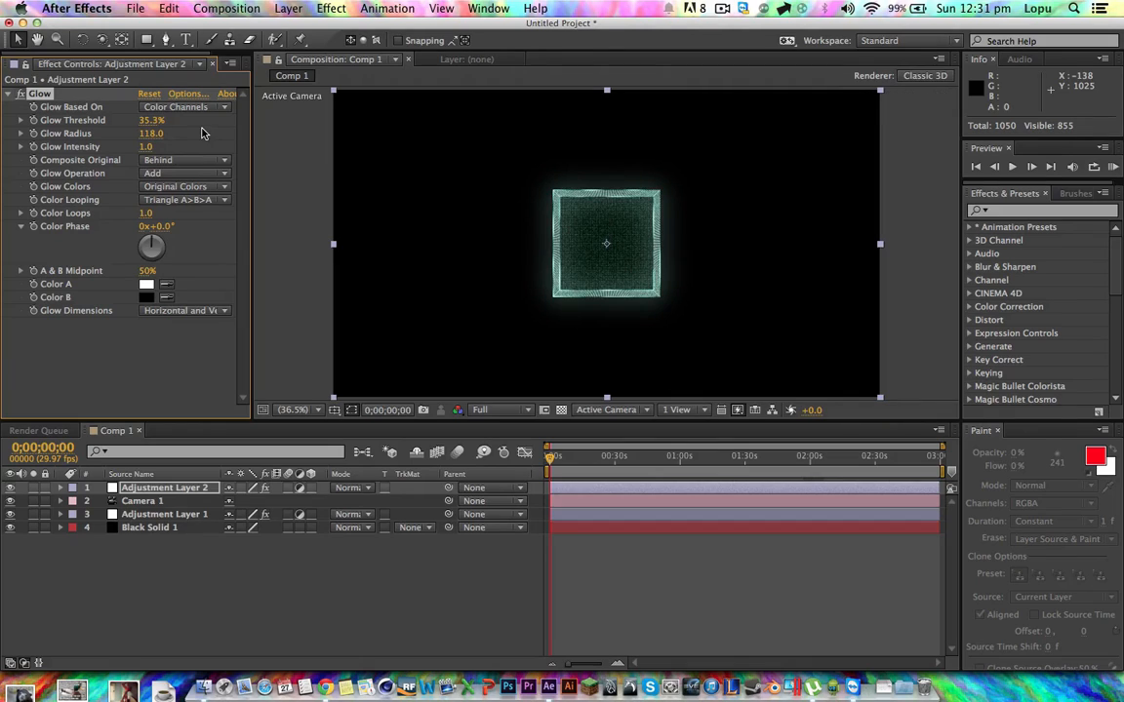
{"action": "mouse_move", "coordinate": [145, 146]}
{"action": "left_mouse_down"}
{"action": "mouse_move", "coordinate": [113, 144]}
{"action": "mouse_move", "coordinate": [163, 137]}
{"action": "left_mouse_up"}
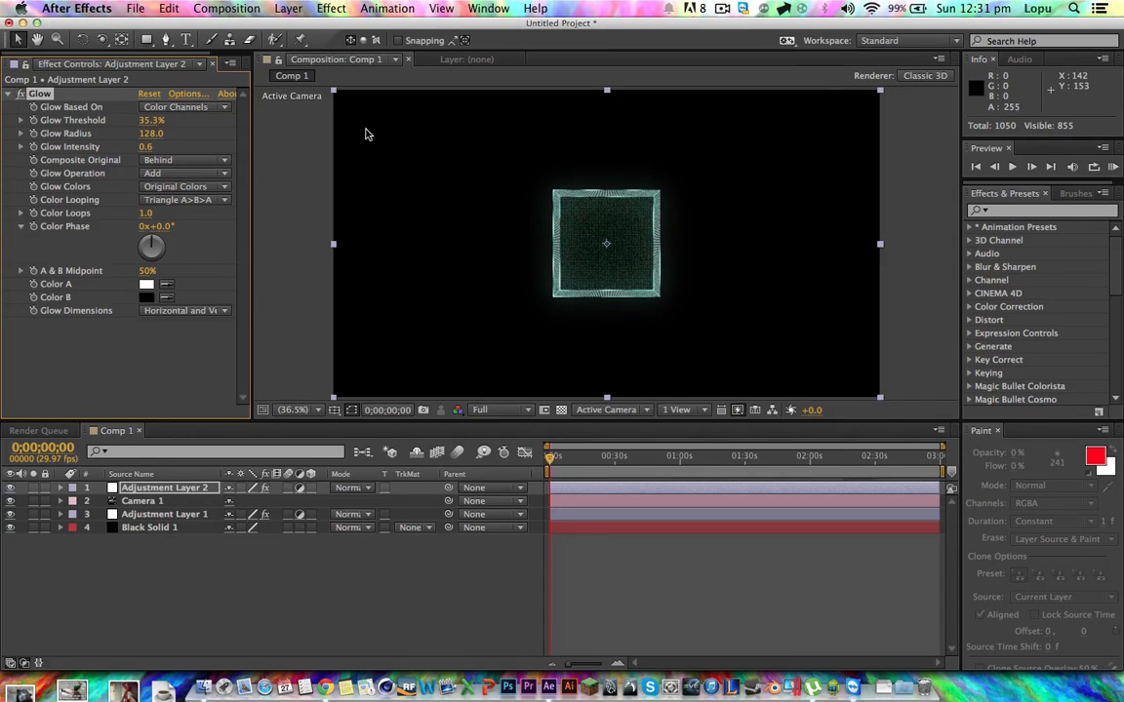
- Orbit the camera around the cube to inspect its glow from other angles
{"action": "left_click", "coordinate": [101, 39]}
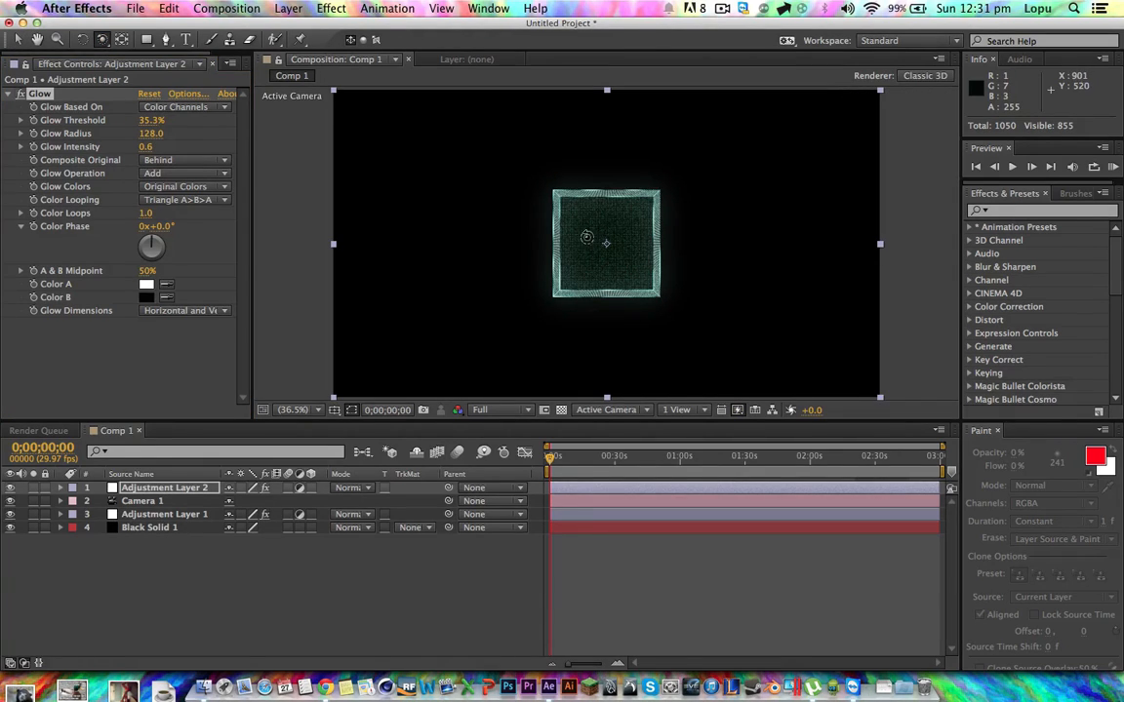
{"action": "left_click_drag", "start_coordinate": [589, 236], "coordinate": [630, 235]}
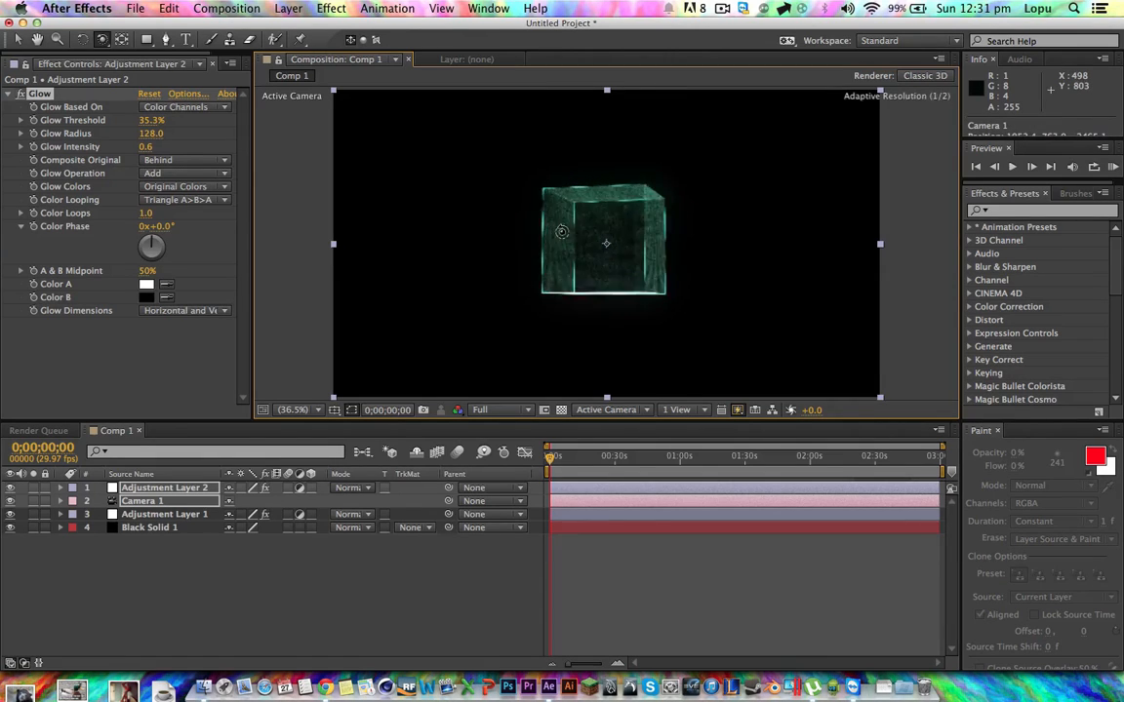
{"action": "left_click_drag", "start_coordinate": [679, 215], "coordinate": [586, 227]}
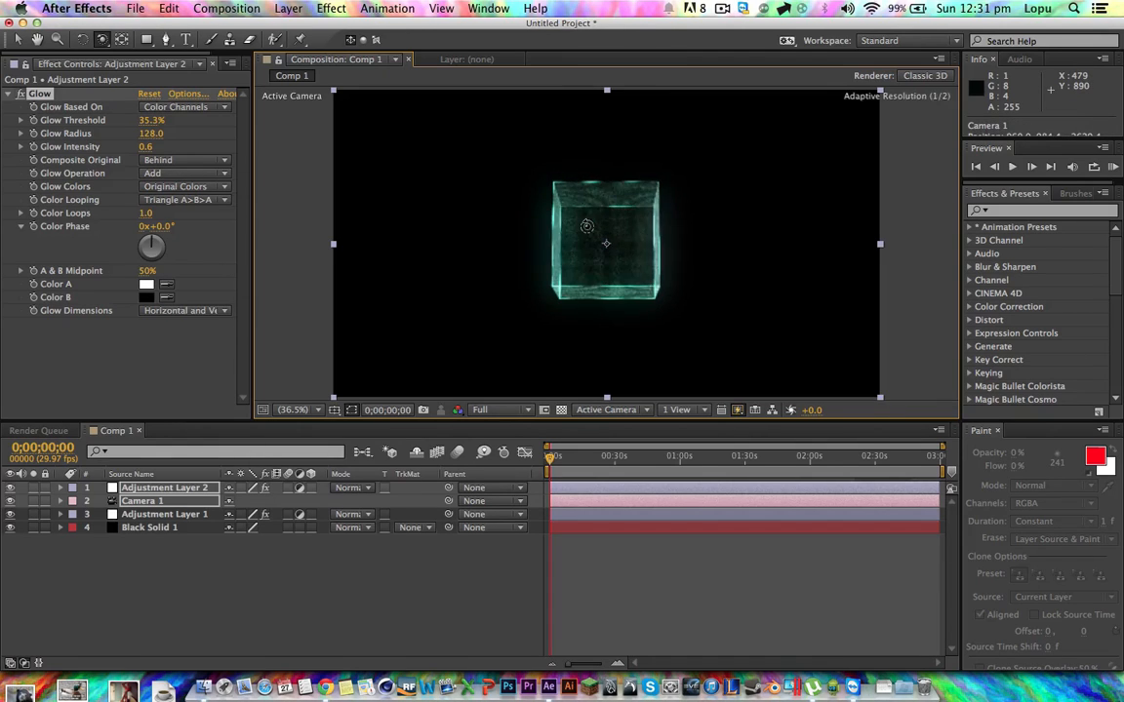
{"action": "left_click", "coordinate": [722, 8]}
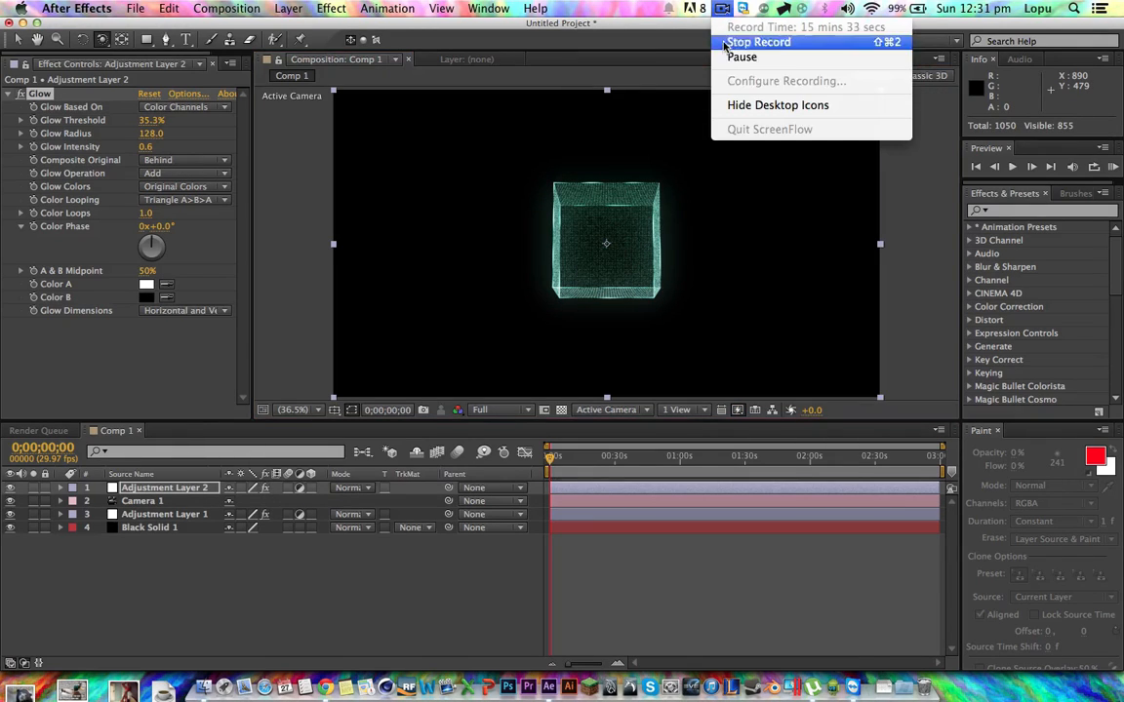
{"action": "left_click", "coordinate": [741, 59]}
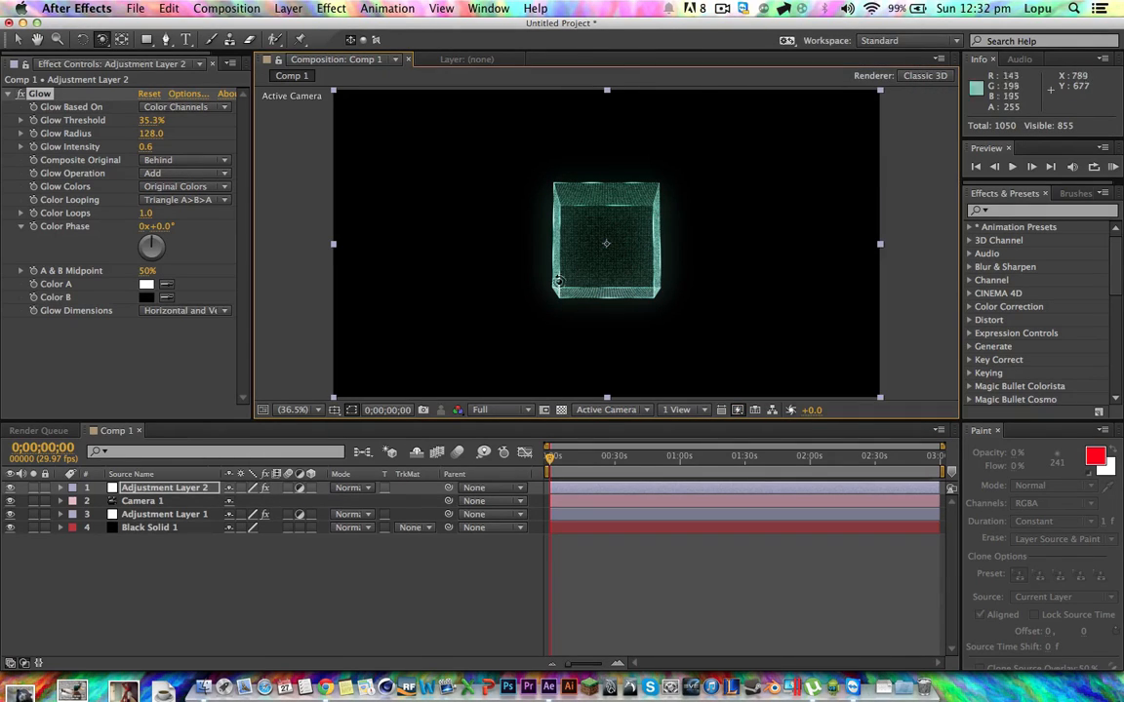
- Orbit the camera once more, undo the camera moves to restore the front view, and deselect all layers
{"action": "left_click_drag", "start_coordinate": [574, 211], "coordinate": [602, 234]}
{"action": "key", "text": "ctrl+z"}
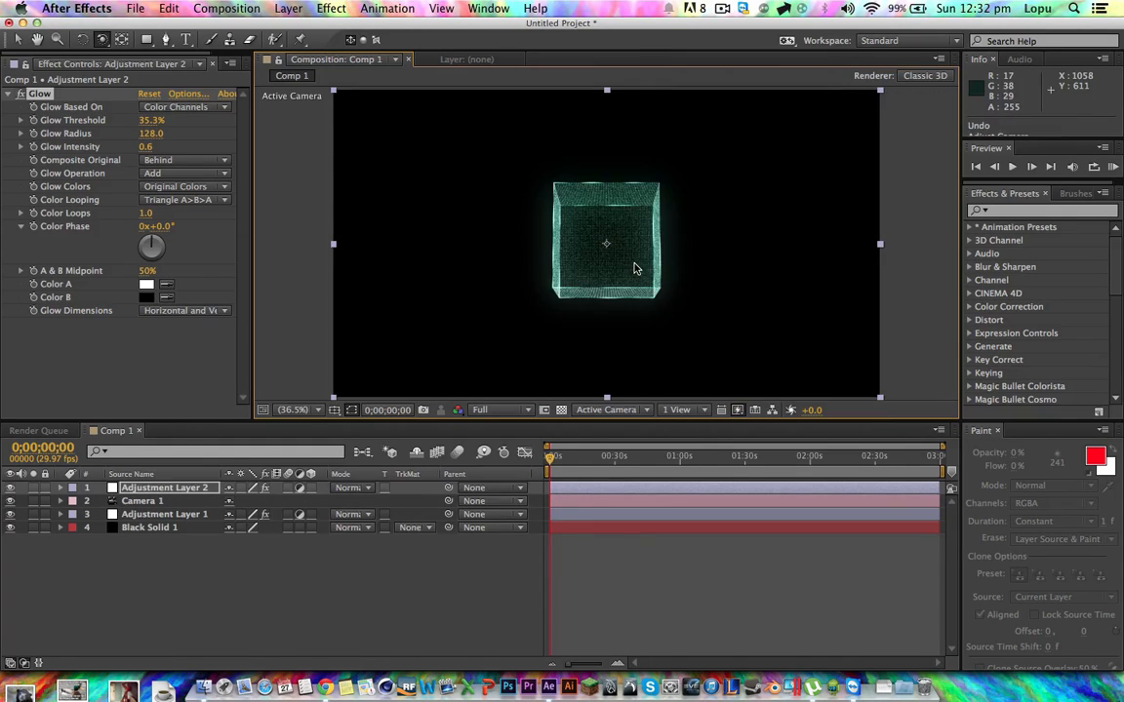
{"action": "left_click", "coordinate": [449, 551]}
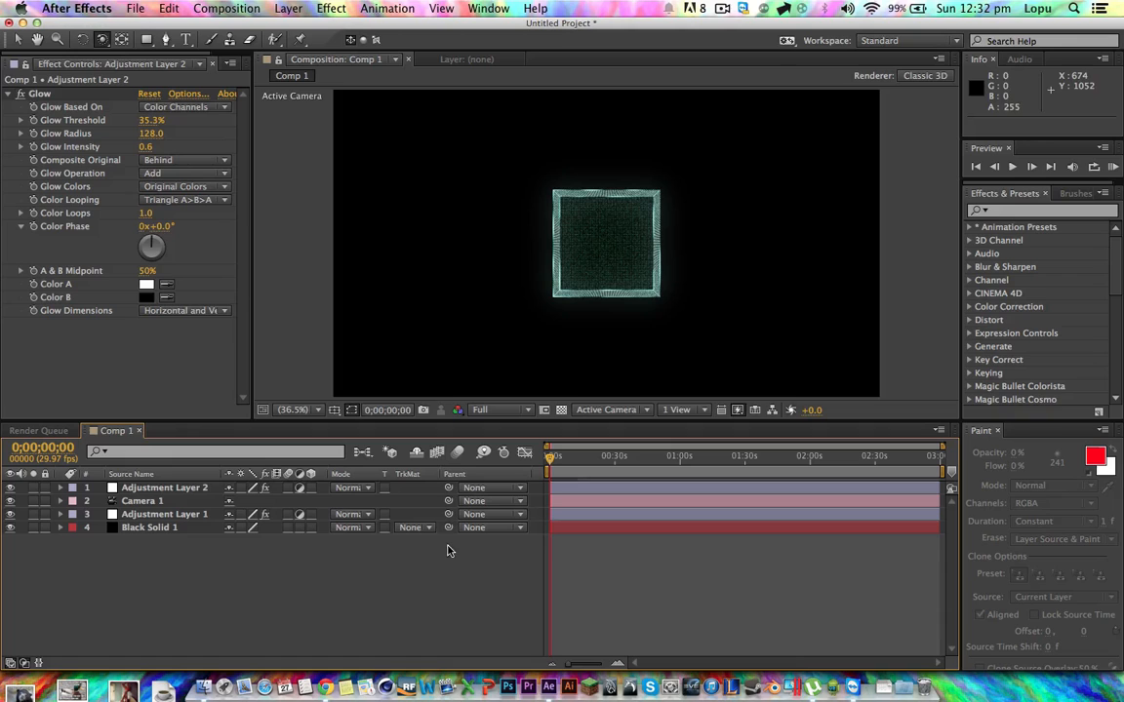
- Set the Glow's threshold to 17.6%, radius to 173 and intensity to 0.8, and briefly check the cube from another angle
{"action": "left_click_drag", "start_coordinate": [156, 119], "coordinate": [159, 146]}
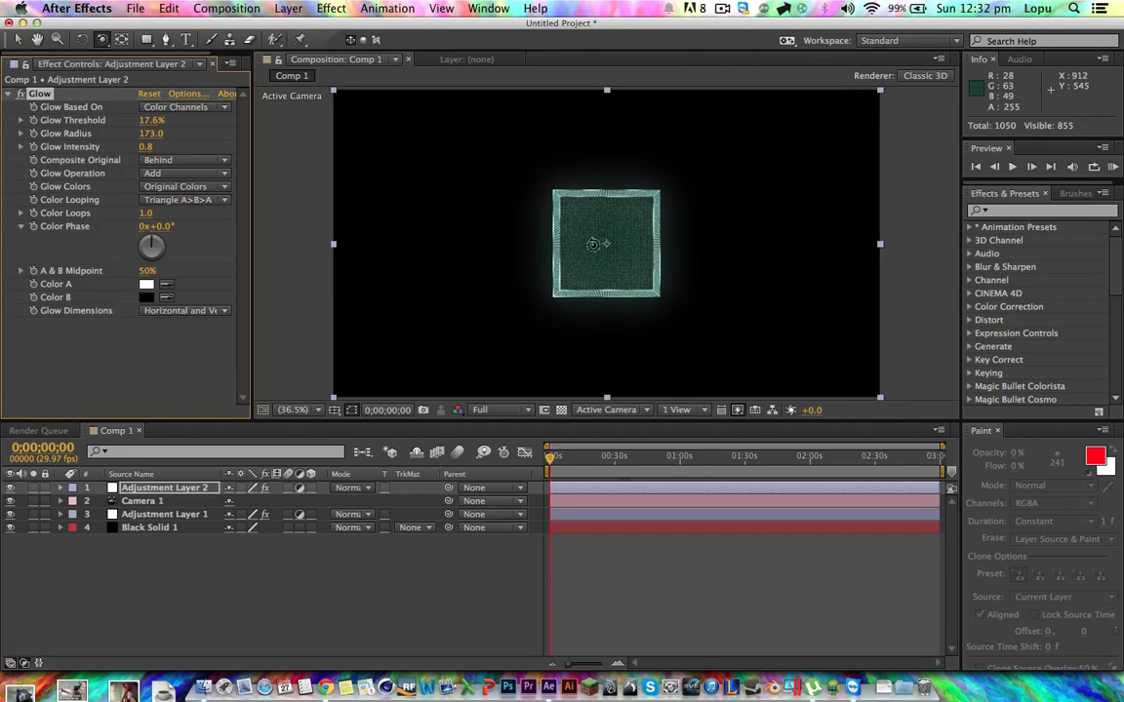
{"action": "left_click_drag", "start_coordinate": [593, 244], "coordinate": [634, 249]}
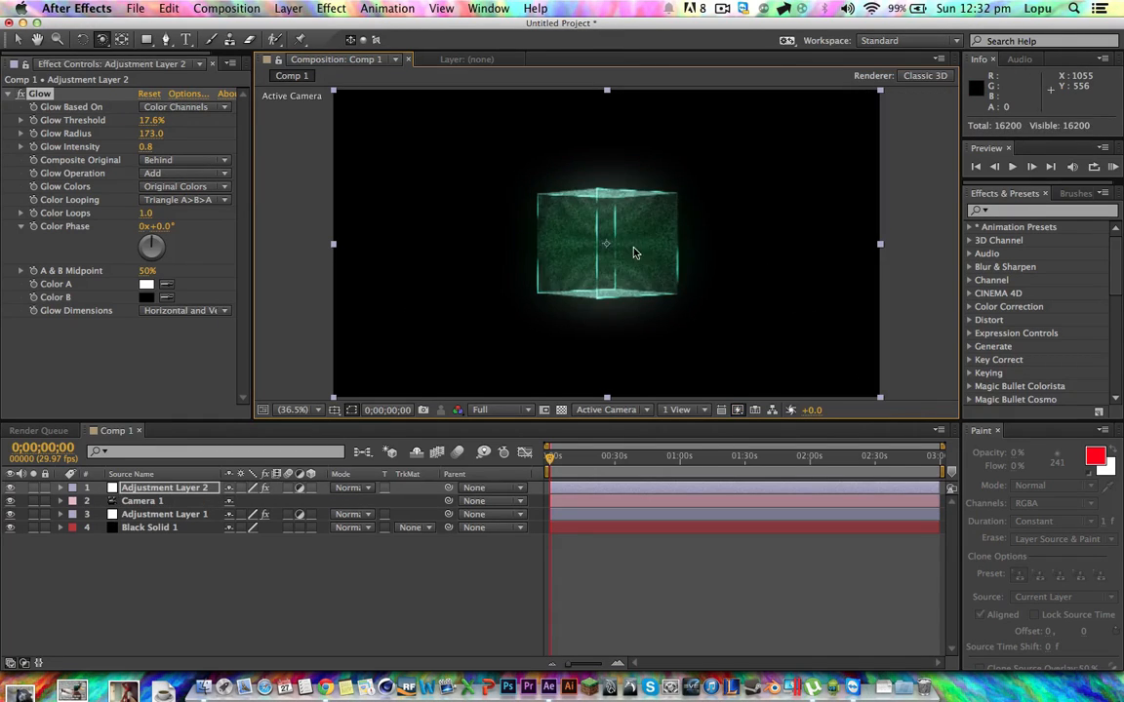
{"action": "key", "text": "super+z"}
{"action": "left_click", "coordinate": [424, 586]}
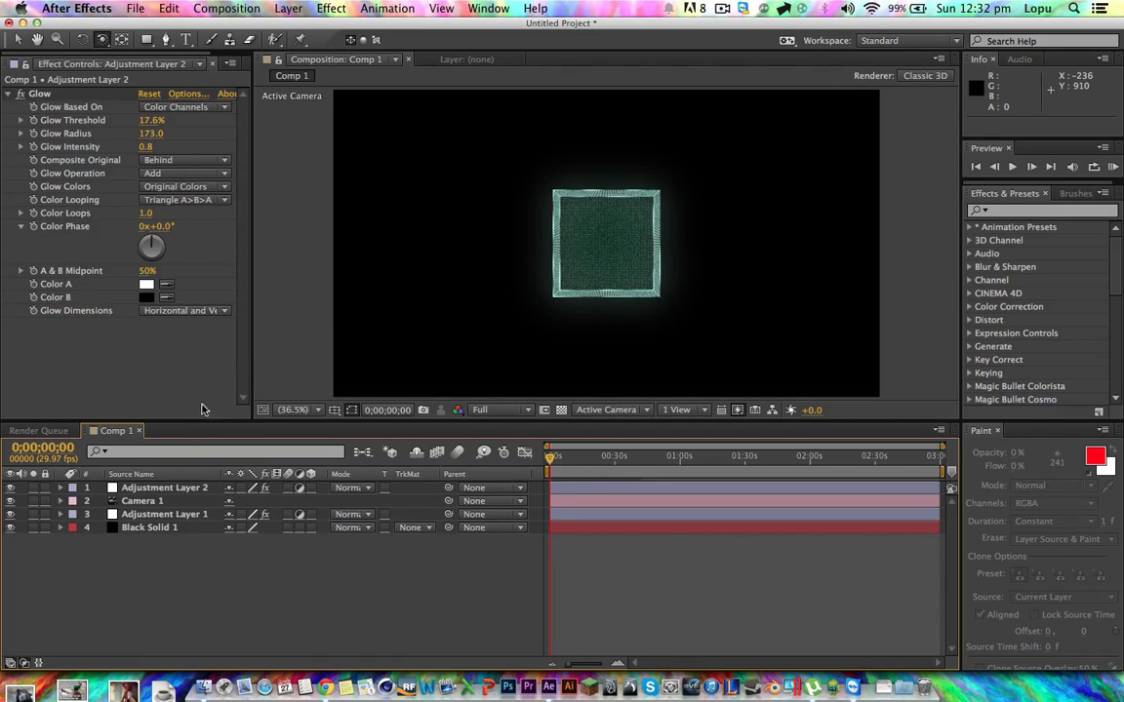
- Create a new composition with the HDTV 1080 29.97 preset at 1920 x 1080
{"action": "left_click", "coordinate": [239, 9]}
{"action": "left_click", "coordinate": [213, 27]}
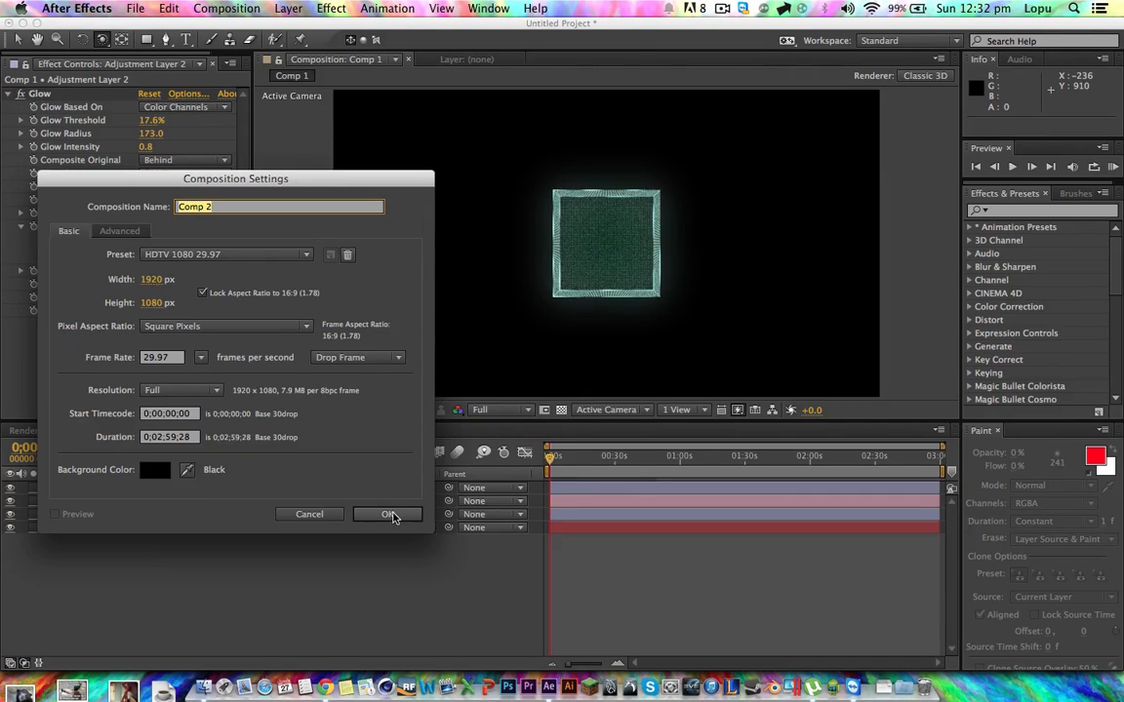
{"action": "left_click", "coordinate": [390, 515]}
{"action": "left_click", "coordinate": [34, 339]}
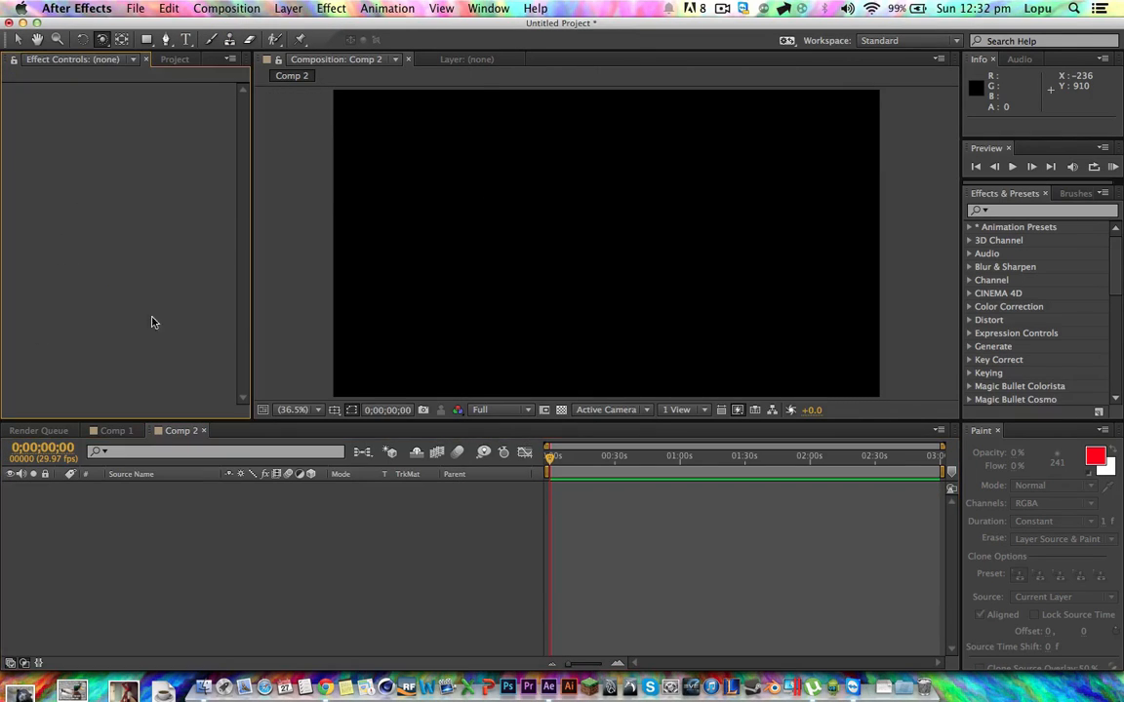
- Import VID_20140422_200237.mp4 from the Media/film/home test folder using Finder and add it to the Comp 2 timeline
{"action": "left_click", "coordinate": [205, 676]}
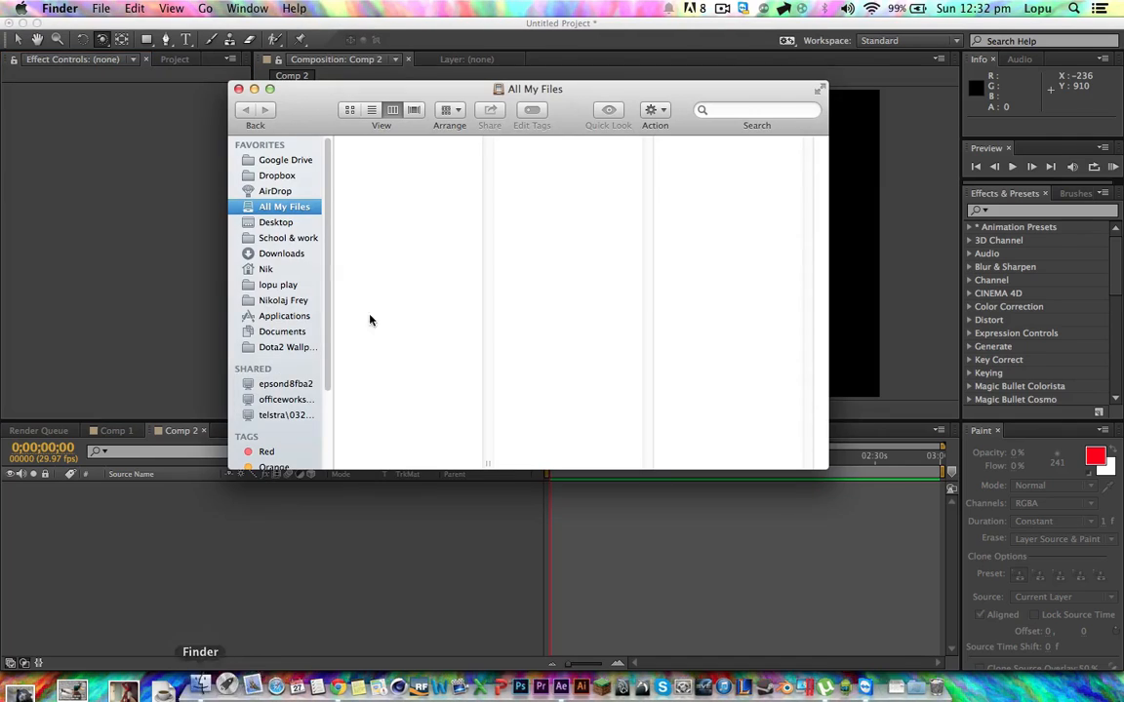
{"action": "left_click", "coordinate": [283, 238]}
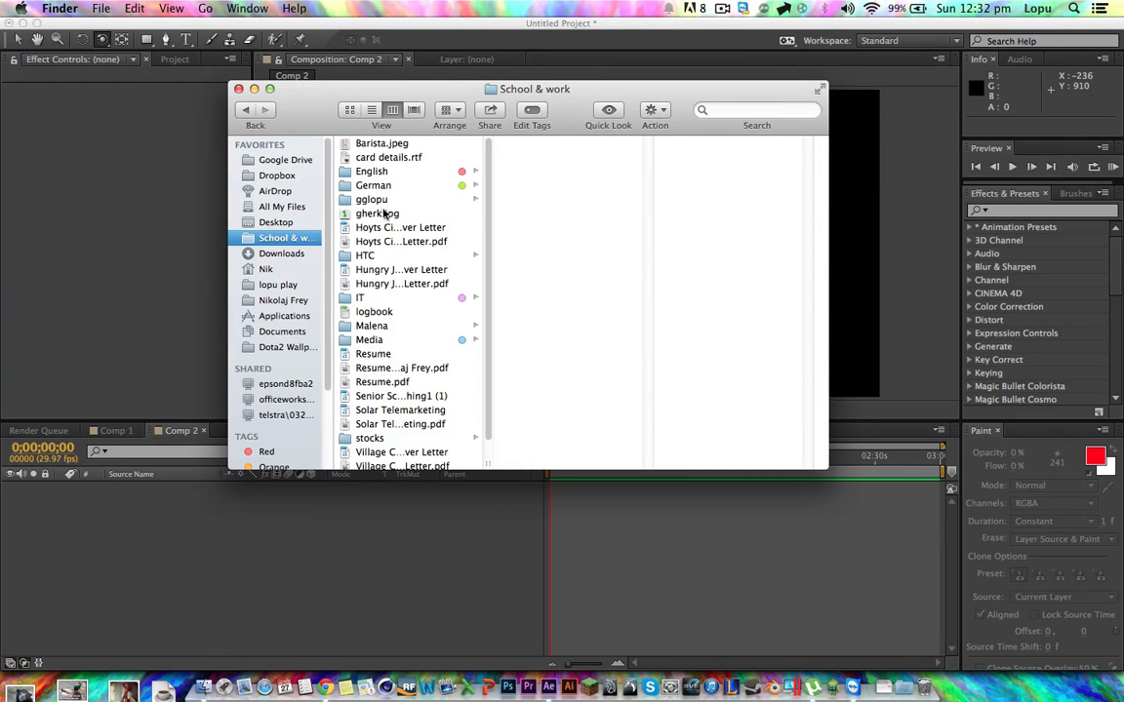
{"action": "left_click", "coordinate": [389, 340]}
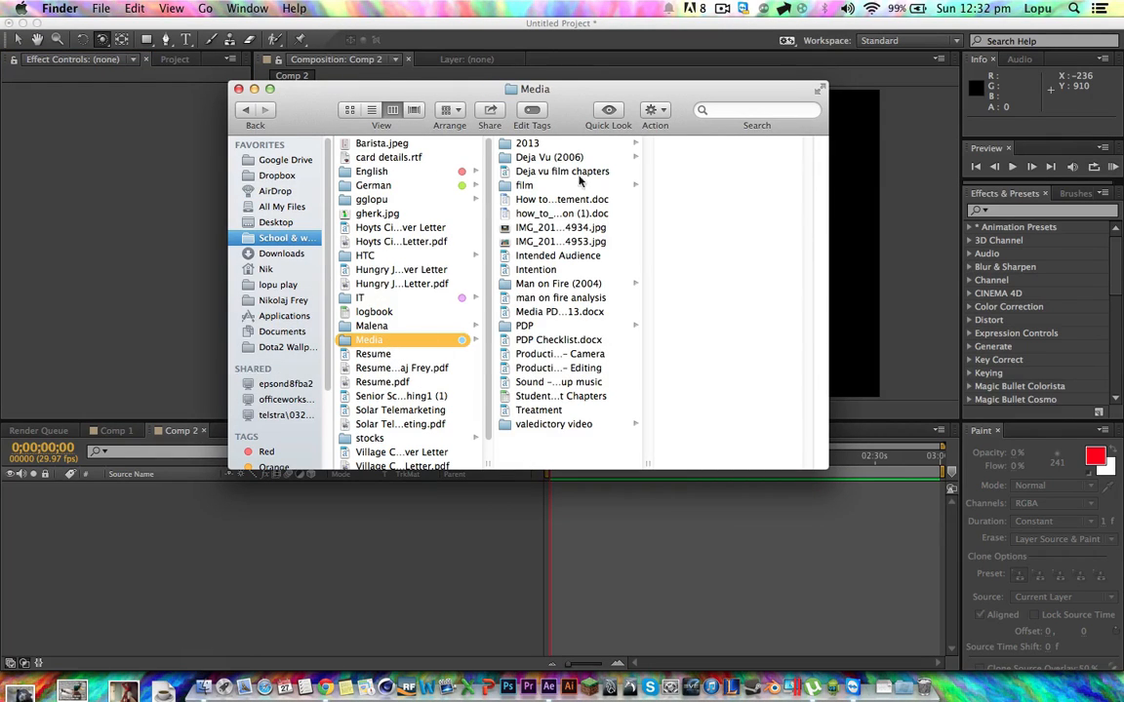
{"action": "left_click", "coordinate": [512, 168]}
{"action": "left_click", "coordinate": [676, 127]}
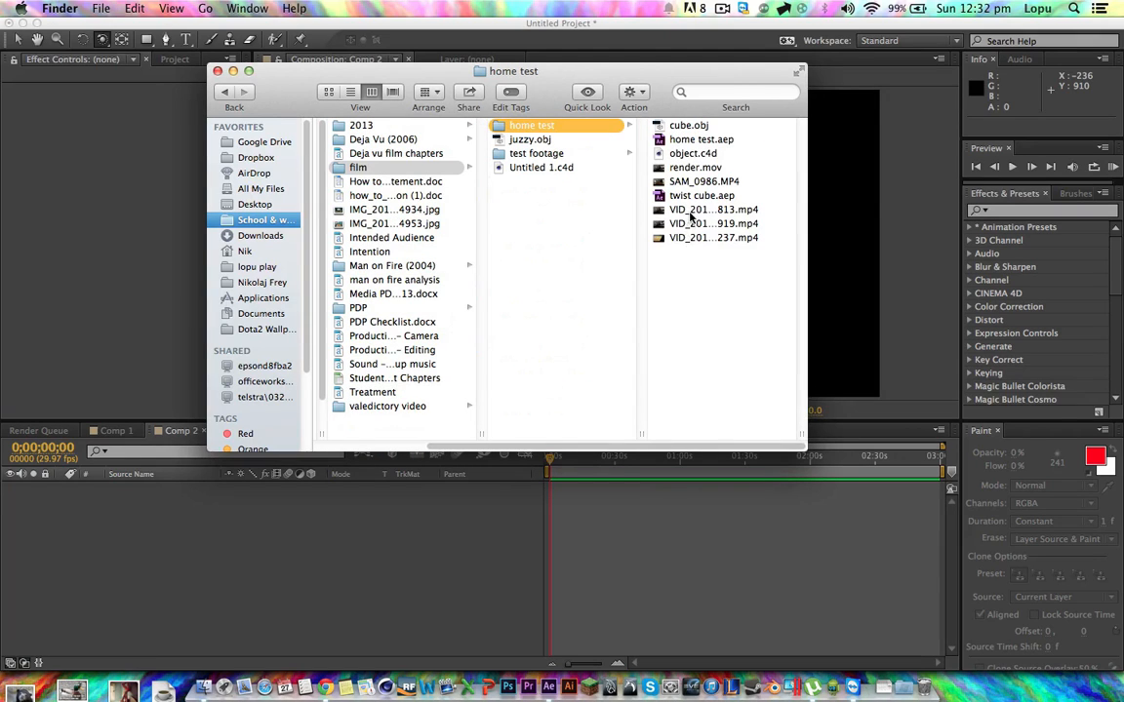
{"action": "left_click", "coordinate": [688, 238]}
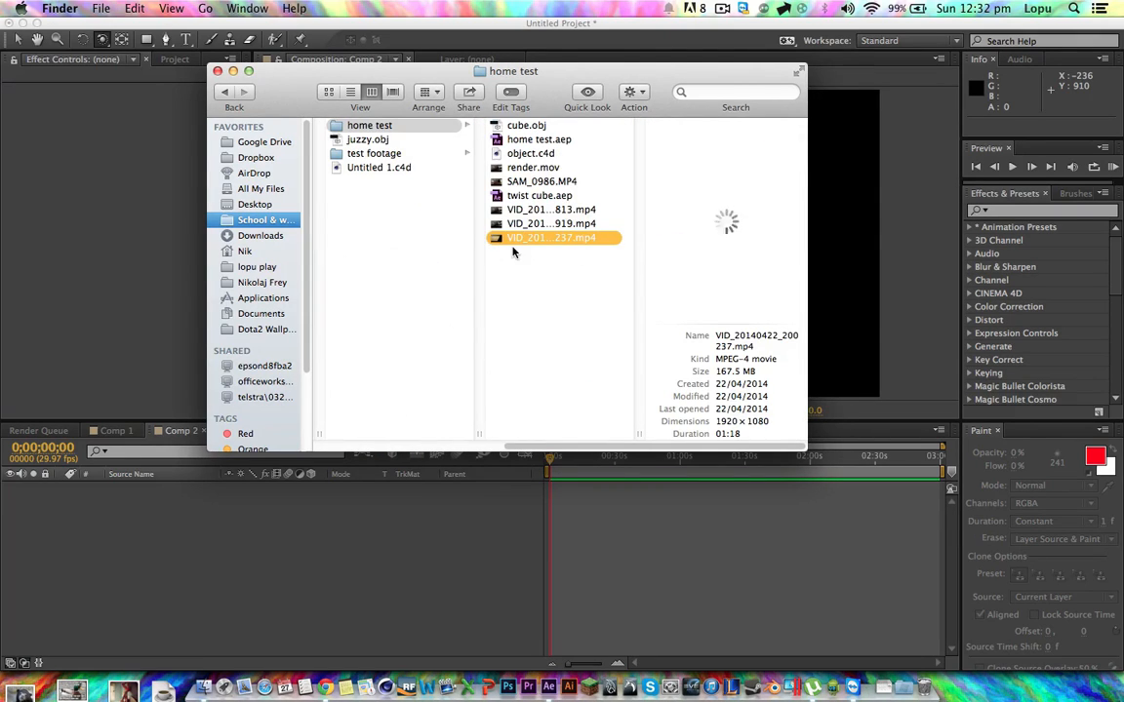
{"action": "left_click_drag", "start_coordinate": [519, 241], "coordinate": [125, 201]}
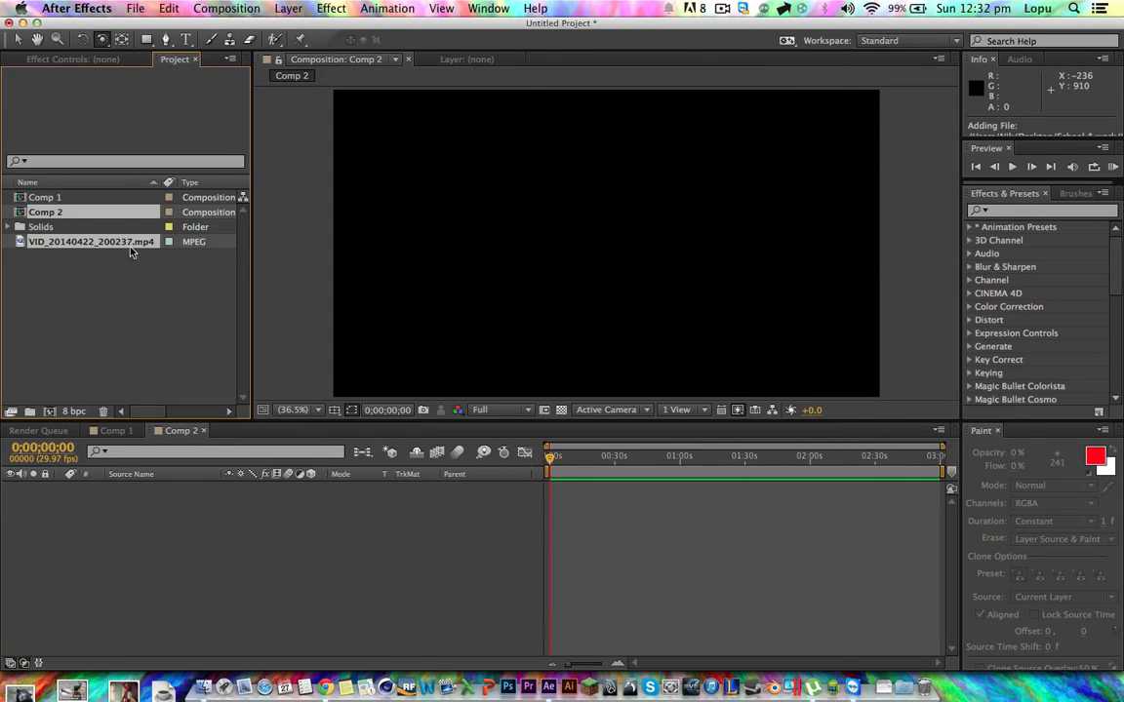
{"action": "left_click_drag", "start_coordinate": [56, 242], "coordinate": [130, 510]}
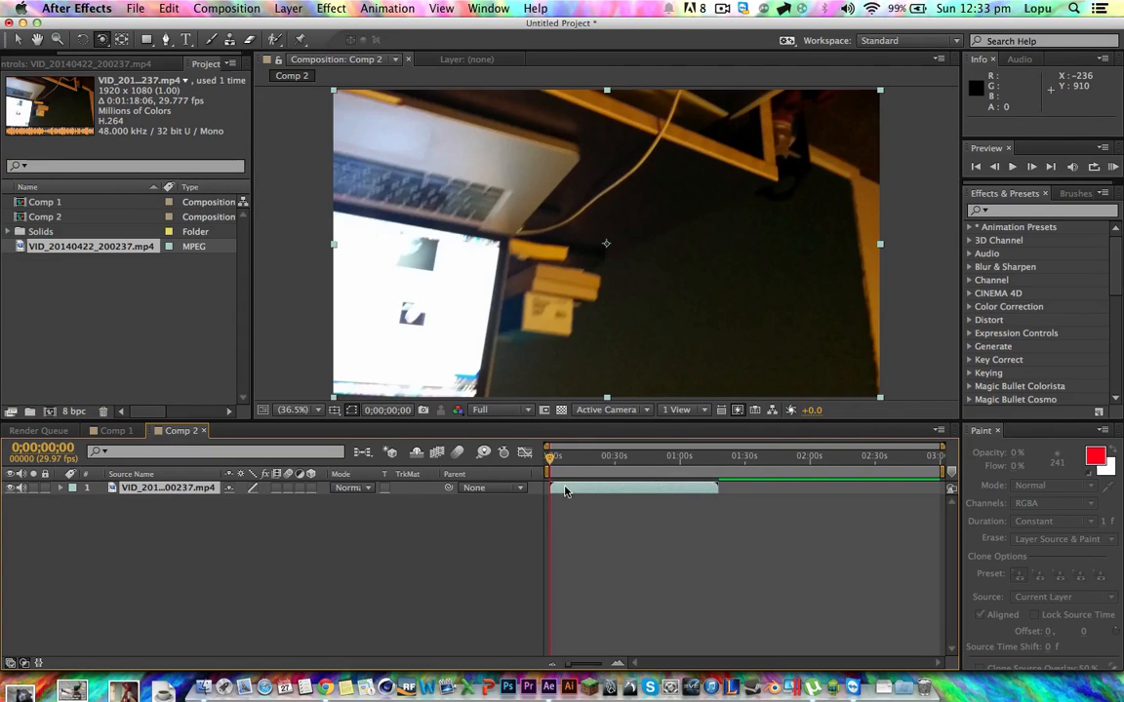
- Move the playhead to 0;00;36;20 in Comp 2 and trim the start of the footage layer
{"action": "left_click", "coordinate": [628, 459]}
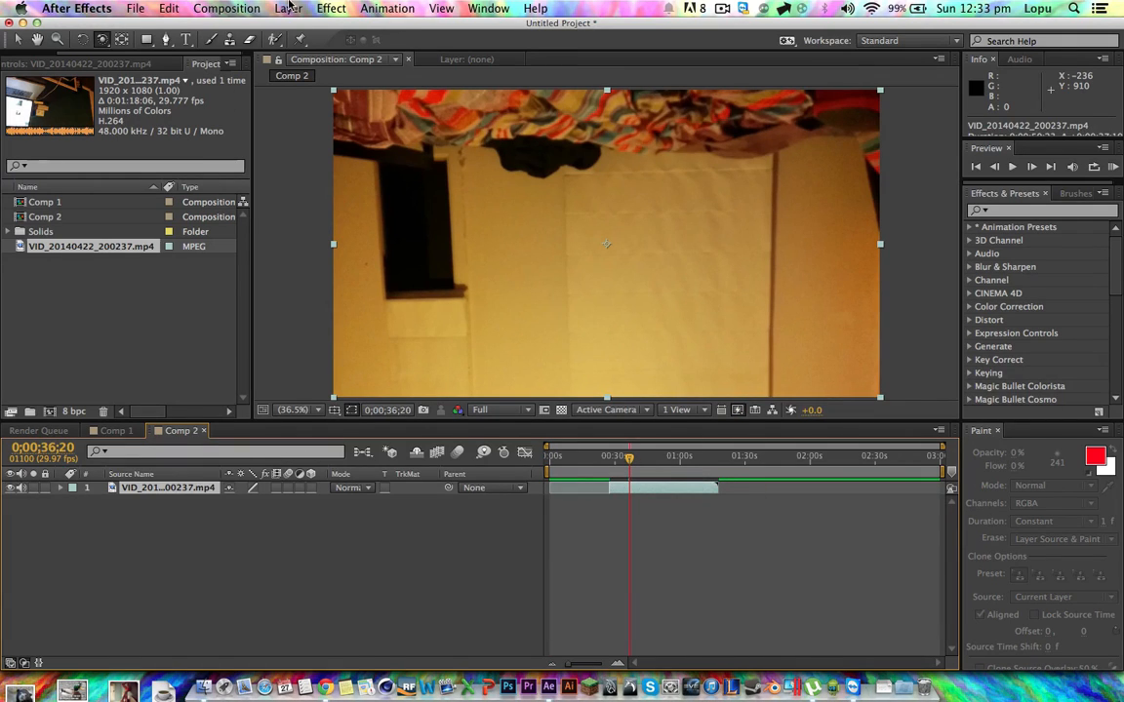
{"action": "left_click", "coordinate": [331, 9]}
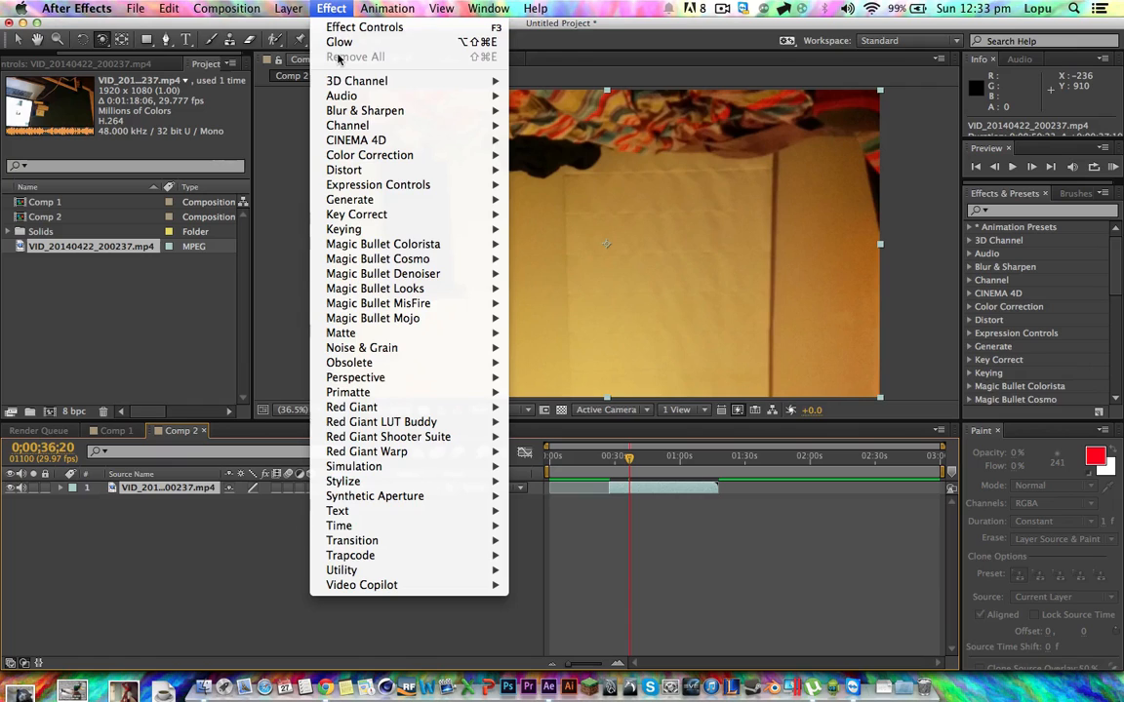
{"action": "left_click", "coordinate": [103, 524]}
- Set the footage layer's rotation to 180° to turn the picture upright, and collapse its properties
{"action": "left_click", "coordinate": [61, 488]}
{"action": "left_click", "coordinate": [73, 502]}
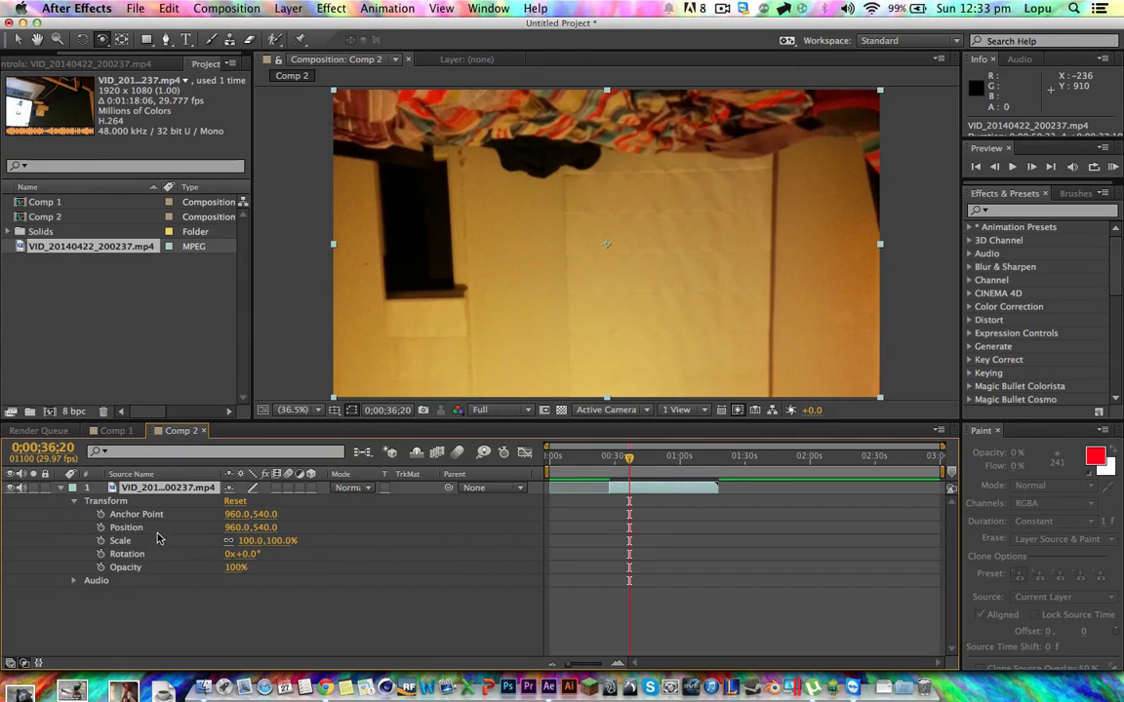
{"action": "left_click", "coordinate": [246, 555]}
{"action": "type", "text": "190"}
{"action": "key", "text": "Return"}
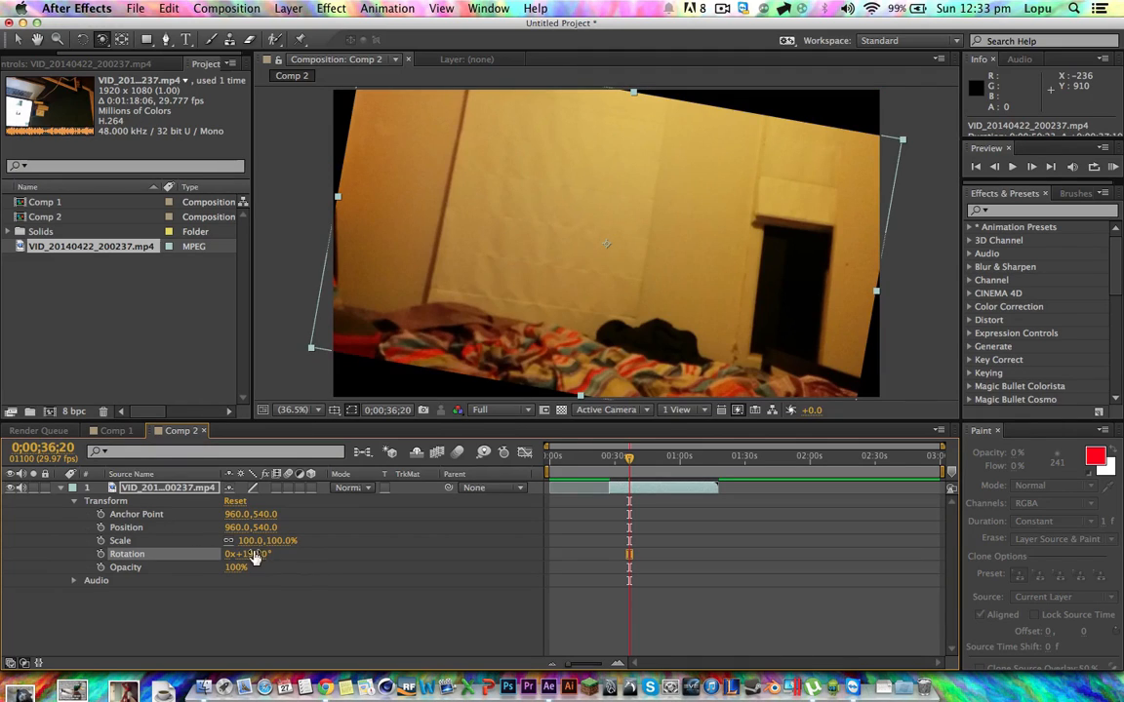
{"action": "left_click", "coordinate": [250, 555]}
{"action": "type", "text": "180"}
{"action": "key", "text": "Return"}
{"action": "left_click", "coordinate": [331, 577]}
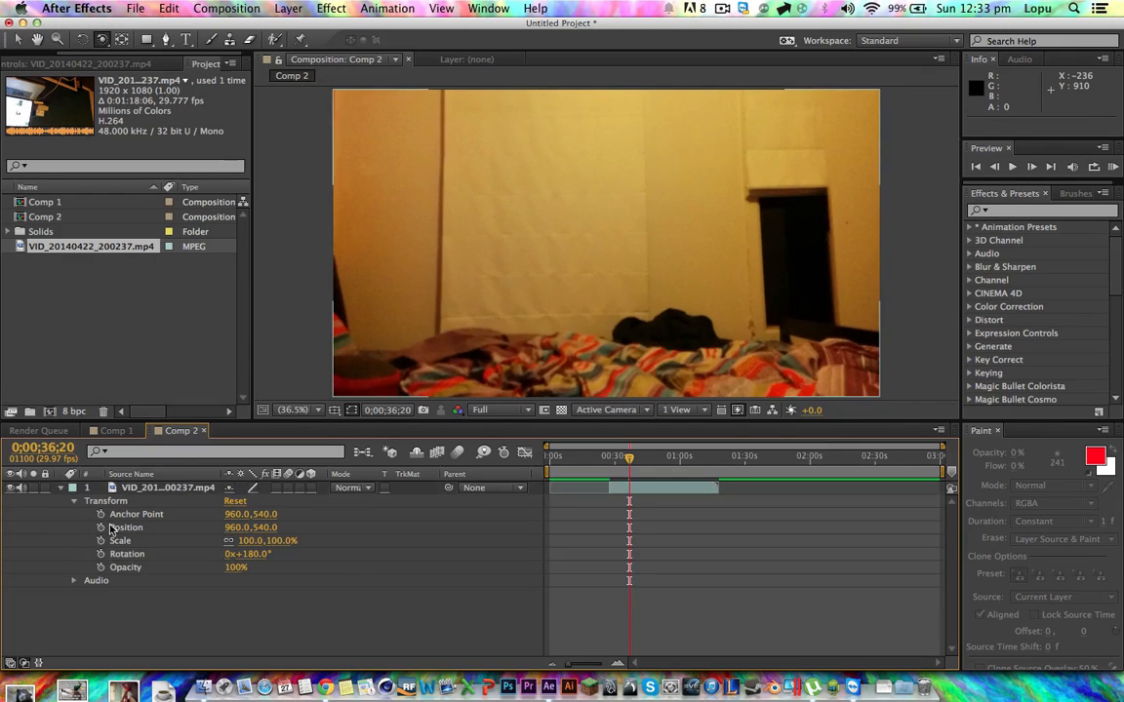
{"action": "left_click", "coordinate": [61, 488]}
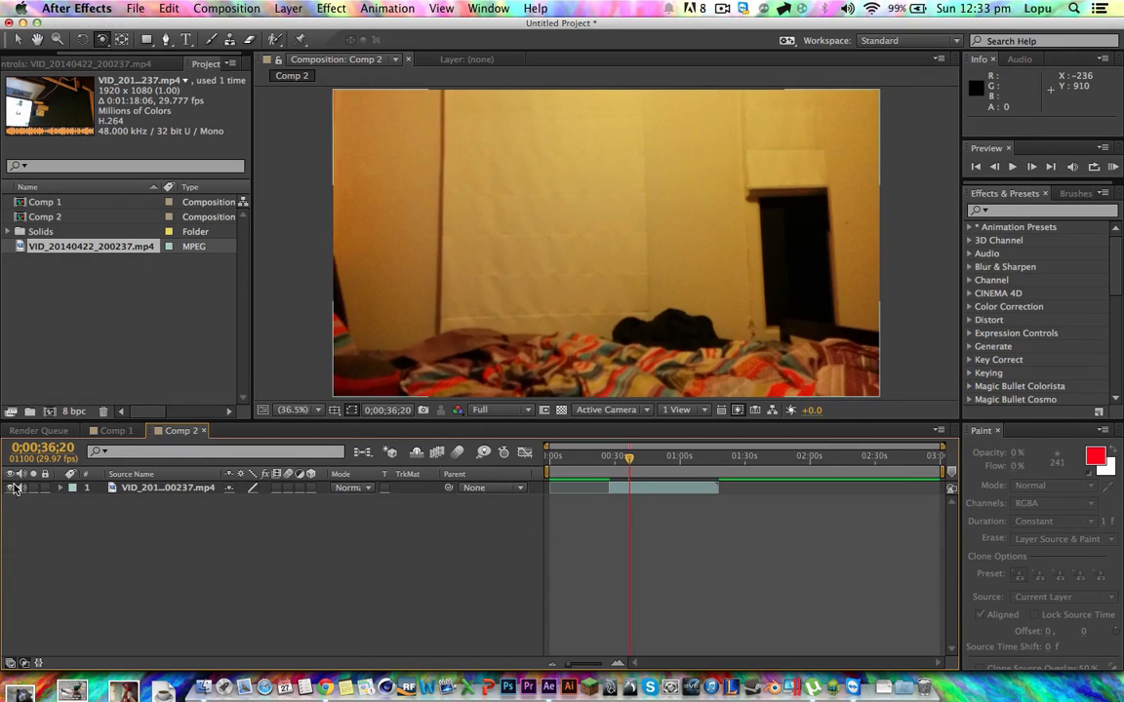
- Mute the footage layer, retrim its start and shift it to the beginning of the Comp 2 timeline
{"action": "left_click", "coordinate": [628, 459]}
{"action": "left_click_drag", "start_coordinate": [630, 462], "coordinate": [590, 457]}
{"action": "left_click", "coordinate": [594, 488]}
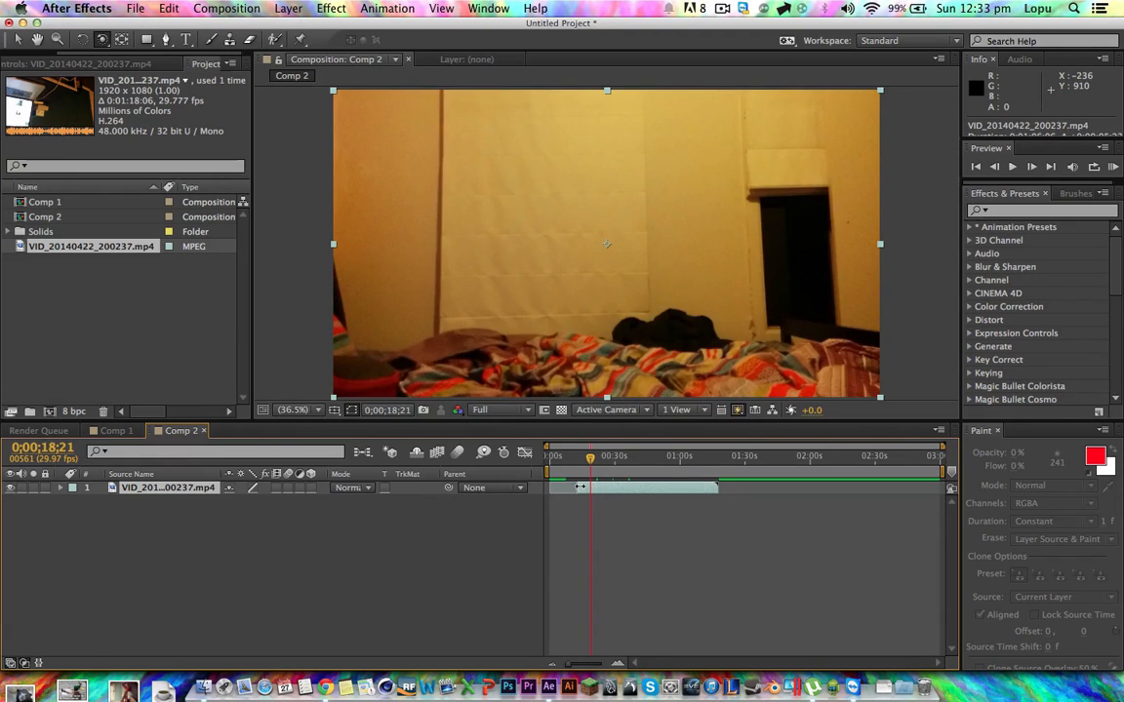
{"action": "left_click_drag", "start_coordinate": [589, 487], "coordinate": [561, 460]}
{"action": "key", "text": "i"}
{"action": "left_click", "coordinate": [381, 563]}
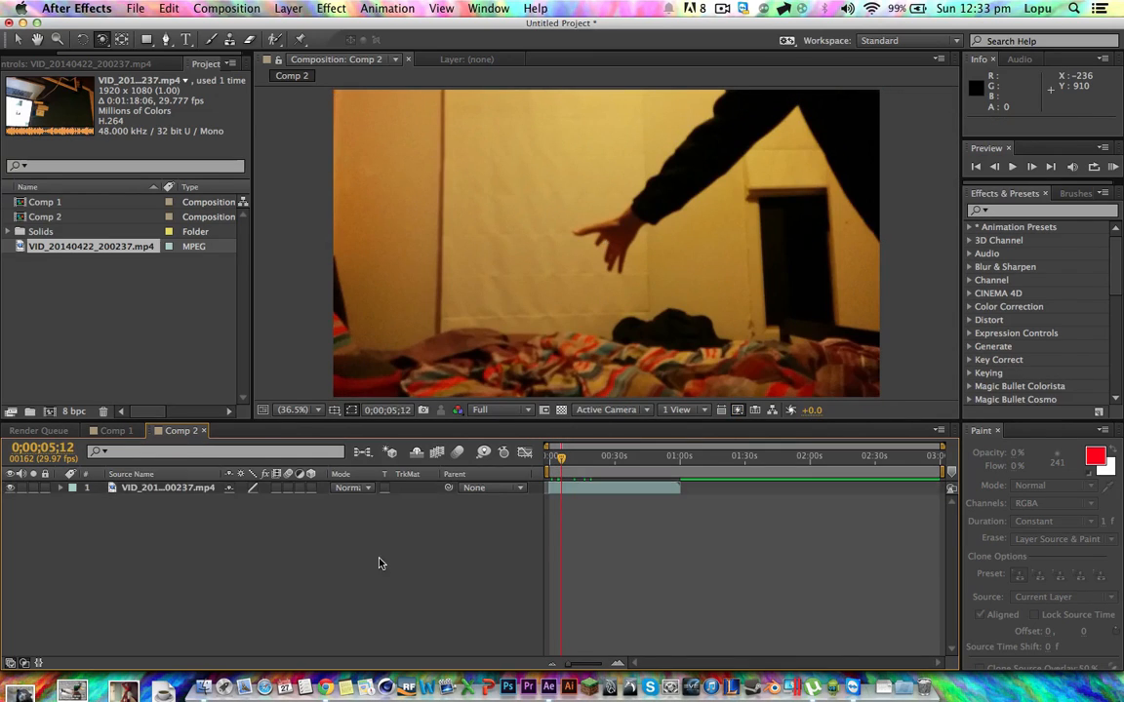
- Add Comp 1 to the Comp 2 timeline above the footage layer
{"action": "left_click", "coordinate": [27, 62]}
{"action": "left_click_drag", "start_coordinate": [180, 53], "coordinate": [220, 56]}
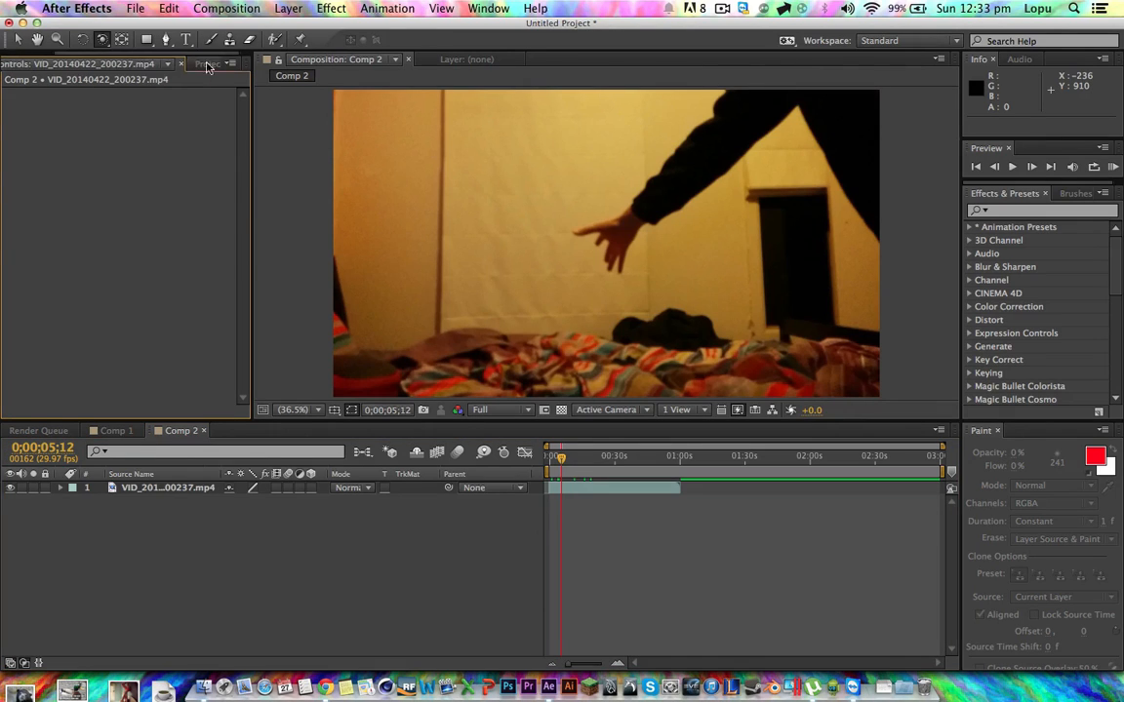
{"action": "left_click", "coordinate": [206, 65]}
{"action": "left_click", "coordinate": [94, 271]}
{"action": "left_click_drag", "start_coordinate": [40, 202], "coordinate": [163, 475]}
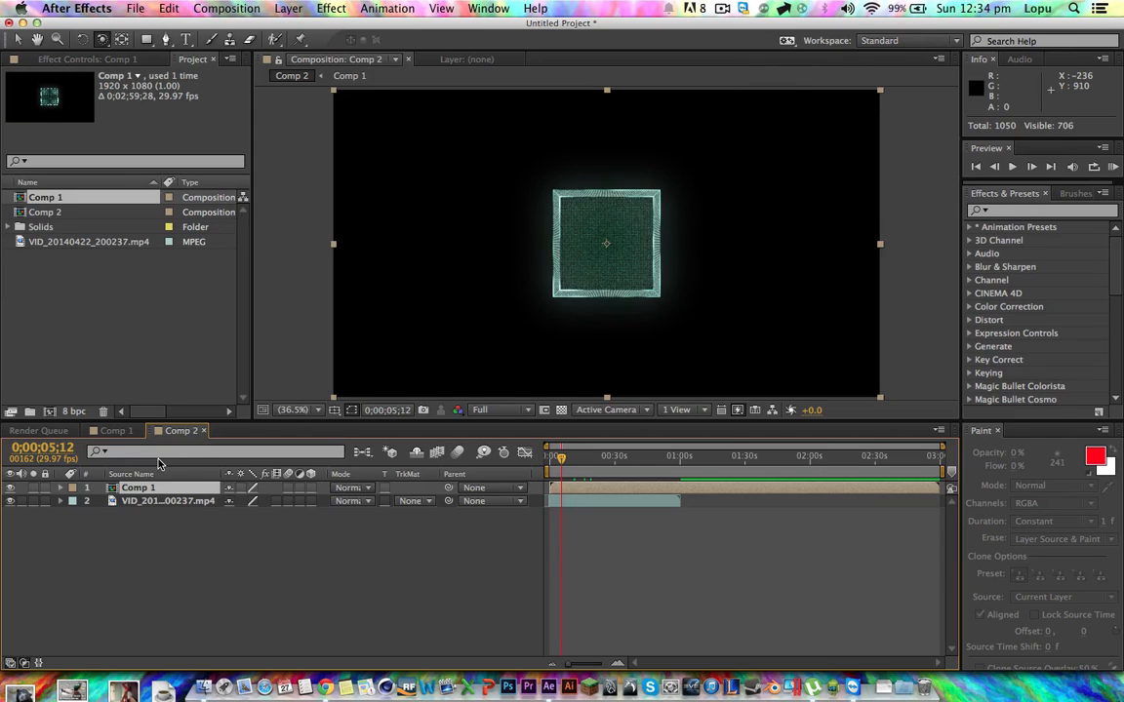
- Set the Comp 1 layer's blending mode to Add and deselect it
{"action": "right_click", "coordinate": [167, 492]}
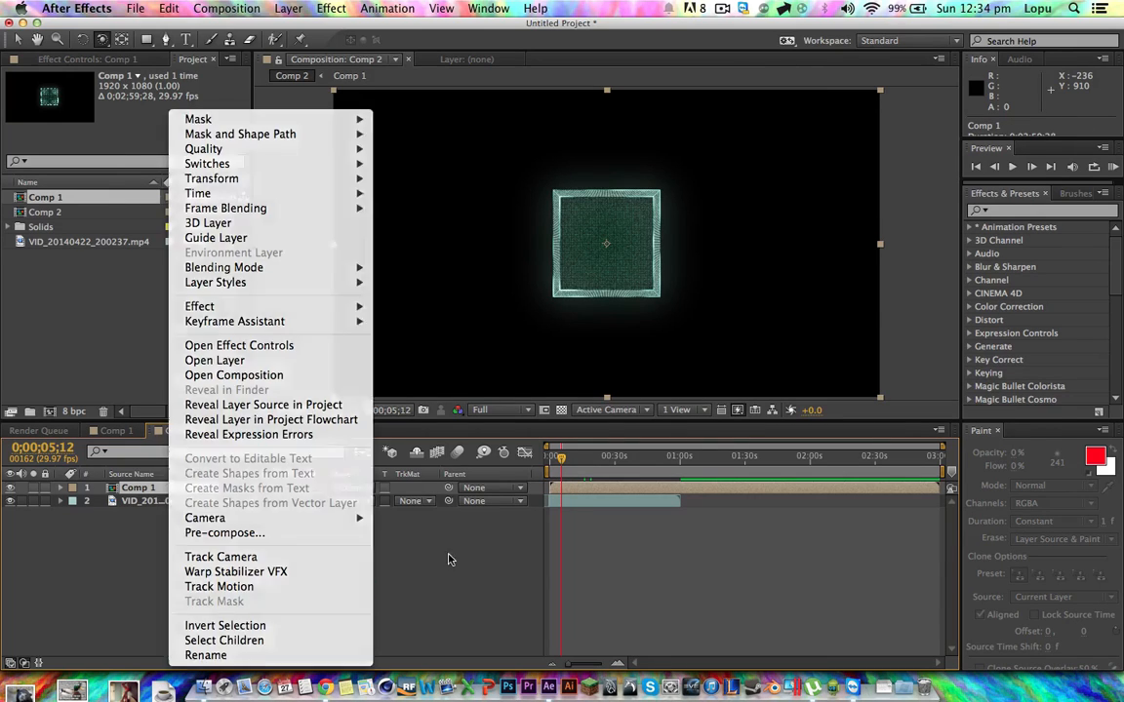
{"action": "left_click", "coordinate": [449, 557]}
{"action": "left_click", "coordinate": [367, 489]}
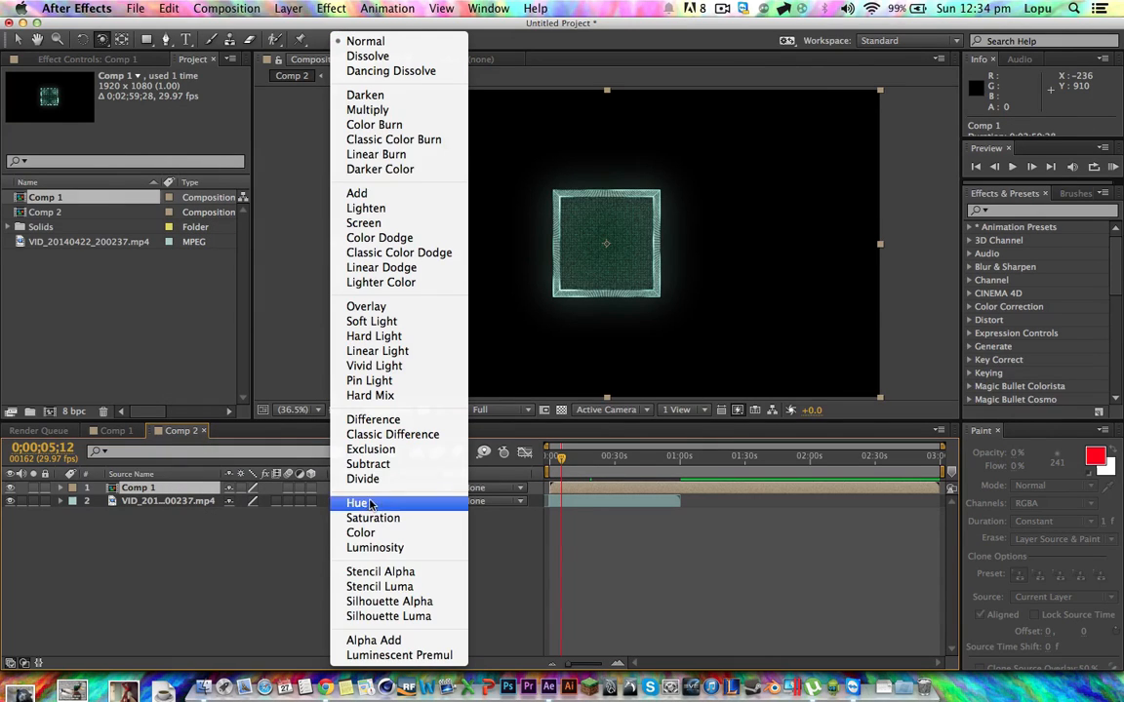
{"action": "left_click", "coordinate": [363, 194]}
{"action": "left_click", "coordinate": [436, 583]}
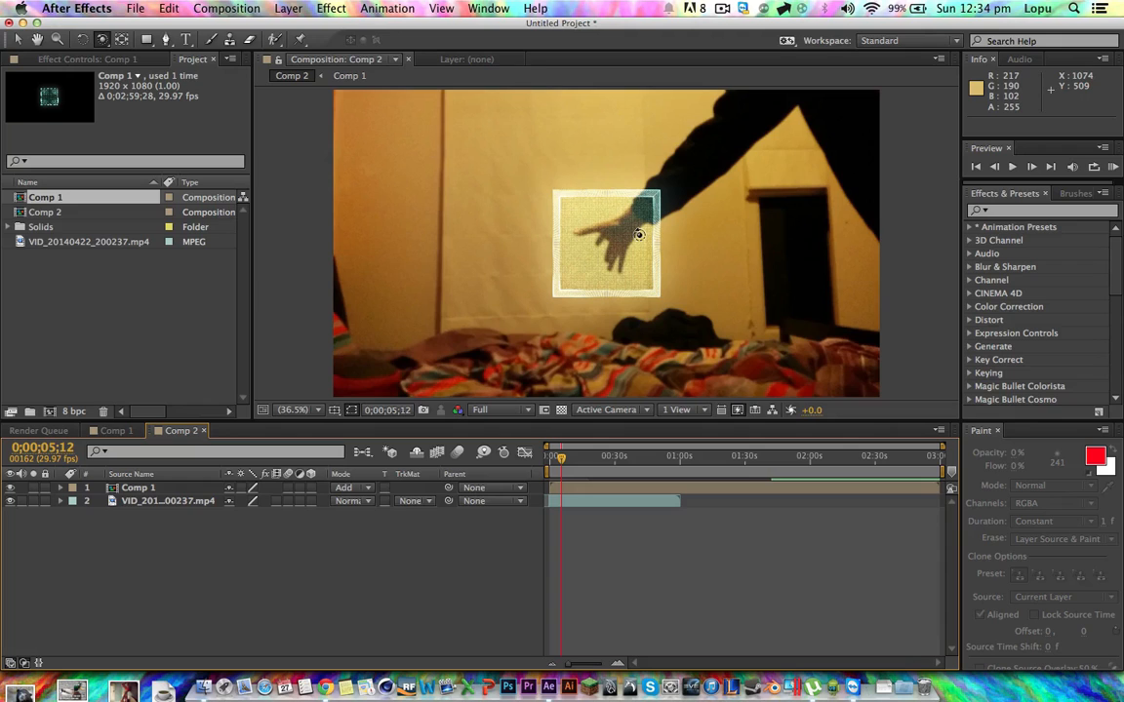
- Pull the camera in Comp 1 back slightly with the Track Z Camera tool to shrink the cube, and return to Comp 2
{"action": "left_click", "coordinate": [102, 40]}
{"action": "left_click", "coordinate": [186, 89]}
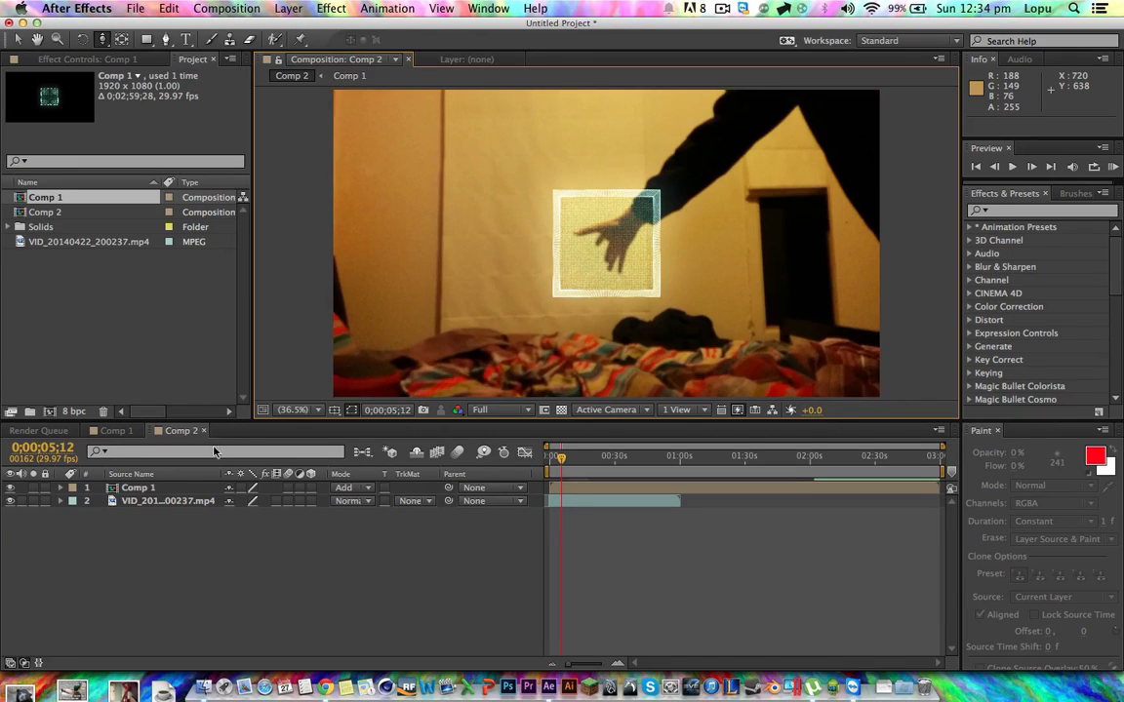
{"action": "left_click", "coordinate": [113, 432]}
{"action": "left_click_drag", "start_coordinate": [603, 240], "coordinate": [651, 307]}
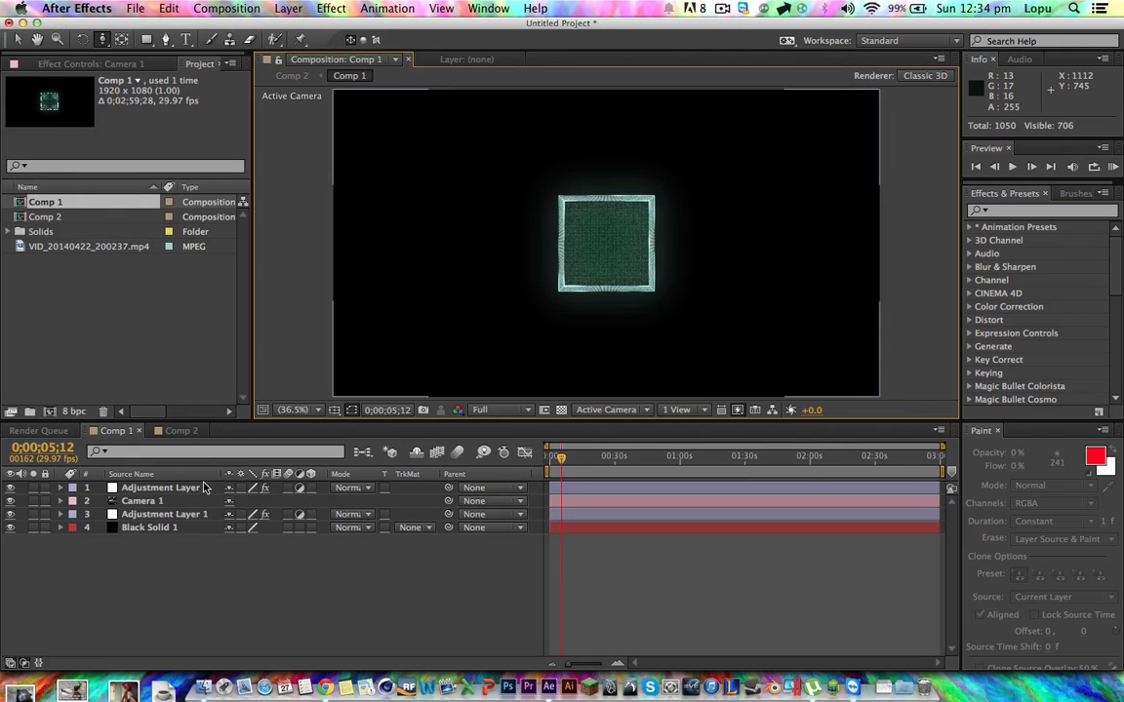
{"action": "left_click", "coordinate": [177, 431]}
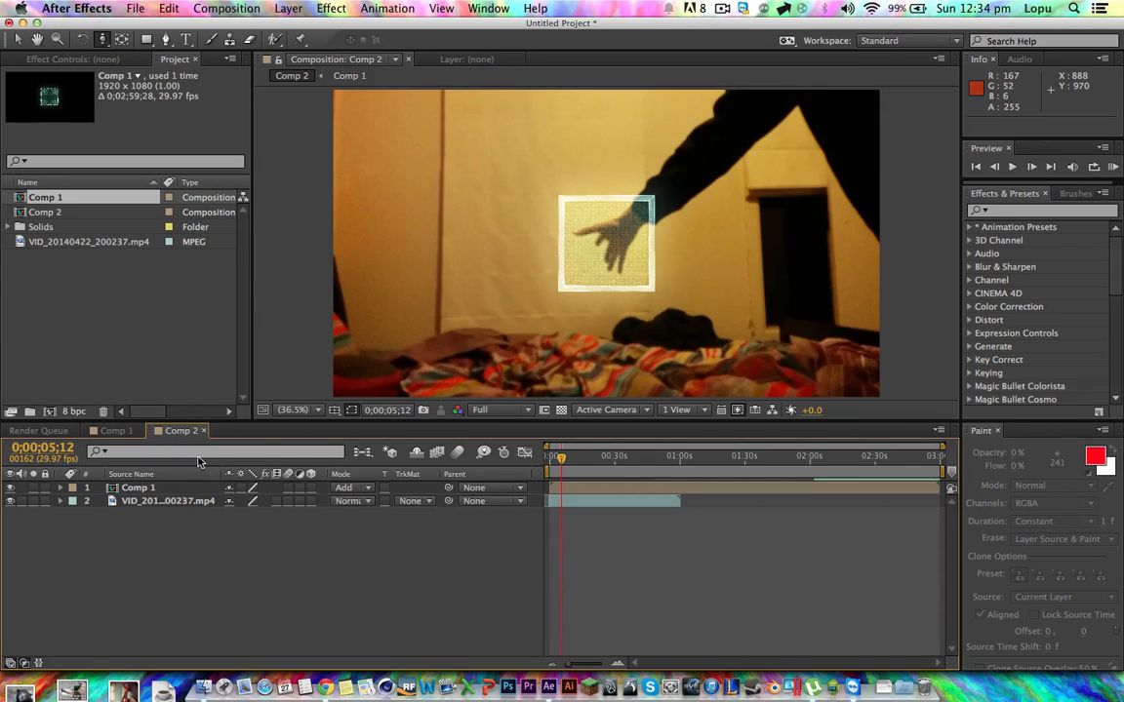
- Duplicate the footage layer and place the copy above the Comp 1 layer
{"action": "left_click", "coordinate": [190, 499]}
{"action": "key", "text": "super+d"}
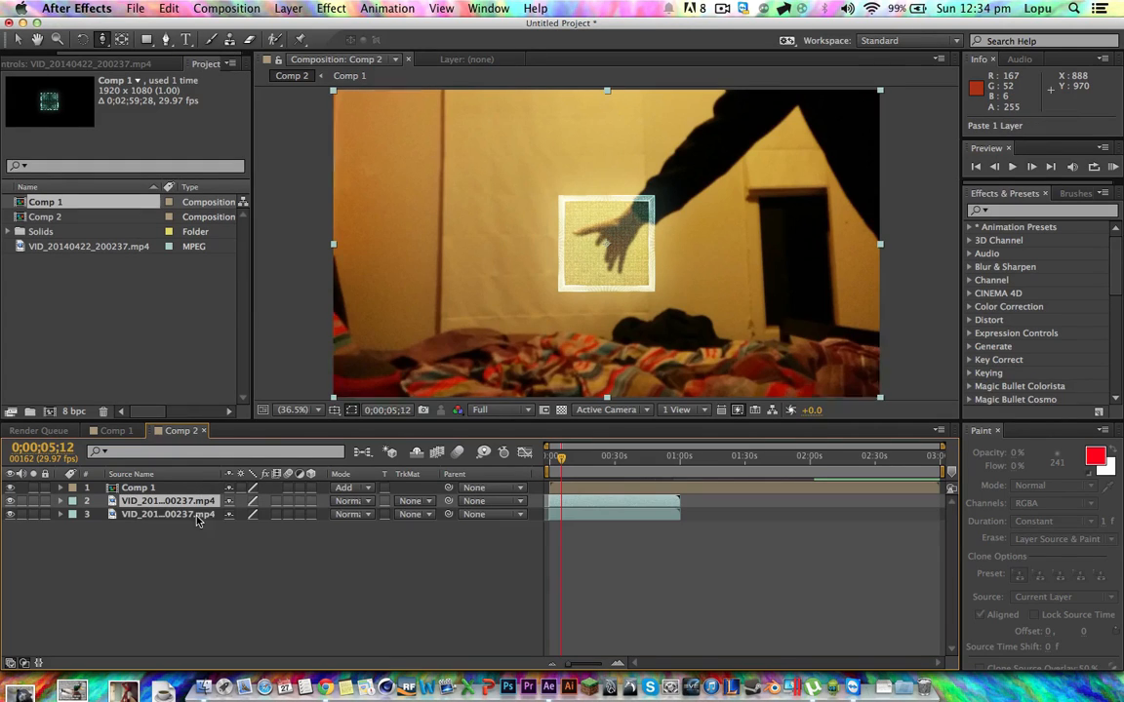
{"action": "left_click_drag", "start_coordinate": [161, 490], "coordinate": [161, 492]}
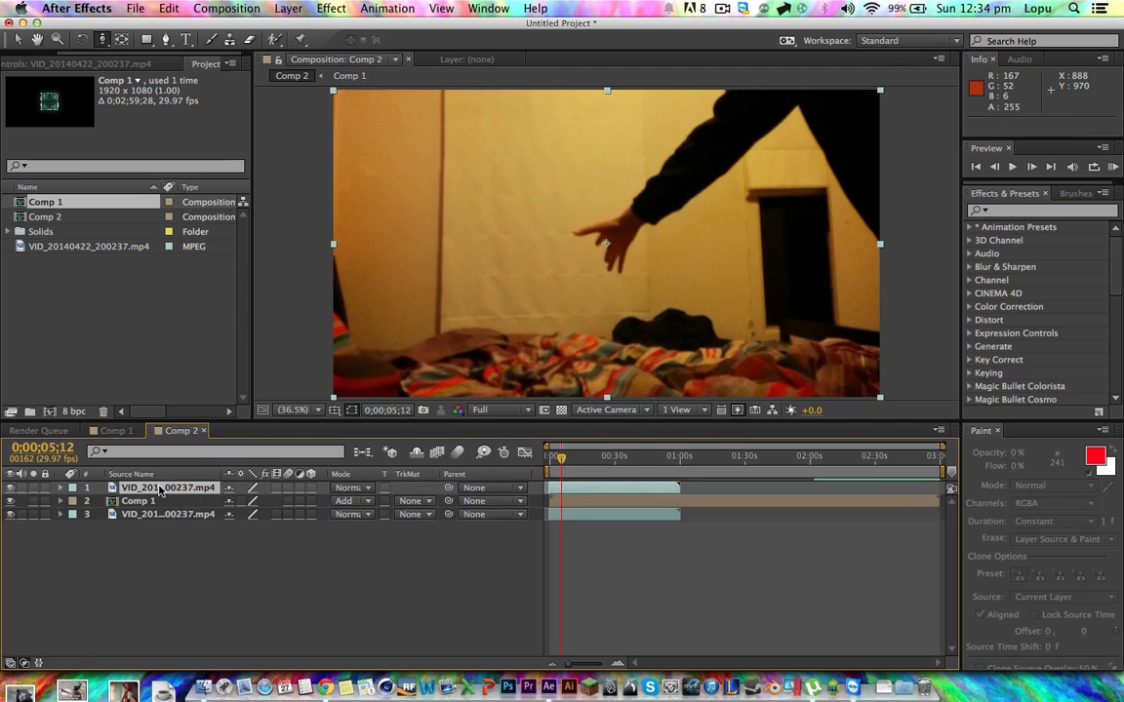
- Freeze the lower footage layer on the empty-room frame at 0;00;01;24
{"action": "left_click", "coordinate": [166, 515]}
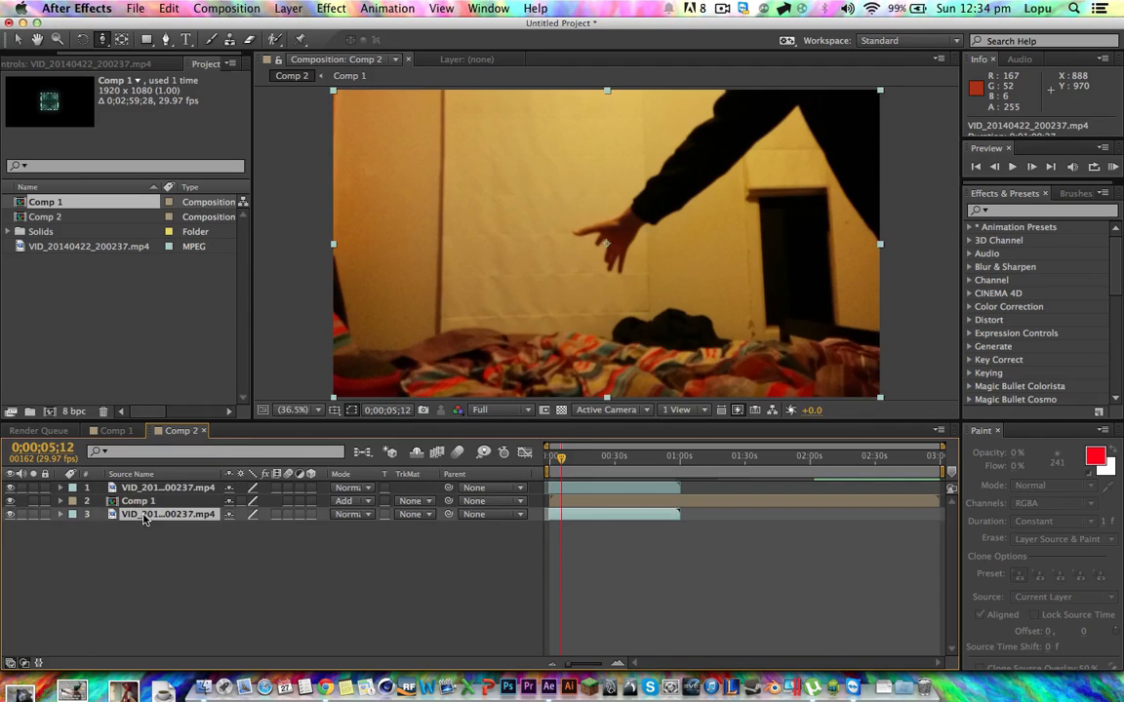
{"action": "left_click", "coordinate": [558, 463]}
{"action": "left_click_drag", "start_coordinate": [558, 463], "coordinate": [552, 462]}
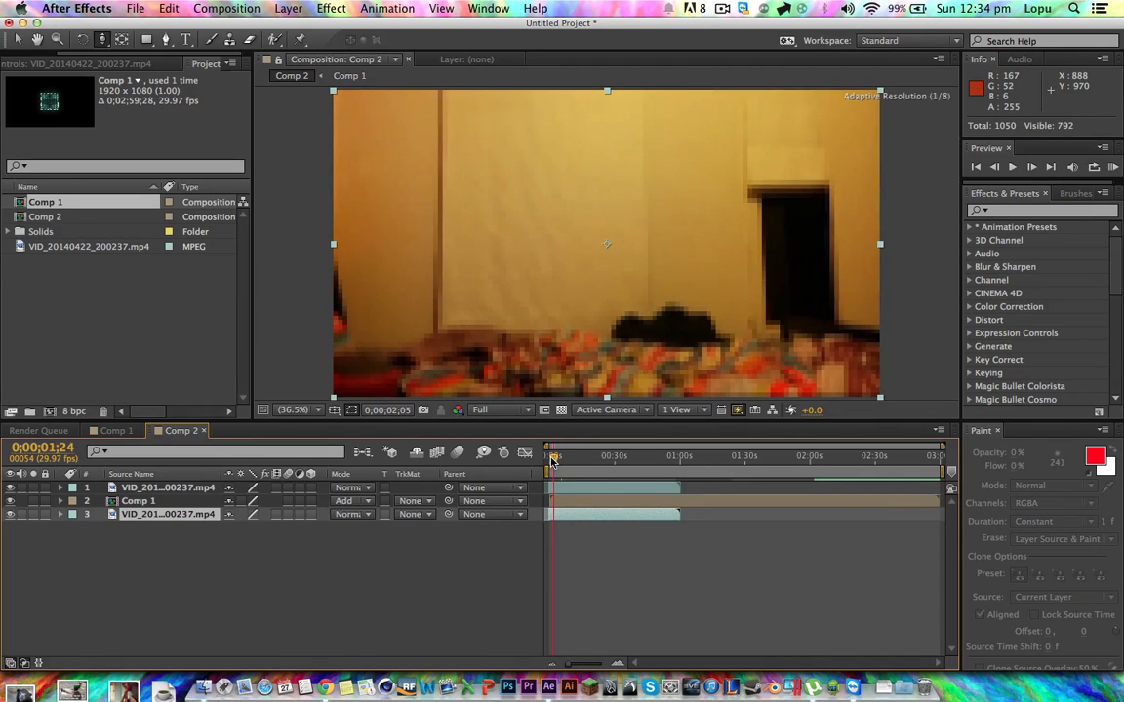
{"action": "right_click", "coordinate": [167, 520]}
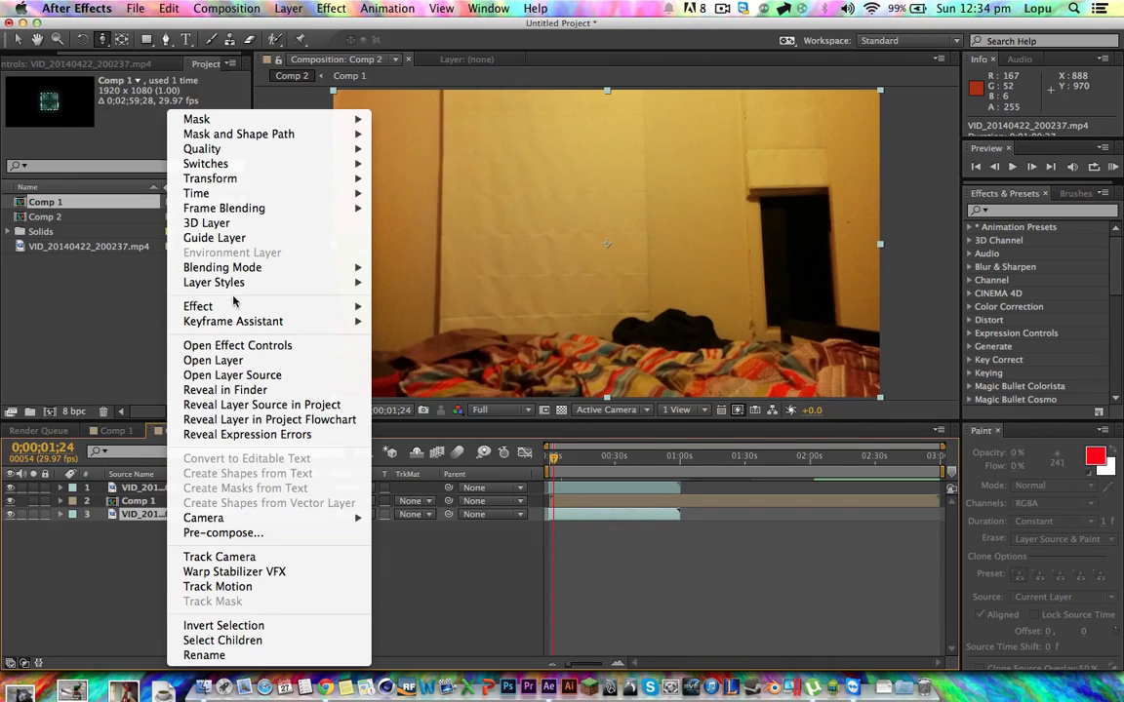
{"action": "mouse_move", "coordinate": [225, 193]}
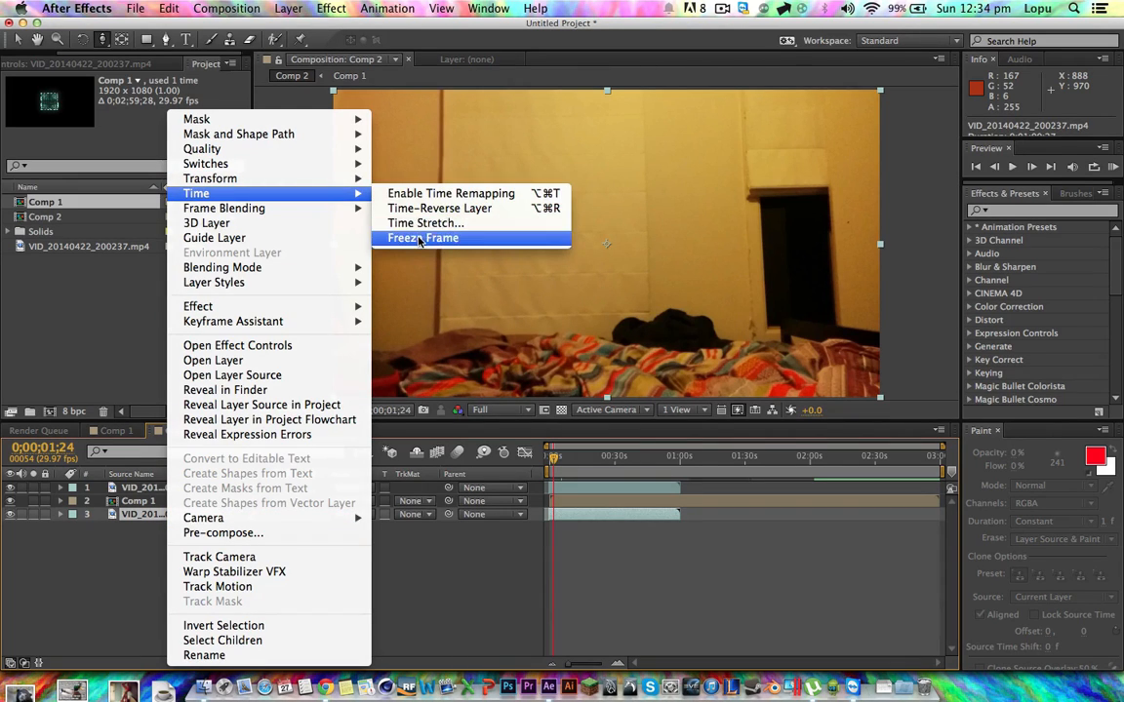
{"action": "left_click", "coordinate": [381, 234]}
{"action": "left_click", "coordinate": [475, 553]}
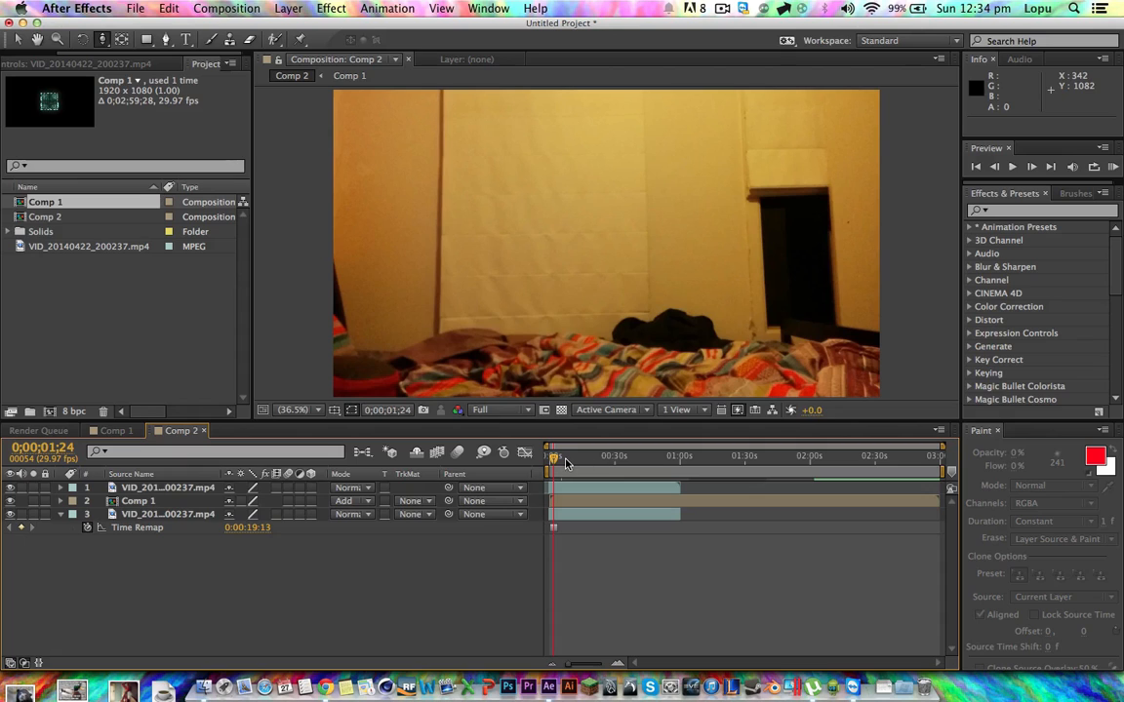
- Find the Difference Matte effect by searching for "differe" and apply it to the upper footage layer
{"action": "left_click", "coordinate": [176, 491]}
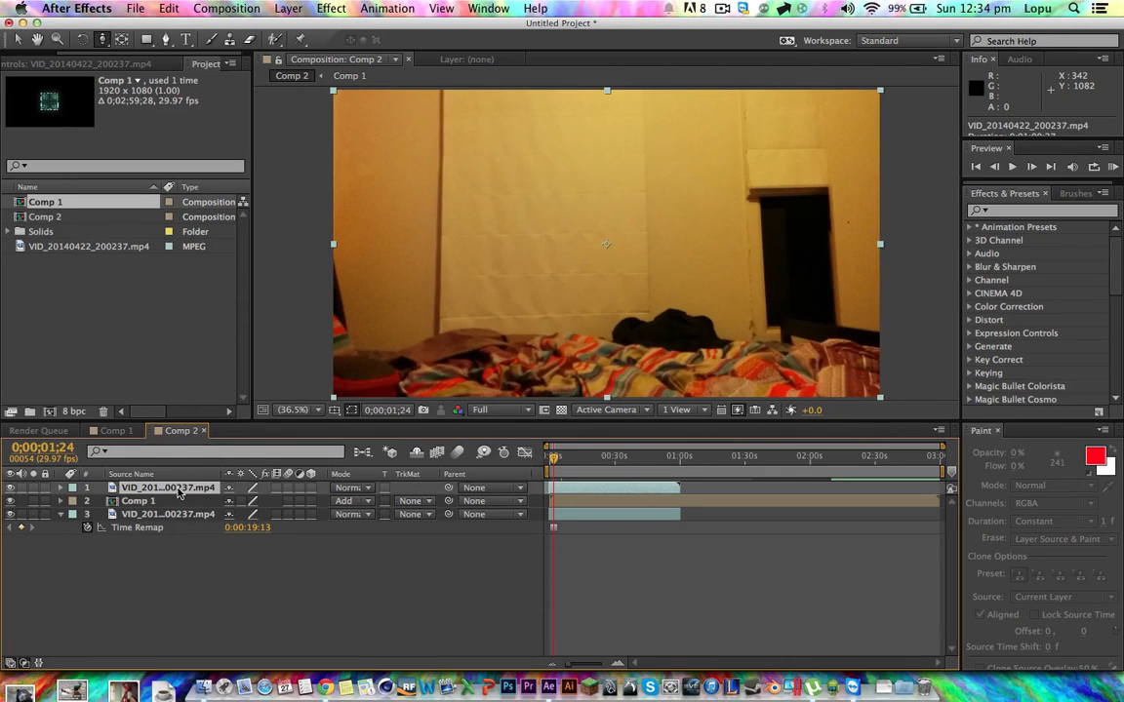
{"action": "left_click", "coordinate": [331, 7]}
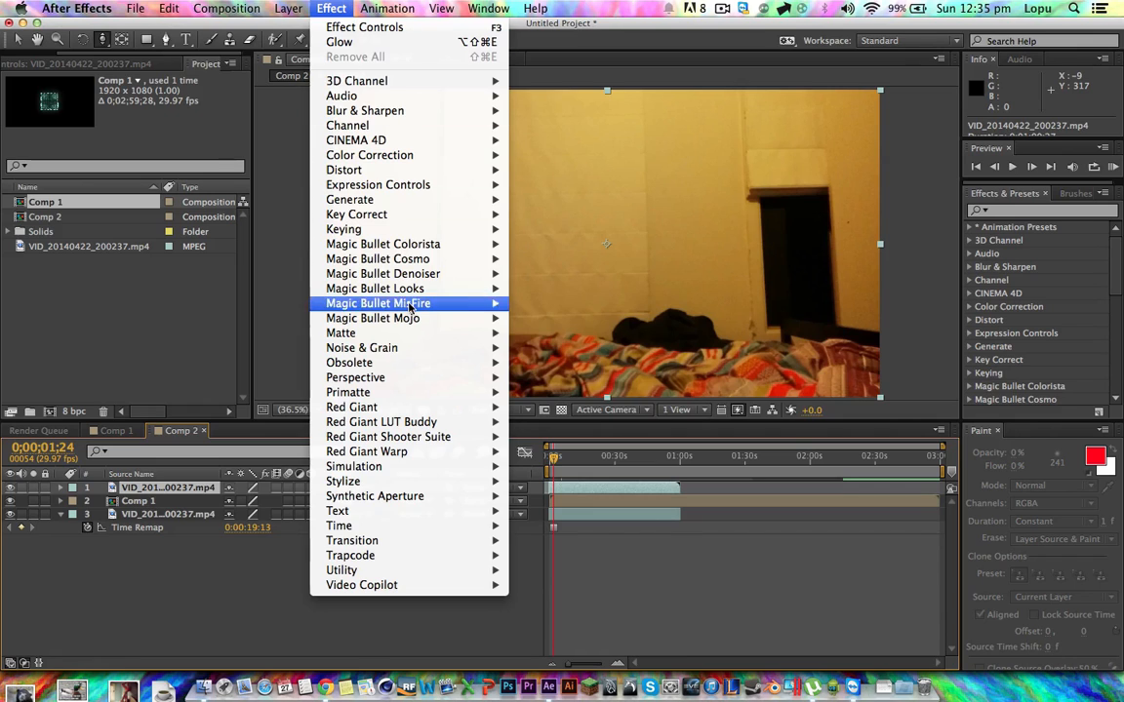
{"action": "mouse_move", "coordinate": [390, 335]}
{"action": "left_click", "coordinate": [929, 193]}
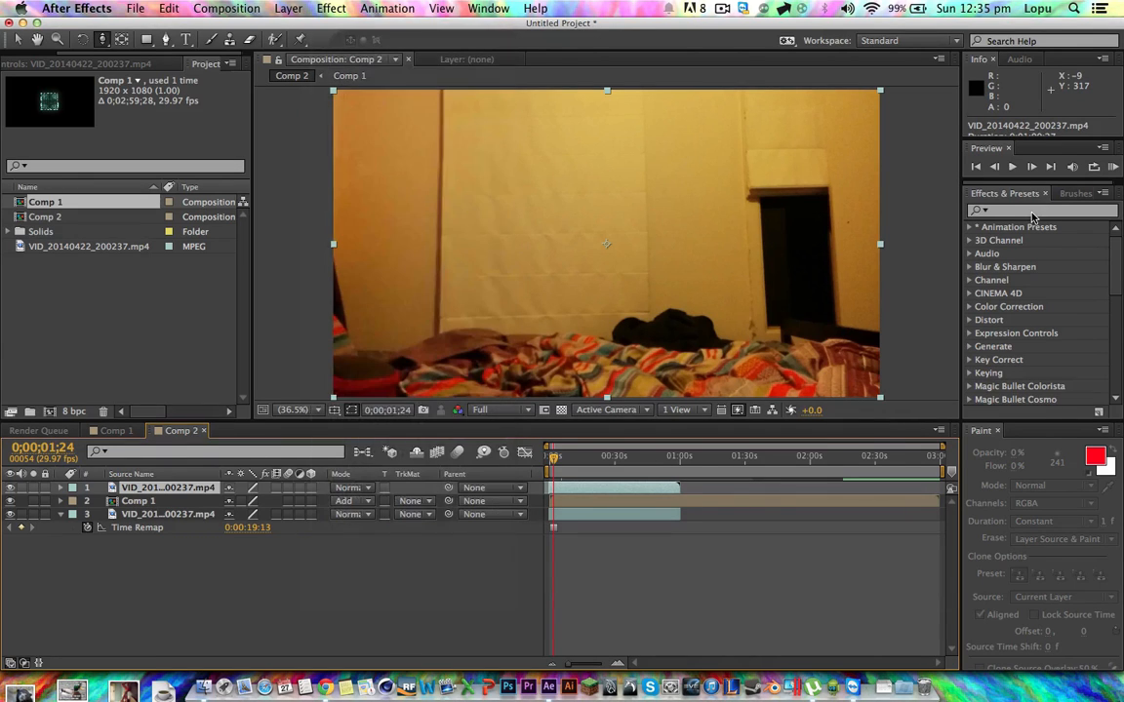
{"action": "left_click", "coordinate": [1032, 211]}
{"action": "type", "text": "differ"}
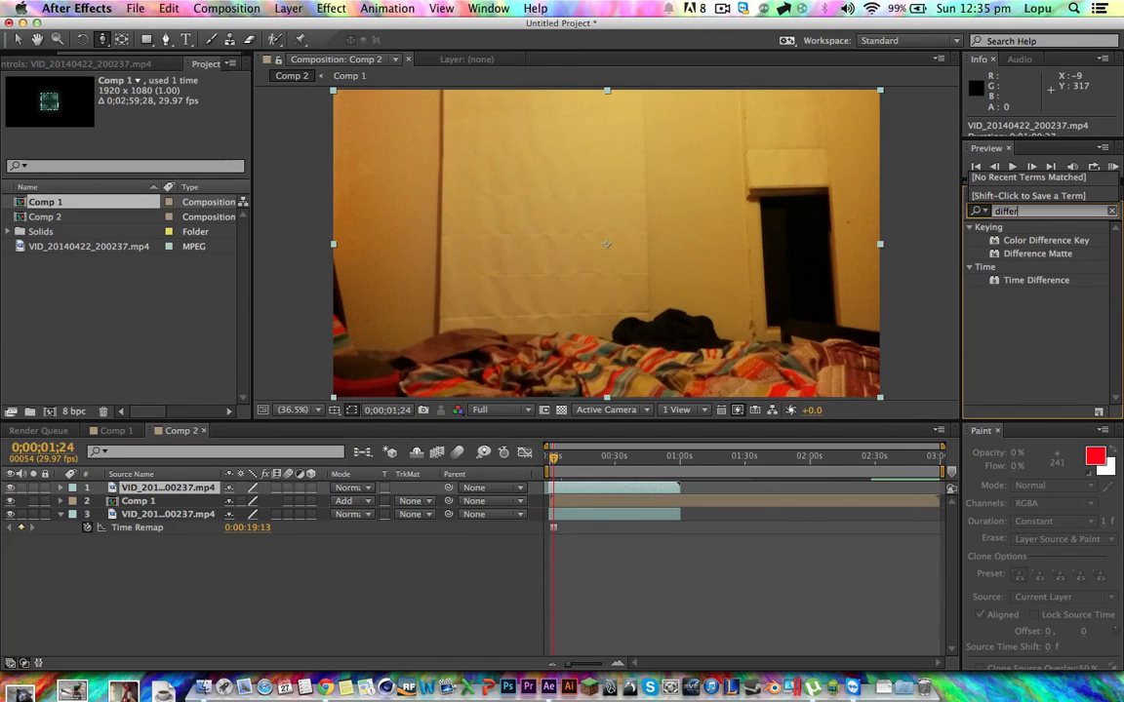
{"action": "type", "text": "e"}
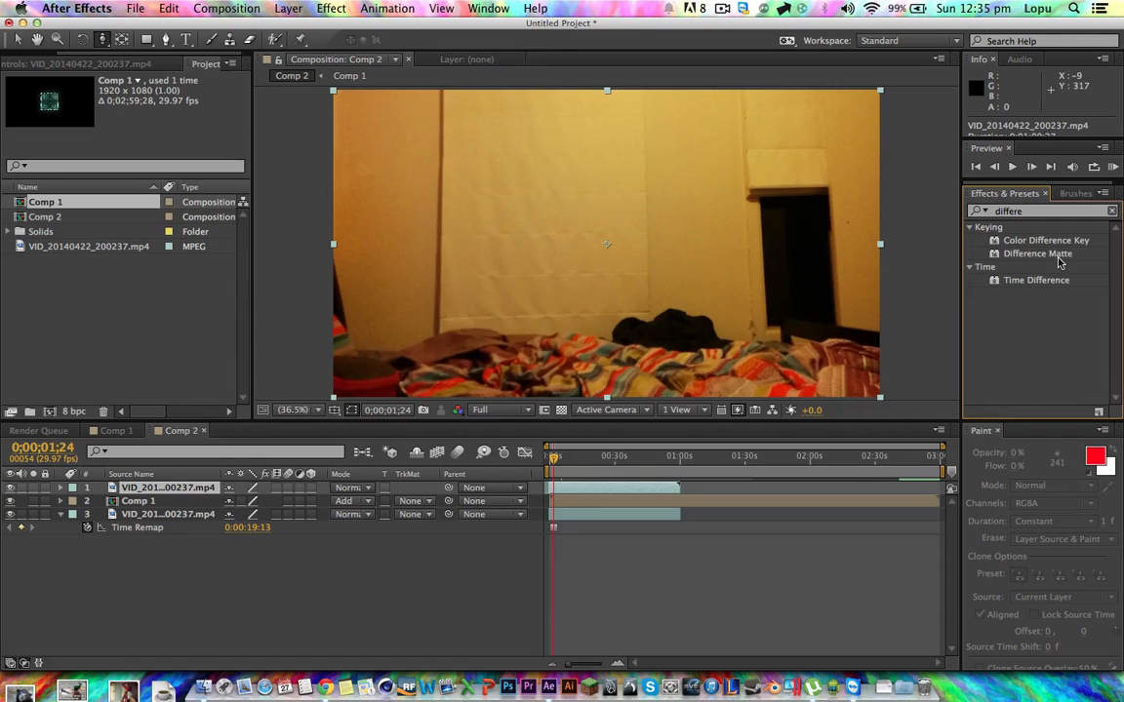
{"action": "double_click", "coordinate": [1037, 254]}
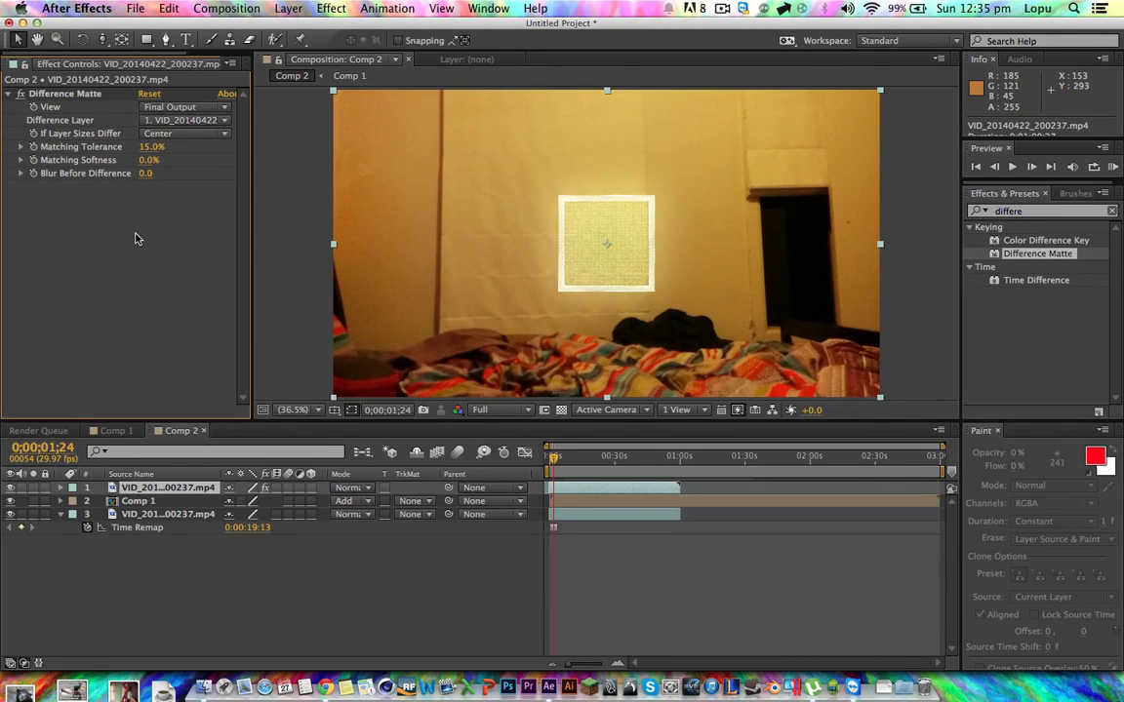
- Set the Difference Matte's matching tolerance to 6.0% and check the matte at several times, toggling the effect to compare
{"action": "left_click_drag", "start_coordinate": [554, 459], "coordinate": [621, 460]}
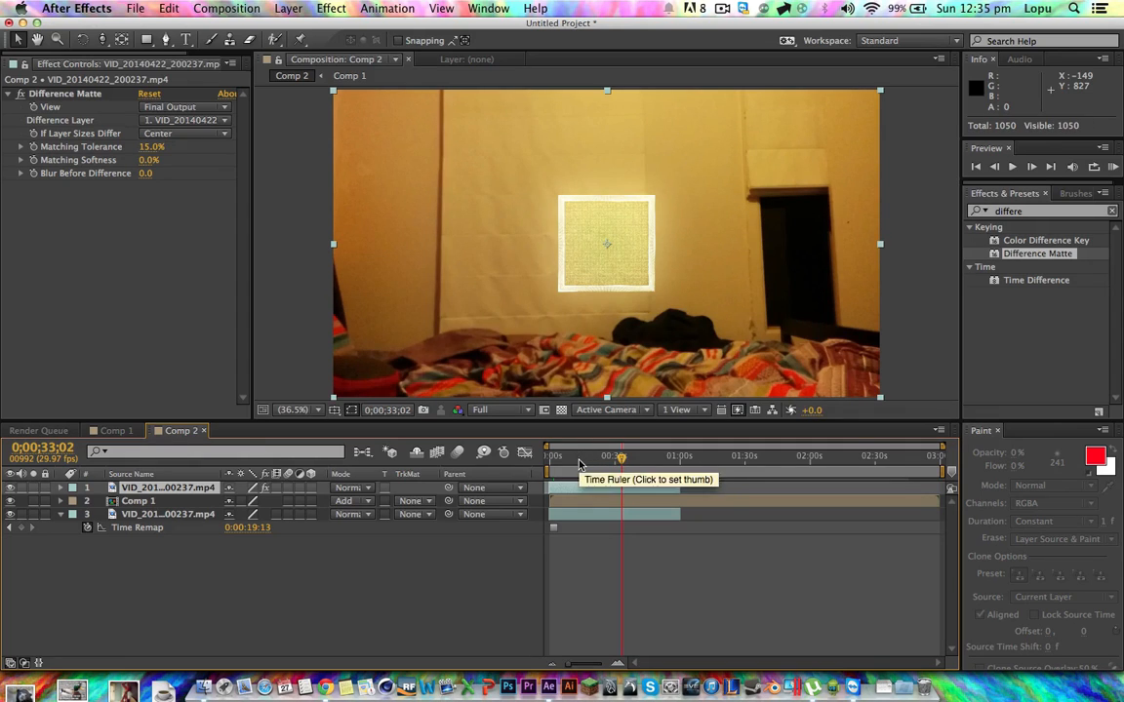
{"action": "left_click", "coordinate": [580, 456]}
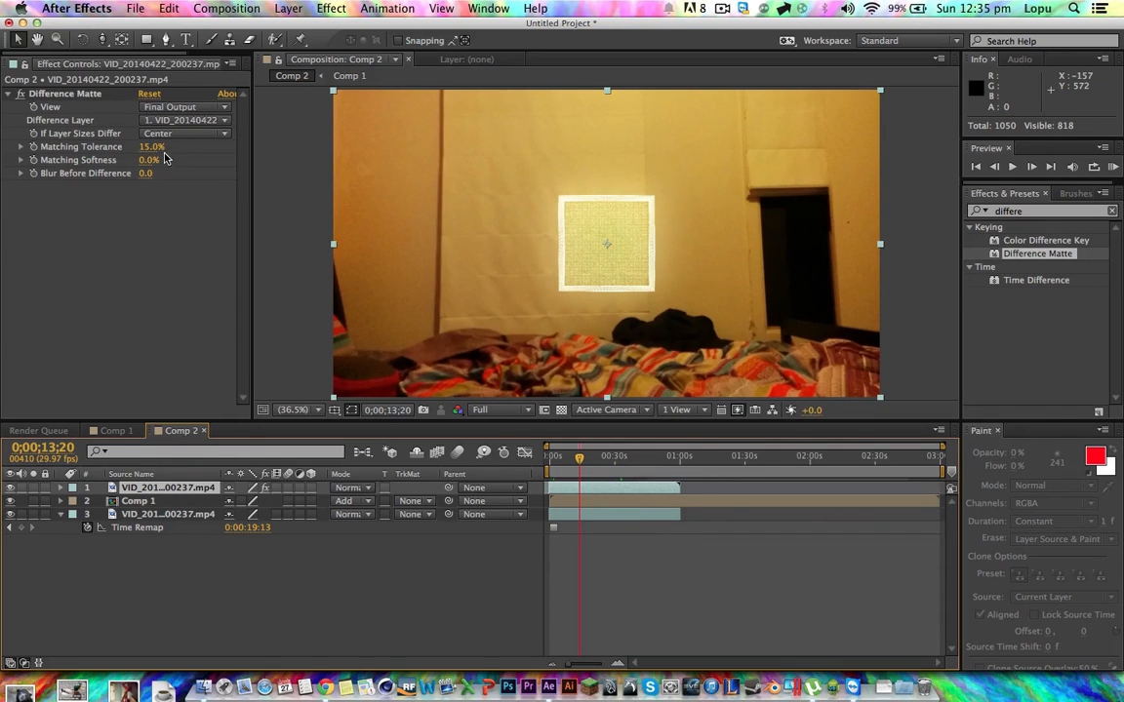
{"action": "mouse_move", "coordinate": [150, 147]}
{"action": "left_mouse_down"}
{"action": "mouse_move", "coordinate": [178, 145]}
{"action": "mouse_move", "coordinate": [143, 144]}
{"action": "left_mouse_up"}
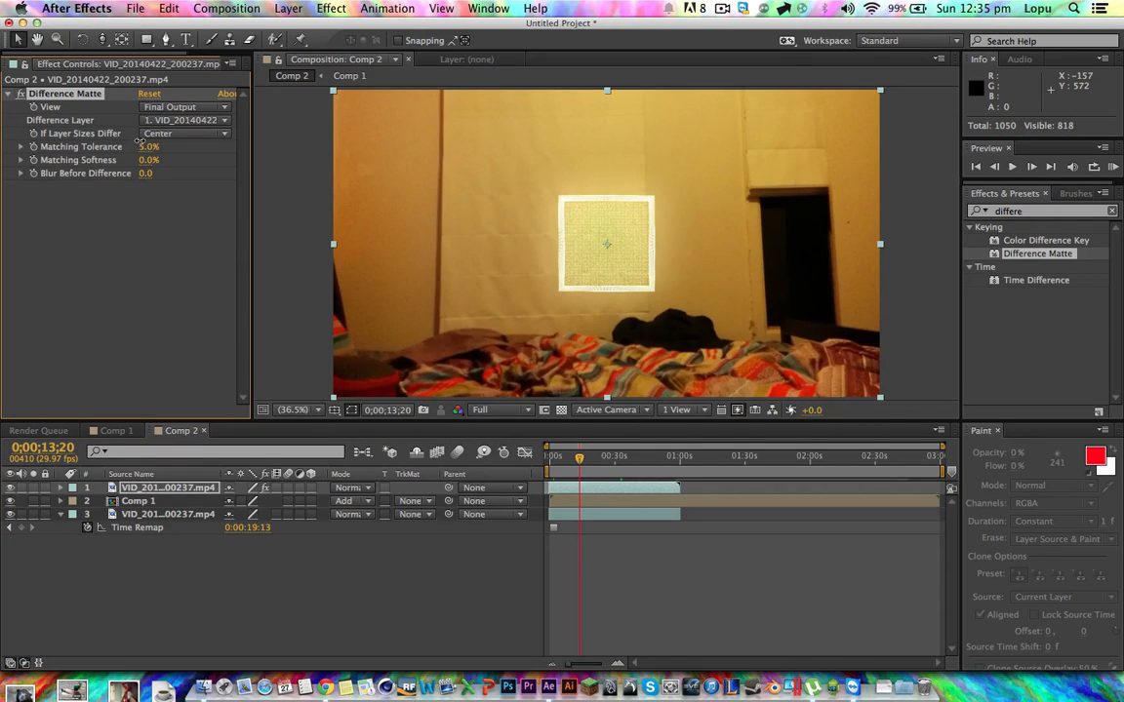
{"action": "left_click", "coordinate": [560, 461]}
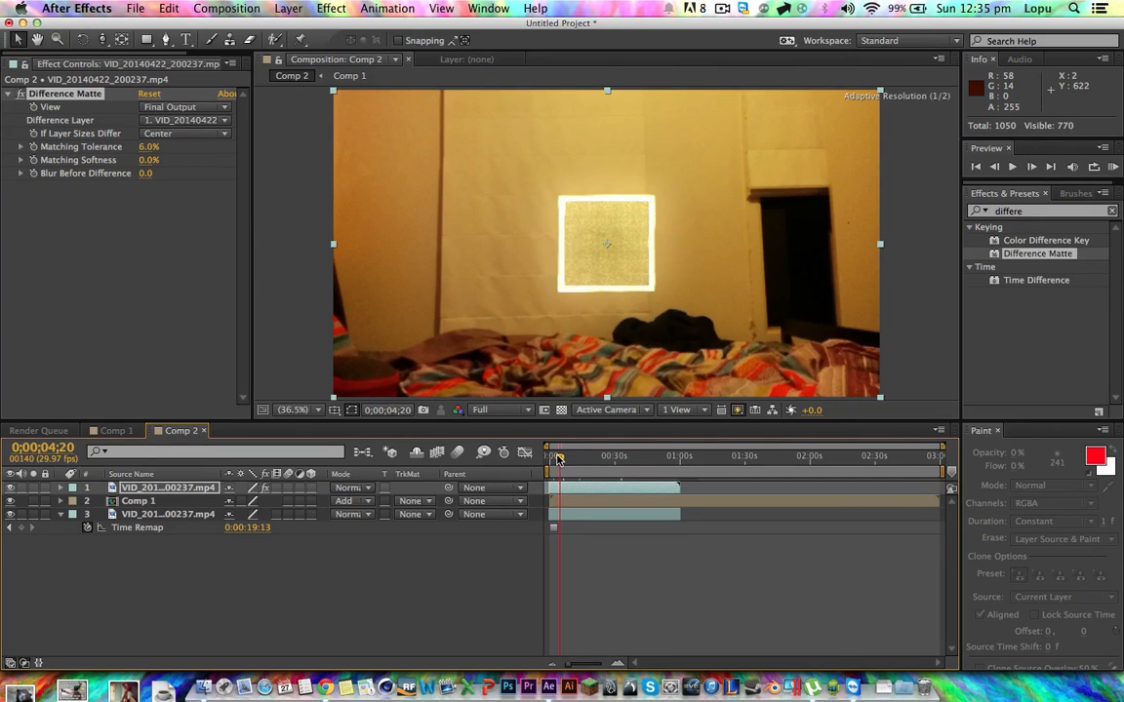
{"action": "left_click_drag", "start_coordinate": [558, 456], "coordinate": [559, 457]}
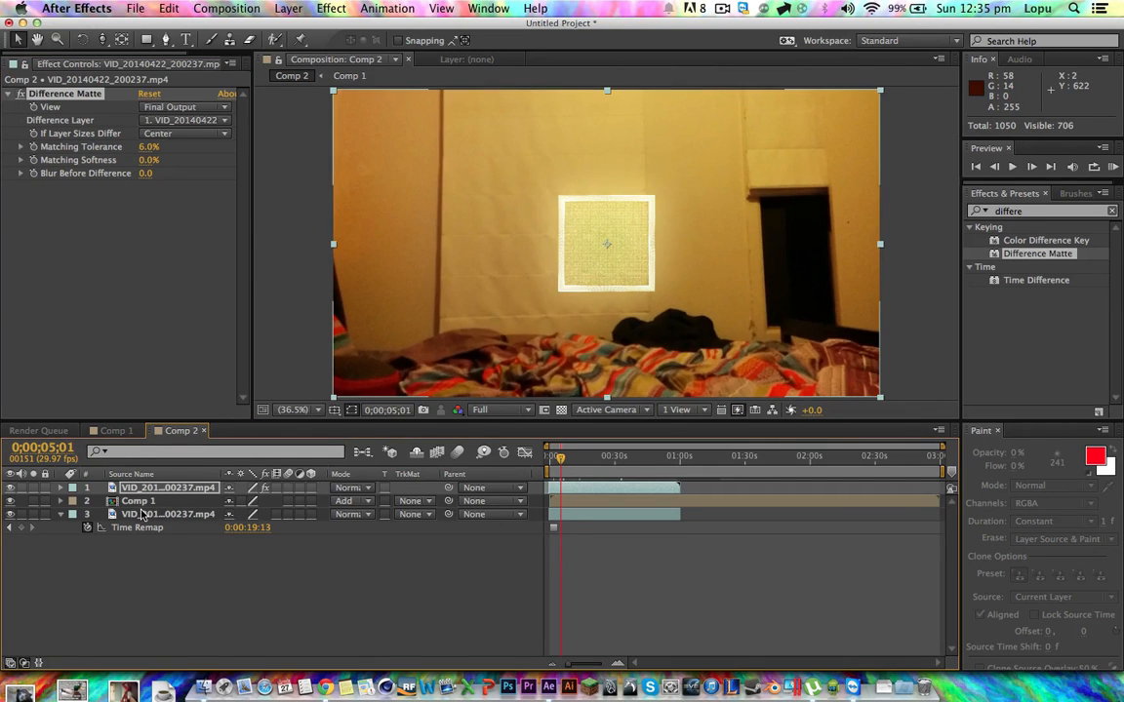
{"action": "left_click", "coordinate": [20, 94]}
{"action": "left_click", "coordinate": [20, 94]}
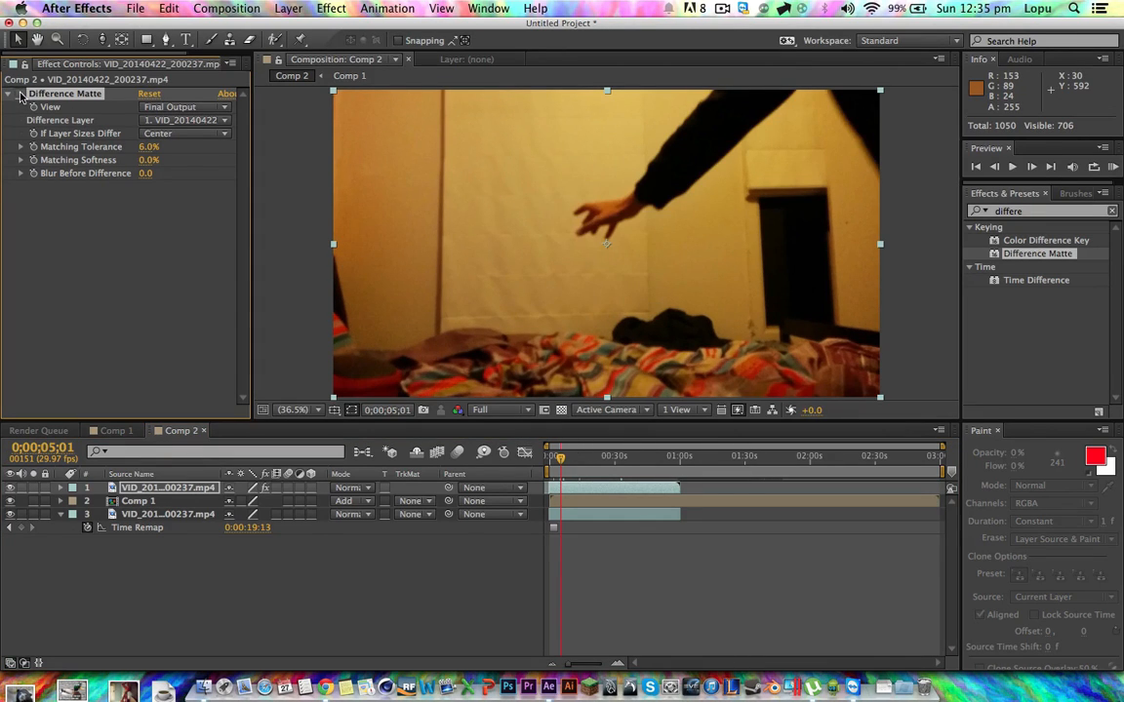
- Set the Difference Matte's difference layer to the frozen footage on layer 3 and raise the matching tolerance to 19.0%
{"action": "left_click", "coordinate": [170, 121]}
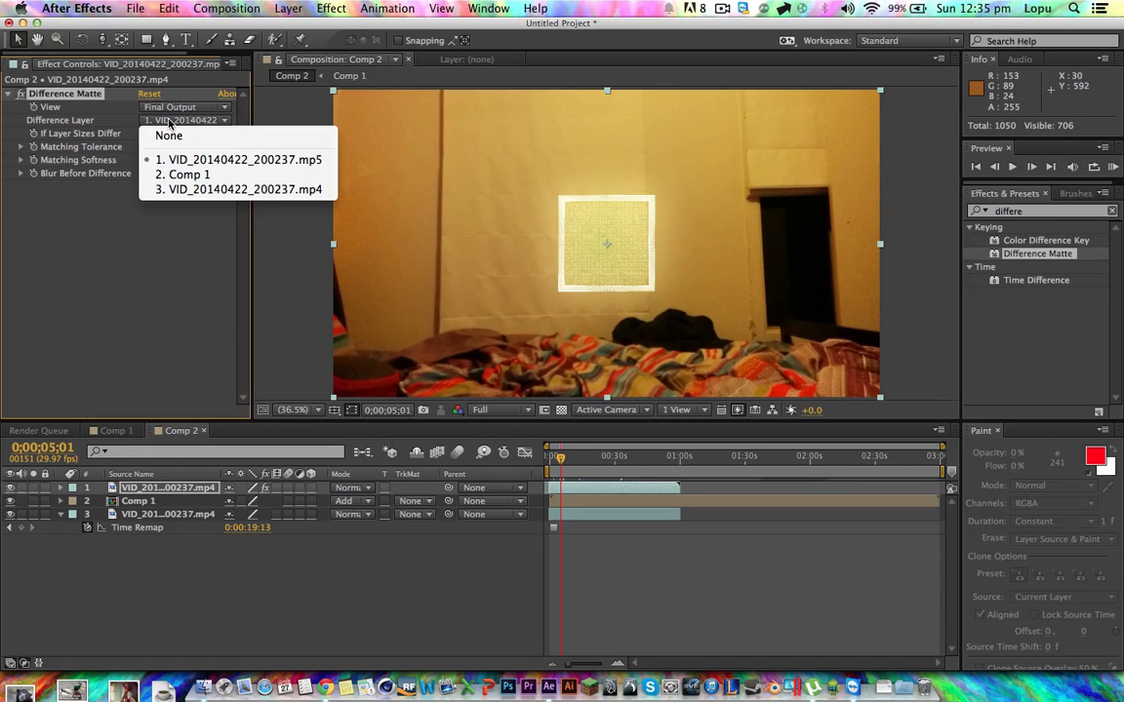
{"action": "left_click", "coordinate": [188, 190]}
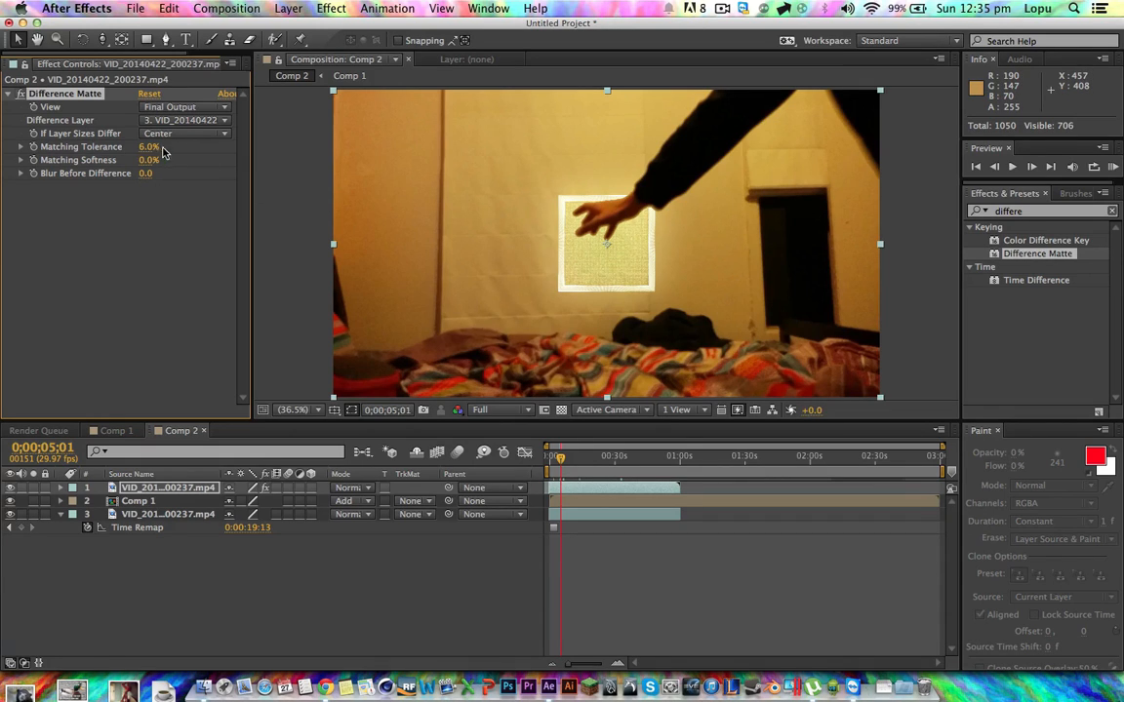
{"action": "left_click_drag", "start_coordinate": [156, 147], "coordinate": [158, 146]}
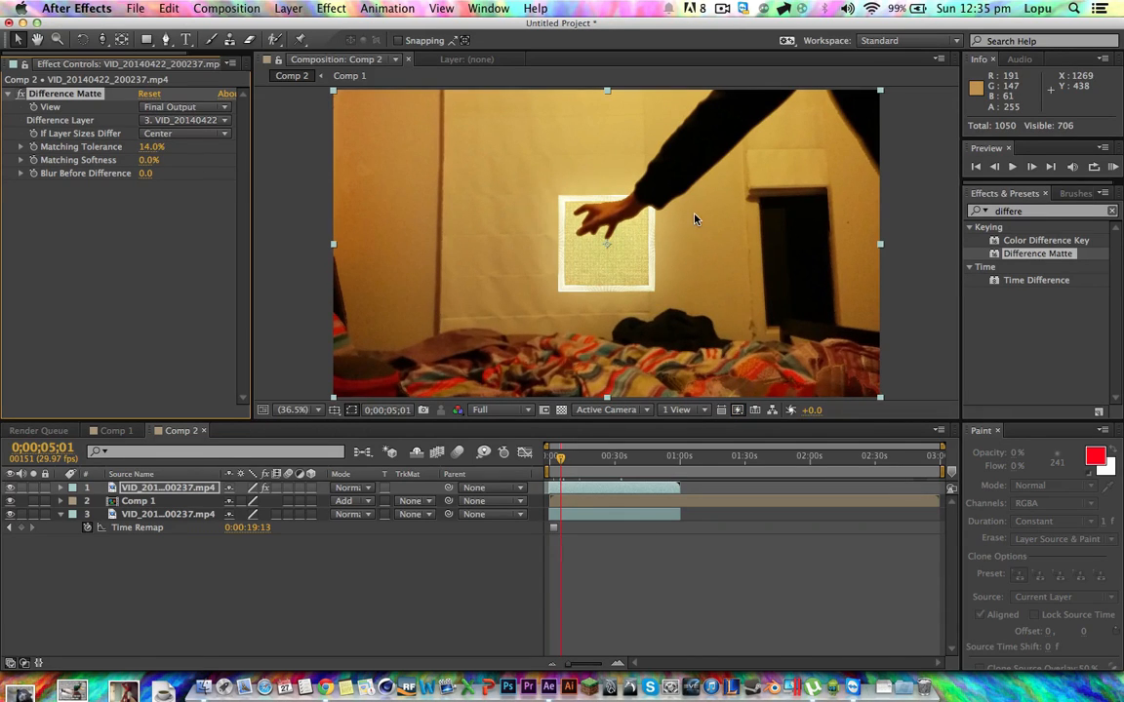
{"action": "left_click_drag", "start_coordinate": [146, 146], "coordinate": [150, 148]}
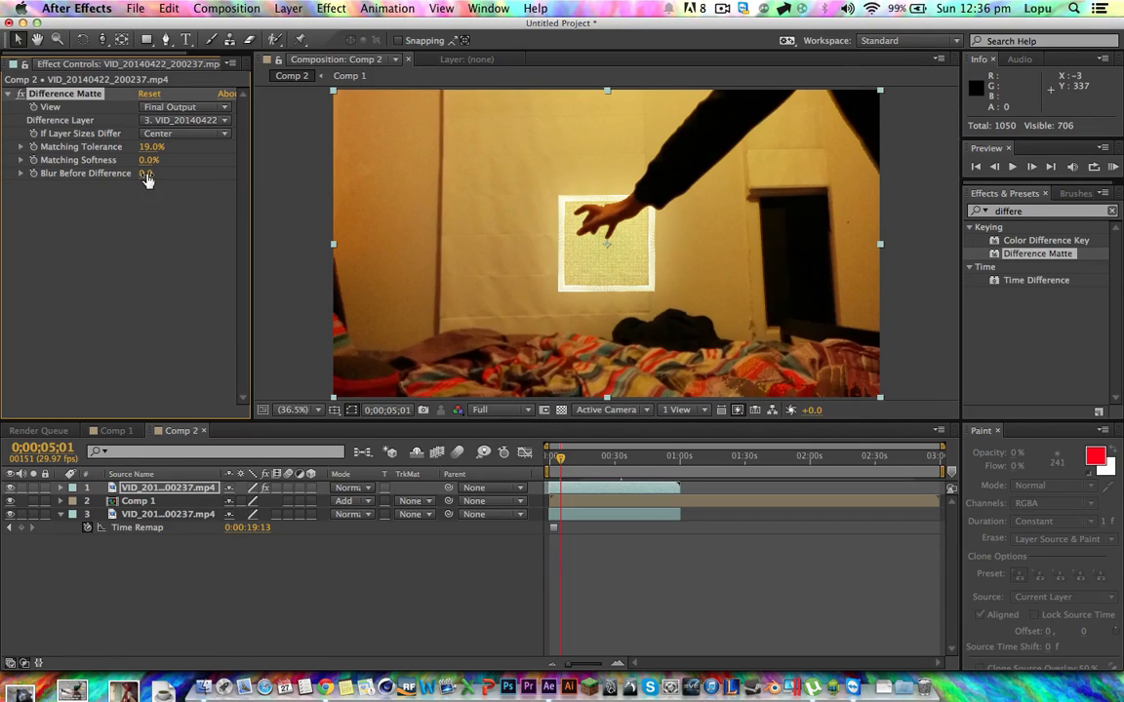
{"action": "left_click_drag", "start_coordinate": [147, 160], "coordinate": [146, 160]}
{"action": "left_click_drag", "start_coordinate": [153, 173], "coordinate": [162, 173]}
- Try the Color Difference Key on the upper footage layer, remove it, and set the Difference Matte's matching tolerance to 15.0%
{"action": "double_click", "coordinate": [1037, 241]}
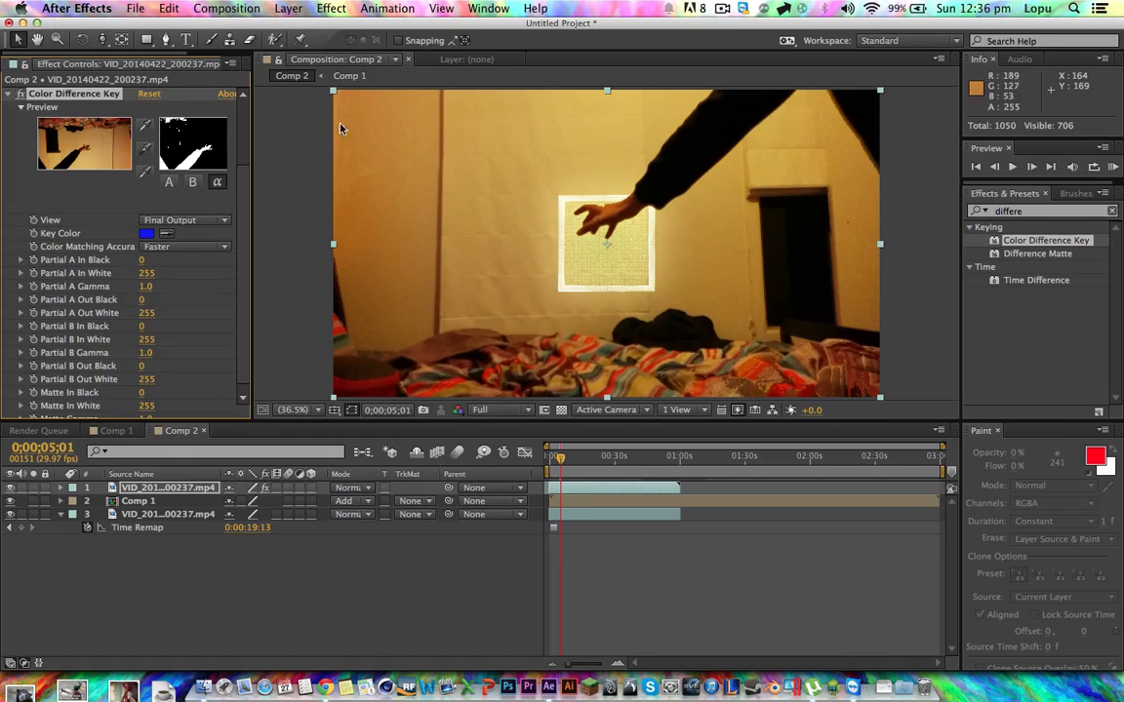
{"action": "key", "text": "Delete"}
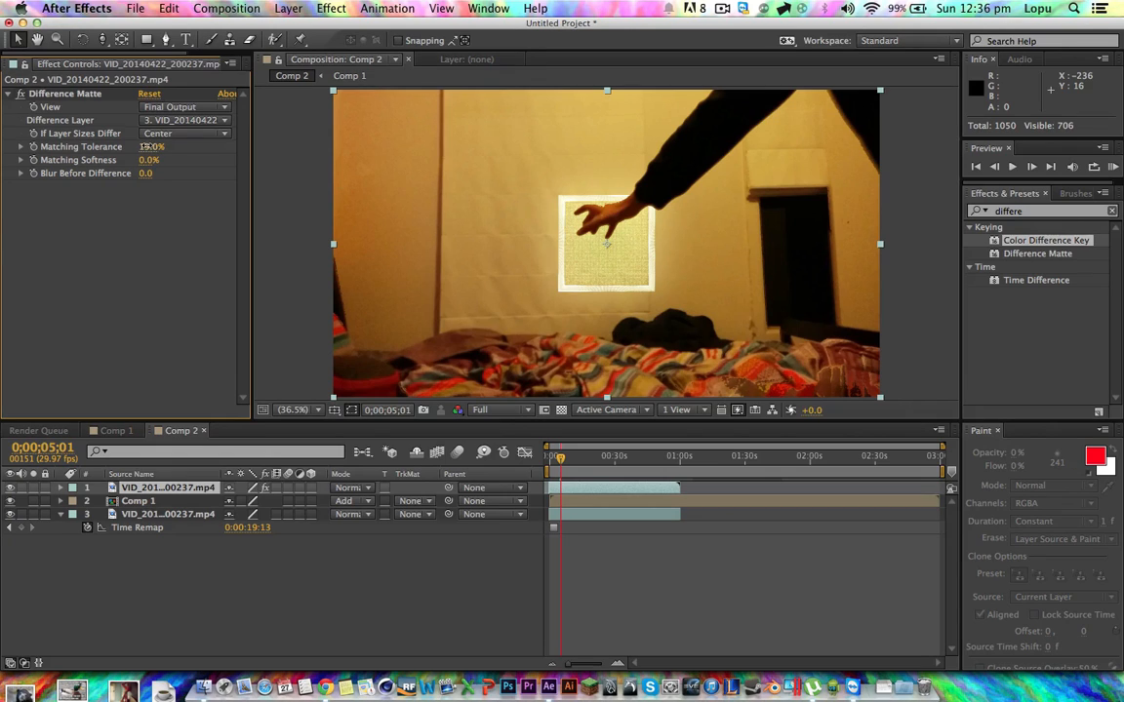
{"action": "left_click_drag", "start_coordinate": [146, 147], "coordinate": [149, 148]}
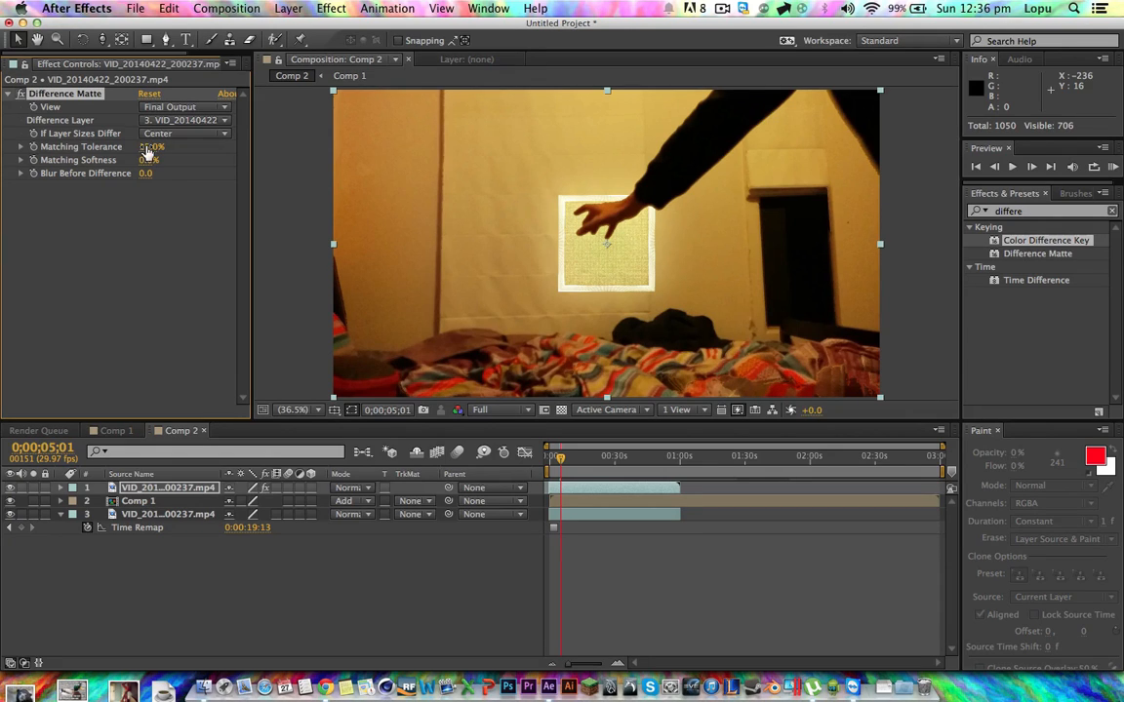
{"action": "left_click", "coordinate": [171, 241]}
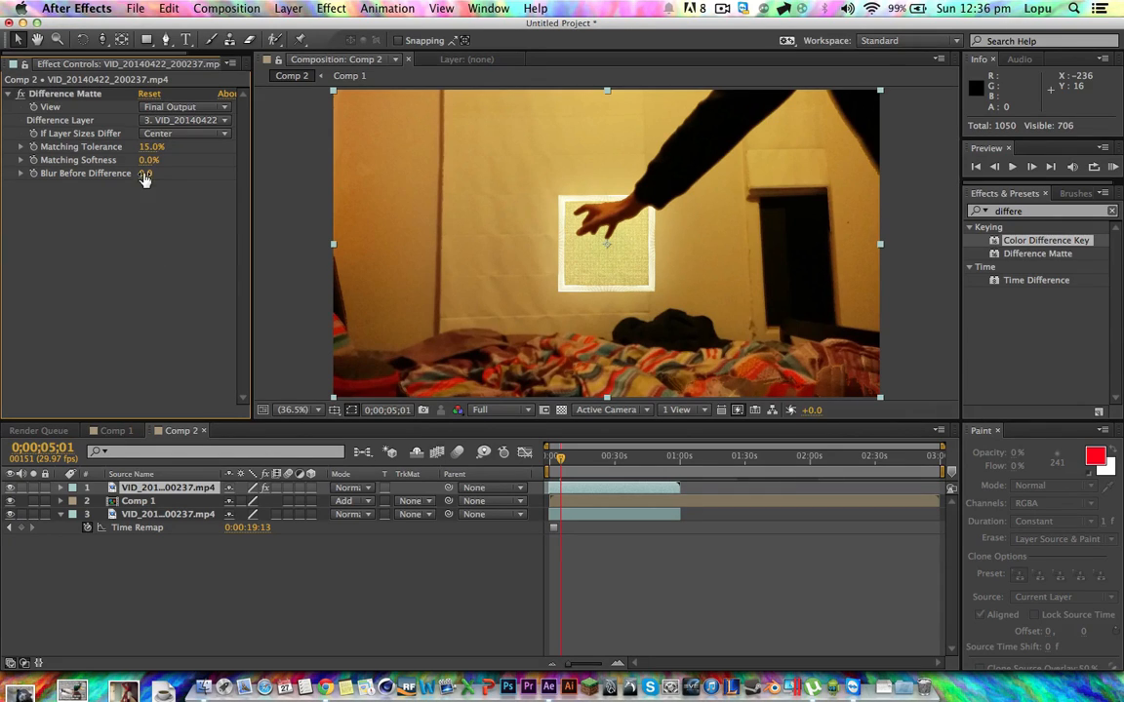
{"action": "left_click", "coordinate": [22, 148]}
{"action": "left_click", "coordinate": [21, 147]}
{"action": "left_click", "coordinate": [721, 8]}
{"action": "left_click", "coordinate": [758, 42]}
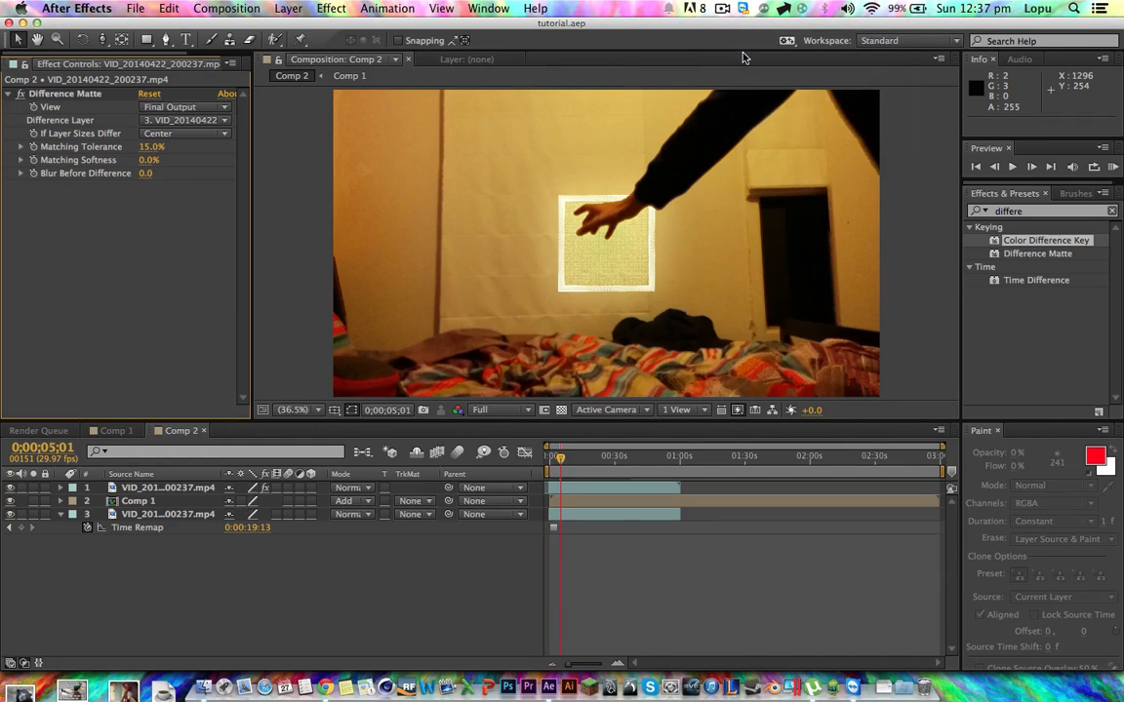
- Replace the Difference Matte on the upper footage layer with the Luma Key effect, found by searching for "luma"
{"action": "left_click", "coordinate": [78, 95]}
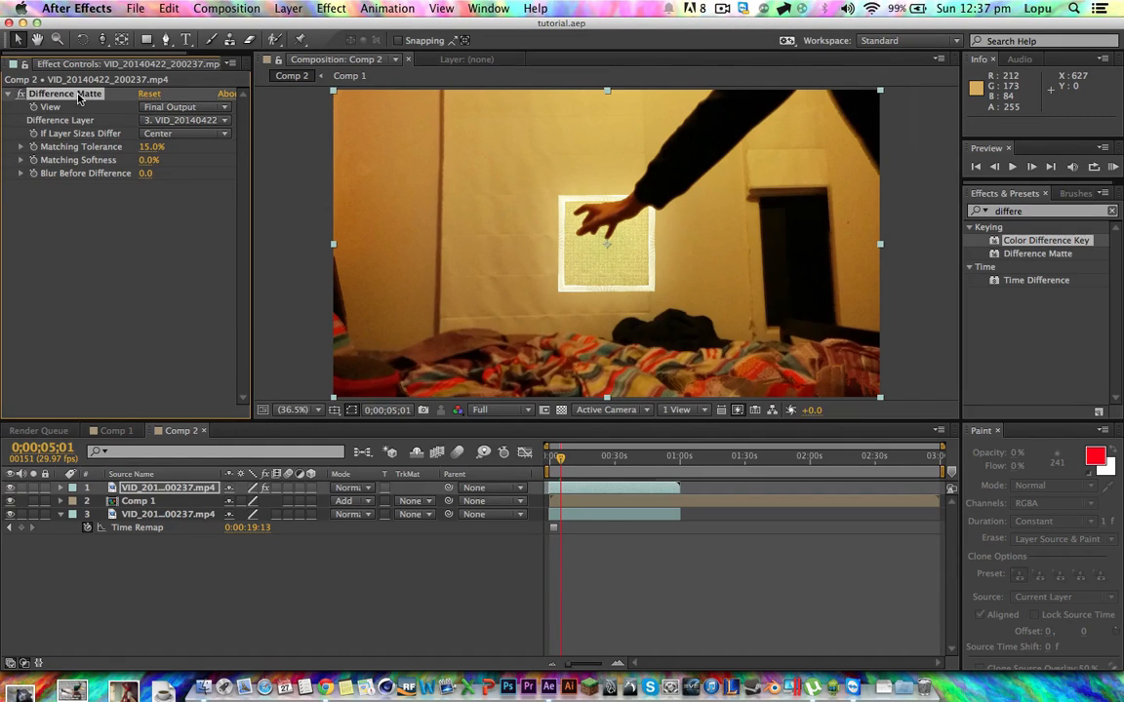
{"action": "key", "text": "Delete"}
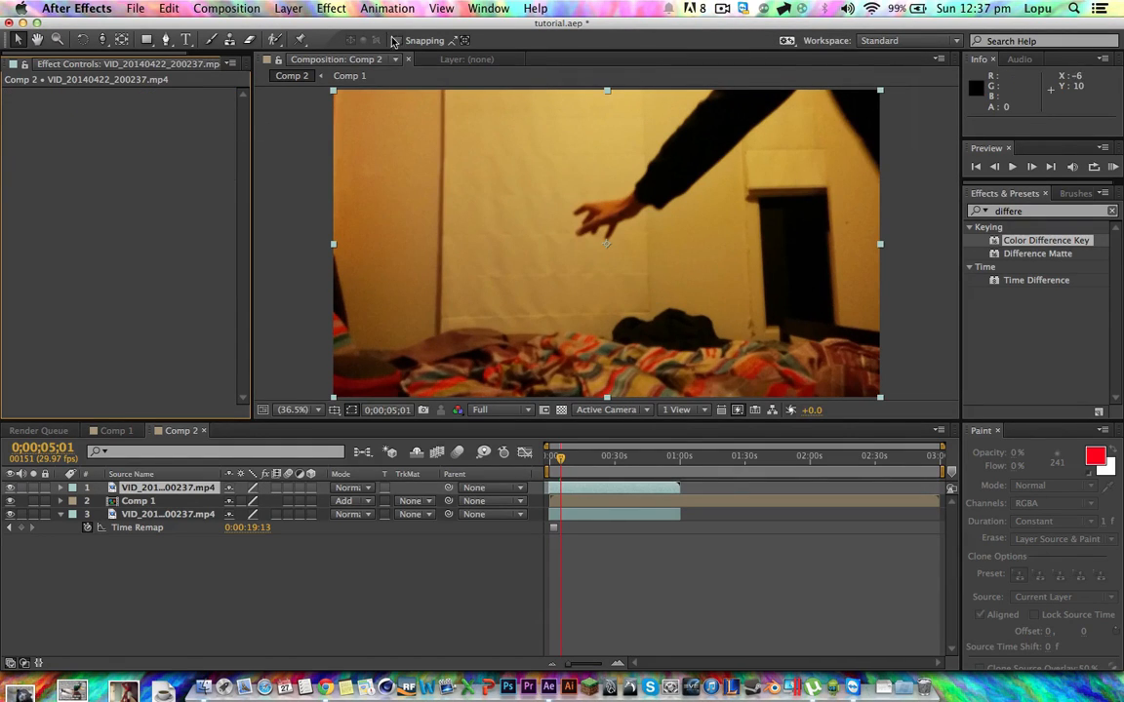
{"action": "left_click_drag", "start_coordinate": [1044, 211], "coordinate": [918, 200]}
{"action": "type", "text": "luma"}
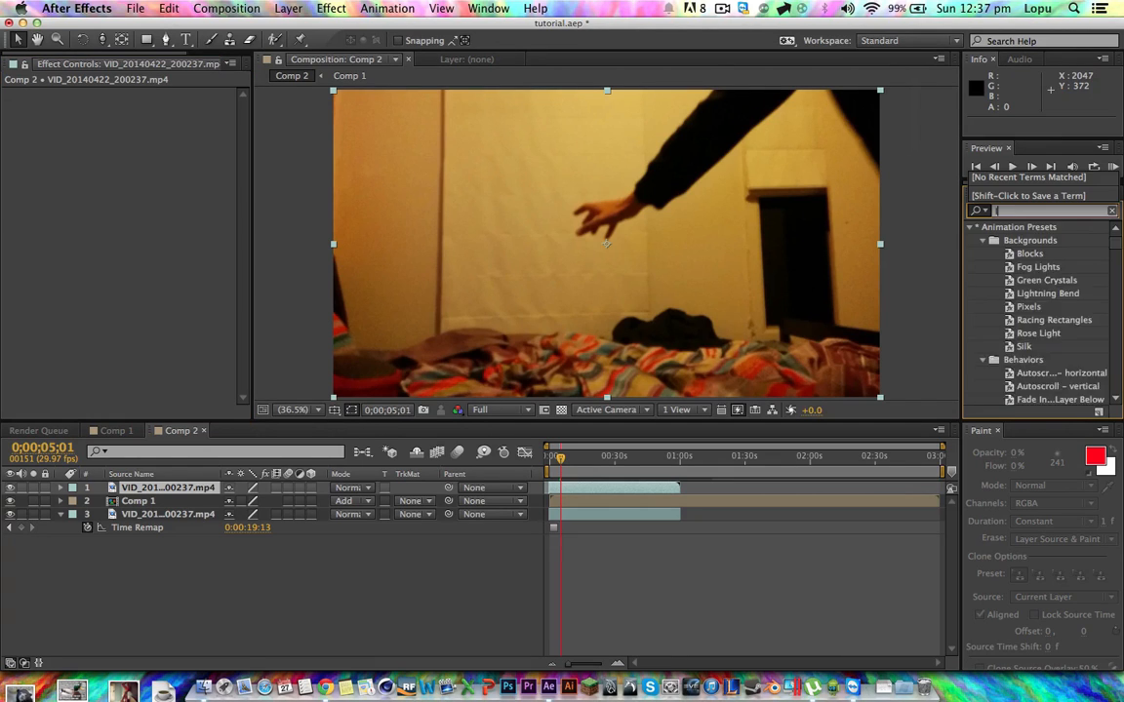
{"action": "double_click", "coordinate": [1023, 240]}
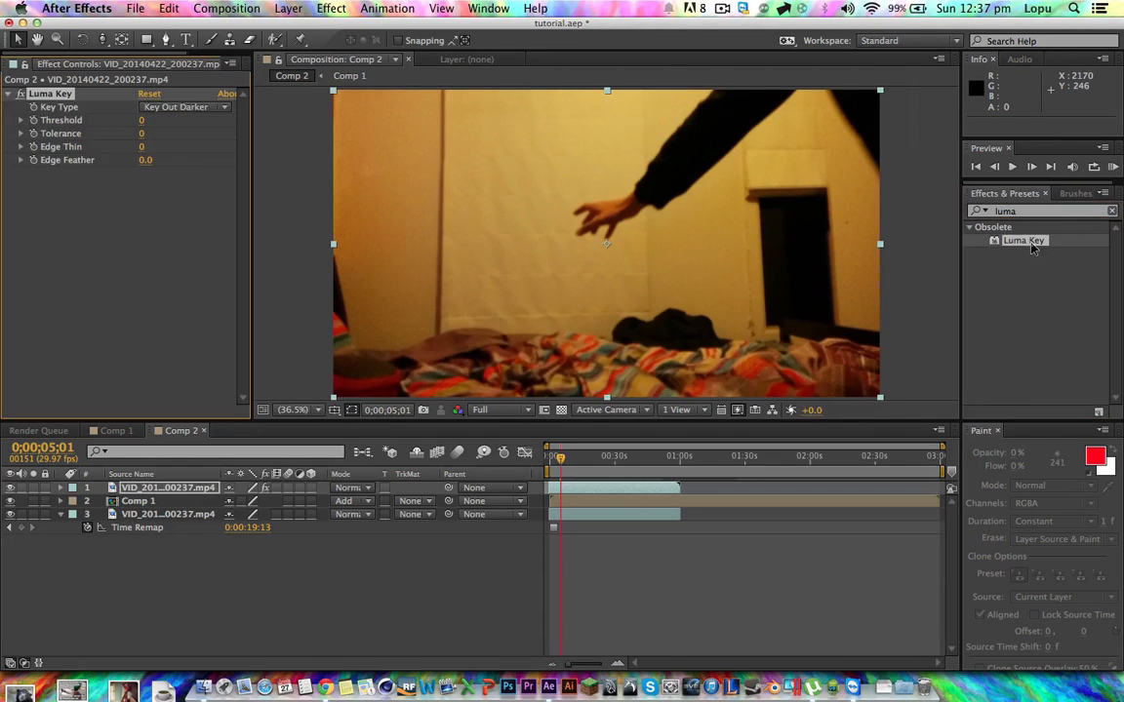
- Set the Luma Key's key type to Key Out Similar
{"action": "left_click_drag", "start_coordinate": [141, 124], "coordinate": [94, 121]}
{"action": "left_click", "coordinate": [146, 106]}
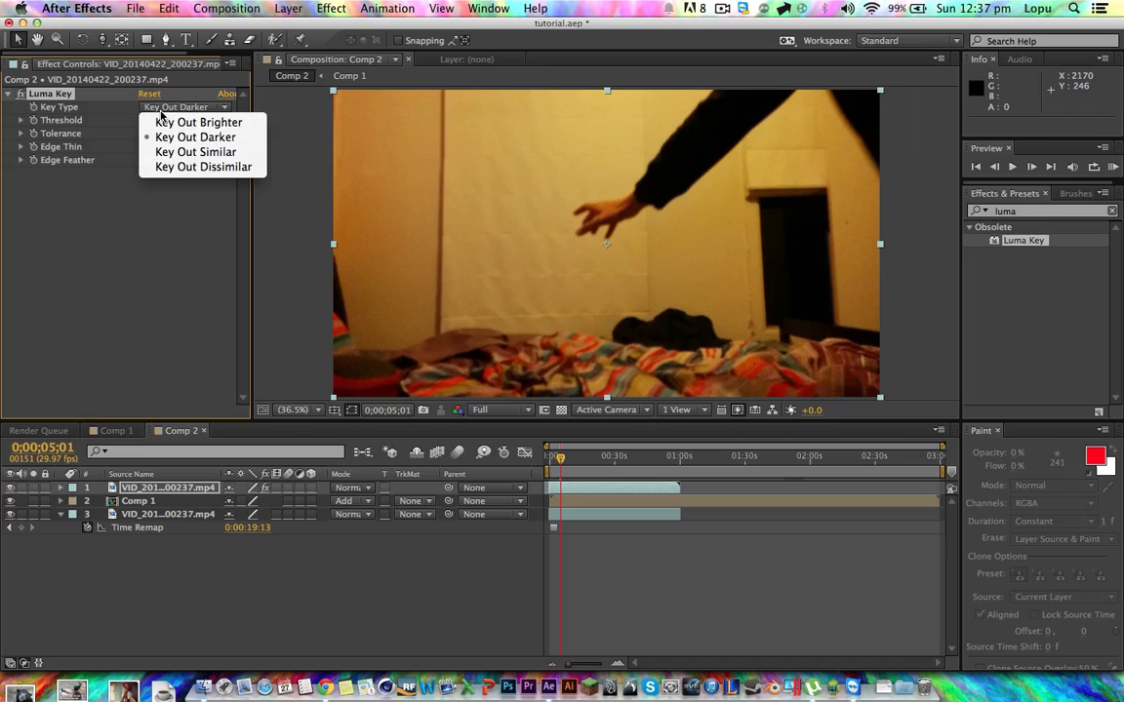
{"action": "left_click", "coordinate": [172, 153]}
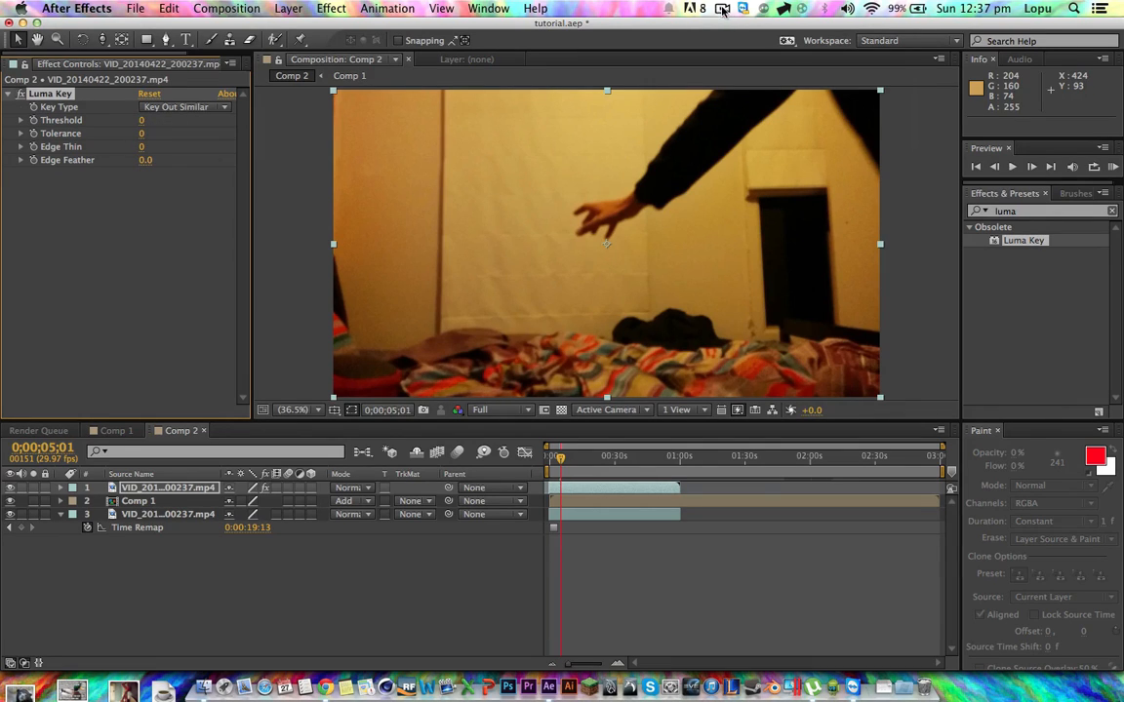
{"action": "left_click", "coordinate": [689, 10]}
{"action": "left_click", "coordinate": [737, 56]}
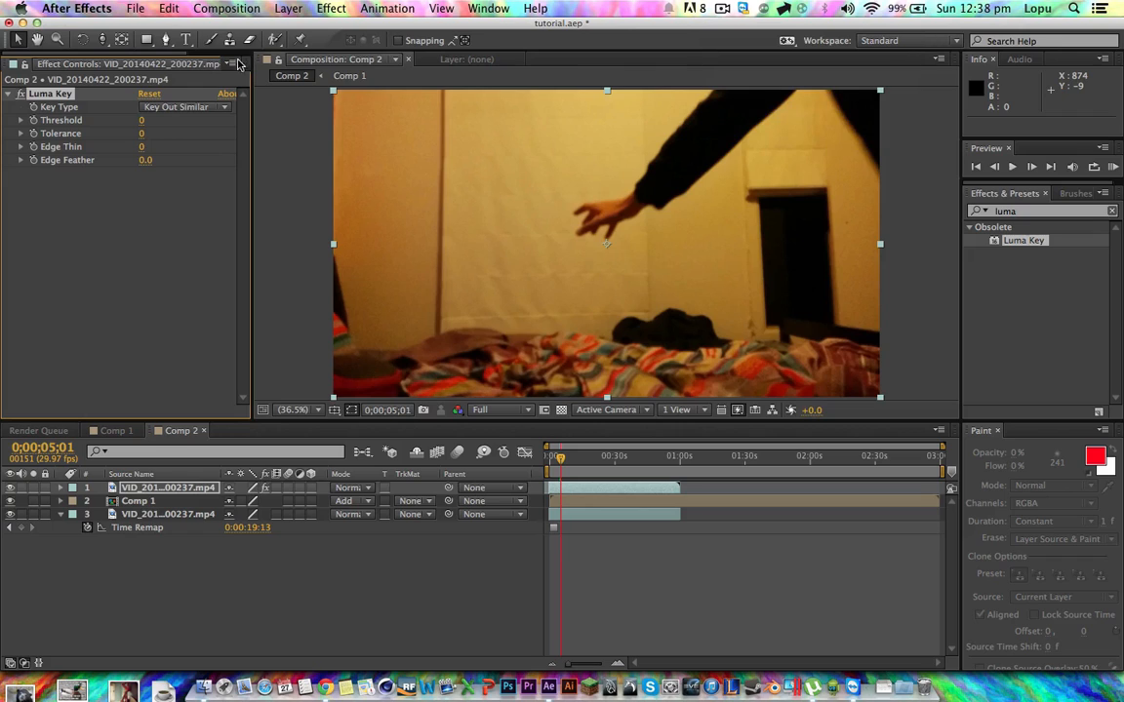
- Try the Key Out Dissimilar type on the Luma Key with different thresholds, returning the threshold to 0
{"action": "left_click", "coordinate": [173, 107]}
{"action": "left_click", "coordinate": [174, 108]}
{"action": "left_click", "coordinate": [184, 109]}
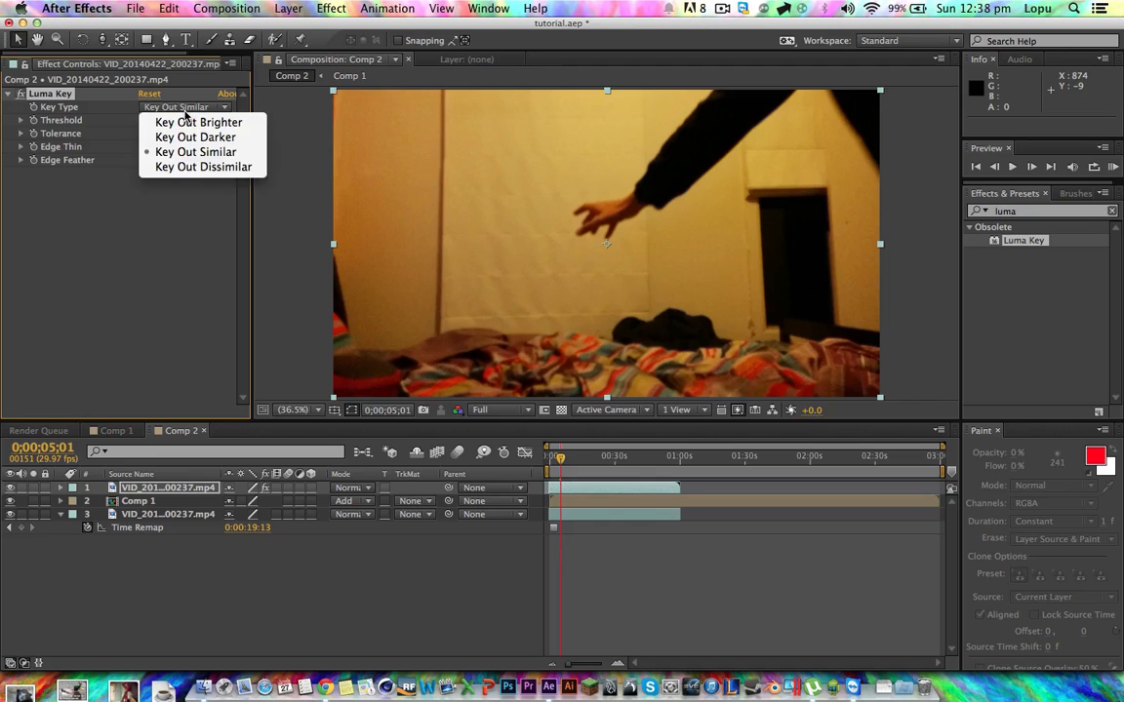
{"action": "left_click", "coordinate": [205, 167]}
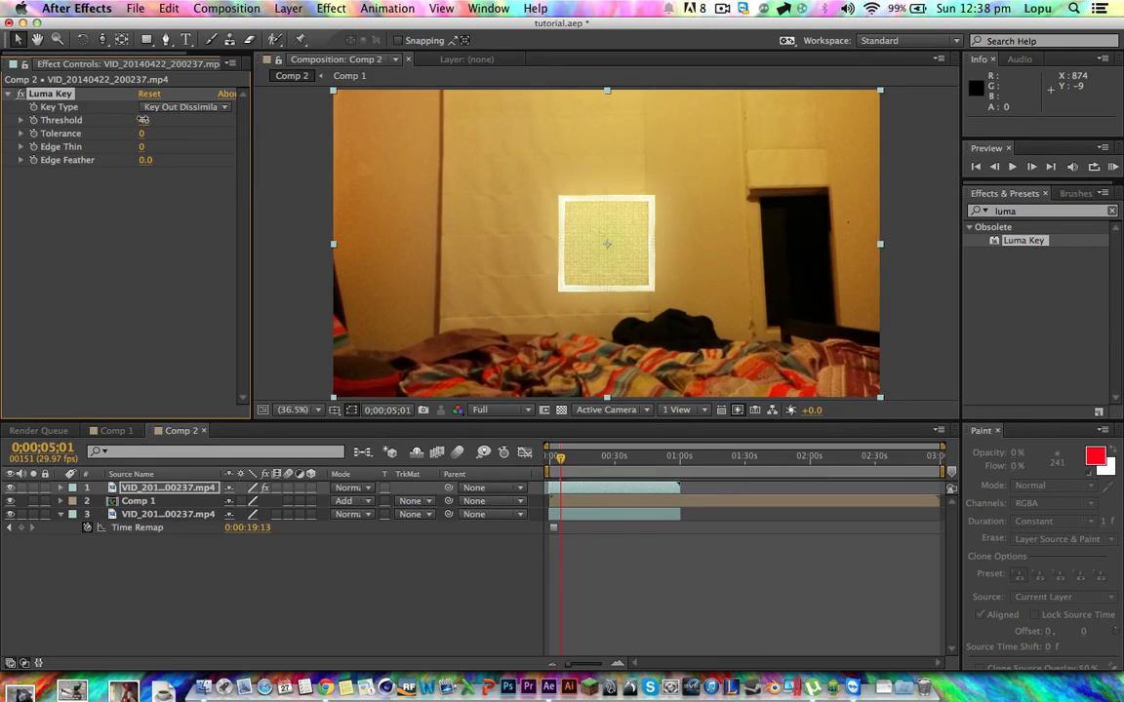
{"action": "left_click", "coordinate": [147, 120]}
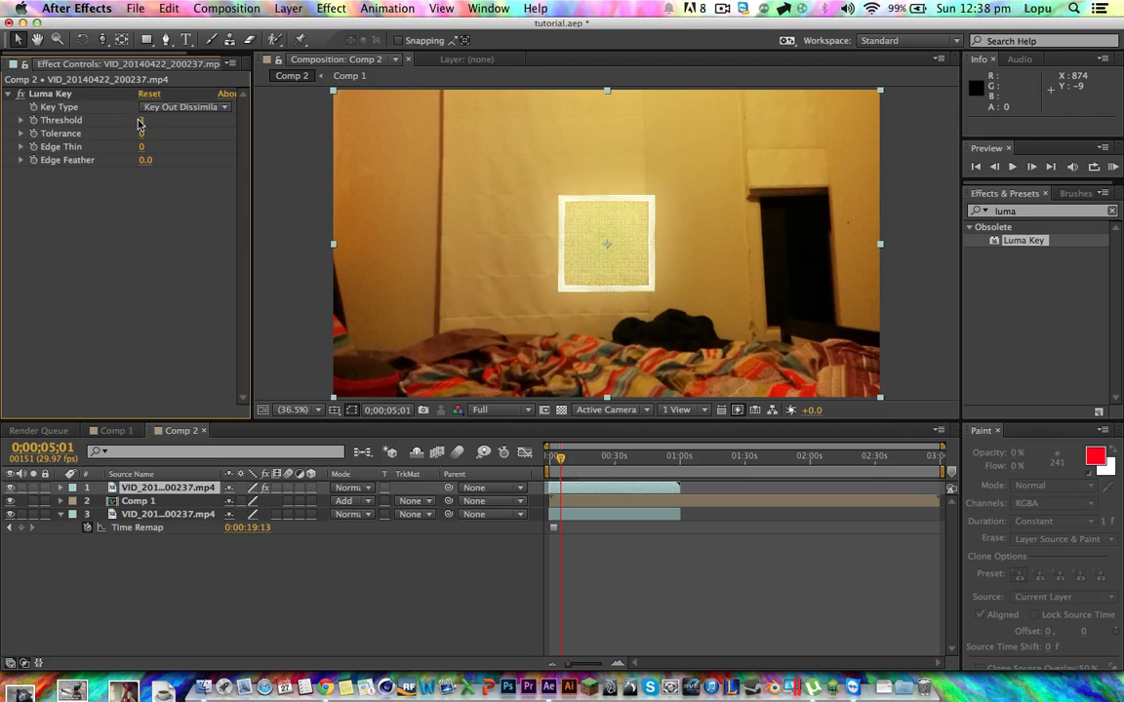
{"action": "left_click_drag", "start_coordinate": [142, 121], "coordinate": [129, 120]}
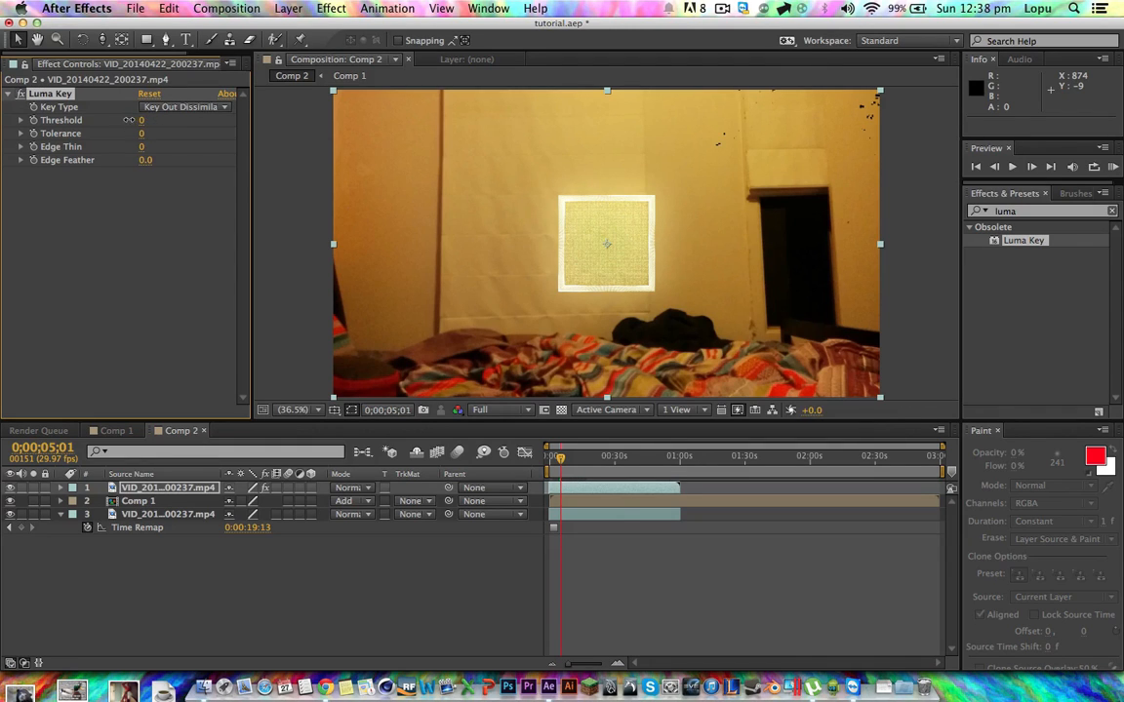
- Switch the Luma Key back to Key Out Similar and test it with a tolerance of 3
{"action": "left_click", "coordinate": [174, 107]}
{"action": "left_click", "coordinate": [185, 151]}
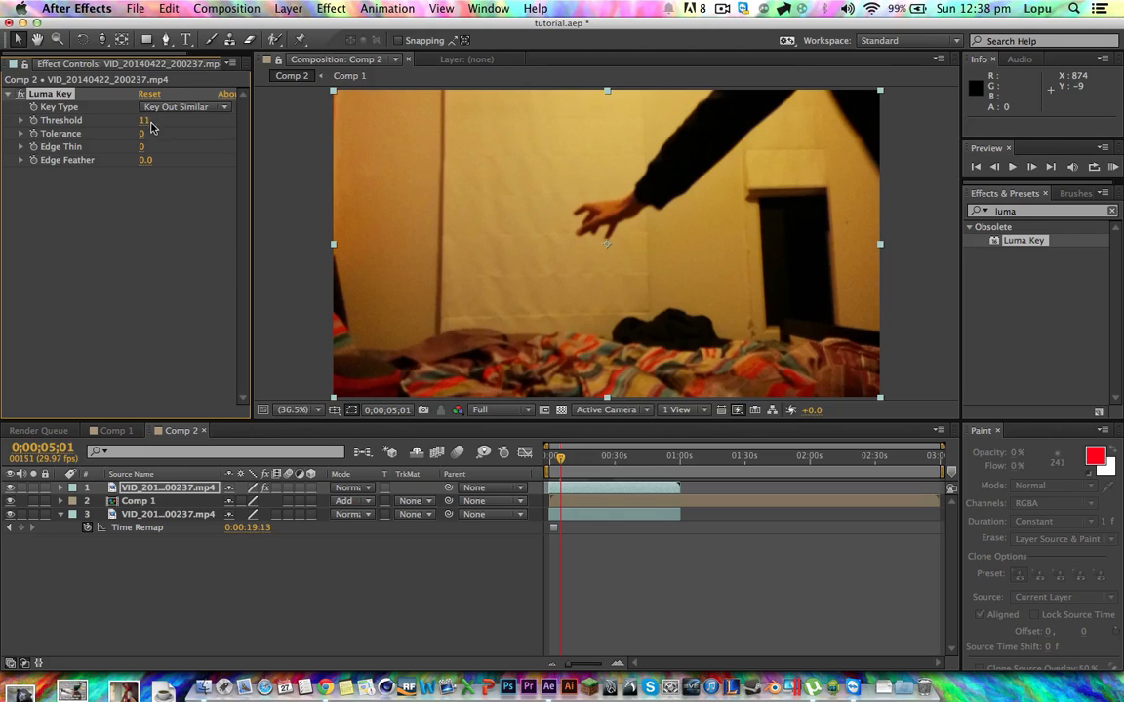
{"action": "left_click_drag", "start_coordinate": [142, 134], "coordinate": [144, 132]}
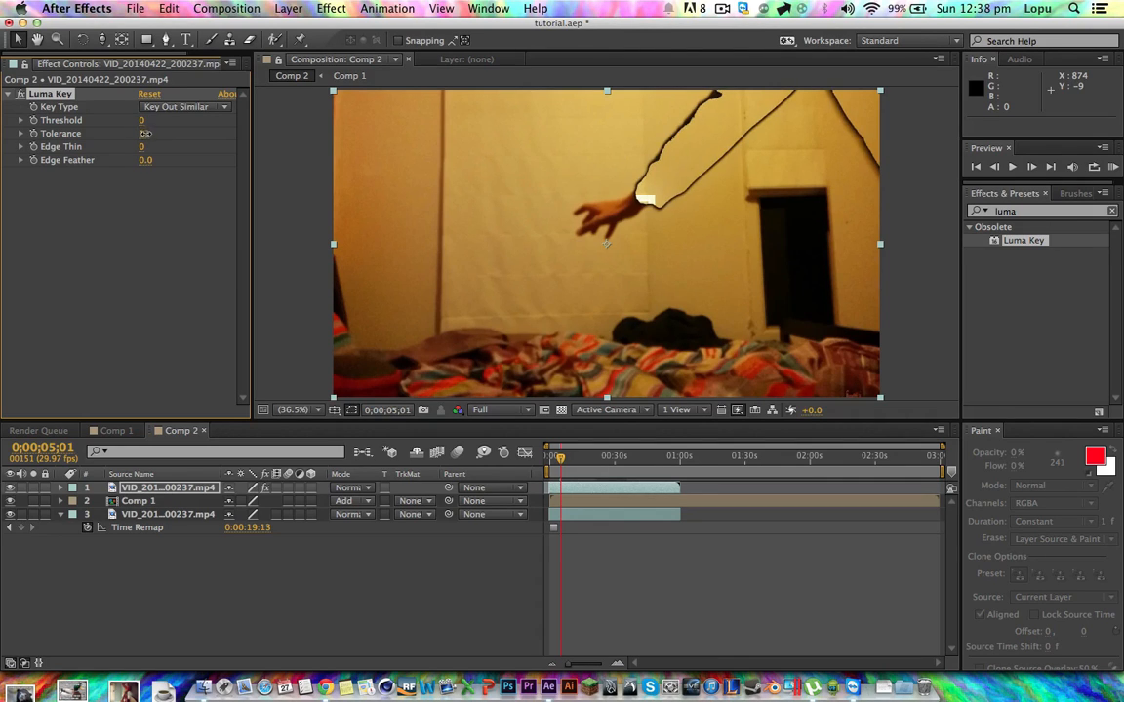
{"action": "left_click", "coordinate": [150, 108]}
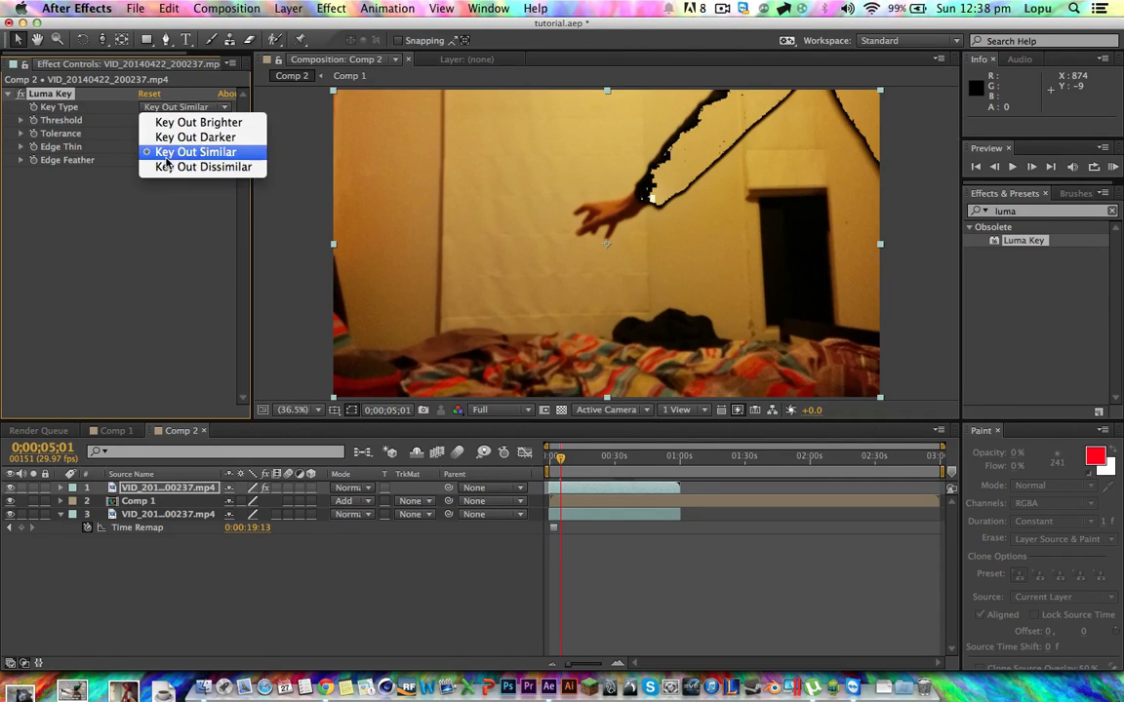
{"action": "left_click", "coordinate": [166, 158]}
- Set the Luma Key to Key Out Dissimilar with threshold 0, tolerance 123 and edge feather 9.8
{"action": "left_click", "coordinate": [180, 107]}
{"action": "left_click", "coordinate": [180, 166]}
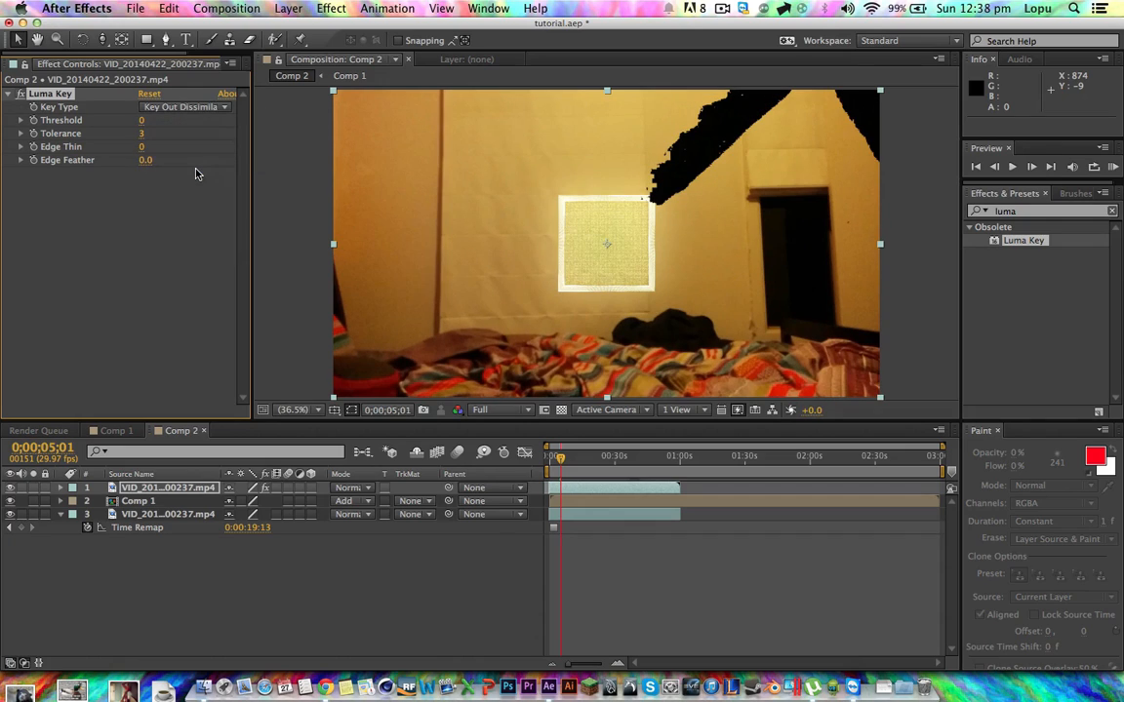
{"action": "left_click_drag", "start_coordinate": [142, 134], "coordinate": [226, 133]}
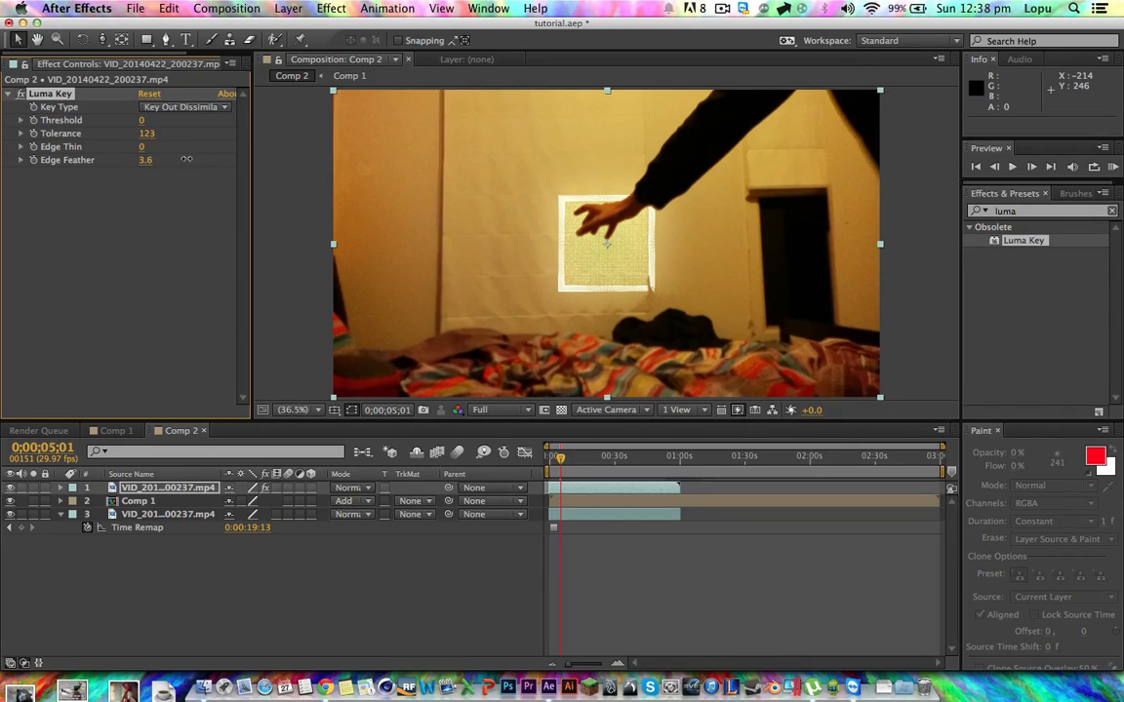
{"action": "left_click_drag", "start_coordinate": [186, 159], "coordinate": [222, 159]}
{"action": "left_click_drag", "start_coordinate": [142, 121], "coordinate": [140, 121]}
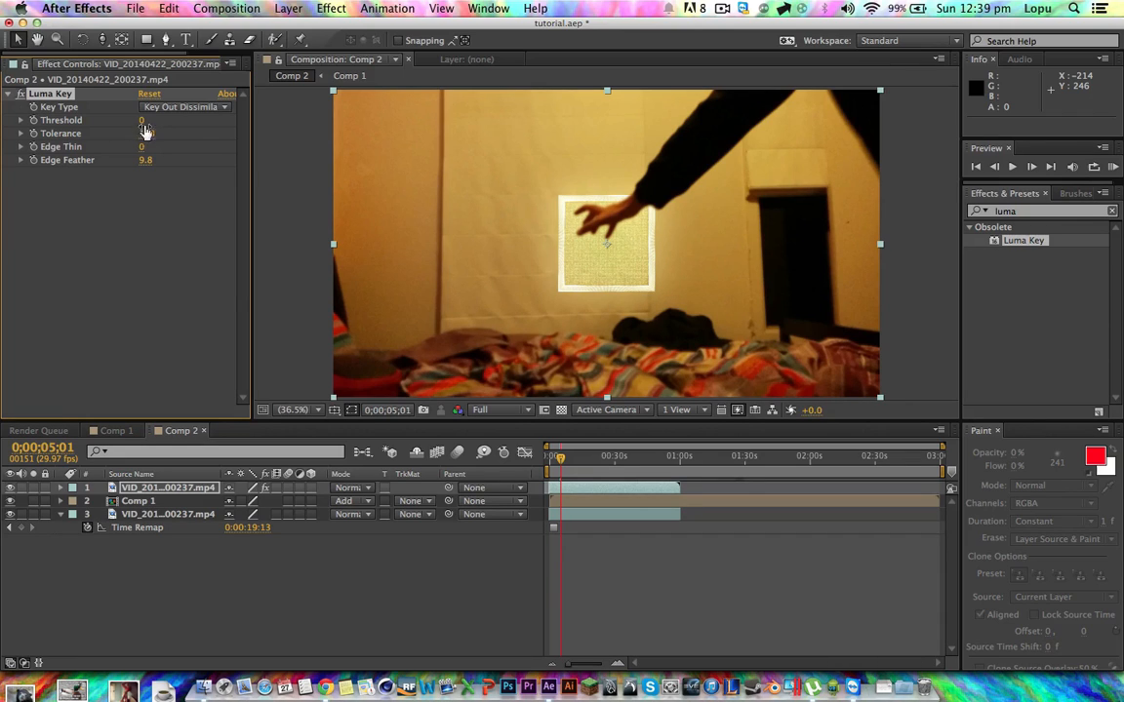
{"action": "left_click_drag", "start_coordinate": [144, 132], "coordinate": [143, 119]}
{"action": "left_click_drag", "start_coordinate": [151, 133], "coordinate": [156, 133]}
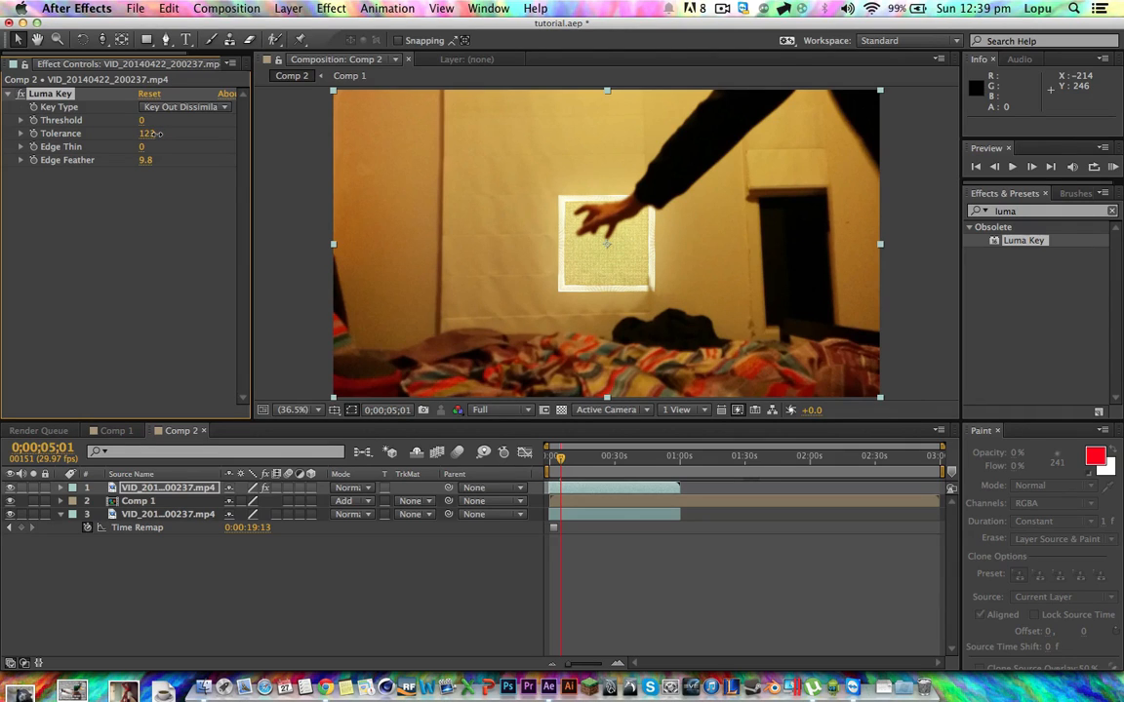
- Remove the lower footage layer's existing freeze and freeze it on the empty-room frame at 0;00;02;16 instead
{"action": "left_click_drag", "start_coordinate": [554, 528], "coordinate": [558, 533]}
{"action": "key", "text": "u"}
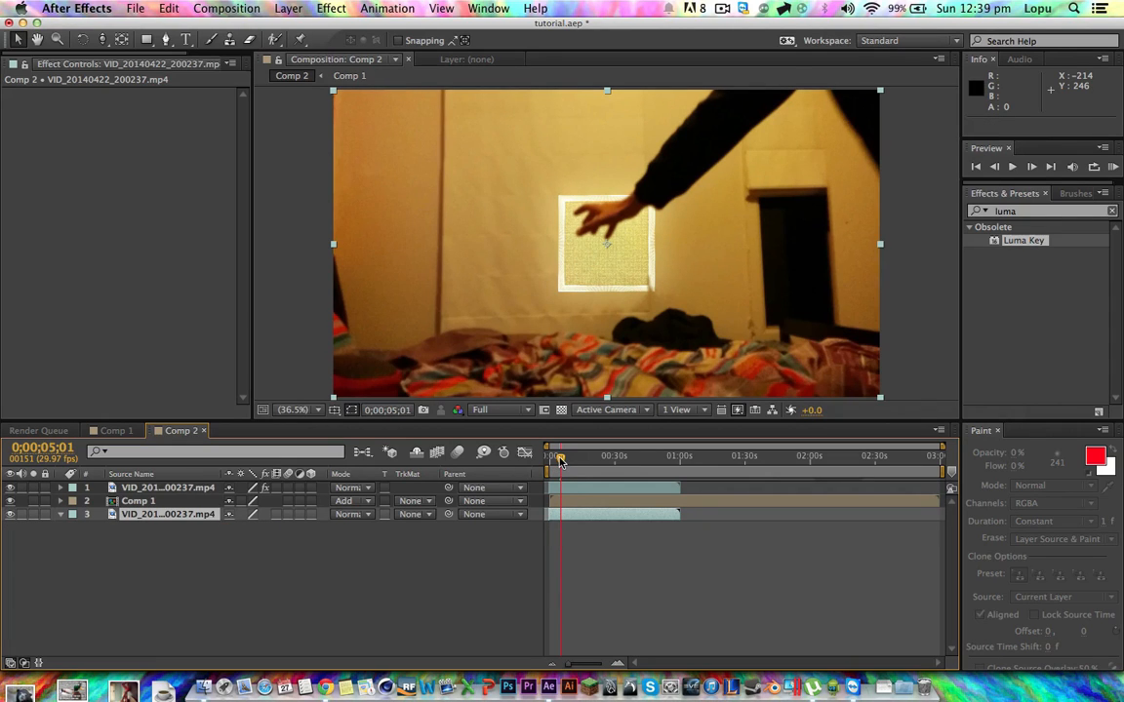
{"action": "left_click_drag", "start_coordinate": [561, 463], "coordinate": [555, 461]}
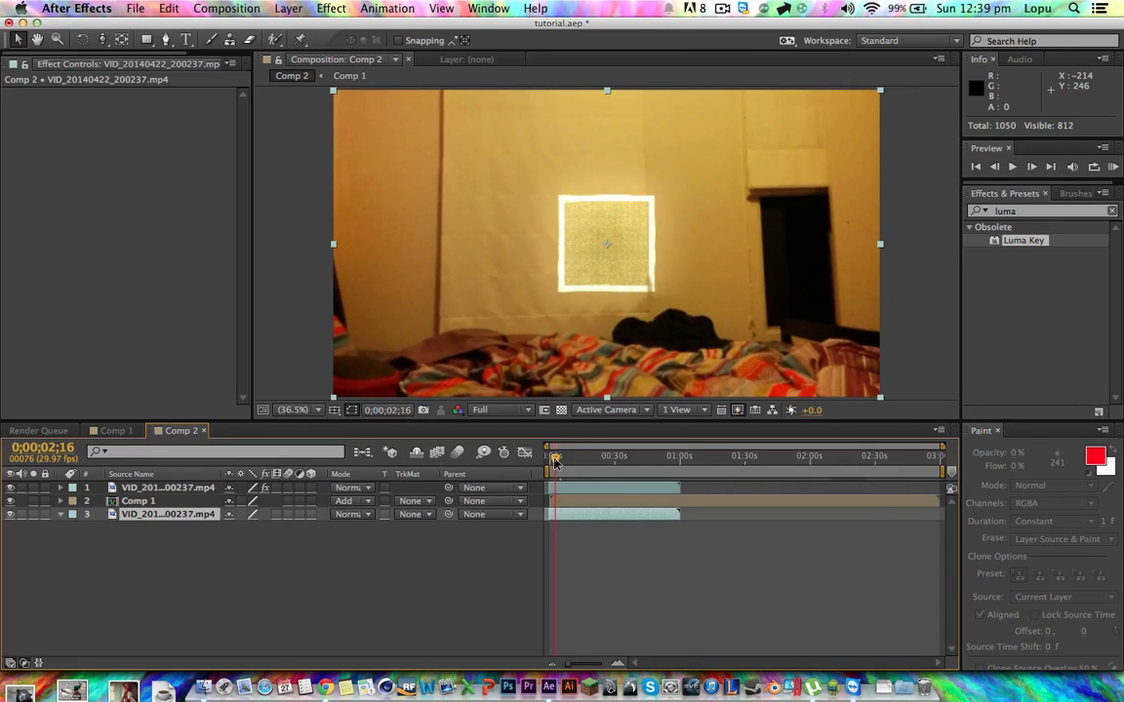
{"action": "right_click", "coordinate": [168, 514]}
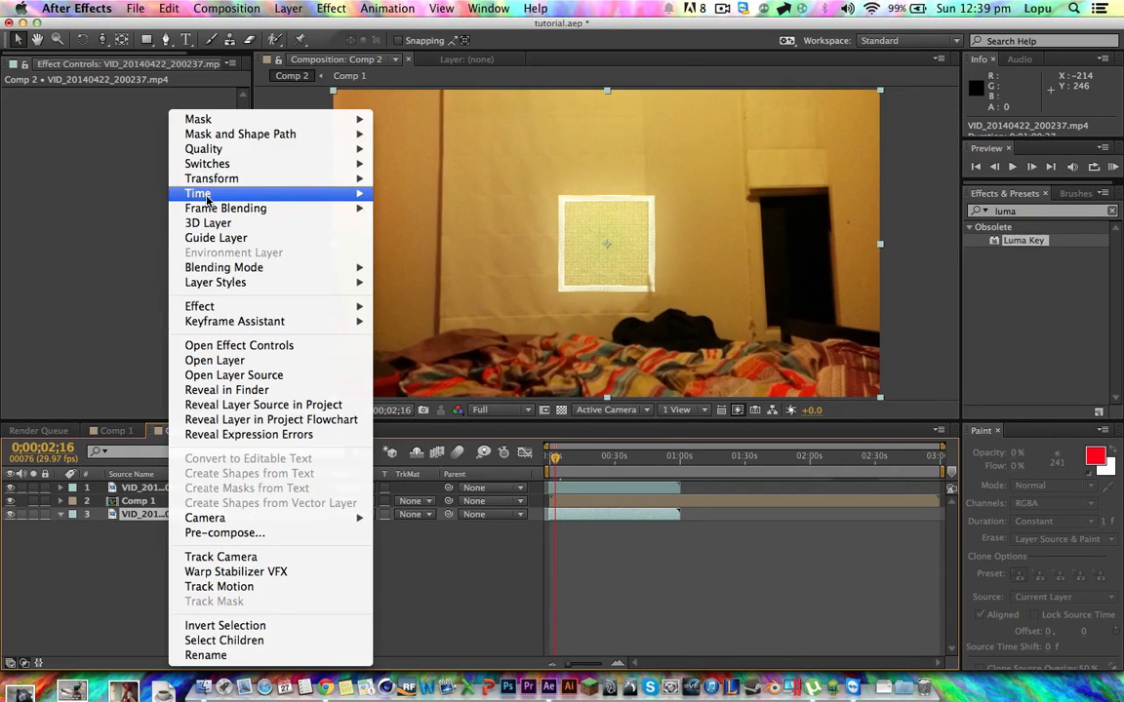
{"action": "mouse_move", "coordinate": [273, 193]}
{"action": "left_click", "coordinate": [424, 238]}
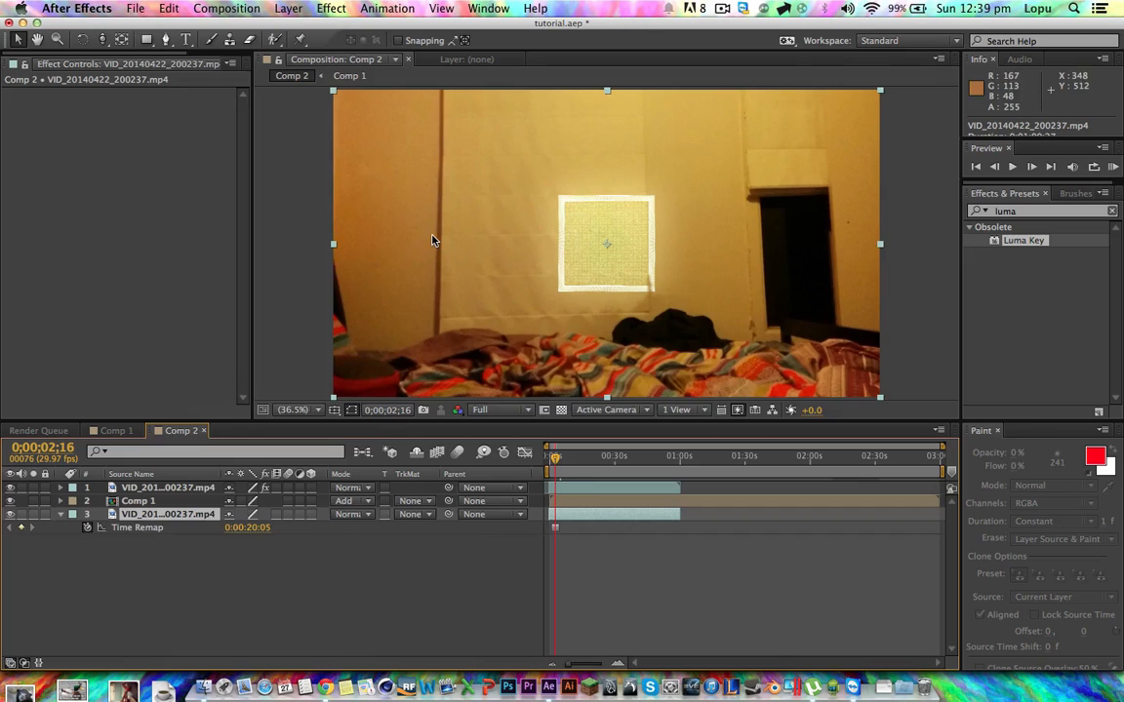
- At 0;00;05;23, test the upper layer's Luma Key edge thin, return it to 0, and set the tolerance to 116
{"action": "left_click", "coordinate": [139, 488]}
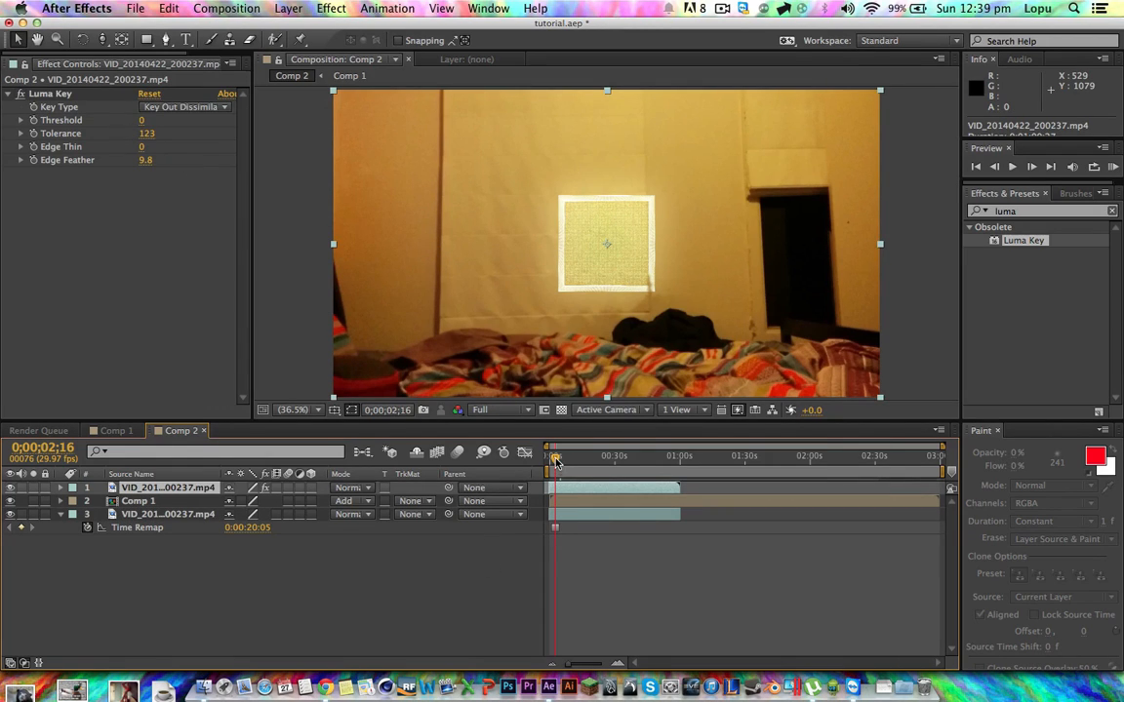
{"action": "left_click_drag", "start_coordinate": [555, 458], "coordinate": [563, 462]}
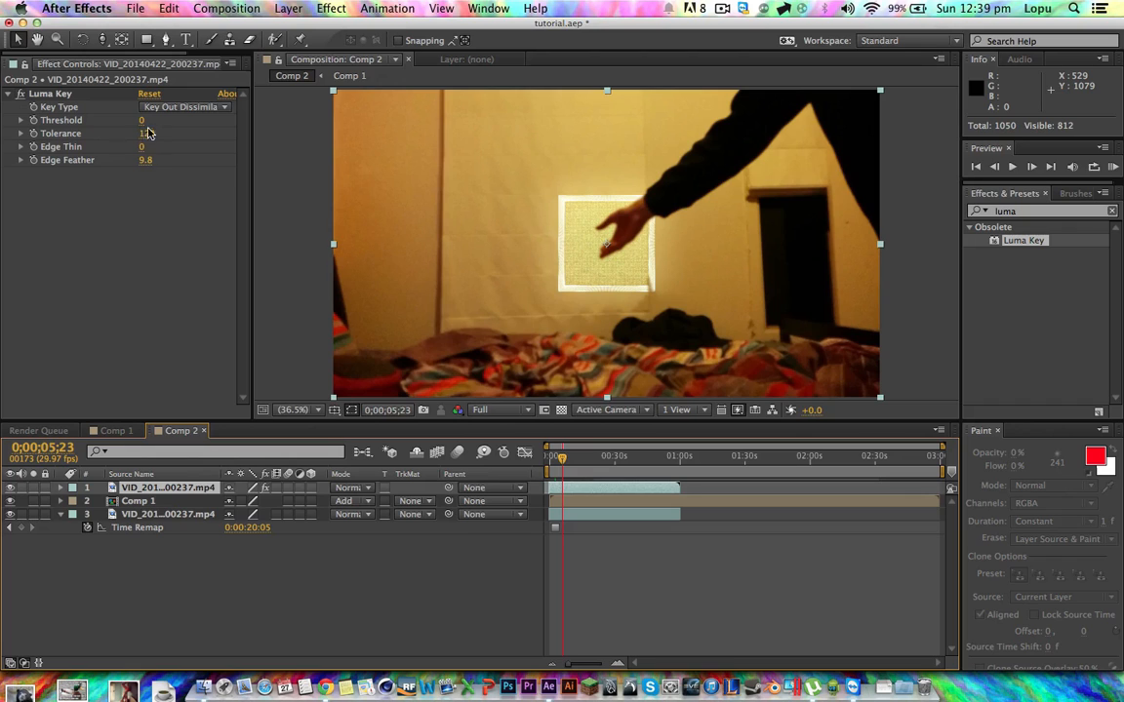
{"action": "left_click_drag", "start_coordinate": [141, 147], "coordinate": [131, 146]}
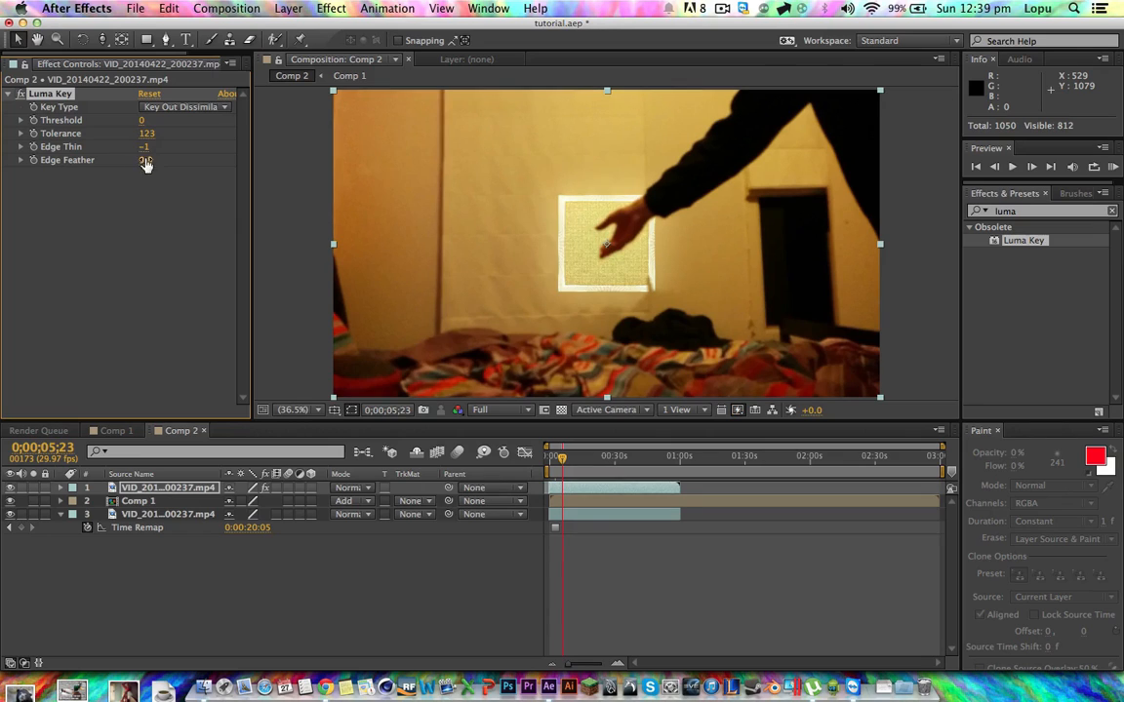
{"action": "left_click", "coordinate": [154, 148]}
{"action": "type", "text": "0"}
{"action": "key", "text": "Return"}
{"action": "left_click_drag", "start_coordinate": [148, 134], "coordinate": [145, 134]}
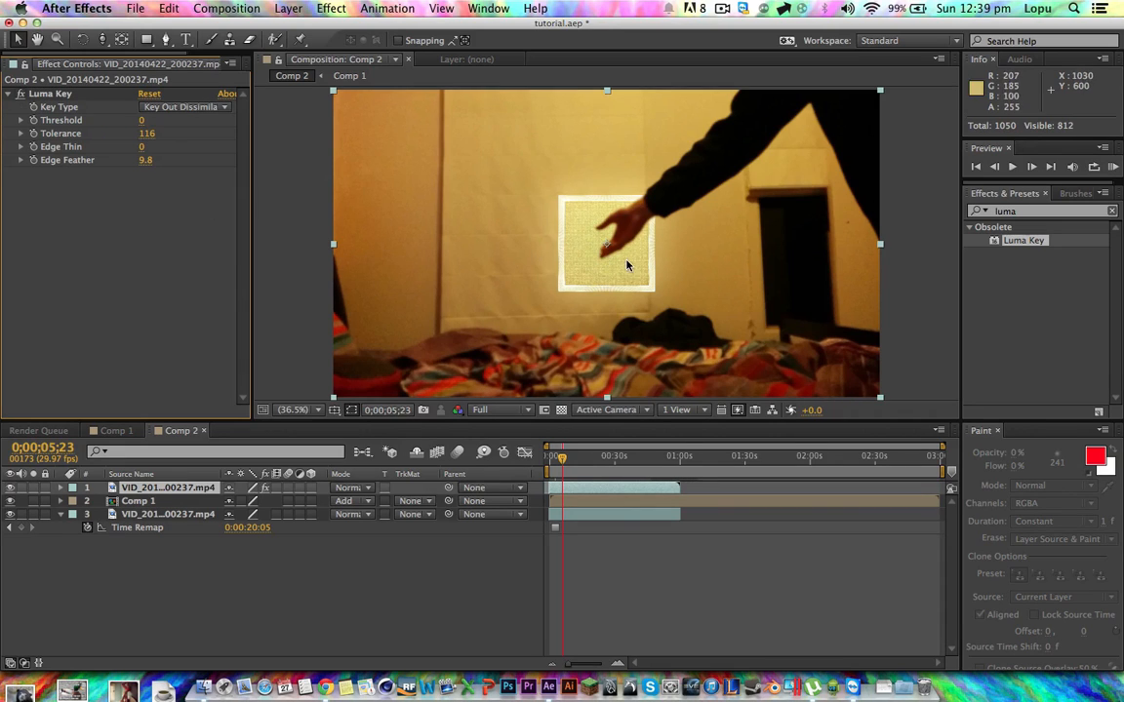
- Run a short RAM preview of Comp 2 from its first frame
{"action": "left_click_drag", "start_coordinate": [562, 458], "coordinate": [547, 460]}
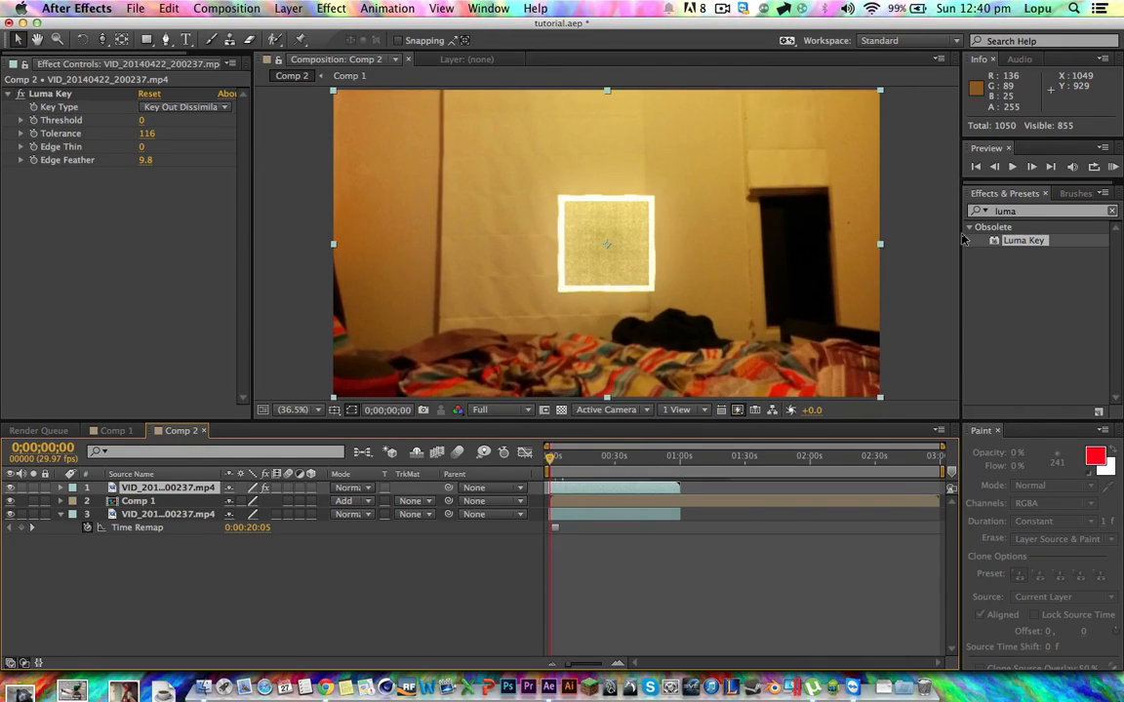
{"action": "left_click", "coordinate": [1114, 167]}
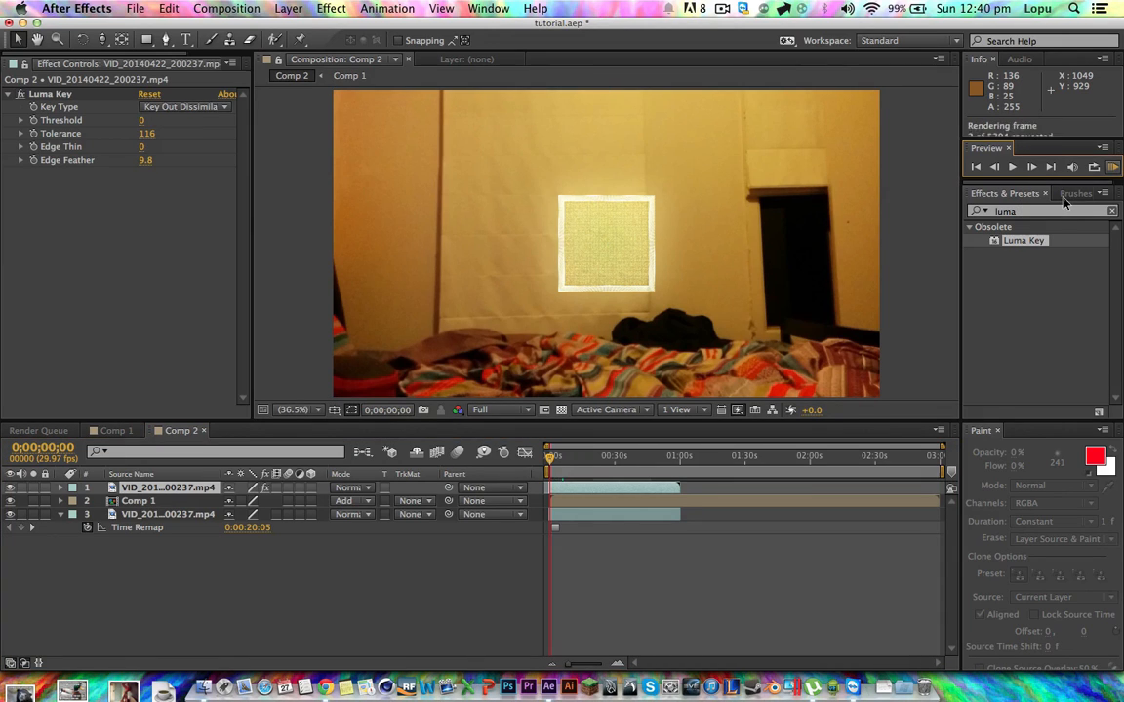
{"action": "left_click", "coordinate": [1116, 170]}
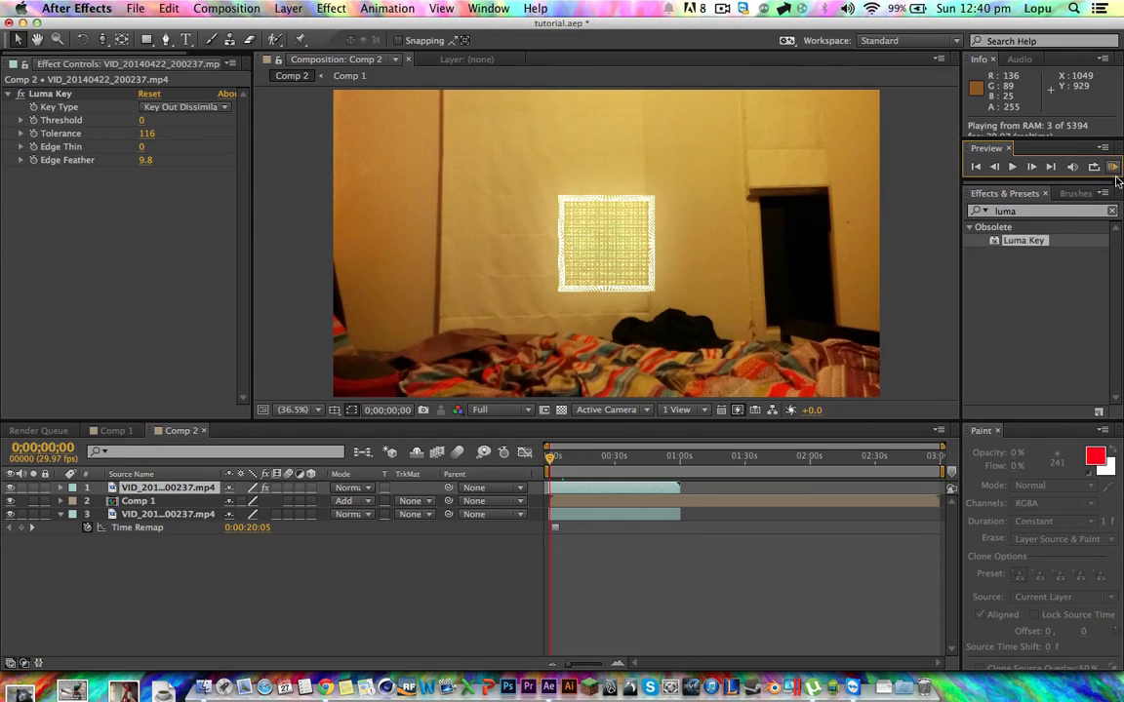
{"action": "left_click", "coordinate": [1114, 170]}
- Lower the glow intensity of Adjustment Layer 2 in Comp 1 to 0.6
{"action": "left_click", "coordinate": [115, 430]}
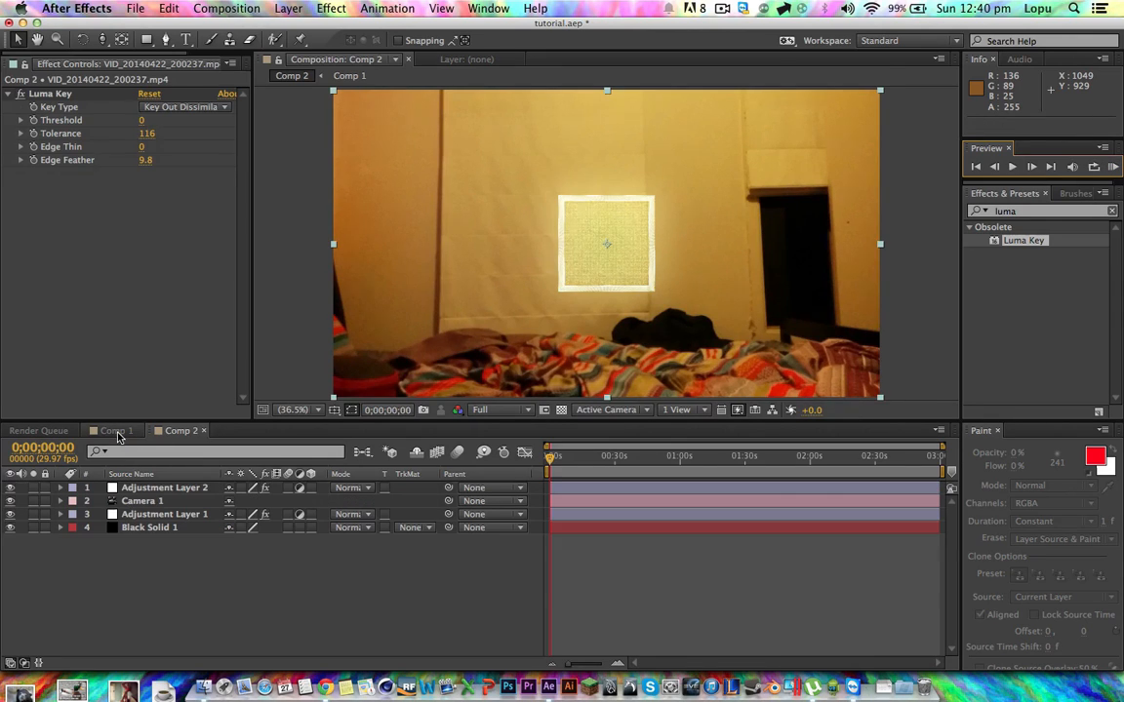
{"action": "left_click", "coordinate": [146, 490]}
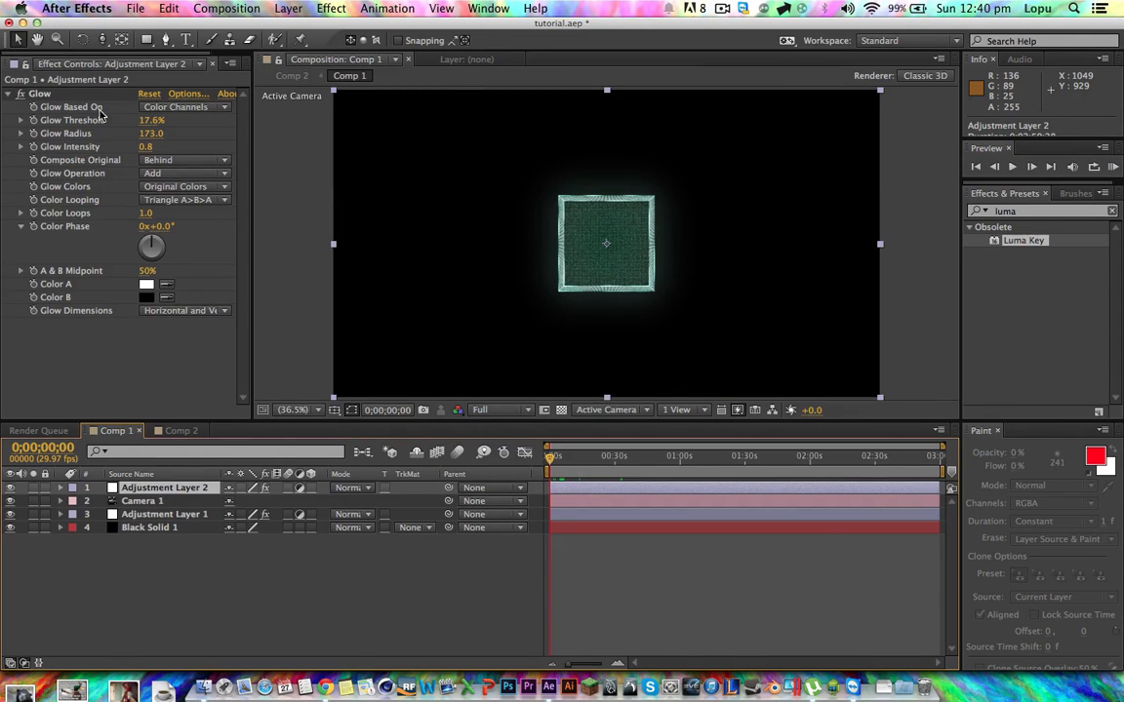
{"action": "left_click", "coordinate": [152, 134]}
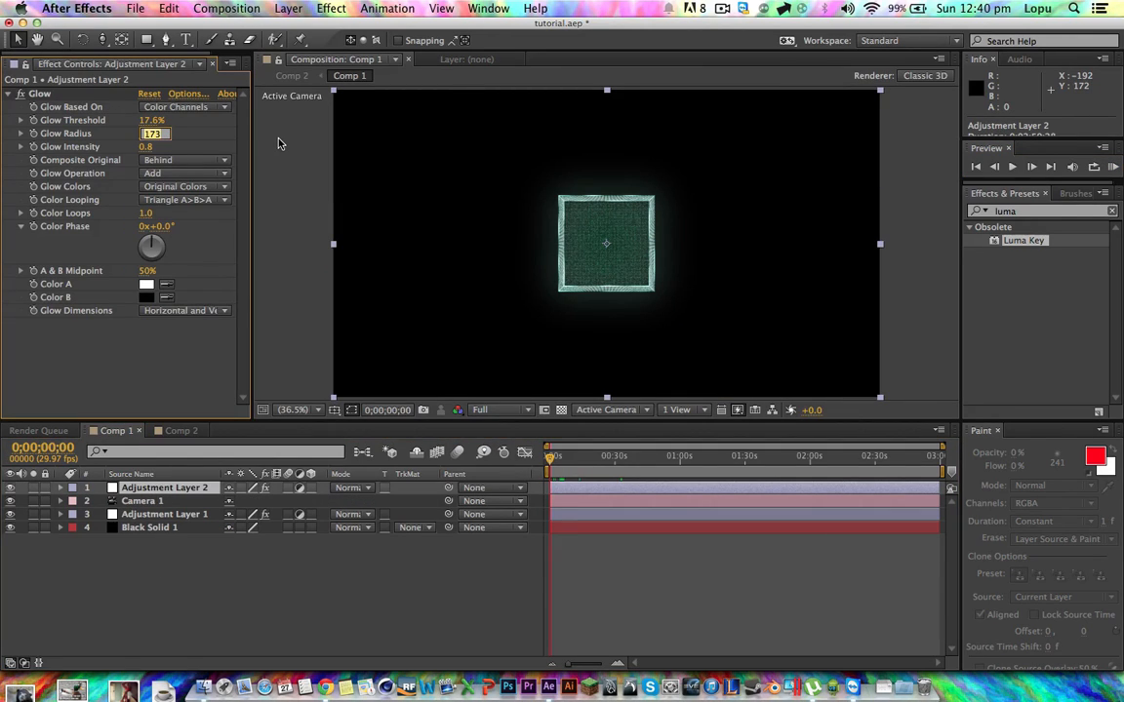
{"action": "key", "text": "Tab"}
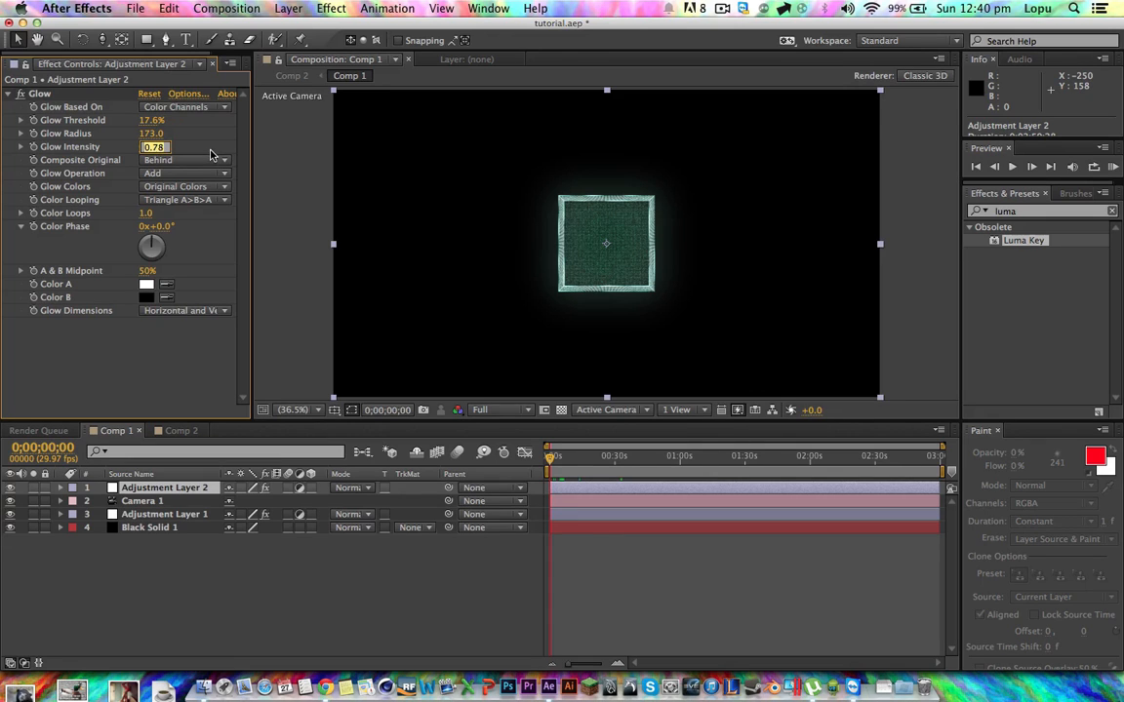
{"action": "type", "text": "0.6"}
{"action": "key", "text": "Return"}
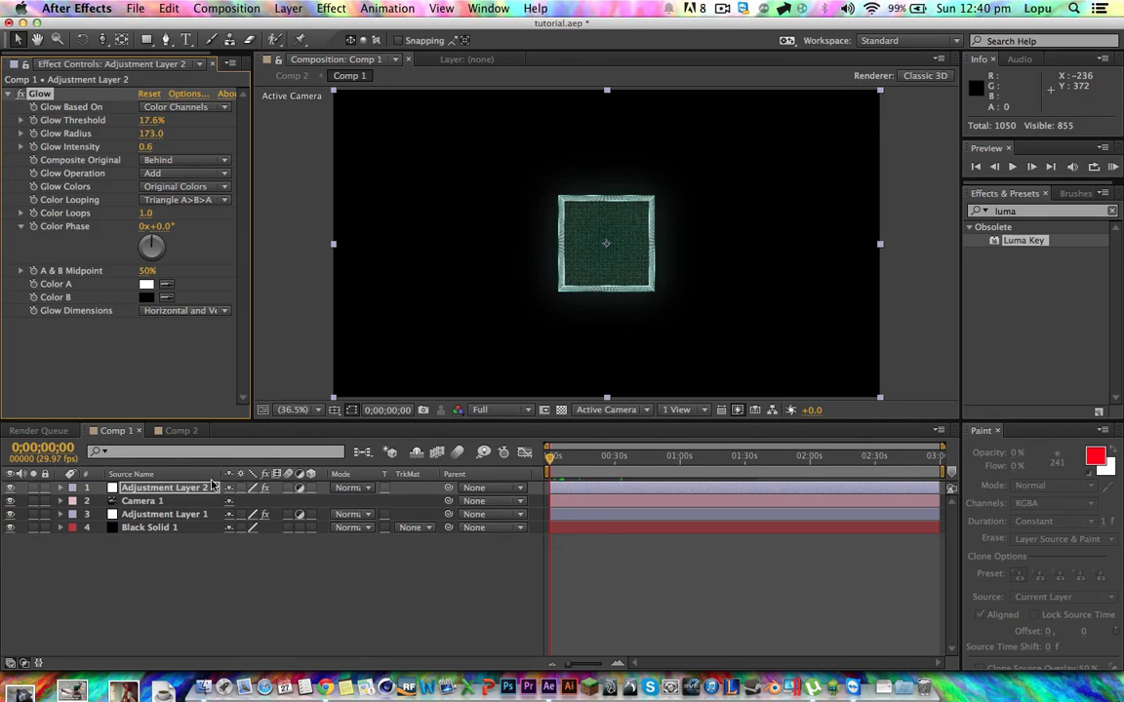
- Delete Black Solid 1 from Comp 1
{"action": "left_click", "coordinate": [180, 430]}
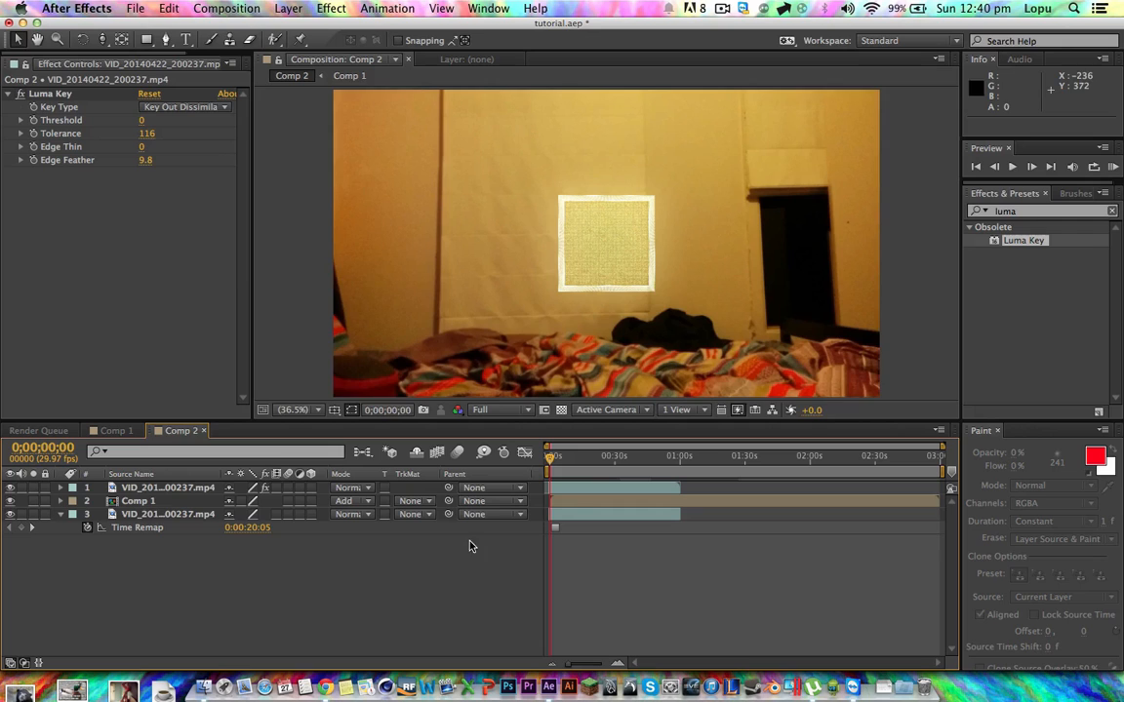
{"action": "left_click", "coordinate": [138, 502]}
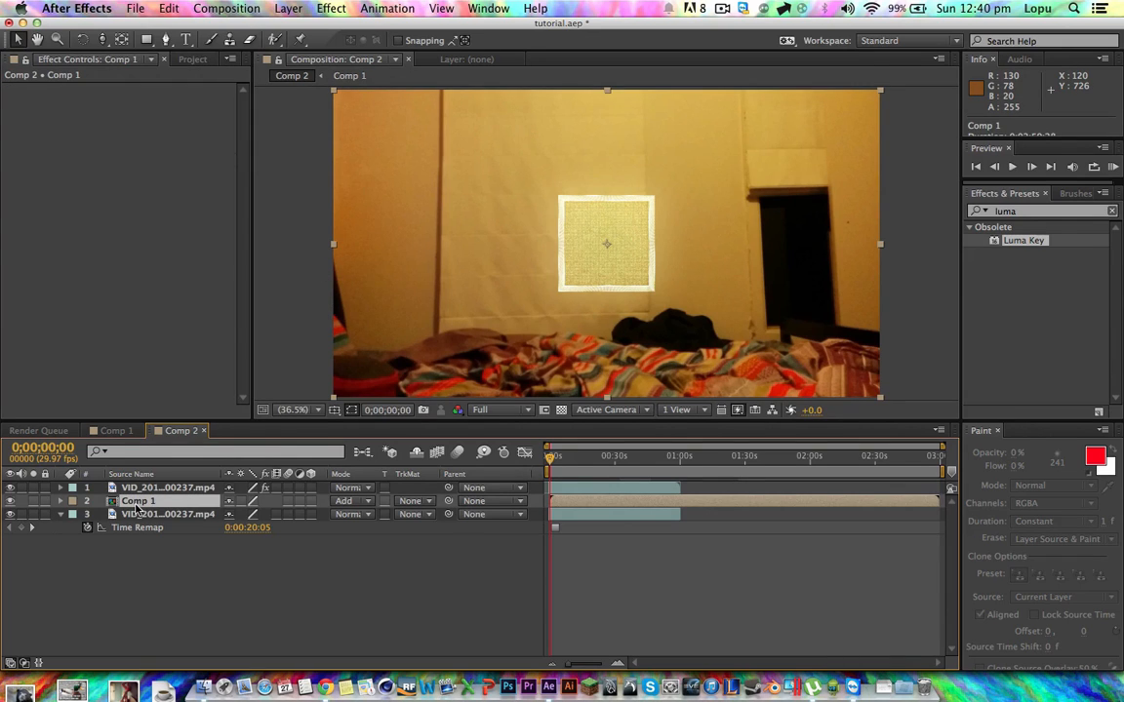
{"action": "double_click", "coordinate": [137, 503]}
{"action": "left_click", "coordinate": [139, 502]}
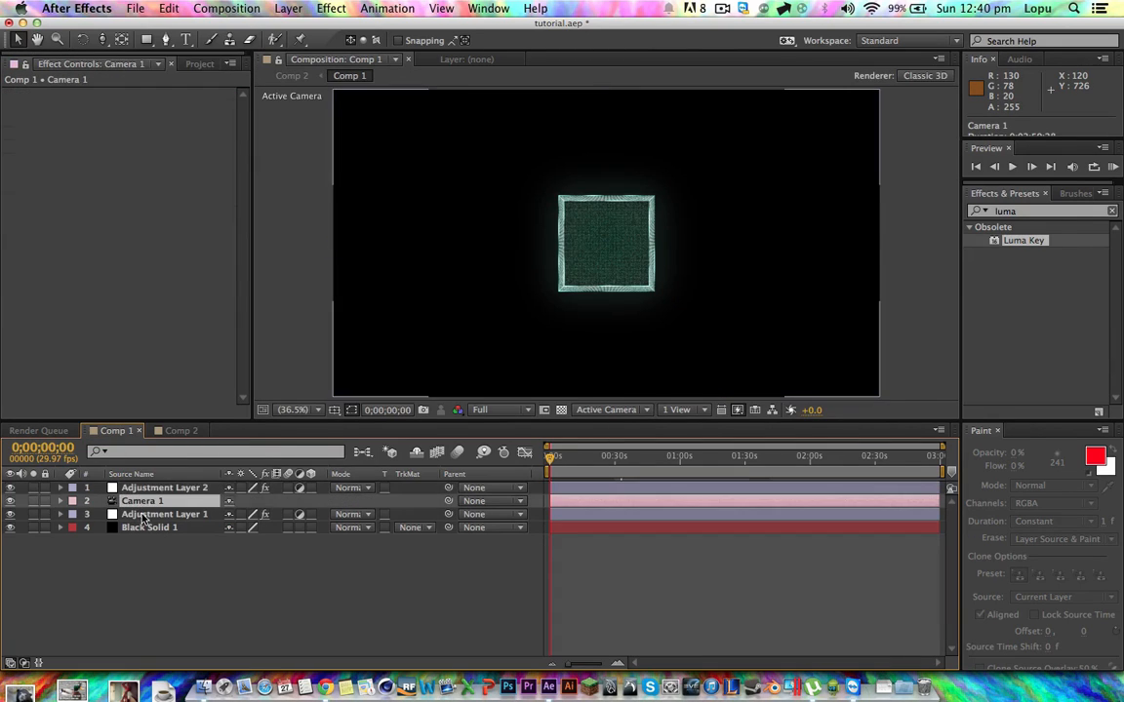
{"action": "left_click", "coordinate": [143, 528]}
{"action": "key", "text": "Delete"}
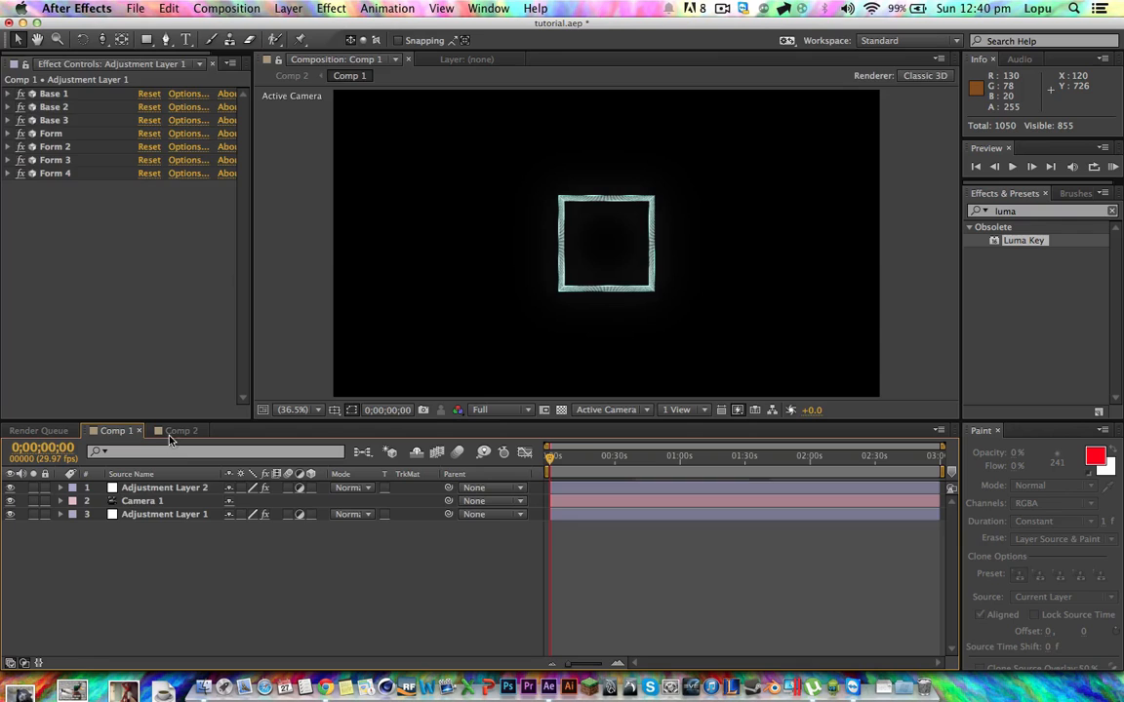
- Set the blending mode of the Comp 1 layer in Comp 2 to Normal
{"action": "left_click", "coordinate": [181, 431]}
{"action": "left_click", "coordinate": [114, 431]}
{"action": "left_click", "coordinate": [180, 431]}
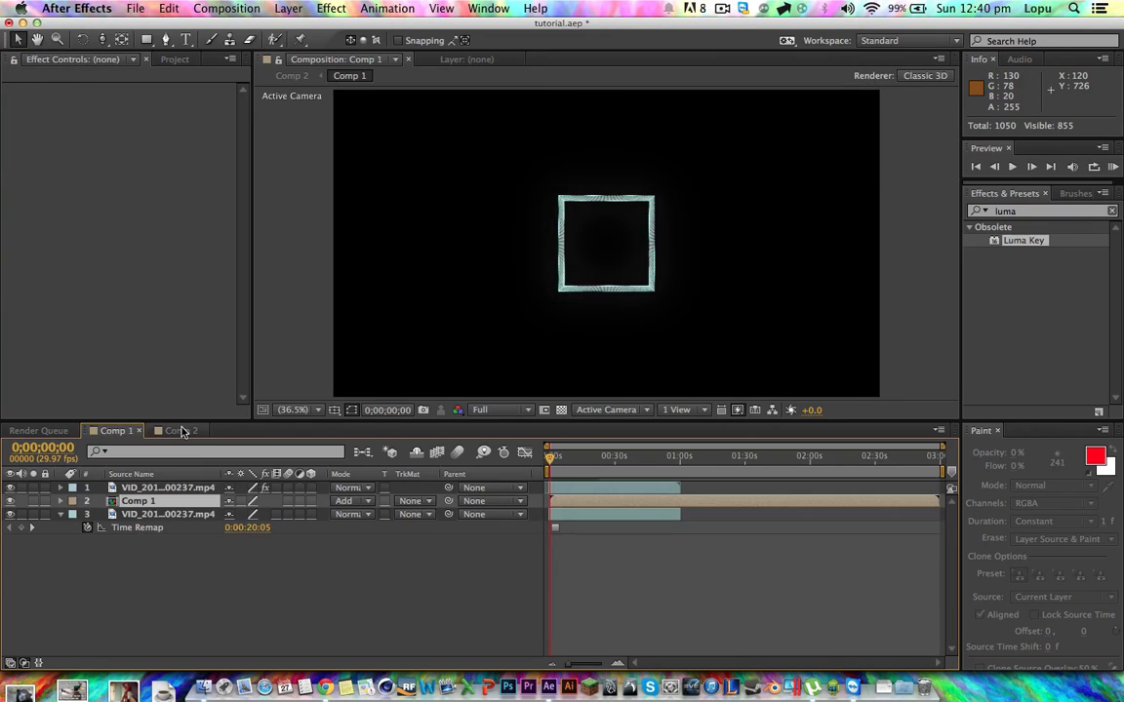
{"action": "left_click", "coordinate": [343, 498]}
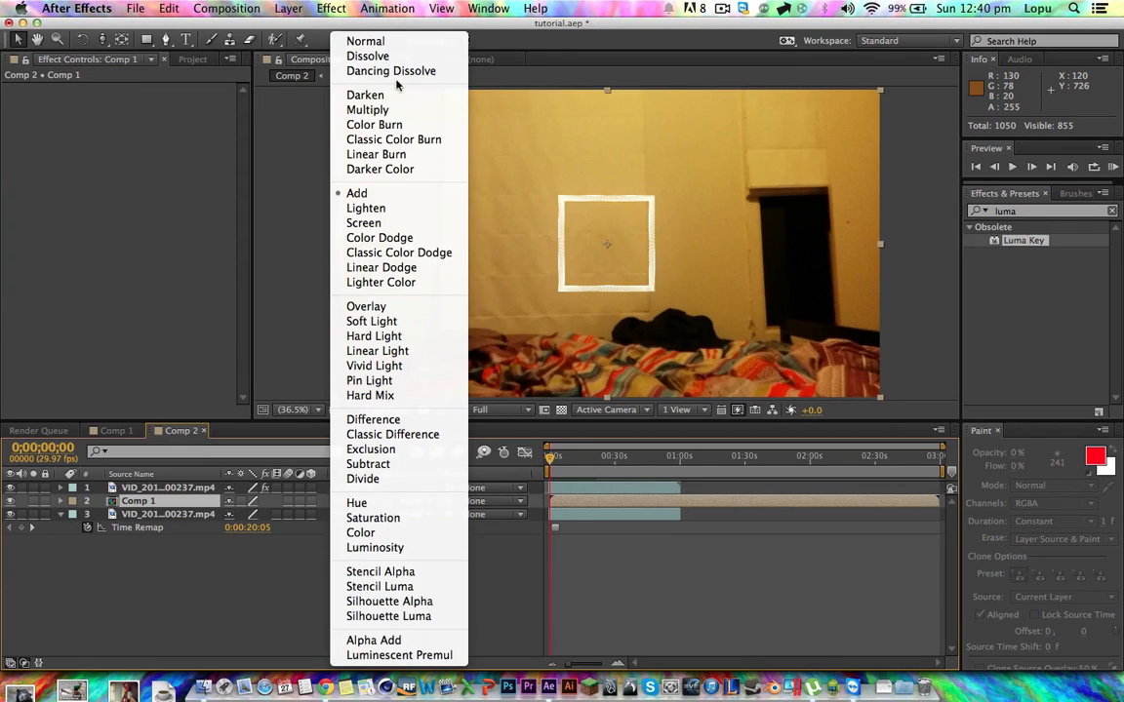
{"action": "left_click", "coordinate": [385, 43]}
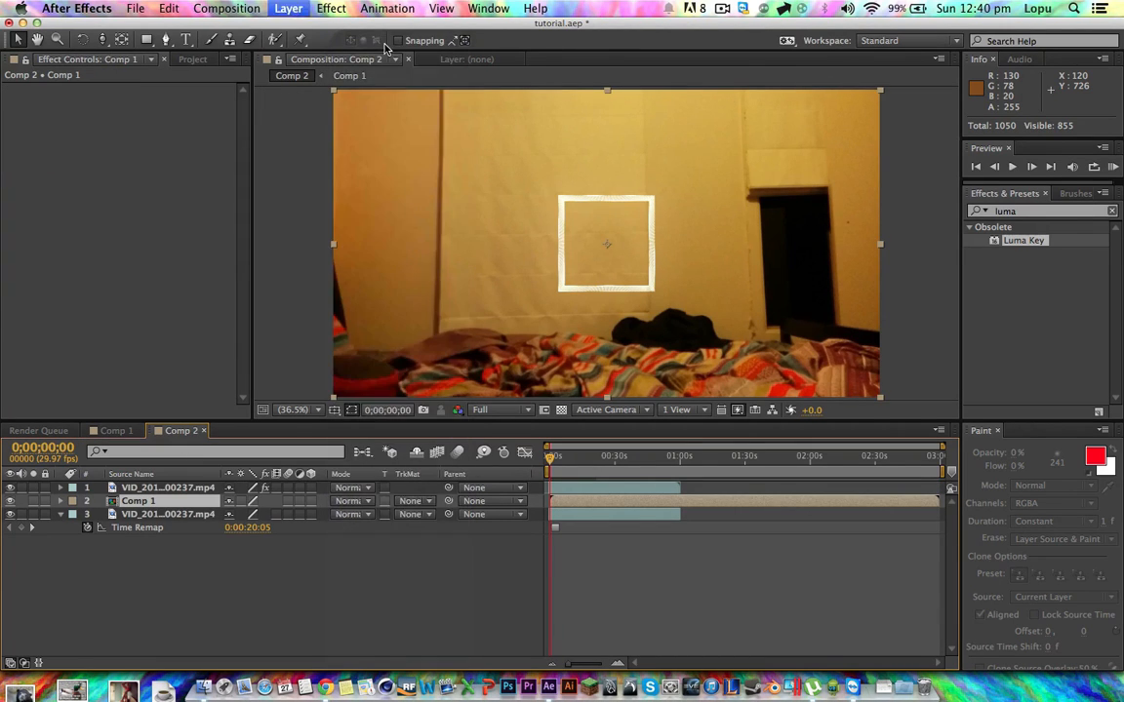
{"action": "left_click", "coordinate": [426, 596]}
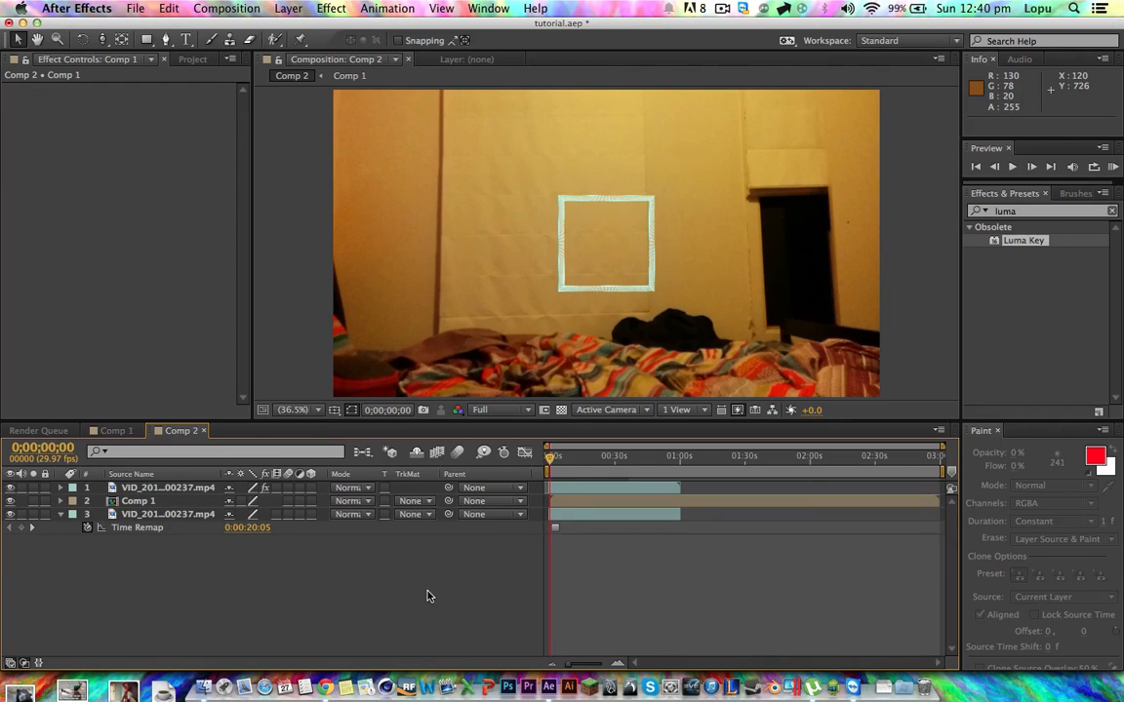
- Test None as the rendering transfer mode of Adjustment Layer 1's Base 1 effect in Comp 1, then switch away from it
{"action": "left_click", "coordinate": [99, 430]}
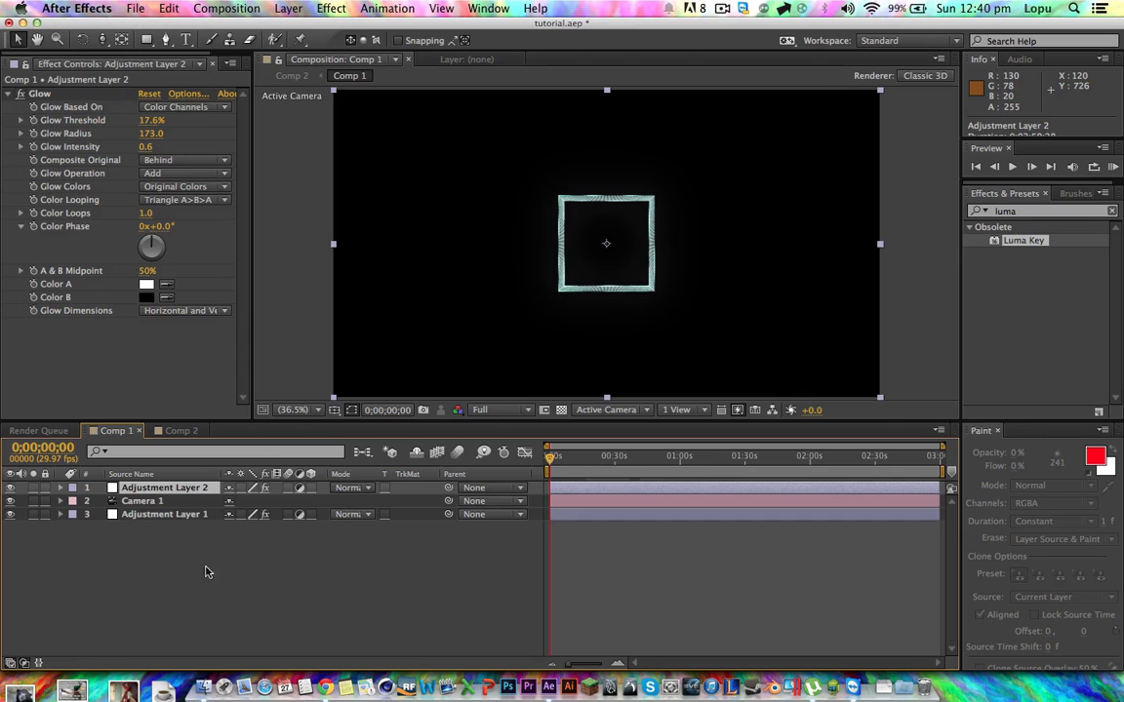
{"action": "left_click", "coordinate": [147, 514]}
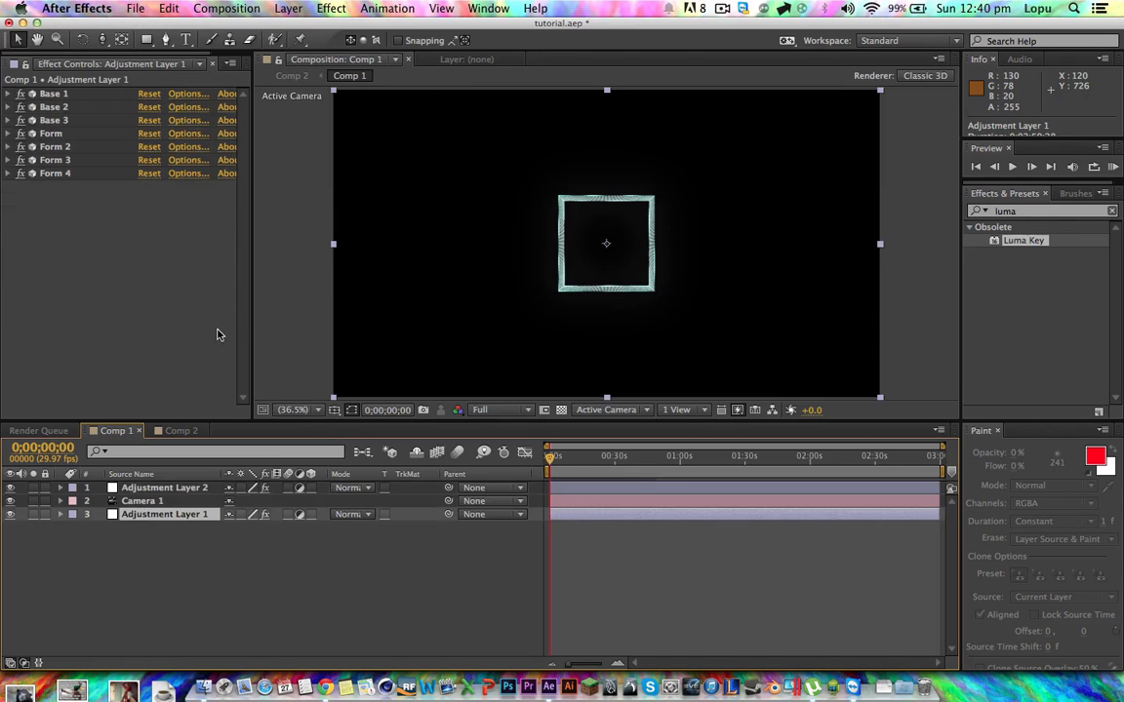
{"action": "left_click", "coordinate": [8, 94]}
{"action": "scroll", "coordinate": [222, 204], "scroll_direction": "down", "scroll_amount": 10}
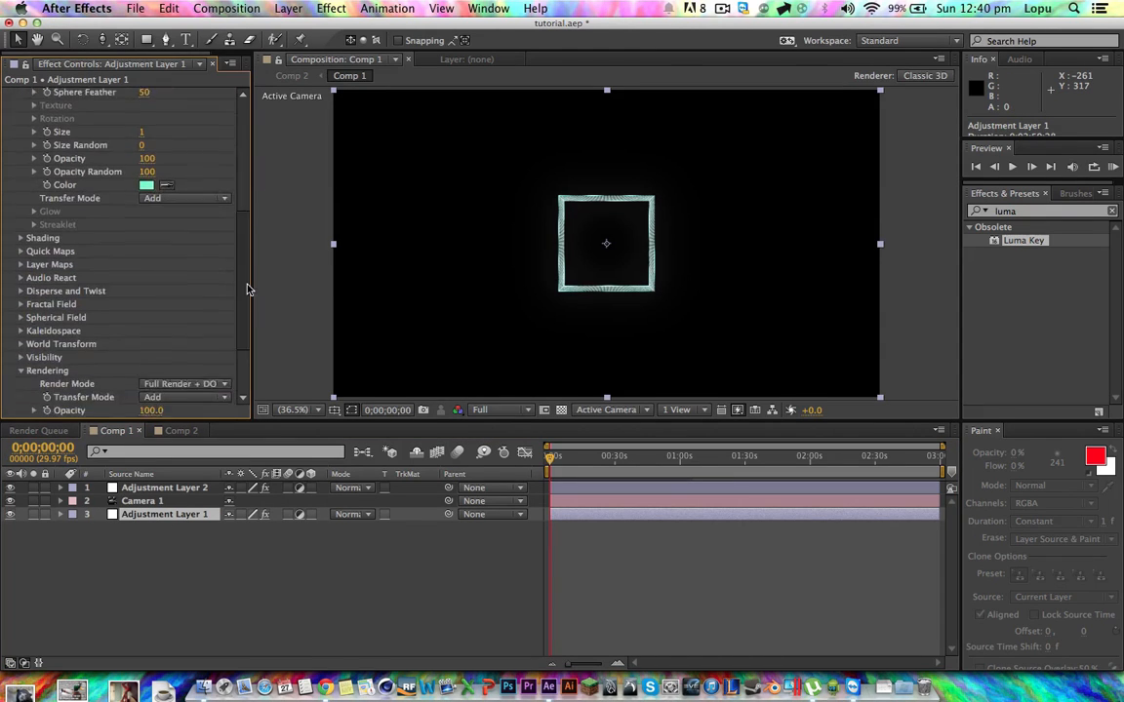
{"action": "scroll", "coordinate": [247, 289], "scroll_direction": "down", "scroll_amount": 3}
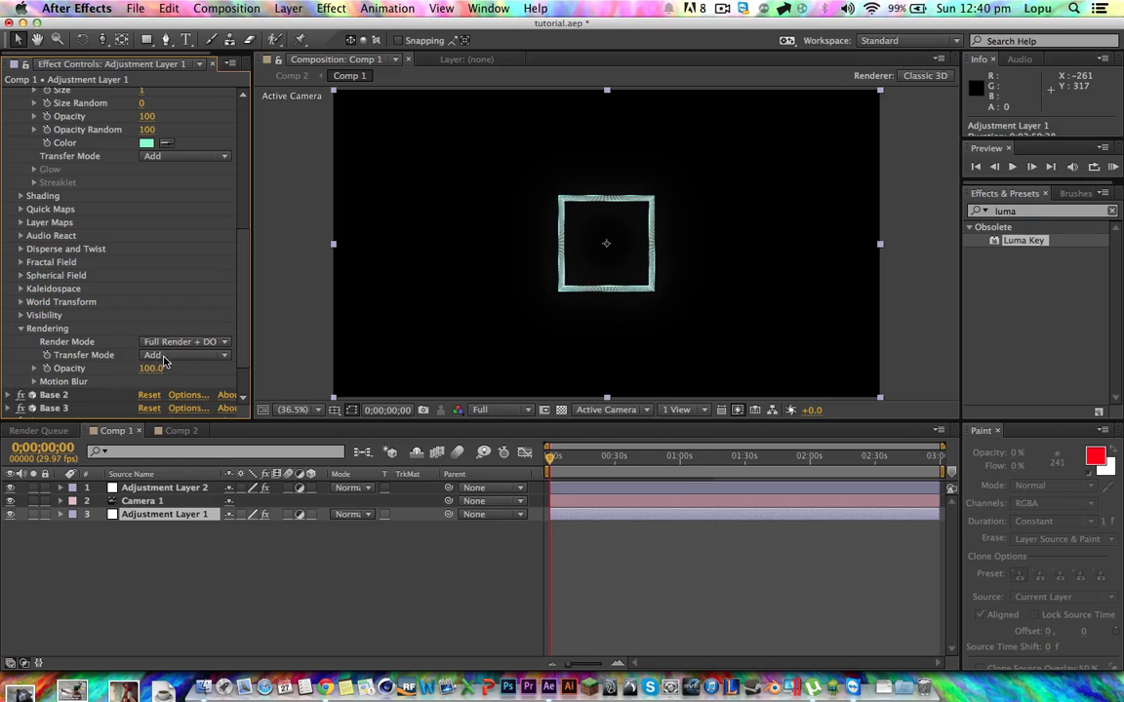
{"action": "left_click_drag", "start_coordinate": [243, 309], "coordinate": [243, 313]}
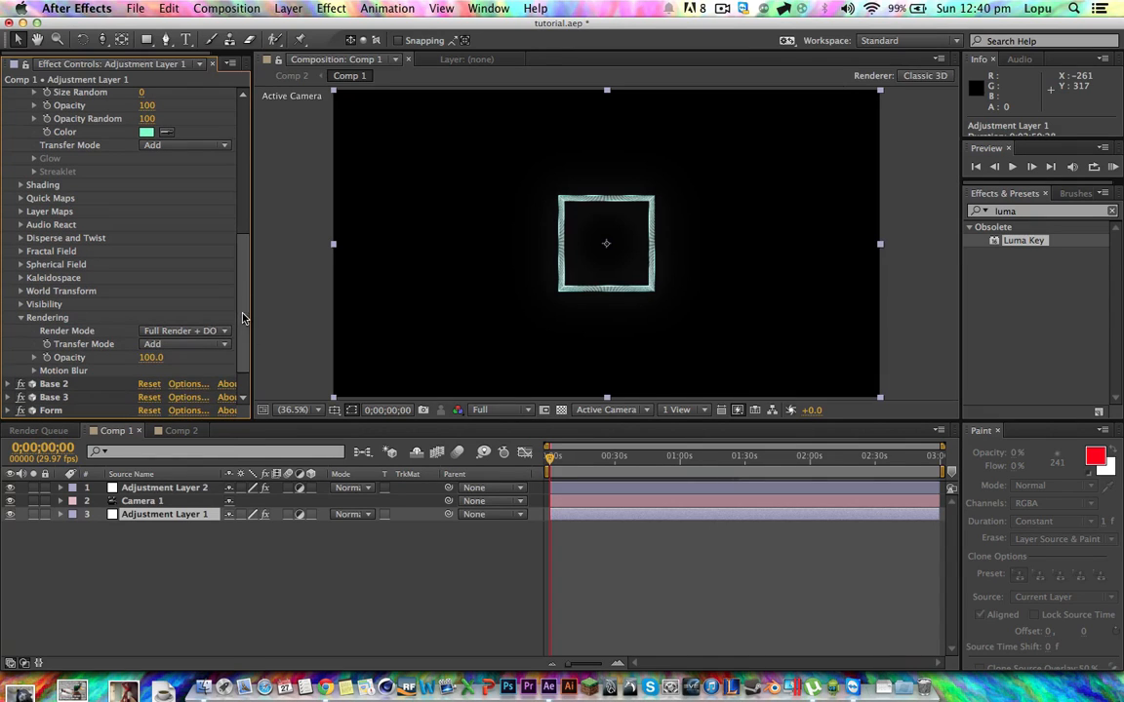
{"action": "left_click", "coordinate": [184, 345]}
{"action": "left_click", "coordinate": [172, 361]}
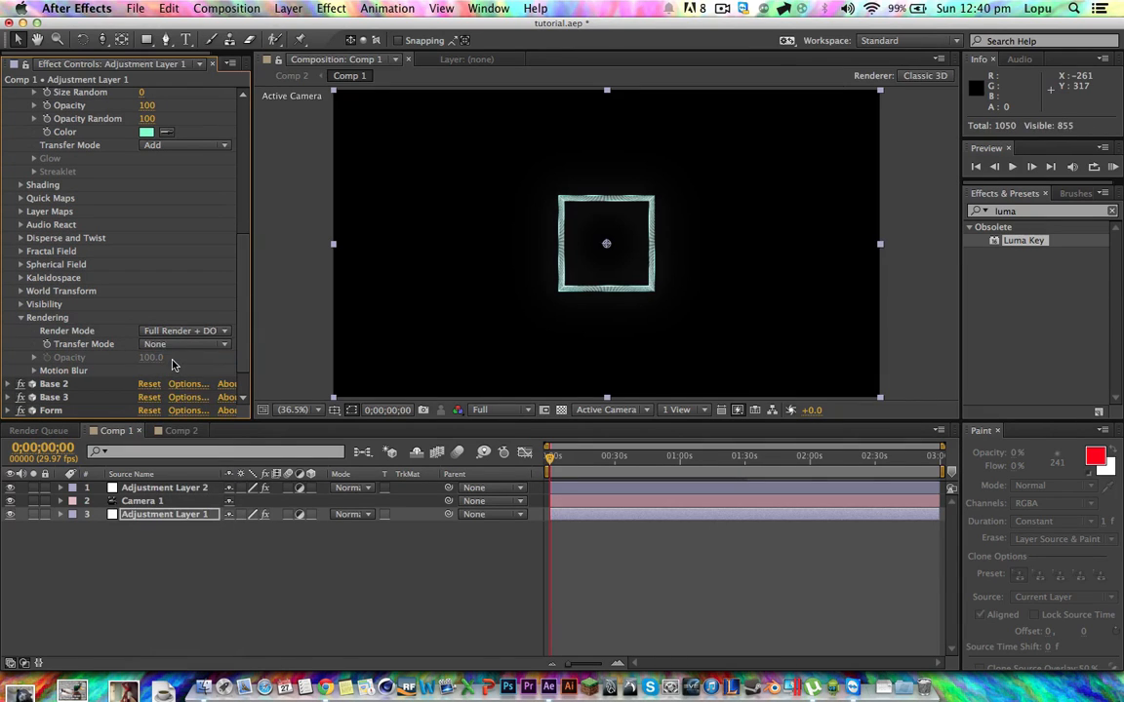
{"action": "left_click", "coordinate": [166, 344]}
{"action": "left_click", "coordinate": [166, 398]}
- Examine the rendering settings of the Base 2 and Base 3 effects on Adjustment Layer 1
{"action": "left_click", "coordinate": [8, 384]}
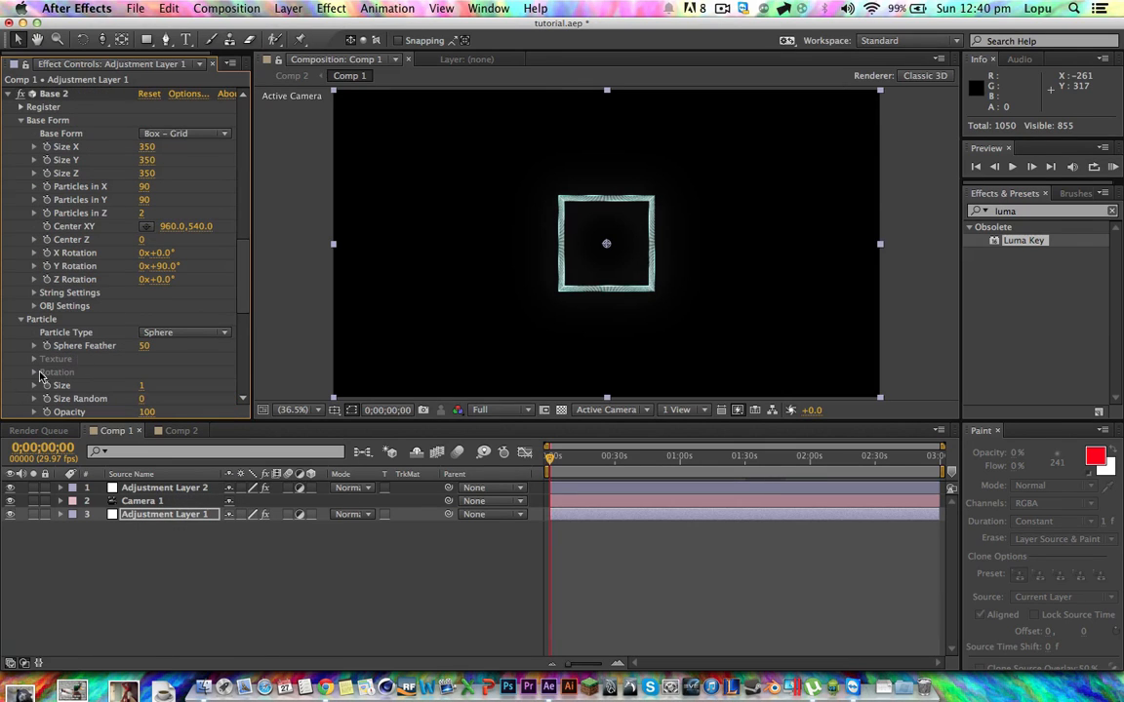
{"action": "left_click_drag", "start_coordinate": [244, 268], "coordinate": [245, 358]}
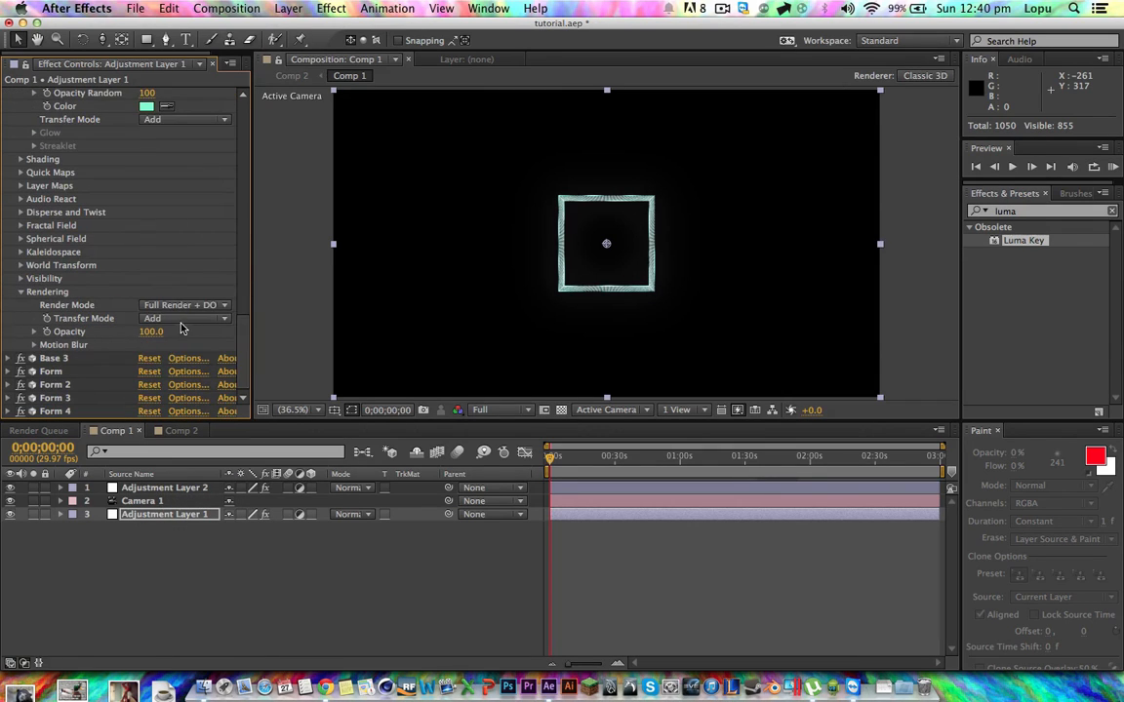
{"action": "left_click", "coordinate": [9, 359]}
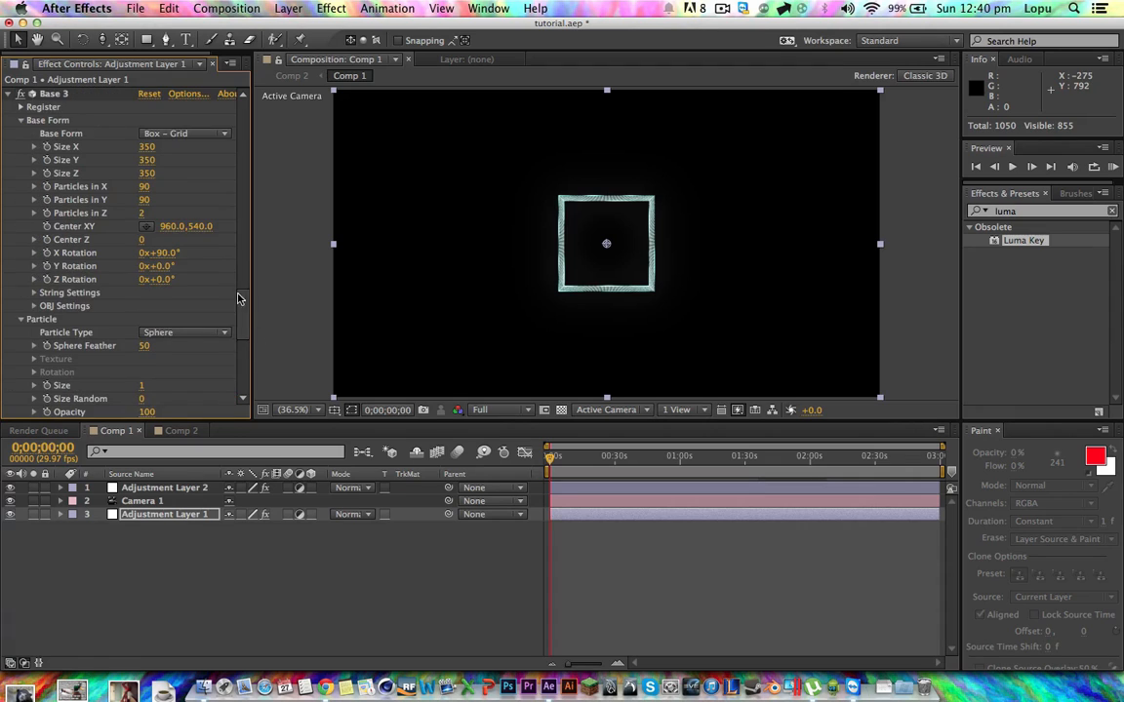
{"action": "scroll", "coordinate": [220, 283], "scroll_direction": "down", "scroll_amount": 10}
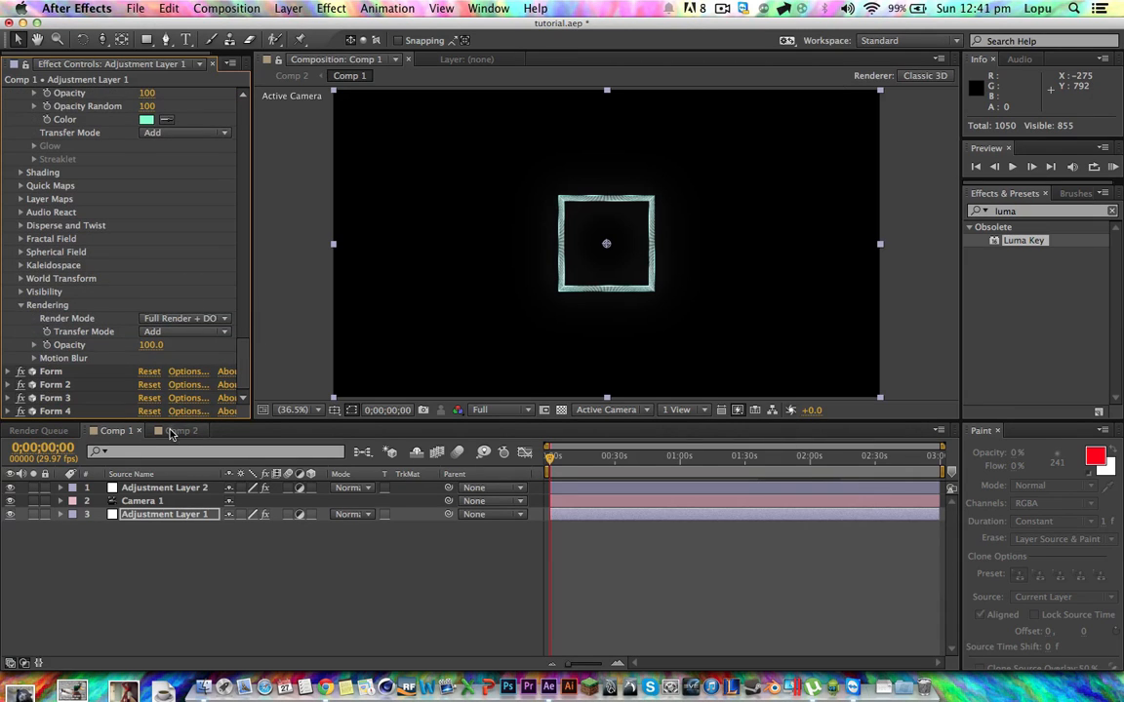
{"action": "right_click", "coordinate": [193, 559]}
{"action": "mouse_move", "coordinate": [262, 515]}
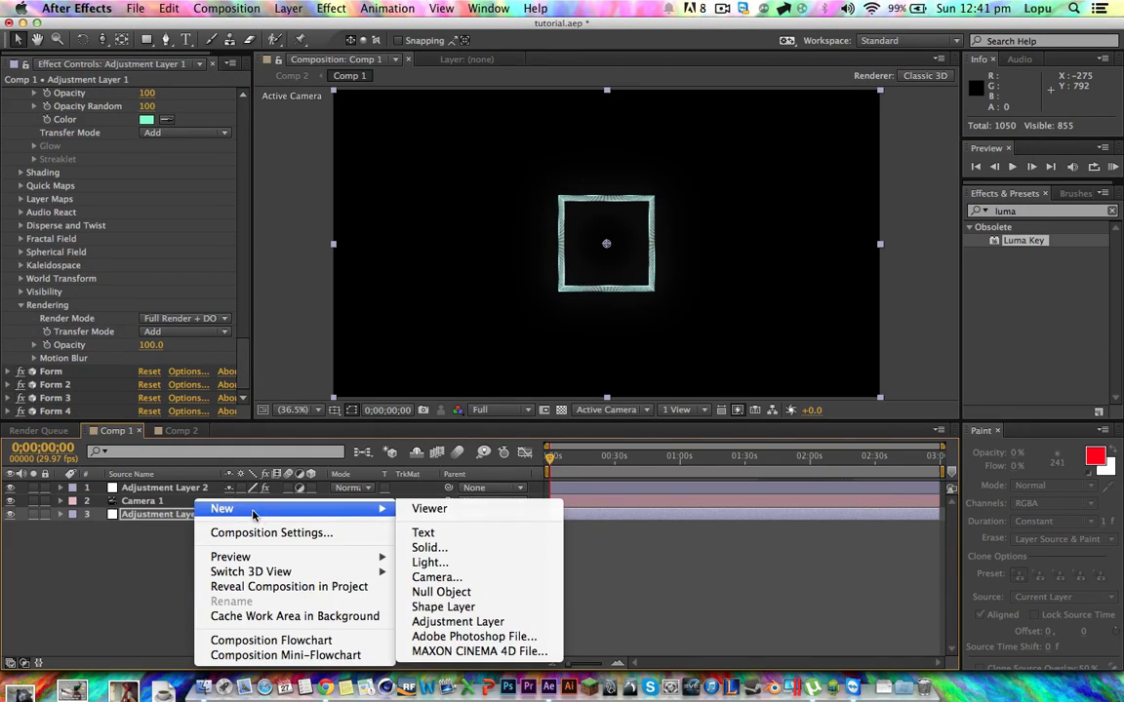
{"action": "left_click", "coordinate": [279, 376]}
- Set Base 1's particles in X and Y to 150 each and inspect the cube up close
{"action": "left_click_drag", "start_coordinate": [243, 345], "coordinate": [241, 121]}
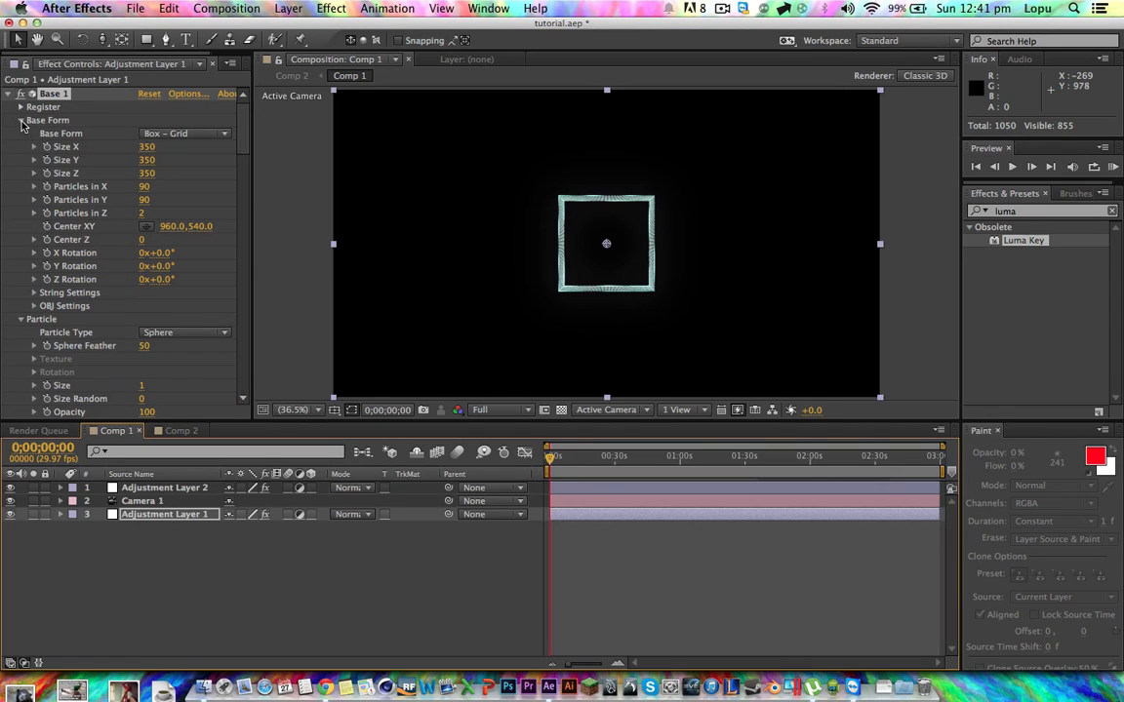
{"action": "left_click", "coordinate": [144, 186]}
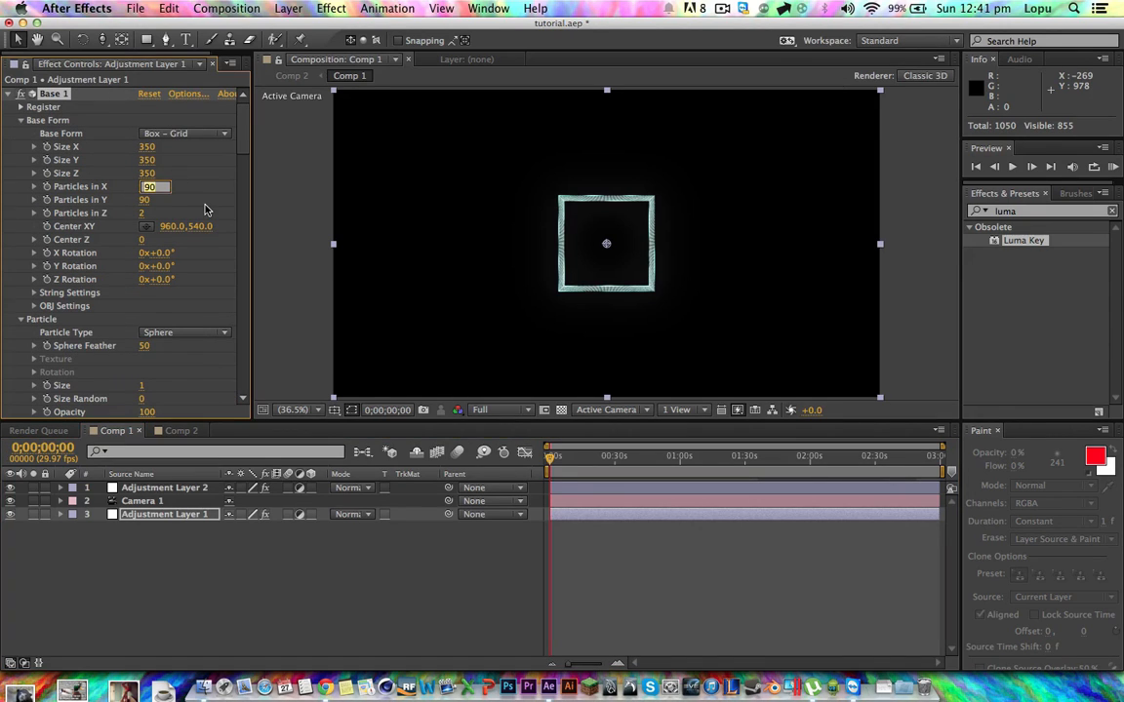
{"action": "type", "text": "150"}
{"action": "key", "text": "Tab"}
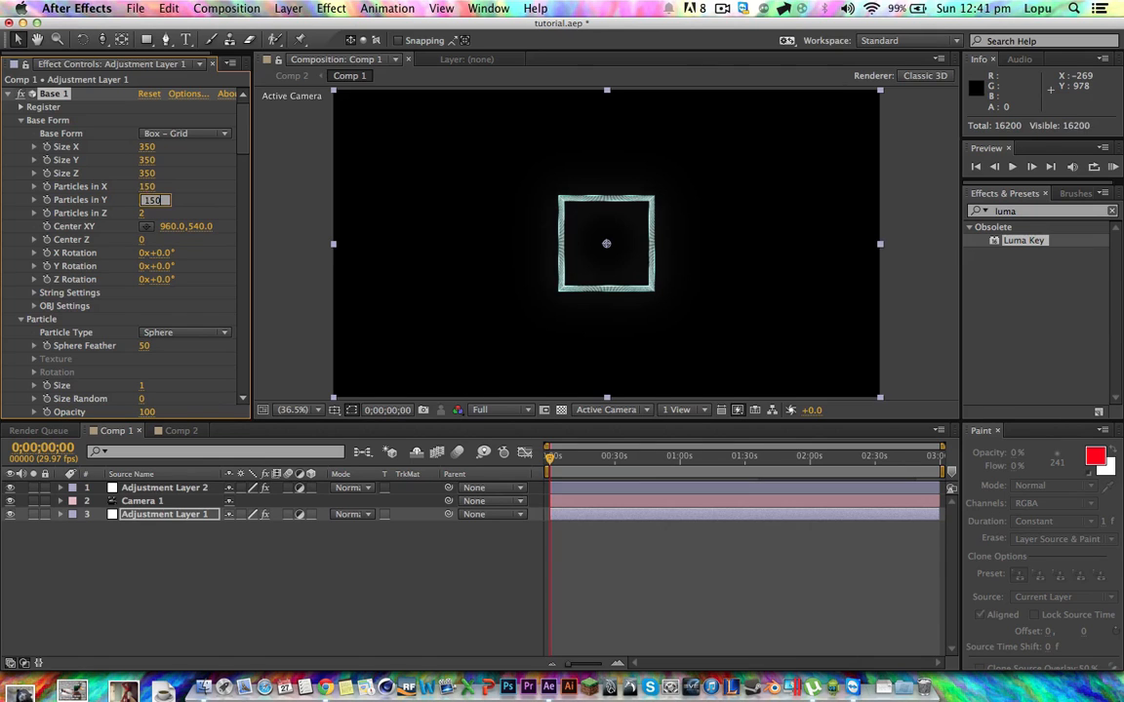
{"action": "type", "text": "150"}
{"action": "key", "text": "Return"}
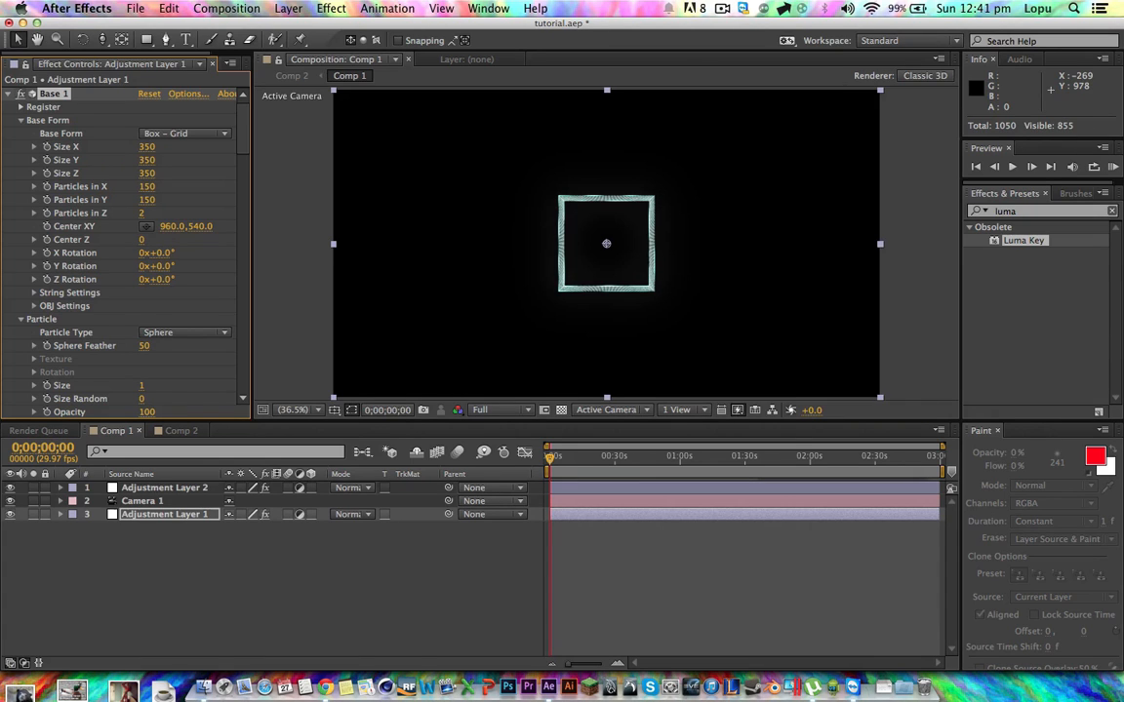
{"action": "scroll", "coordinate": [611, 245], "scroll_direction": "up", "scroll_amount": 4}
{"action": "scroll", "coordinate": [607, 278], "scroll_direction": "down", "scroll_amount": 1}
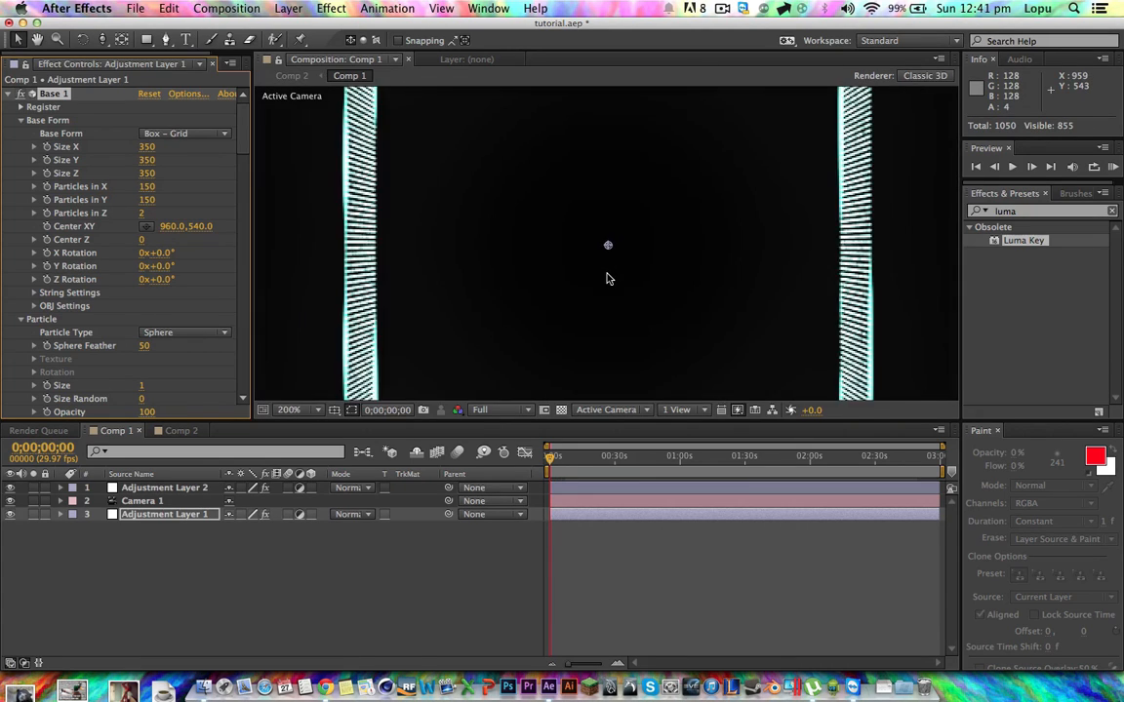
{"action": "scroll", "coordinate": [607, 279], "scroll_direction": "down", "scroll_amount": 2}
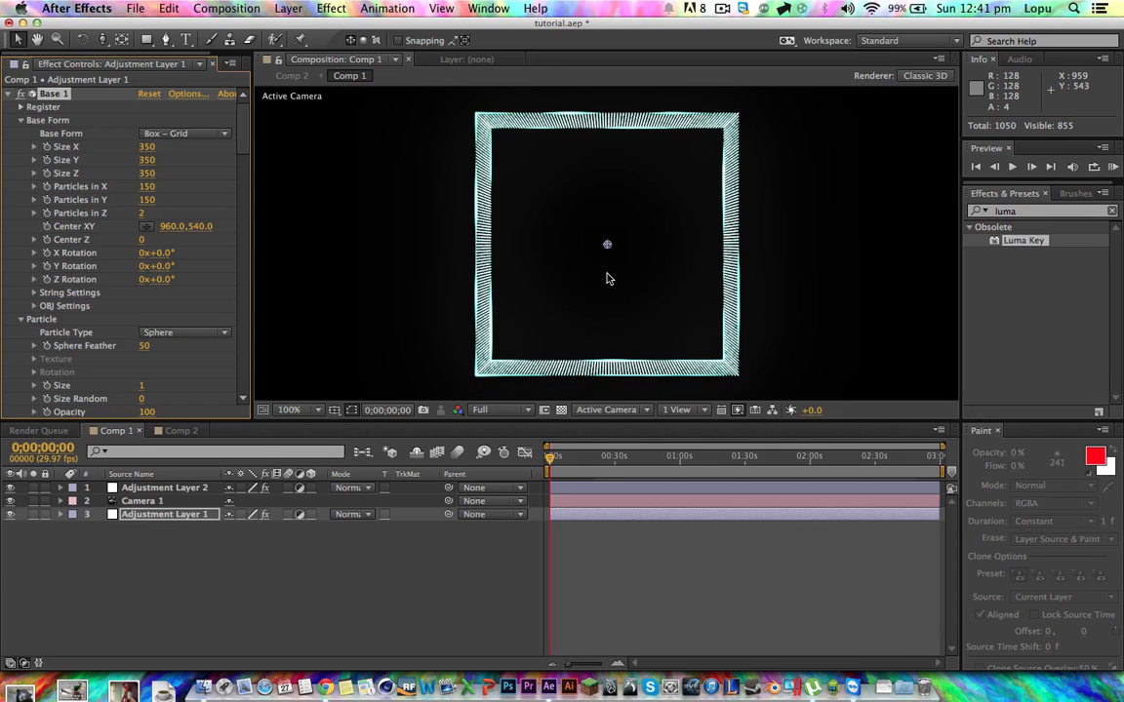
{"action": "scroll", "coordinate": [607, 279], "scroll_direction": "down", "scroll_amount": 2}
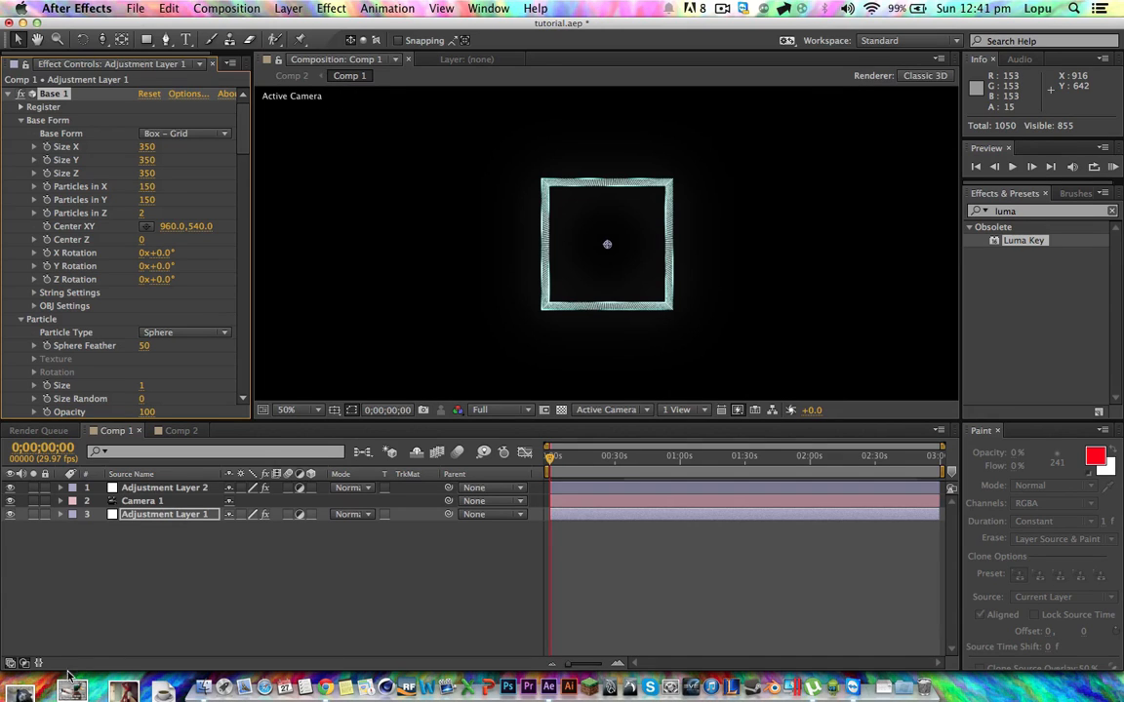
- Add a black solid to Comp 1 and place it beneath Adjustment Layer 1 at the bottom of the layer stack
{"action": "right_click", "coordinate": [132, 555]}
{"action": "mouse_move", "coordinate": [222, 508]}
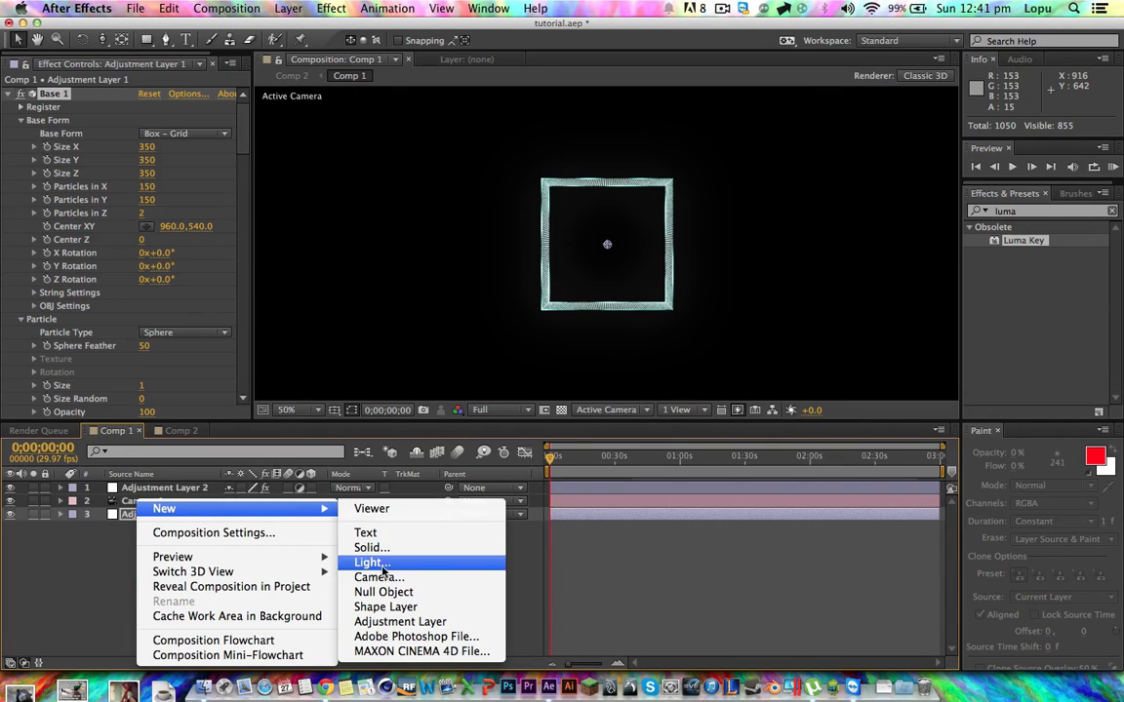
{"action": "left_click", "coordinate": [371, 547]}
{"action": "key", "text": "Return"}
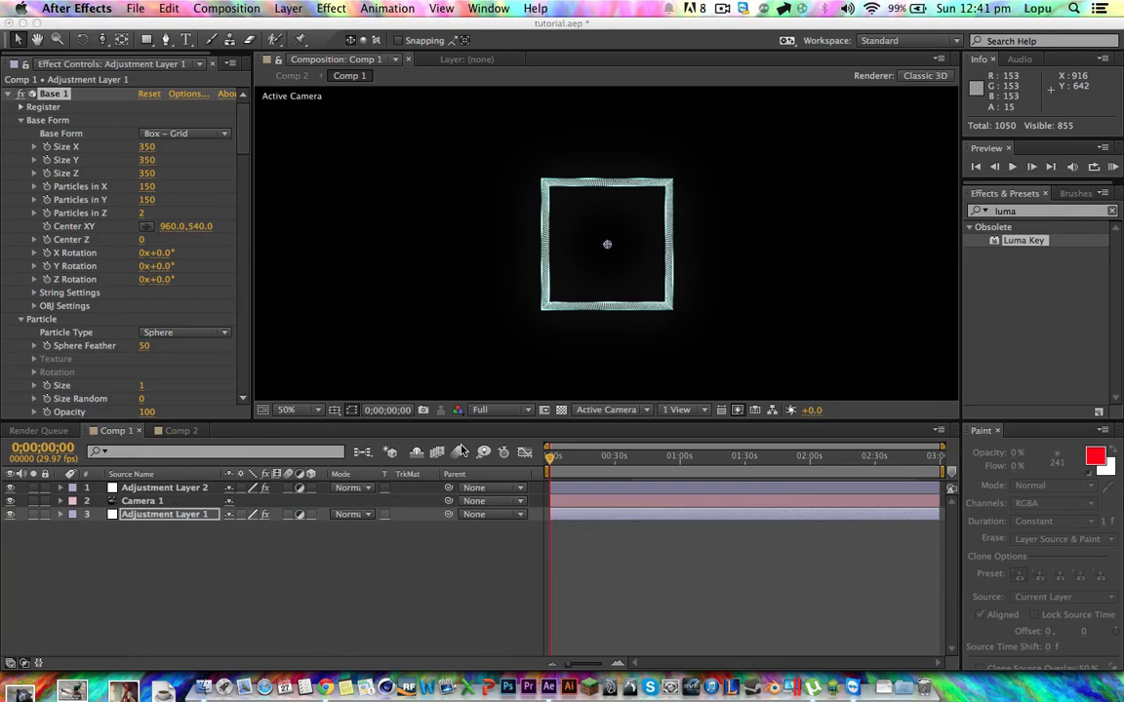
{"action": "left_click", "coordinate": [196, 569]}
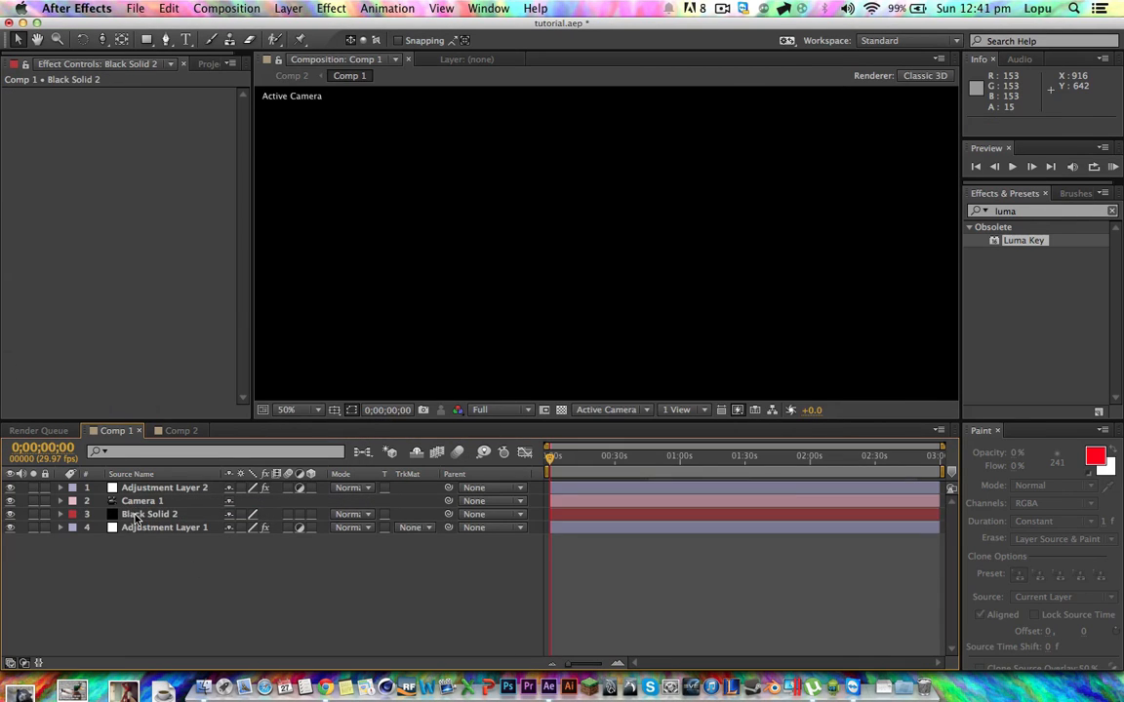
{"action": "left_click_drag", "start_coordinate": [138, 515], "coordinate": [142, 543]}
- Set the blending mode of the Comp 1 layer in Comp 2 to Add and check it against the moving hand
{"action": "left_click", "coordinate": [176, 431]}
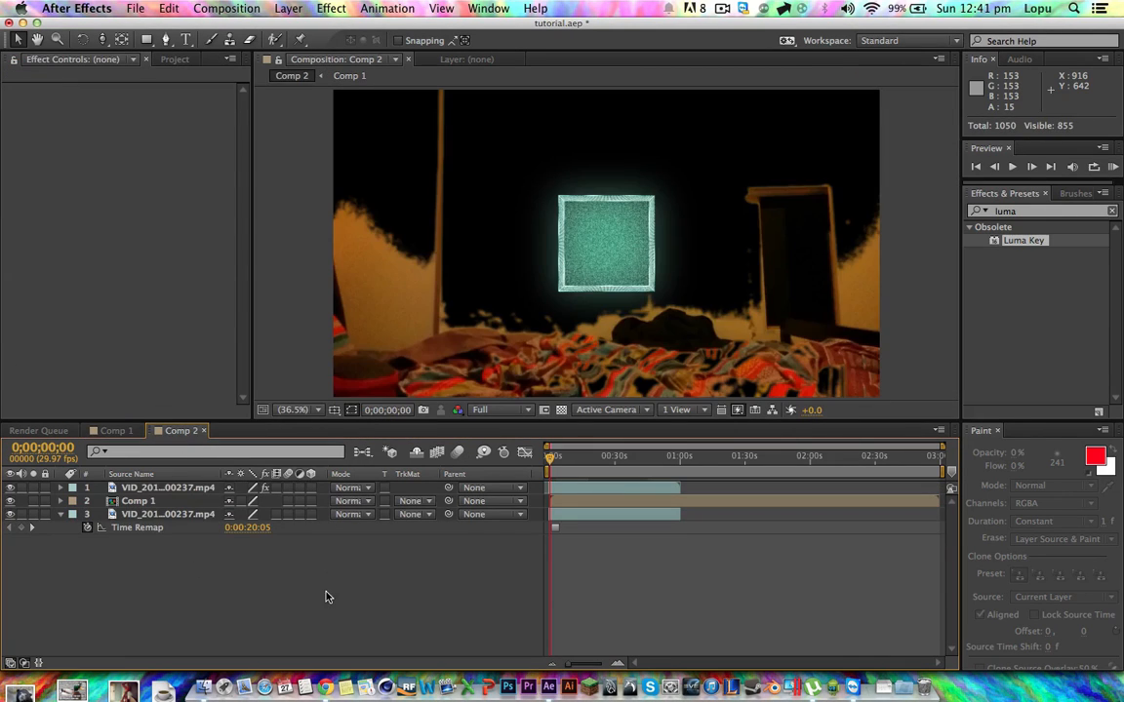
{"action": "left_click_drag", "start_coordinate": [555, 462], "coordinate": [564, 464]}
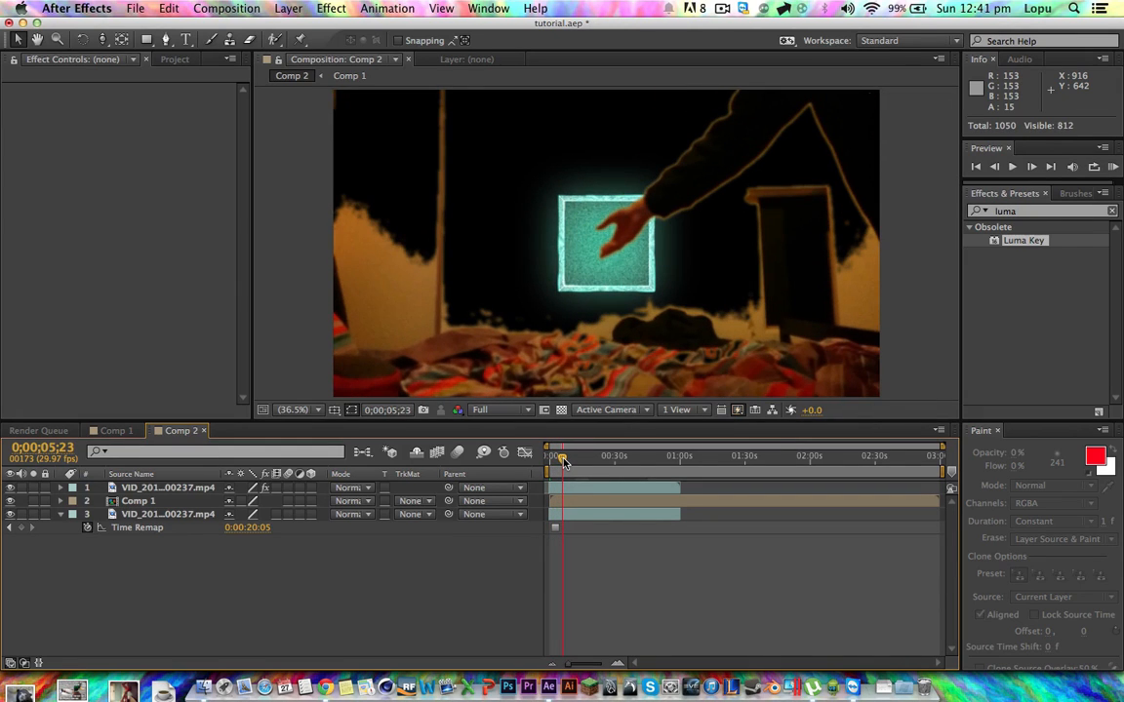
{"action": "left_click", "coordinate": [347, 502]}
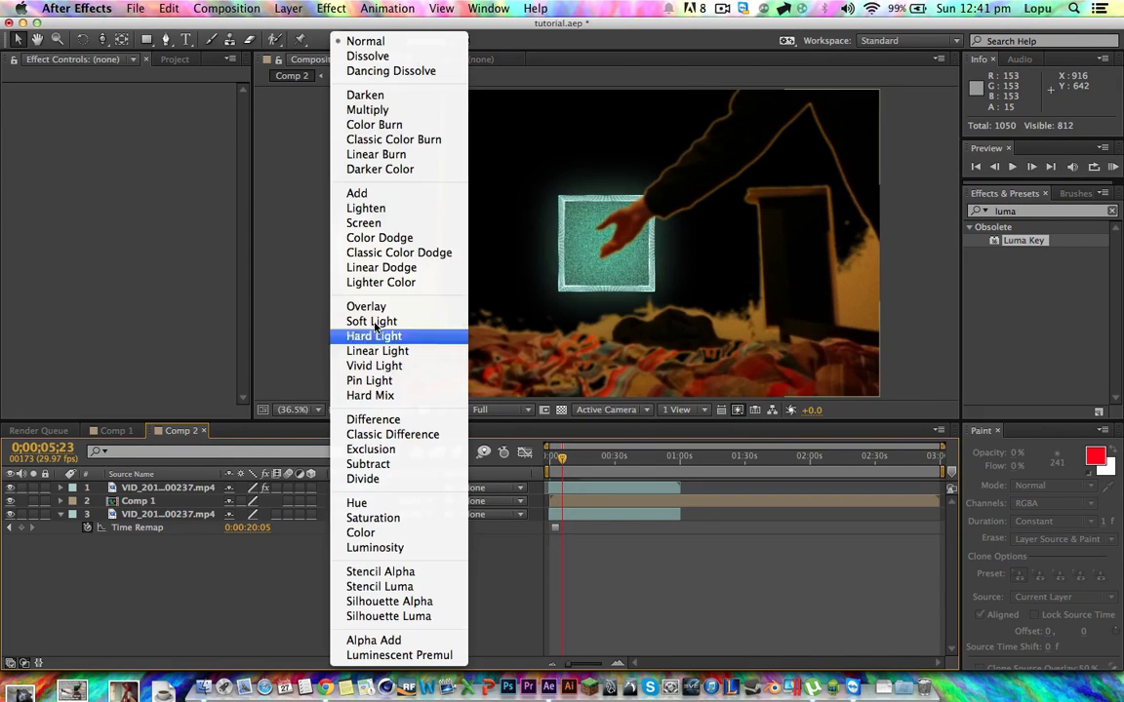
{"action": "left_click", "coordinate": [390, 193]}
{"action": "left_click", "coordinate": [505, 584]}
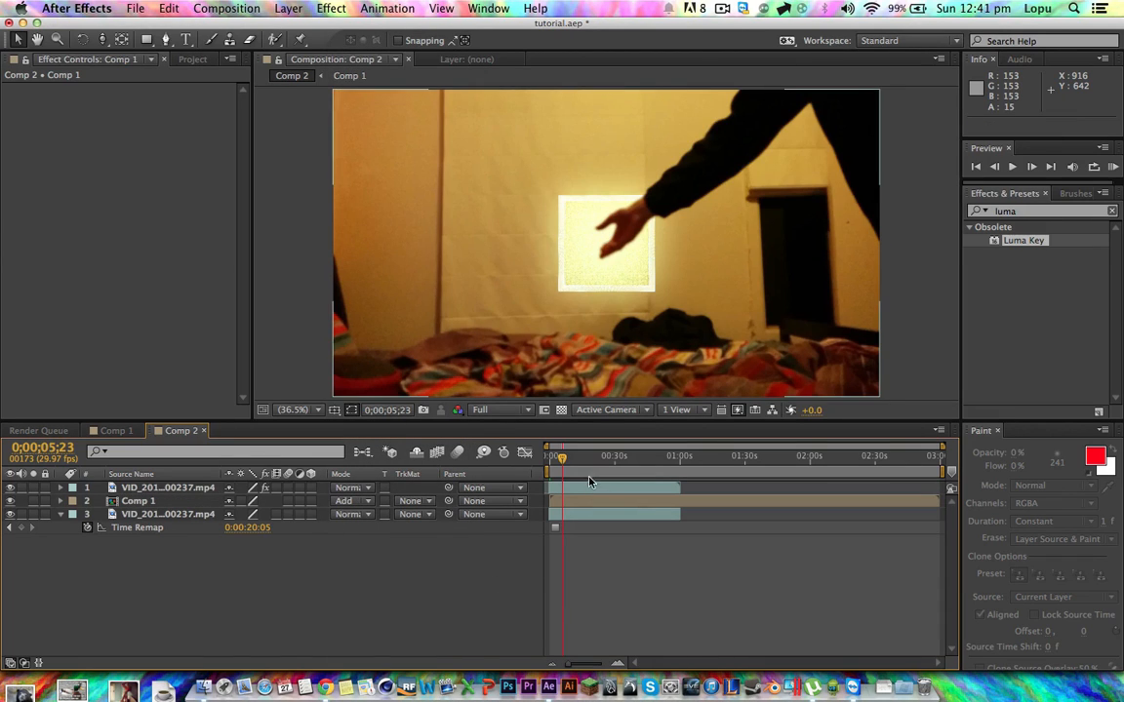
{"action": "left_click_drag", "start_coordinate": [564, 464], "coordinate": [557, 459]}
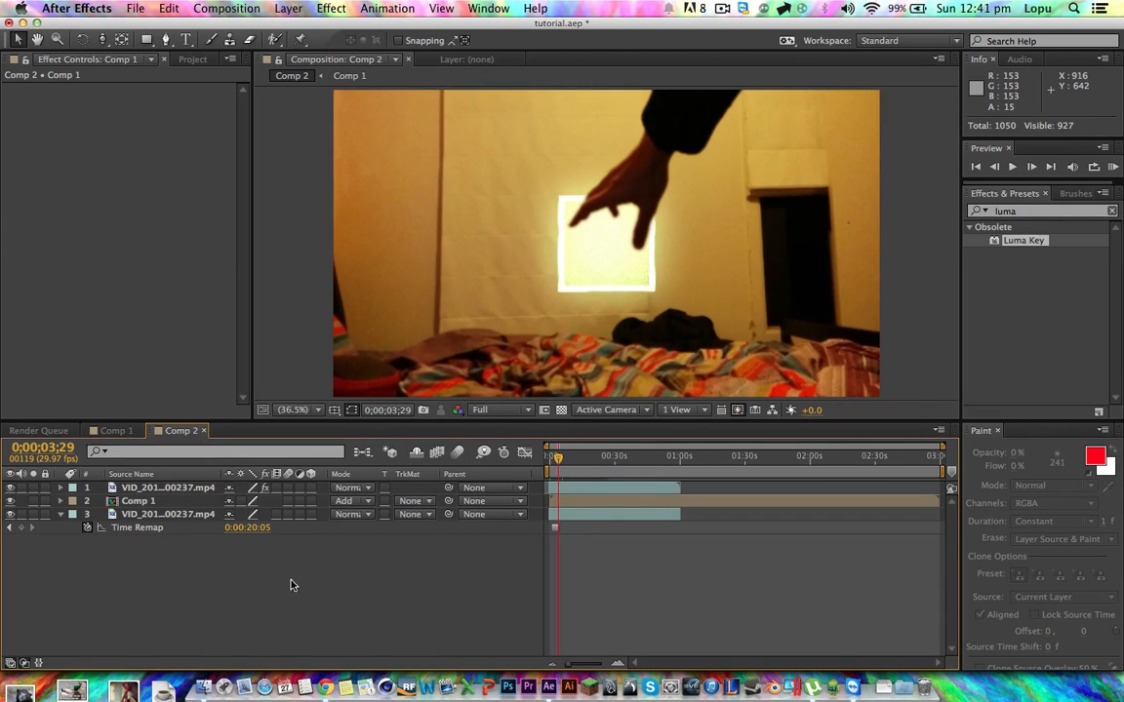
- Set Base 1's particles in X and Y to 90 each on Adjustment Layer 1 in Comp 1
{"action": "left_click", "coordinate": [113, 430]}
{"action": "left_click", "coordinate": [162, 490]}
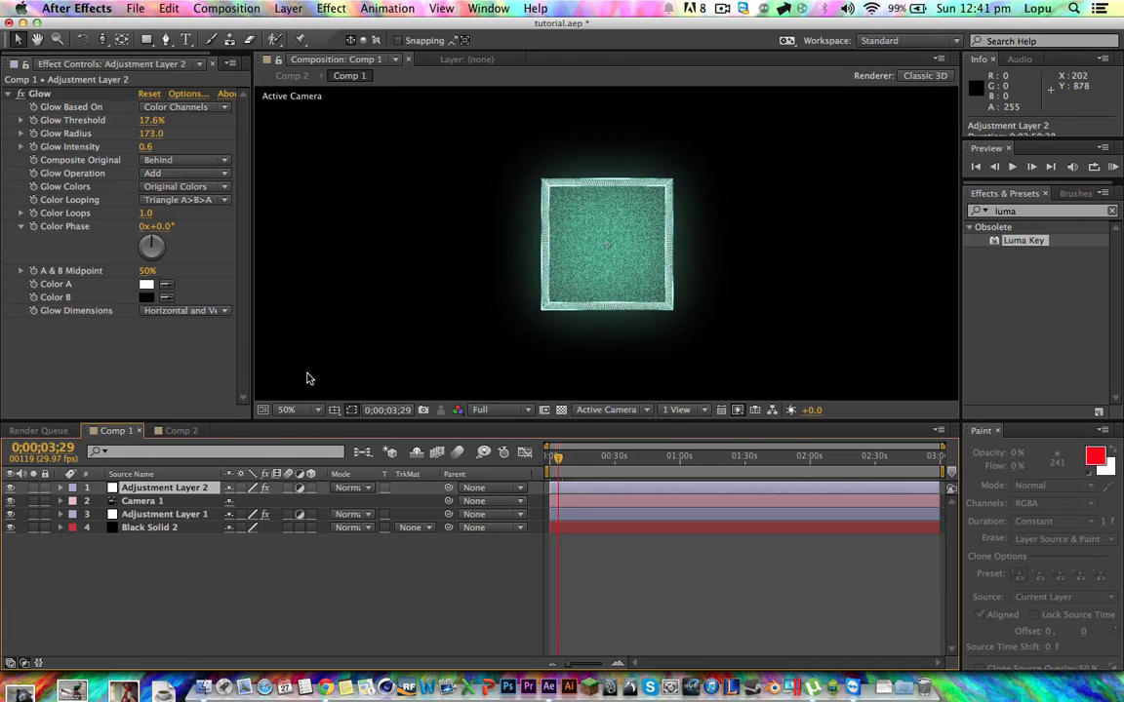
{"action": "left_click", "coordinate": [317, 411]}
{"action": "left_click", "coordinate": [313, 439]}
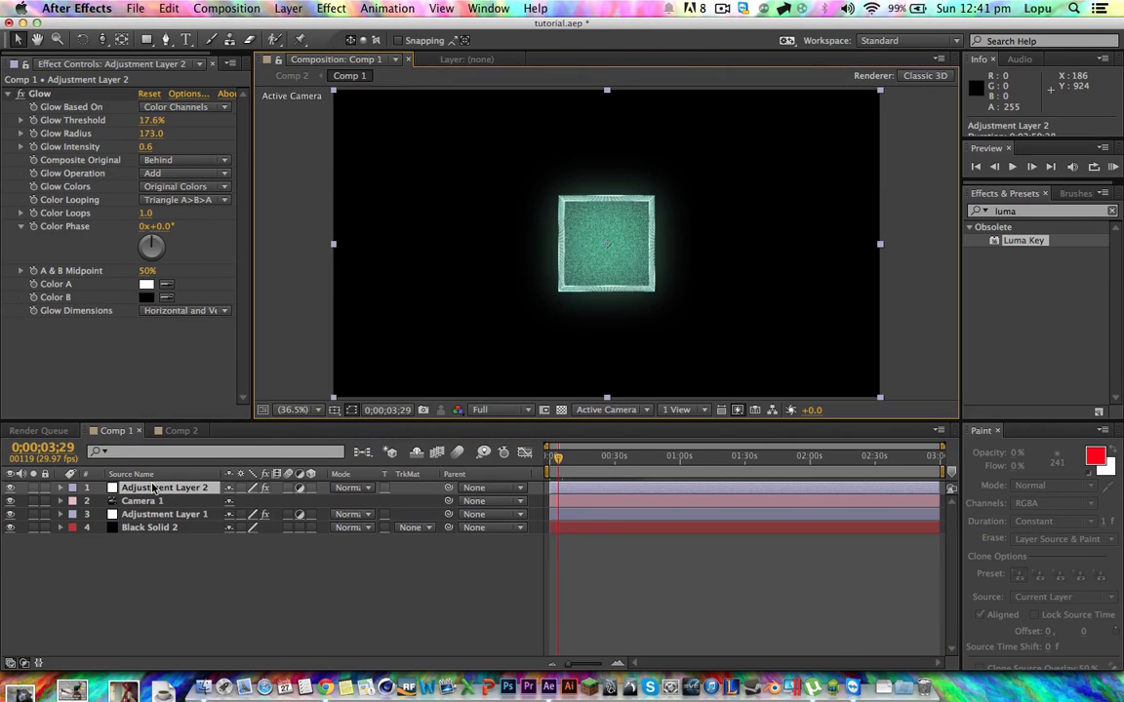
{"action": "left_click", "coordinate": [164, 515]}
{"action": "left_click", "coordinate": [147, 186]}
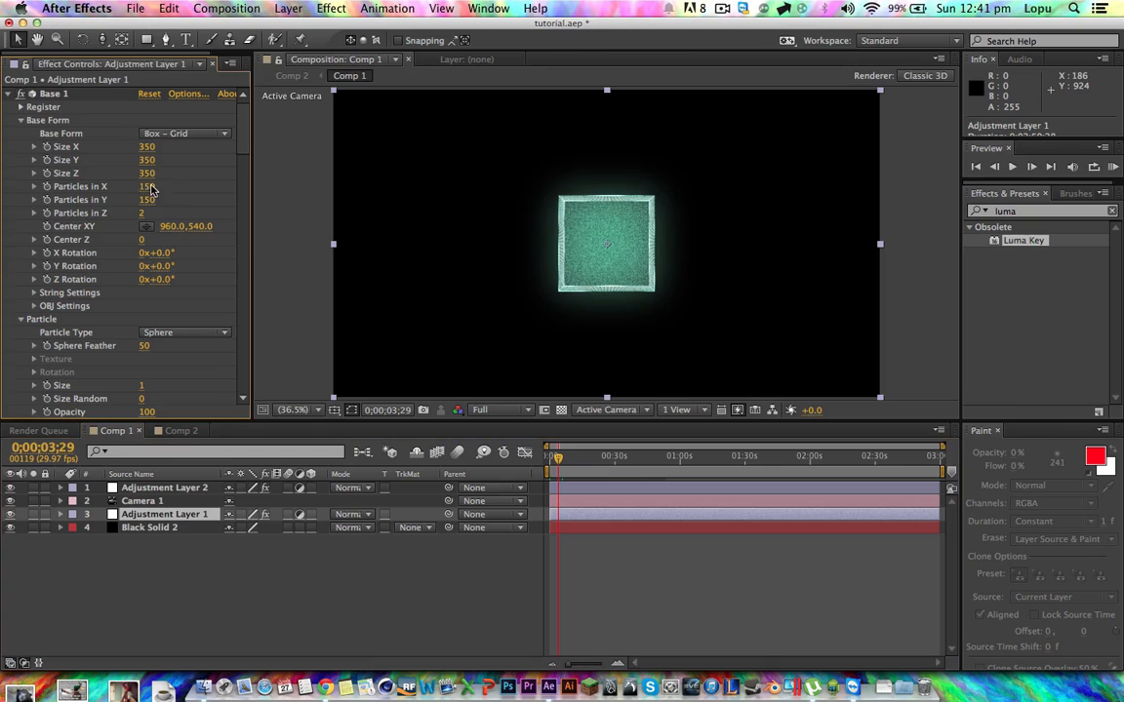
{"action": "type", "text": "90"}
{"action": "key", "text": "Tab"}
{"action": "type", "text": "90"}
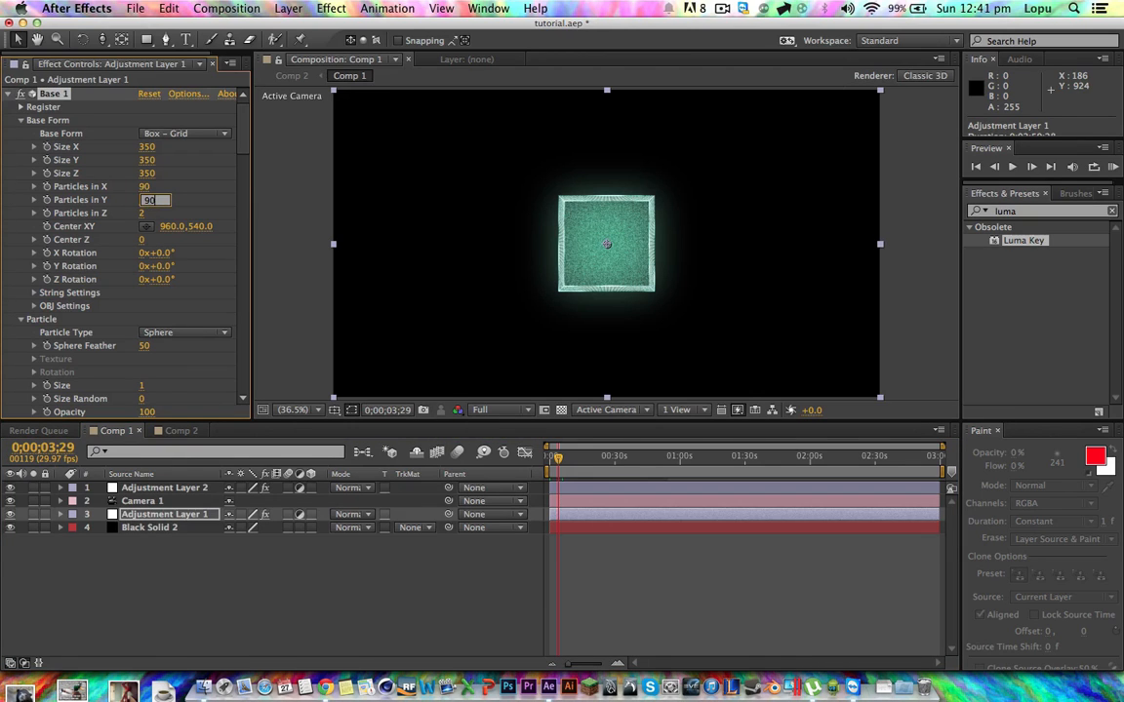
{"action": "key", "text": "Return"}
- Review the less dense cube over the hand footage at several moments in Comp 2
{"action": "left_click", "coordinate": [170, 431]}
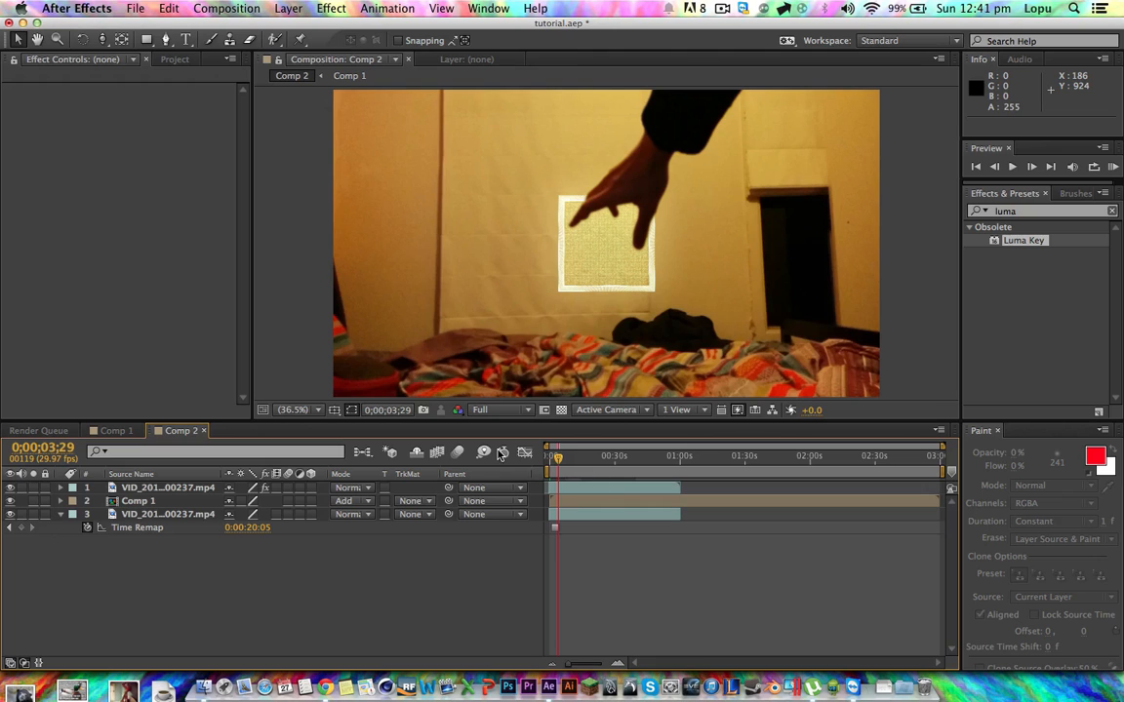
{"action": "left_click_drag", "start_coordinate": [556, 463], "coordinate": [556, 461]}
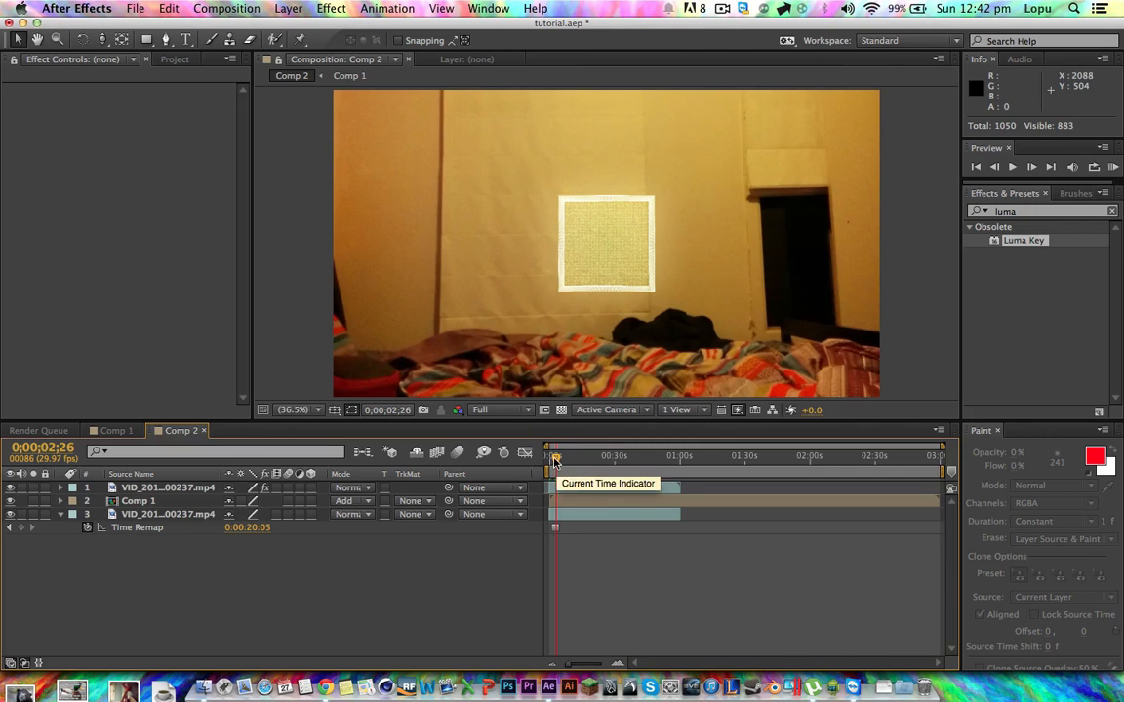
{"action": "left_click_drag", "start_coordinate": [555, 463], "coordinate": [571, 462]}
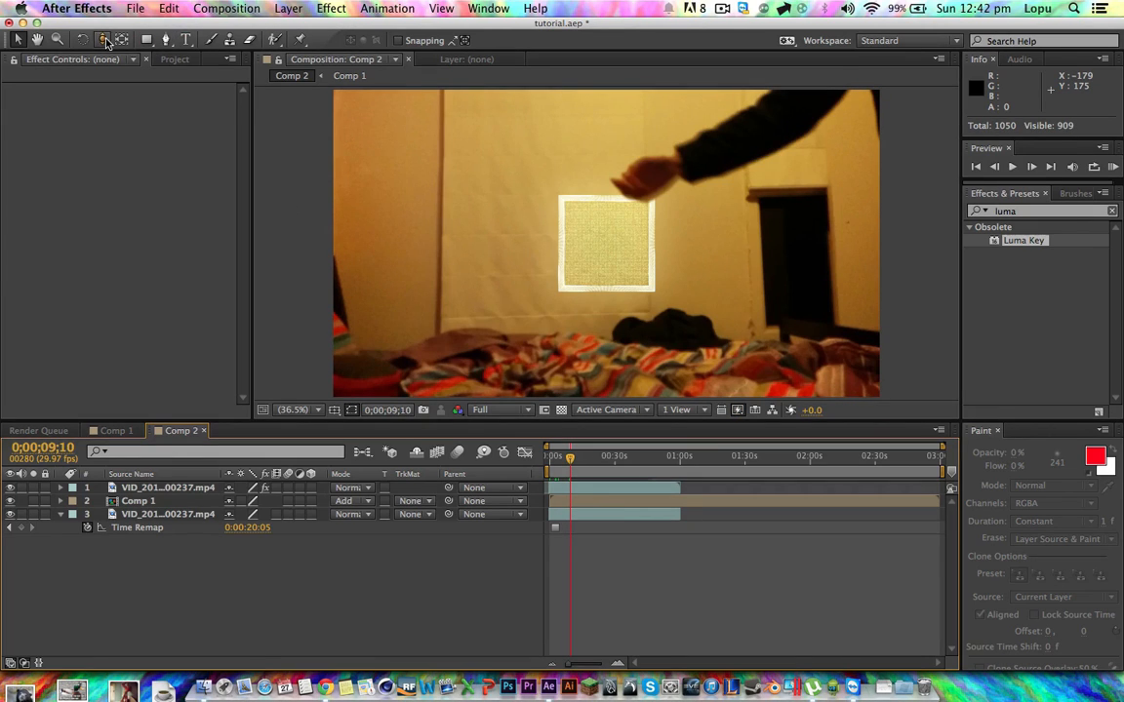
- Orbit Camera 1 in Comp 1 to show the cube at an angle, slightly from above
{"action": "left_click_drag", "start_coordinate": [102, 39], "coordinate": [124, 55]}
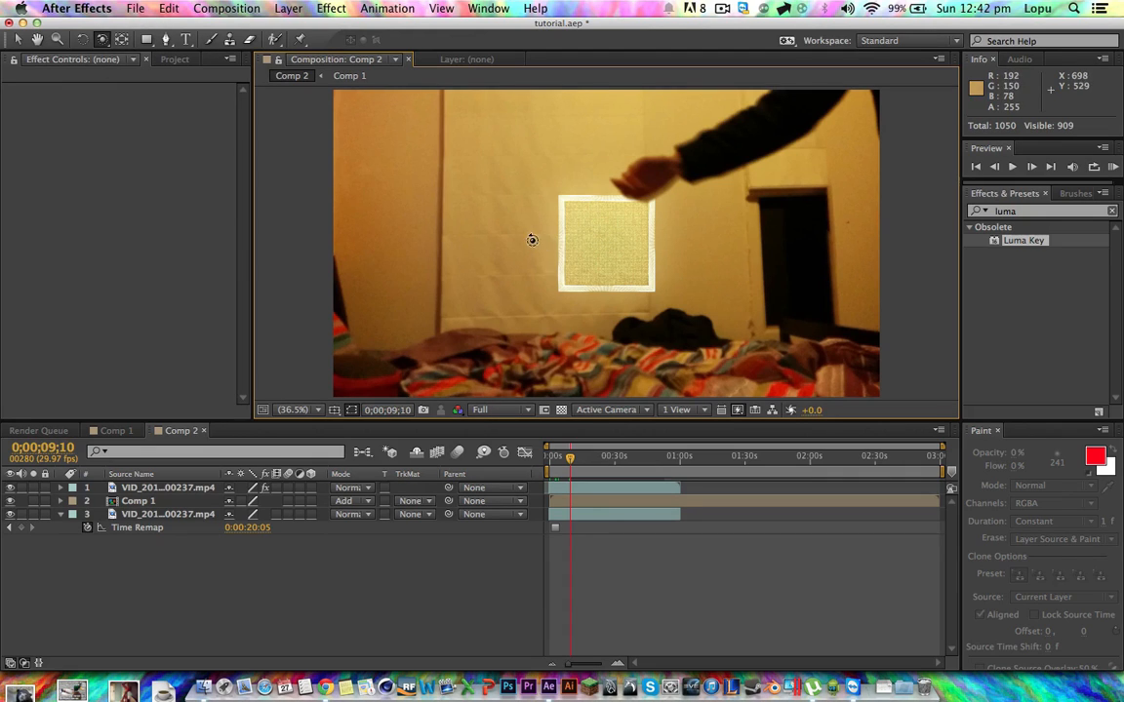
{"action": "left_click", "coordinate": [156, 488]}
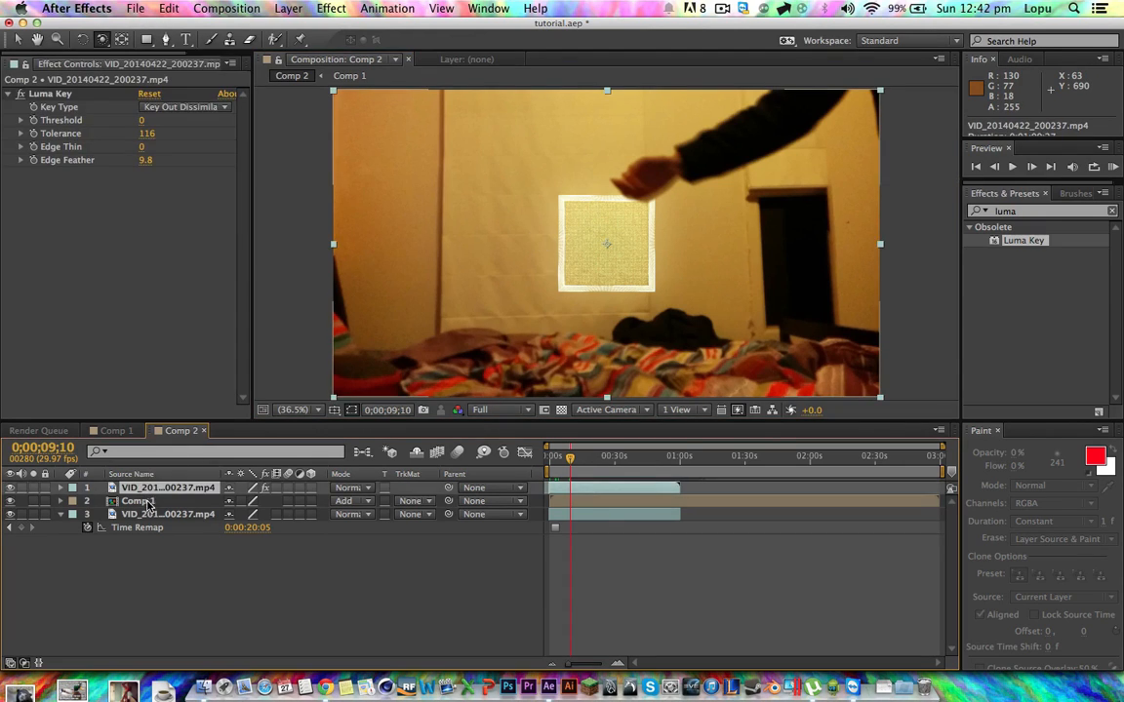
{"action": "left_click", "coordinate": [142, 501]}
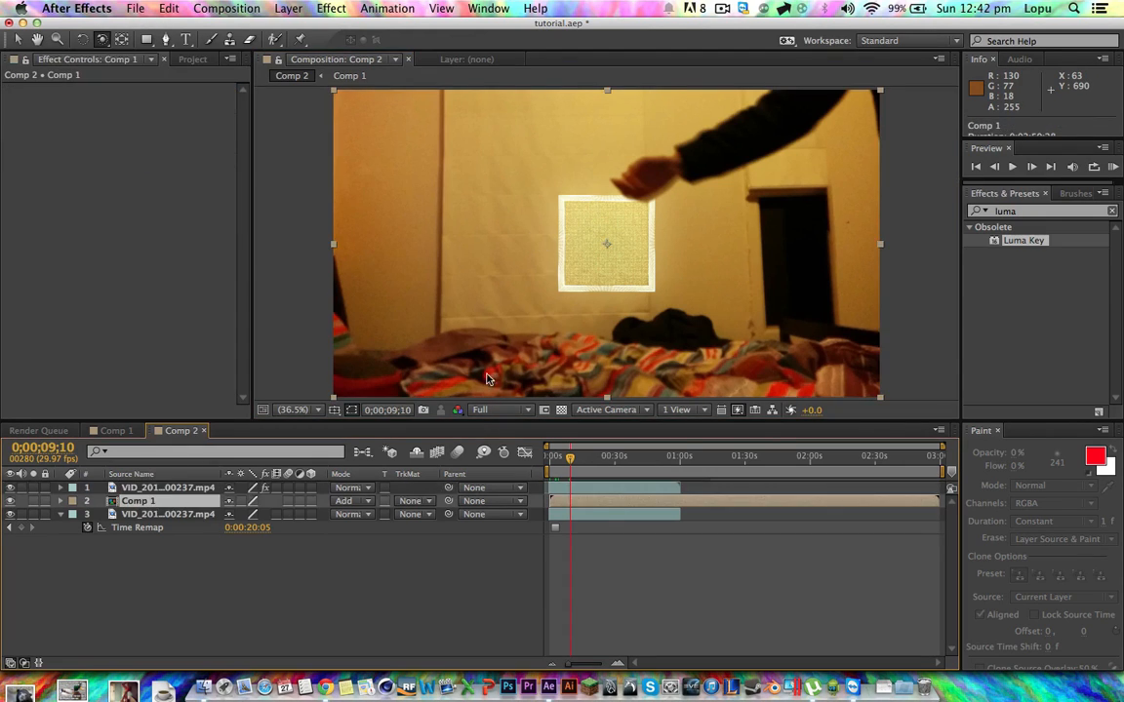
{"action": "left_click", "coordinate": [114, 431]}
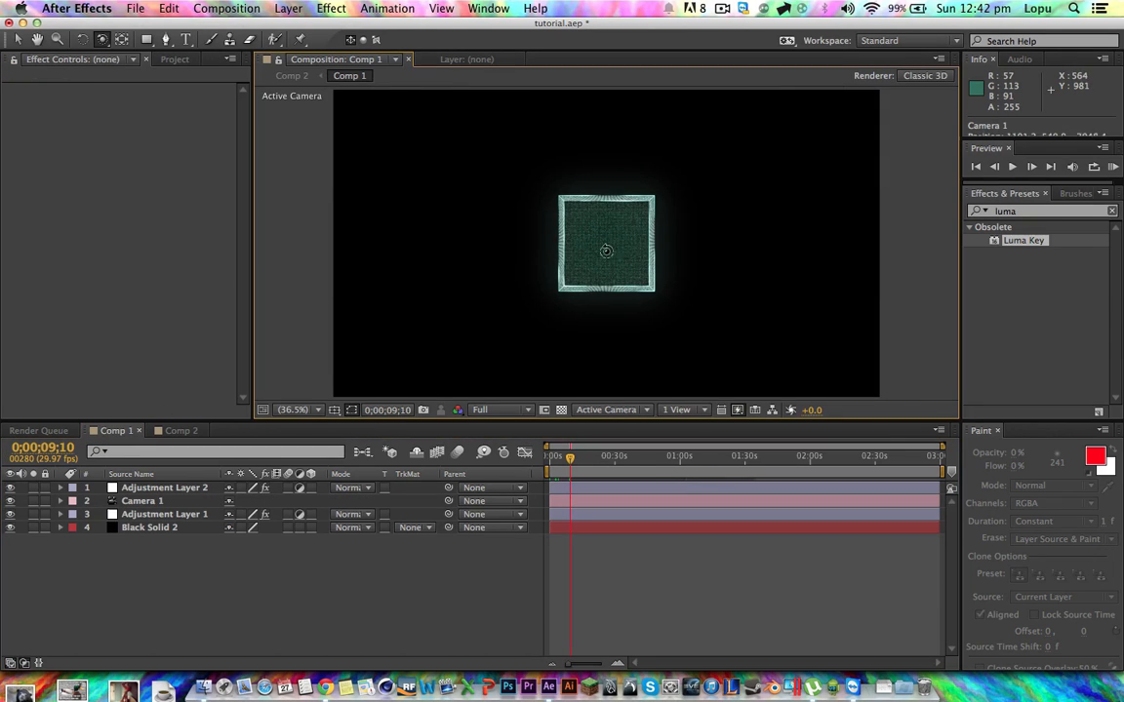
{"action": "mouse_move", "coordinate": [606, 251]}
{"action": "left_mouse_down"}
{"action": "mouse_move", "coordinate": [491, 246]}
{"action": "mouse_move", "coordinate": [571, 249]}
{"action": "mouse_move", "coordinate": [627, 289]}
{"action": "mouse_move", "coordinate": [681, 294]}
{"action": "mouse_move", "coordinate": [499, 224]}
{"action": "mouse_move", "coordinate": [585, 206]}
{"action": "mouse_move", "coordinate": [569, 275]}
{"action": "mouse_move", "coordinate": [532, 249]}
{"action": "mouse_move", "coordinate": [632, 260]}
{"action": "mouse_move", "coordinate": [569, 249]}
{"action": "mouse_move", "coordinate": [569, 230]}
{"action": "mouse_move", "coordinate": [607, 243]}
{"action": "left_mouse_up"}
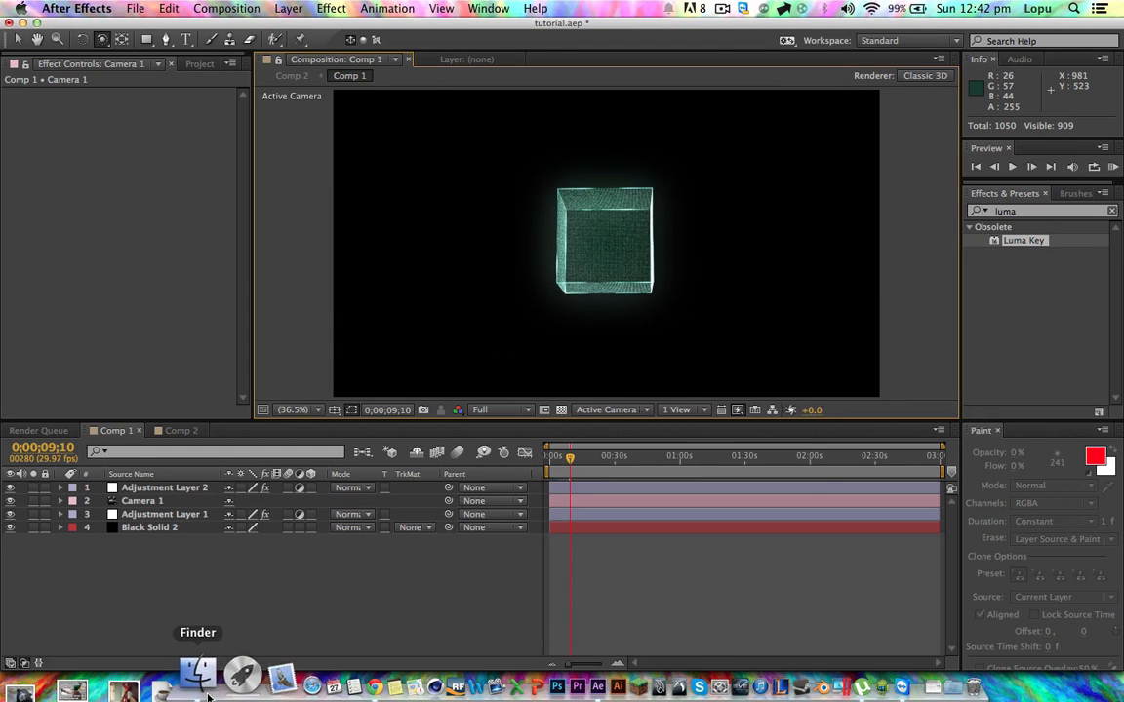
- Open the home test.aep project from the home test folder, saving the changes to tutorial.aep
{"action": "left_click", "coordinate": [207, 695]}
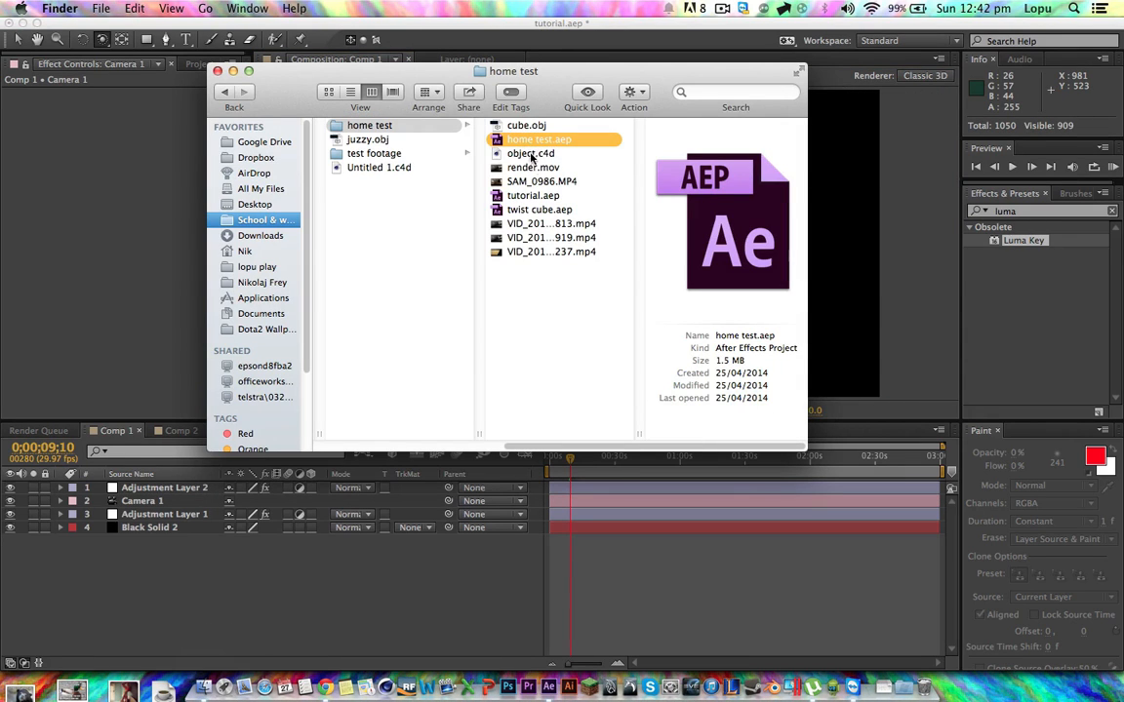
{"action": "double_click", "coordinate": [535, 141]}
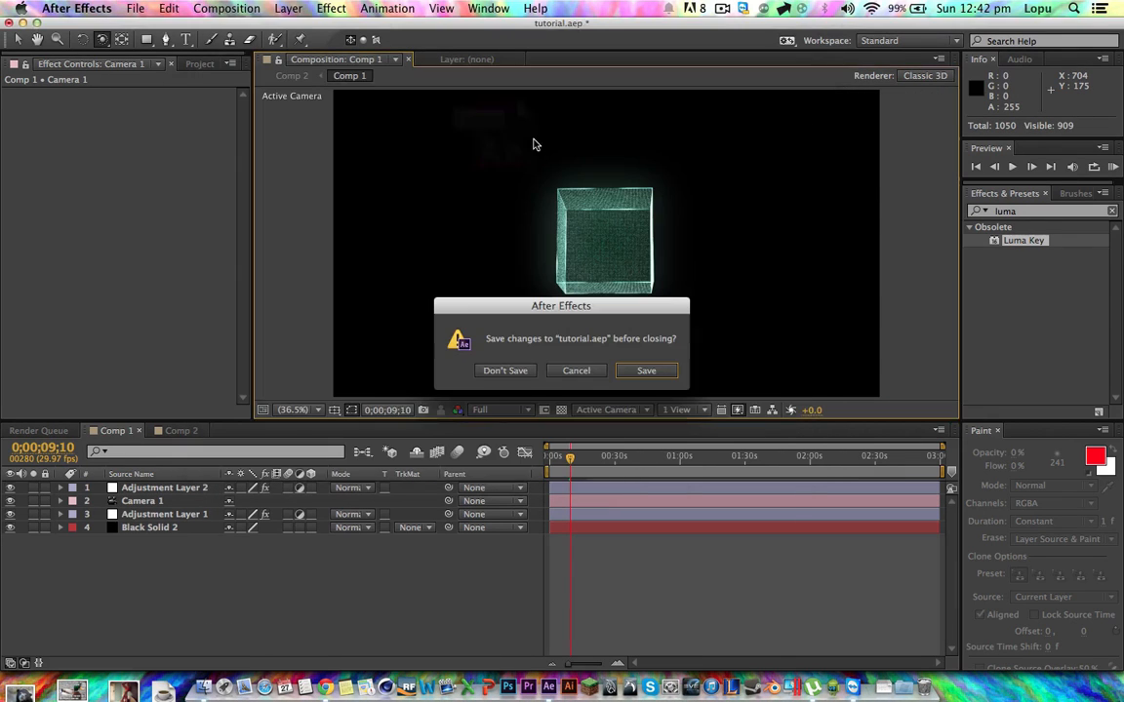
{"action": "left_click", "coordinate": [643, 370]}
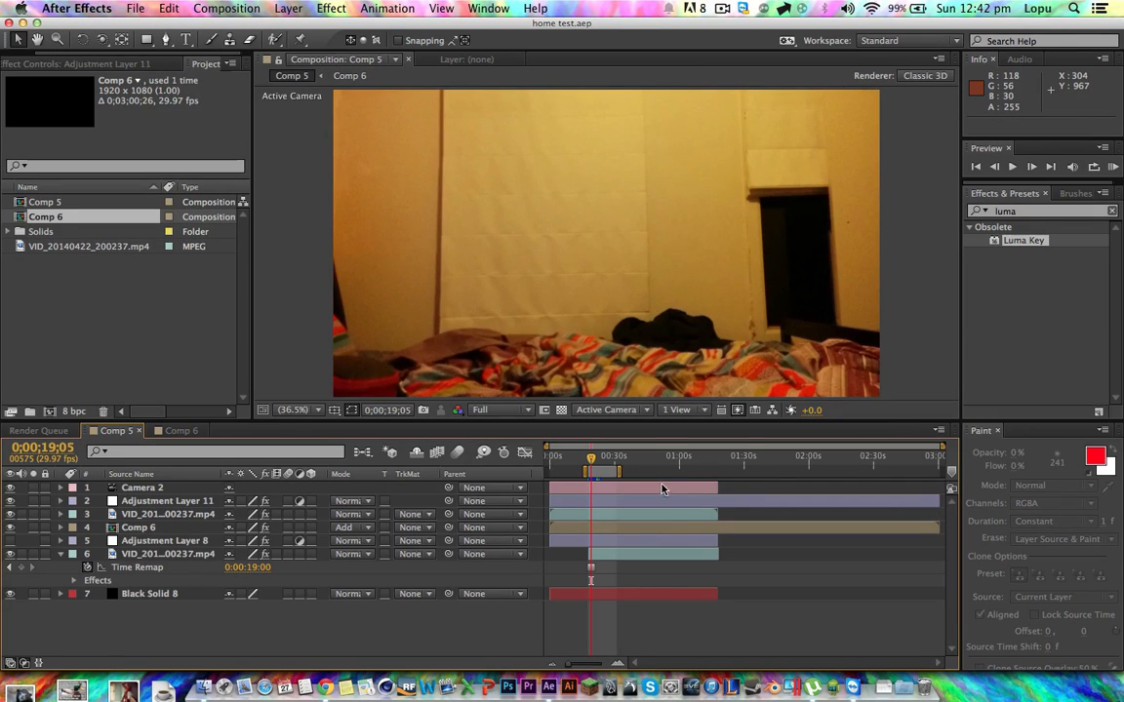
- Review the finished cube with the hand in Comp 5 and open its nested Comp 6
{"action": "left_click_drag", "start_coordinate": [592, 459], "coordinate": [607, 462]}
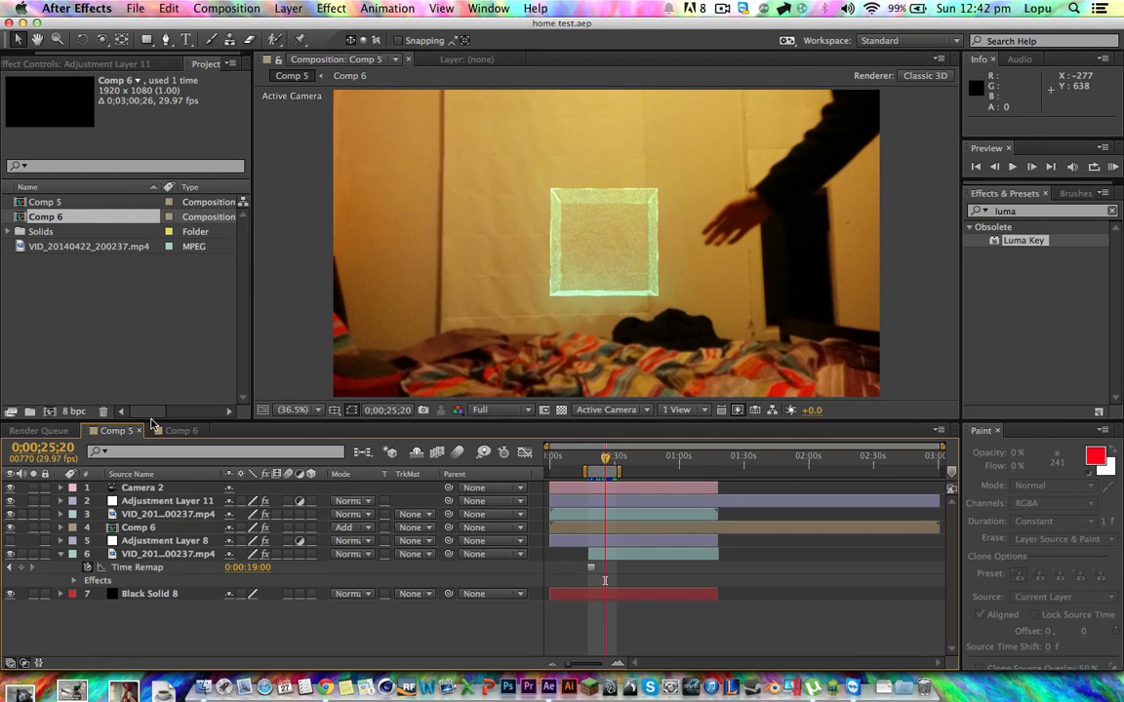
{"action": "left_click", "coordinate": [146, 501]}
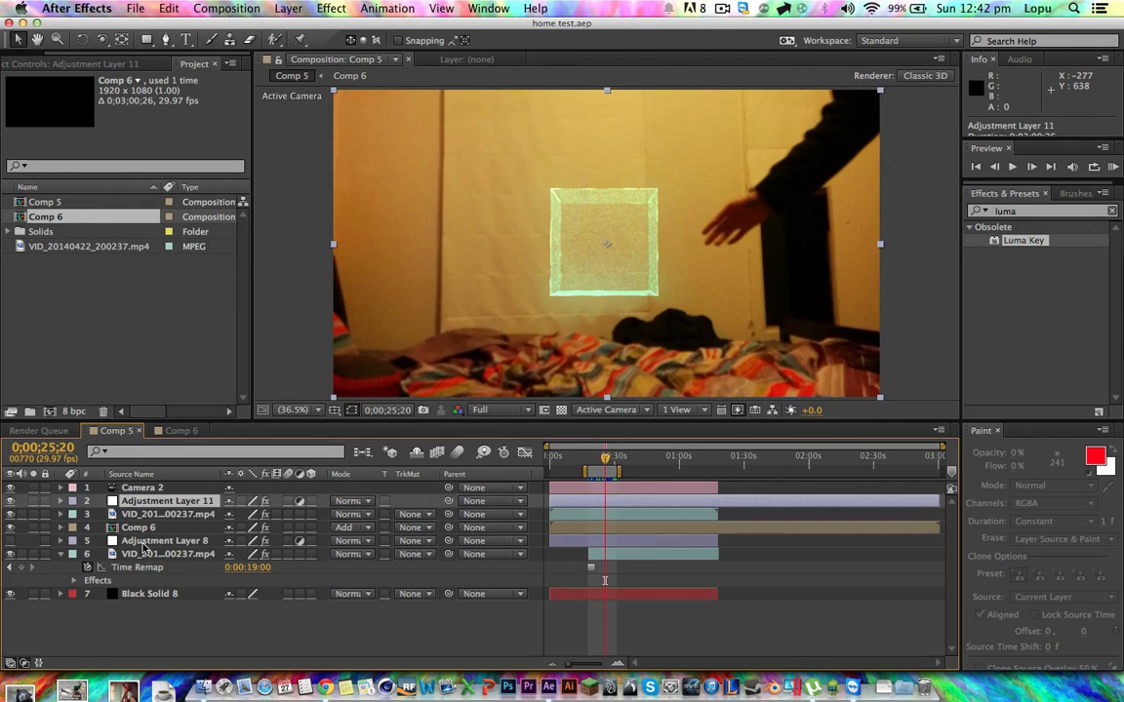
{"action": "double_click", "coordinate": [176, 527]}
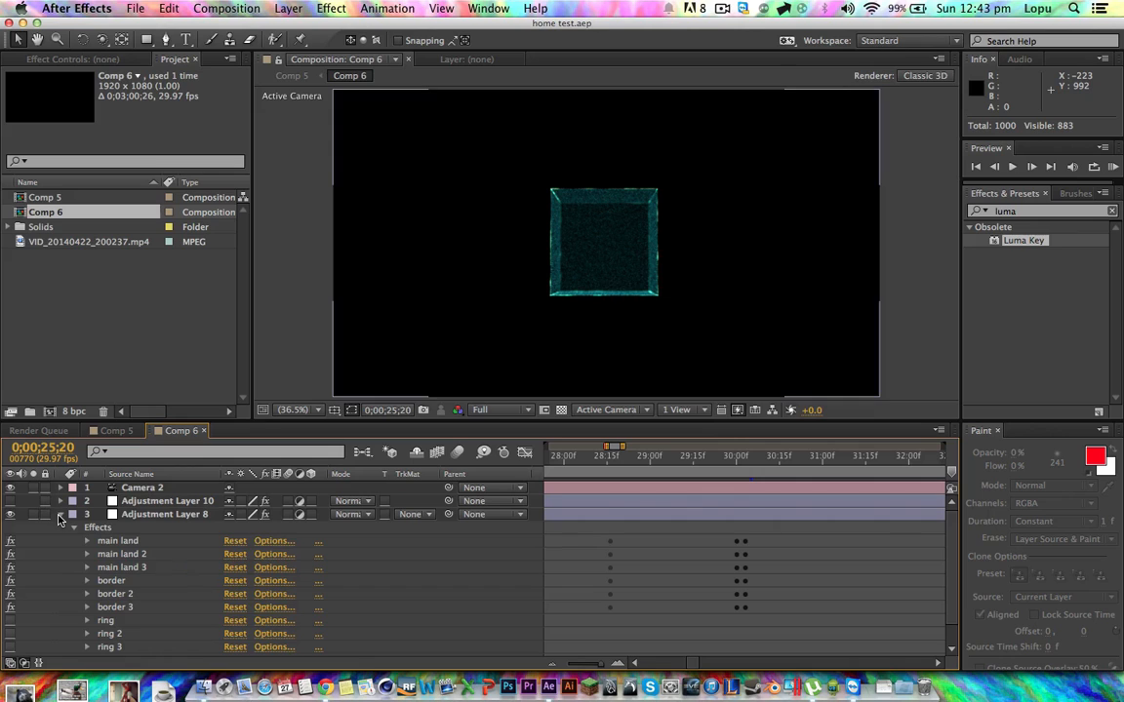
- Examine the base form and particle settings of the main land effect on Adjustment Layer 8 in Comp 6
{"action": "left_click", "coordinate": [60, 514]}
{"action": "left_click", "coordinate": [135, 518]}
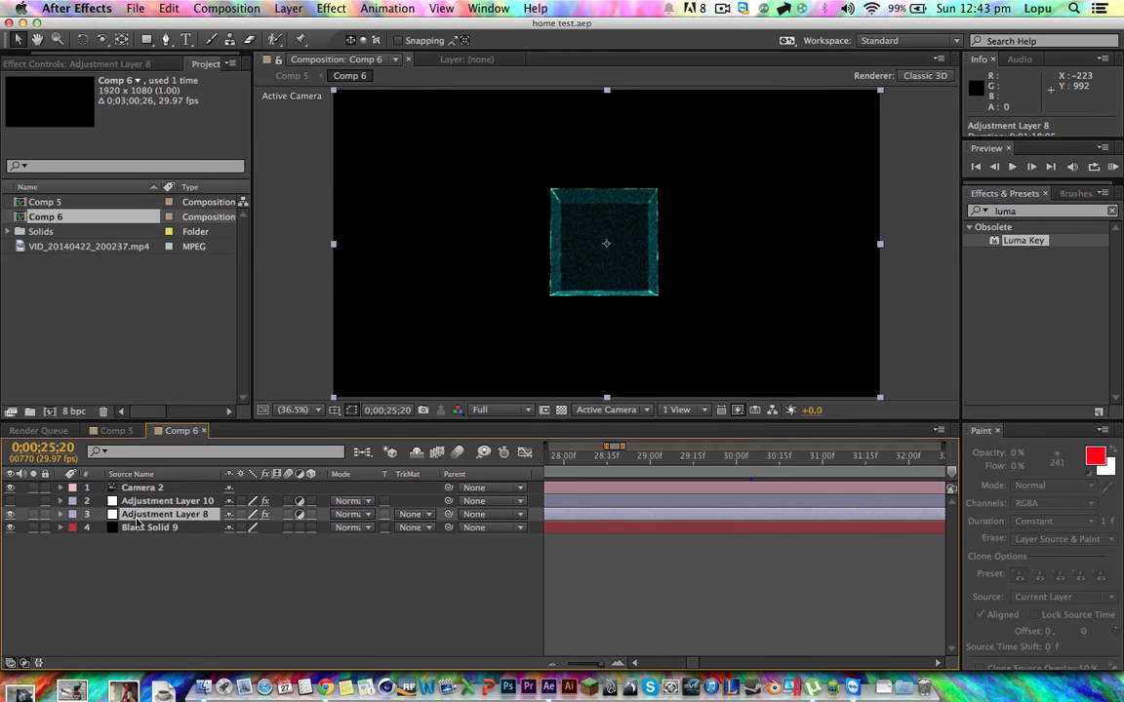
{"action": "left_click", "coordinate": [65, 63]}
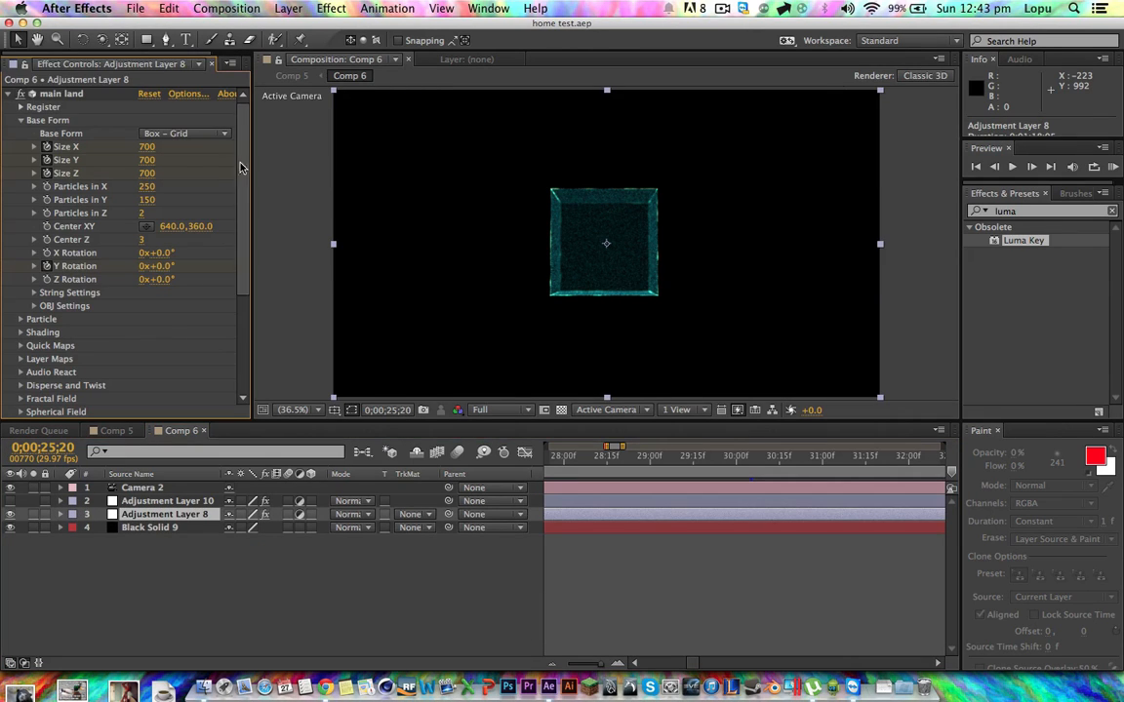
{"action": "scroll", "coordinate": [217, 142], "scroll_direction": "down", "scroll_amount": 1}
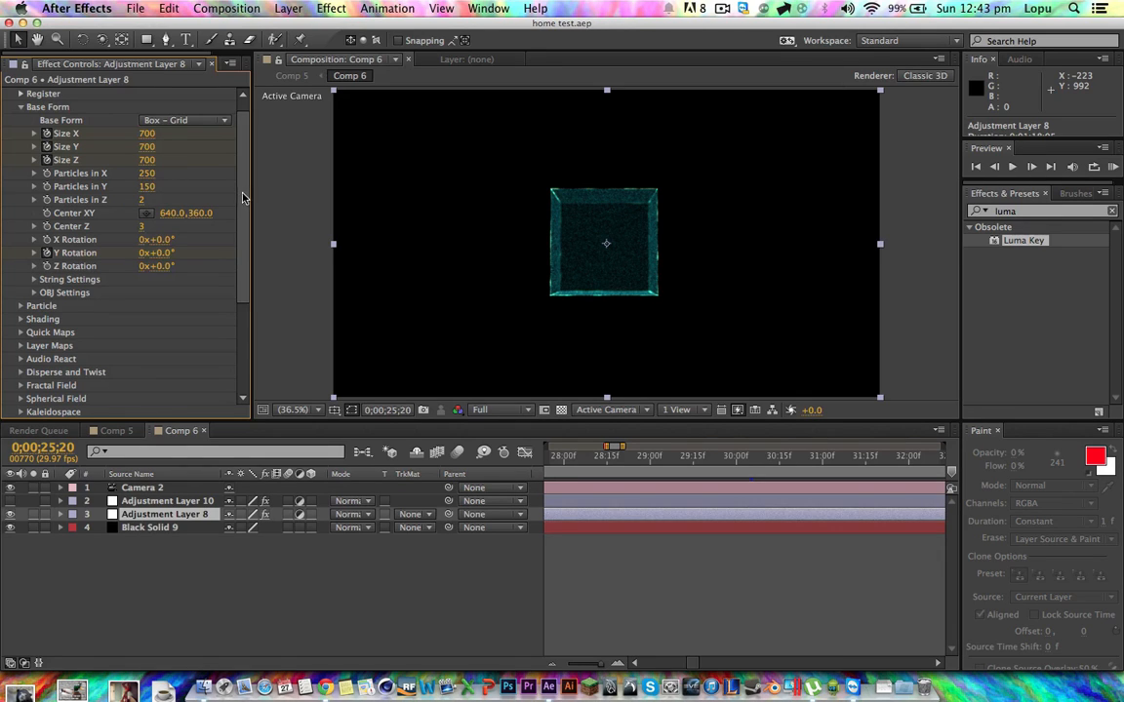
{"action": "scroll", "coordinate": [244, 199], "scroll_direction": "down", "scroll_amount": 1}
{"action": "scroll", "coordinate": [246, 200], "scroll_direction": "down", "scroll_amount": 3}
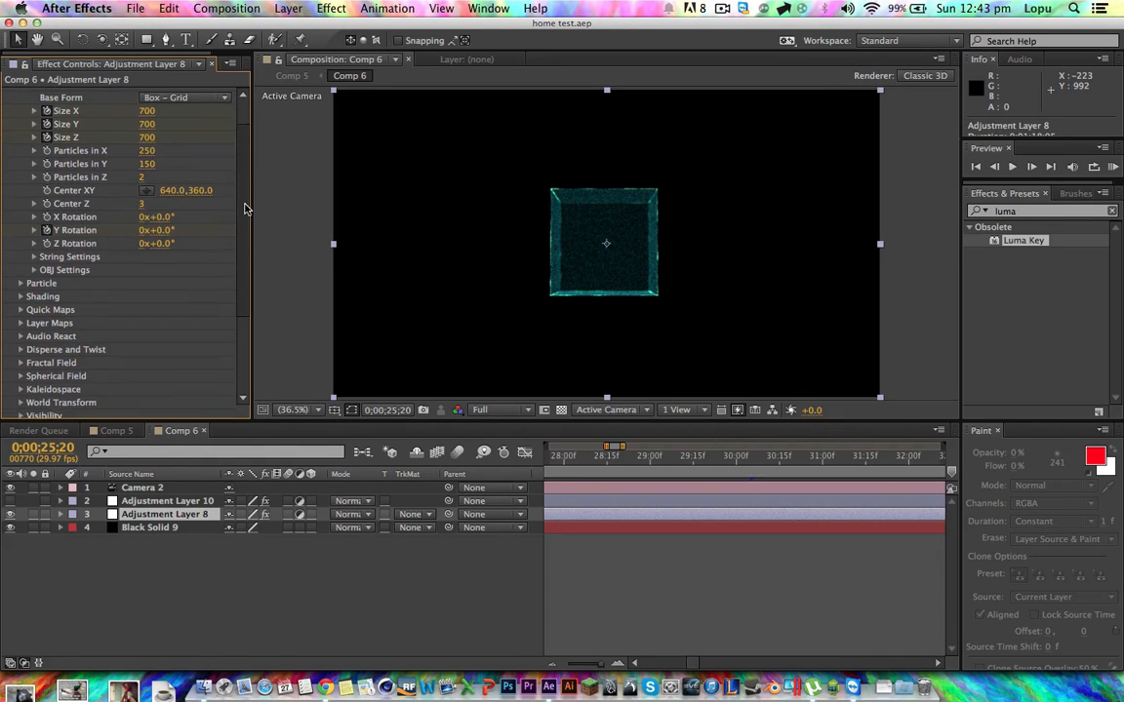
{"action": "left_click", "coordinate": [21, 246]}
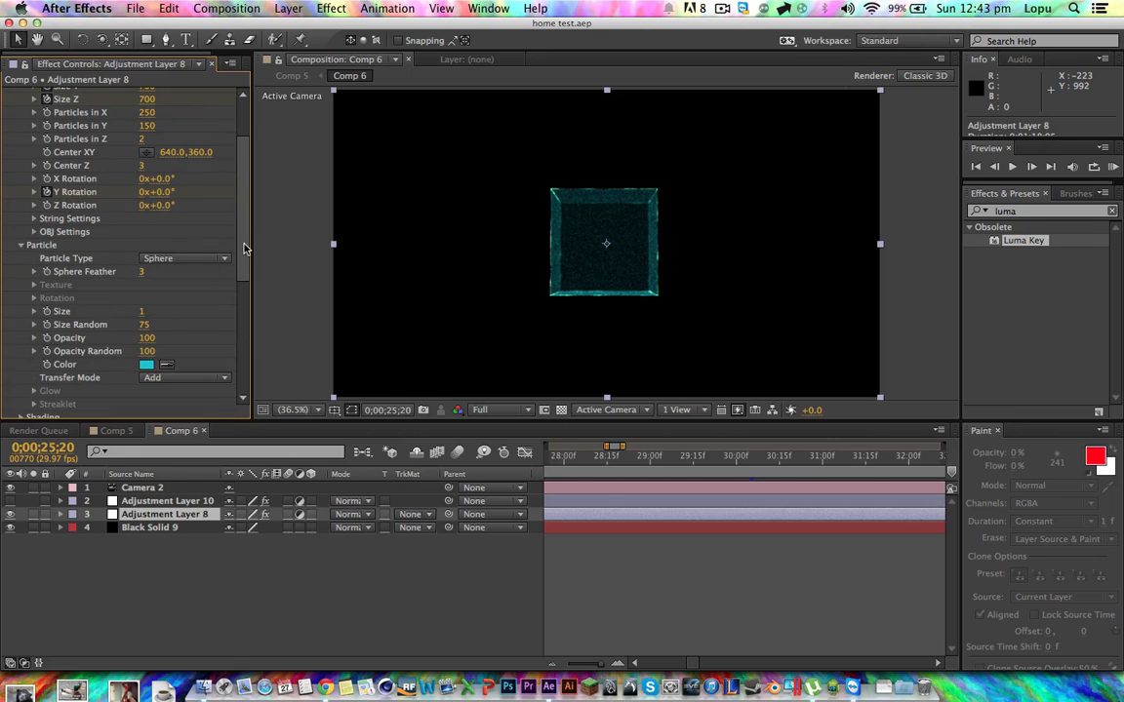
{"action": "scroll", "coordinate": [243, 244], "scroll_direction": "down", "scroll_amount": 3}
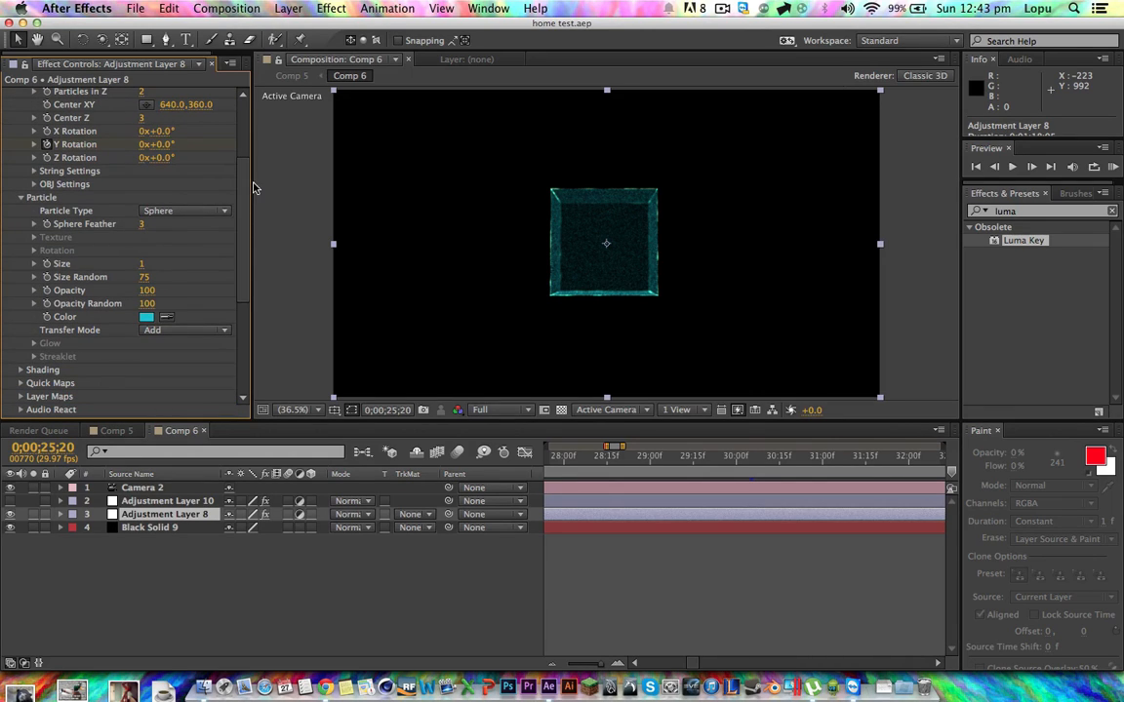
- Test a Sphere Feather of 1 on the main land effect, then set it back to 3
{"action": "left_click", "coordinate": [142, 224]}
{"action": "type", "text": "1"}
{"action": "key", "text": "Return"}
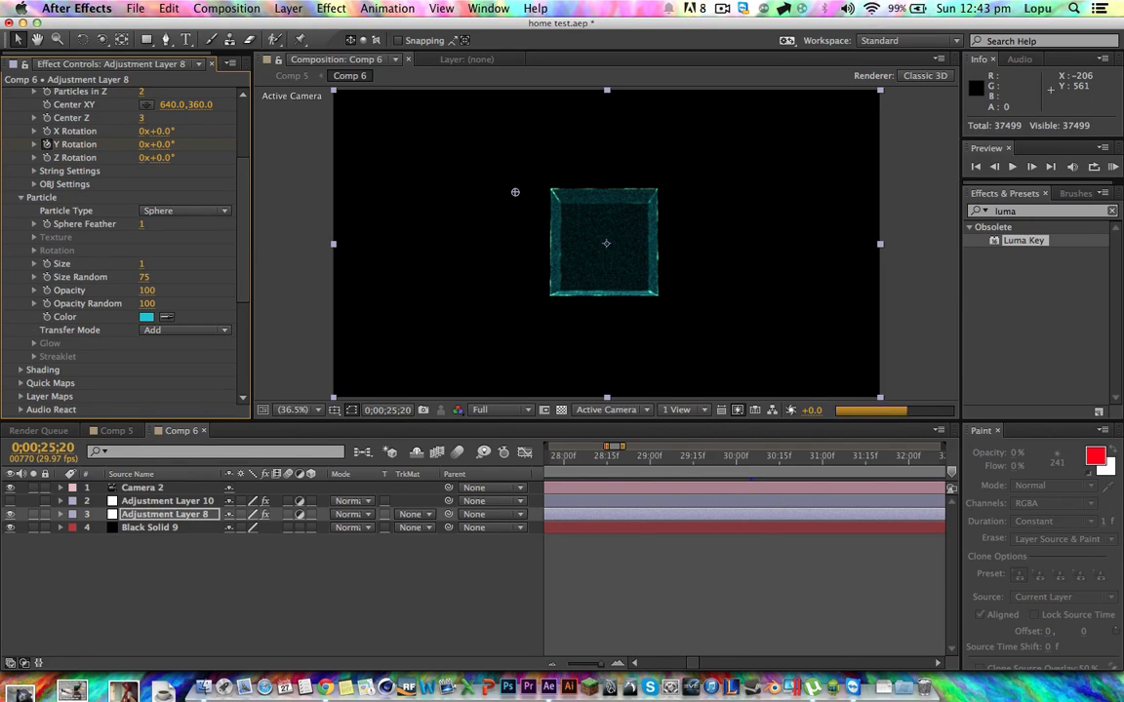
{"action": "left_click", "coordinate": [143, 225]}
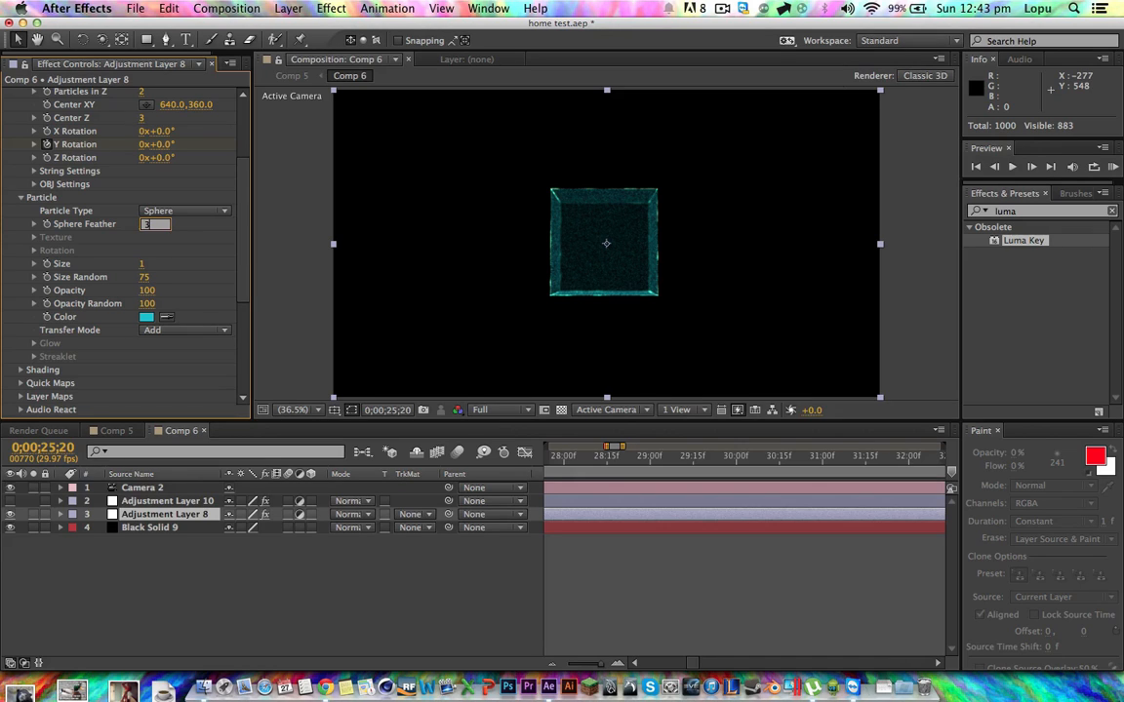
{"action": "type", "text": "3"}
{"action": "key", "text": "Return"}
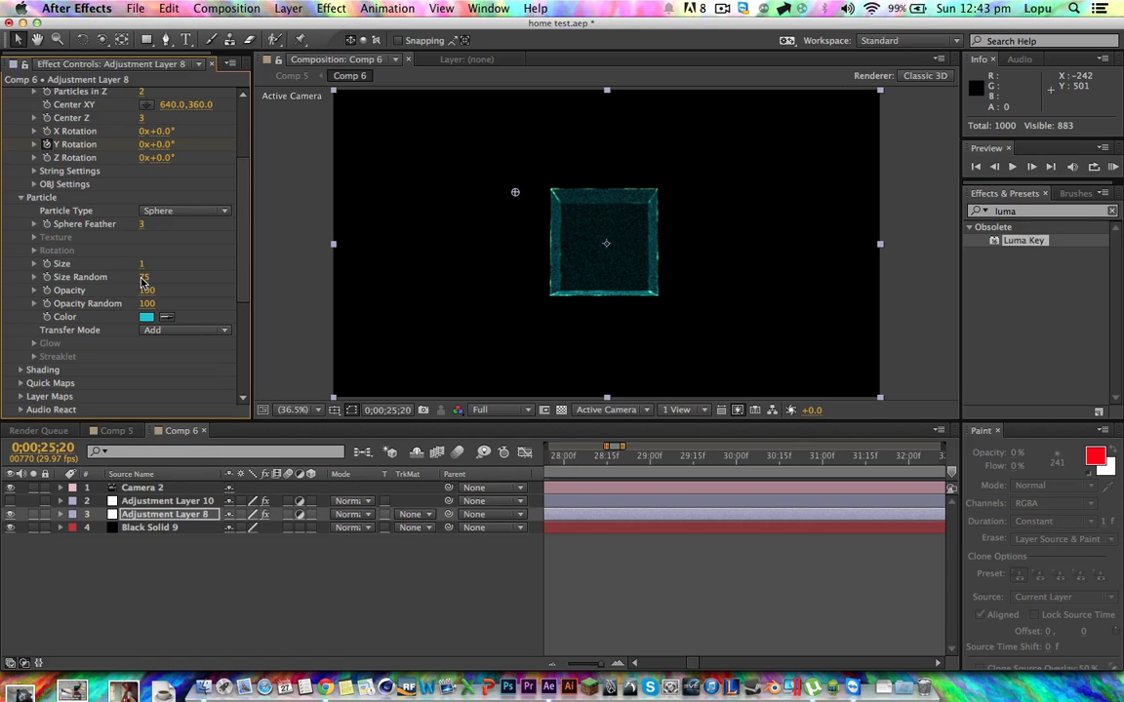
- Examine the remaining particle, fractal field and rendering settings of the main land effect on Adjustment Layer 8
{"action": "left_click_drag", "start_coordinate": [247, 228], "coordinate": [246, 271]}
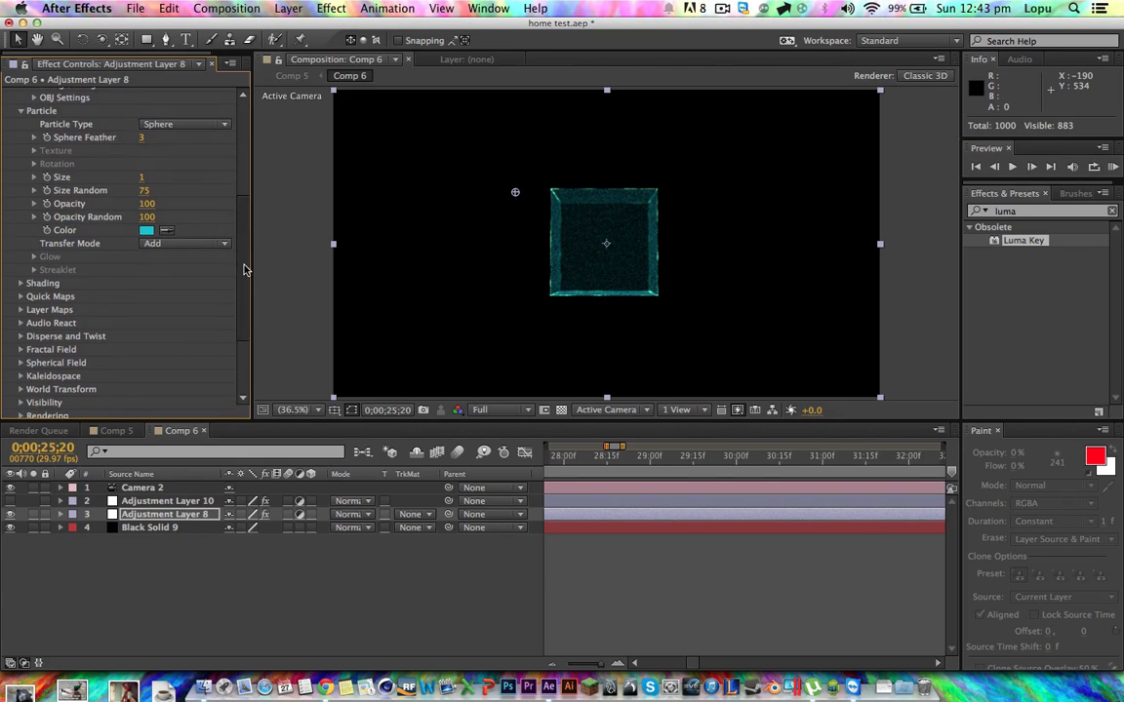
{"action": "scroll", "coordinate": [218, 289], "scroll_direction": "down", "scroll_amount": 4}
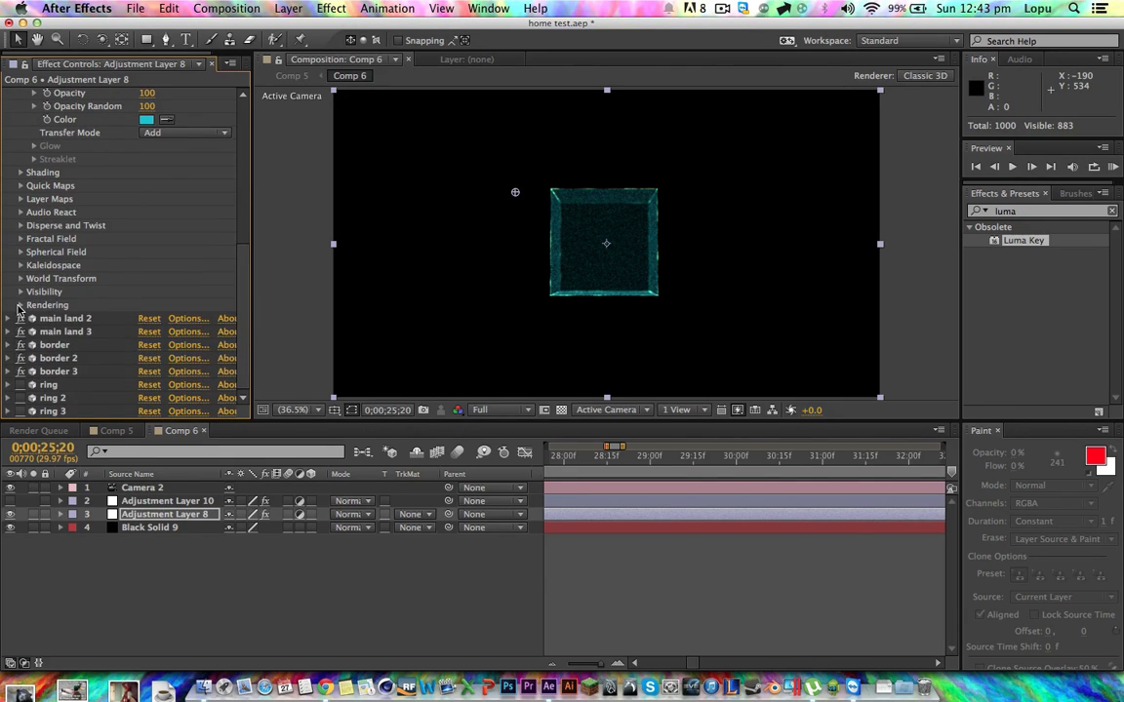
{"action": "left_click", "coordinate": [20, 305]}
{"action": "left_click", "coordinate": [20, 306]}
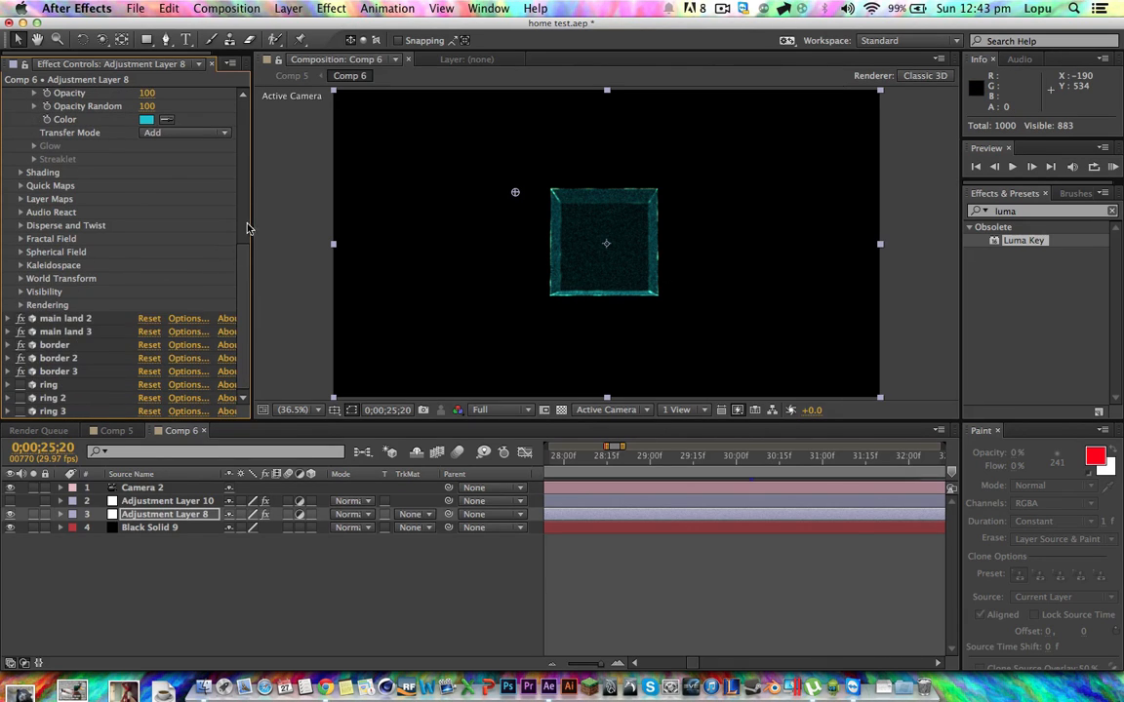
{"action": "left_click", "coordinate": [21, 239]}
{"action": "scroll", "coordinate": [30, 214], "scroll_direction": "down", "scroll_amount": 3}
{"action": "left_click", "coordinate": [21, 119]}
{"action": "scroll", "coordinate": [244, 256], "scroll_direction": "up", "scroll_amount": 10}
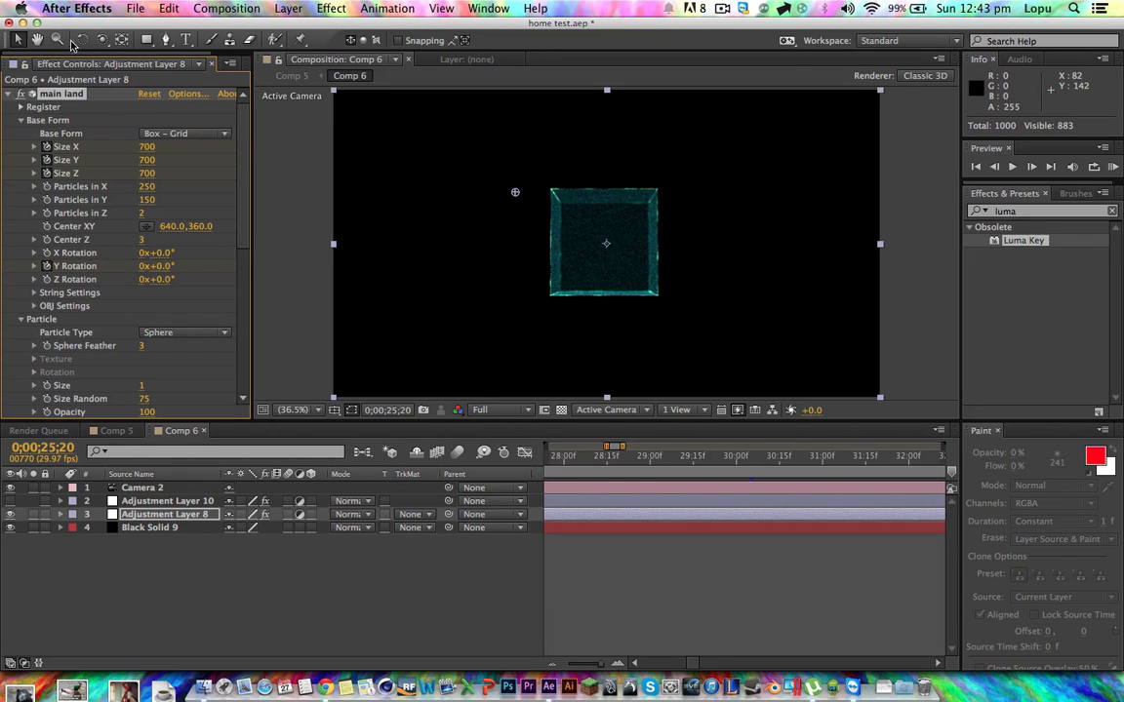
- Orbit Camera 2 to view the cube from above one corner, magnify the composition to 50%, and shift the camera slightly to reposition the cube
{"action": "left_click", "coordinate": [99, 39]}
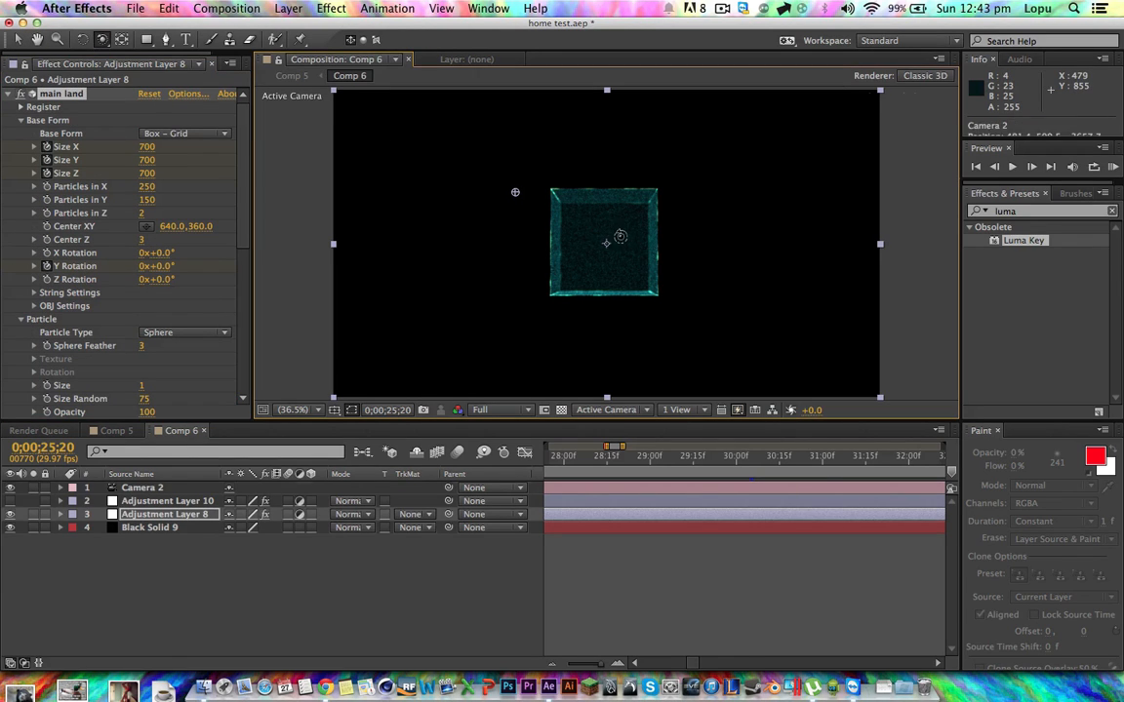
{"action": "left_click_drag", "start_coordinate": [610, 251], "coordinate": [703, 295]}
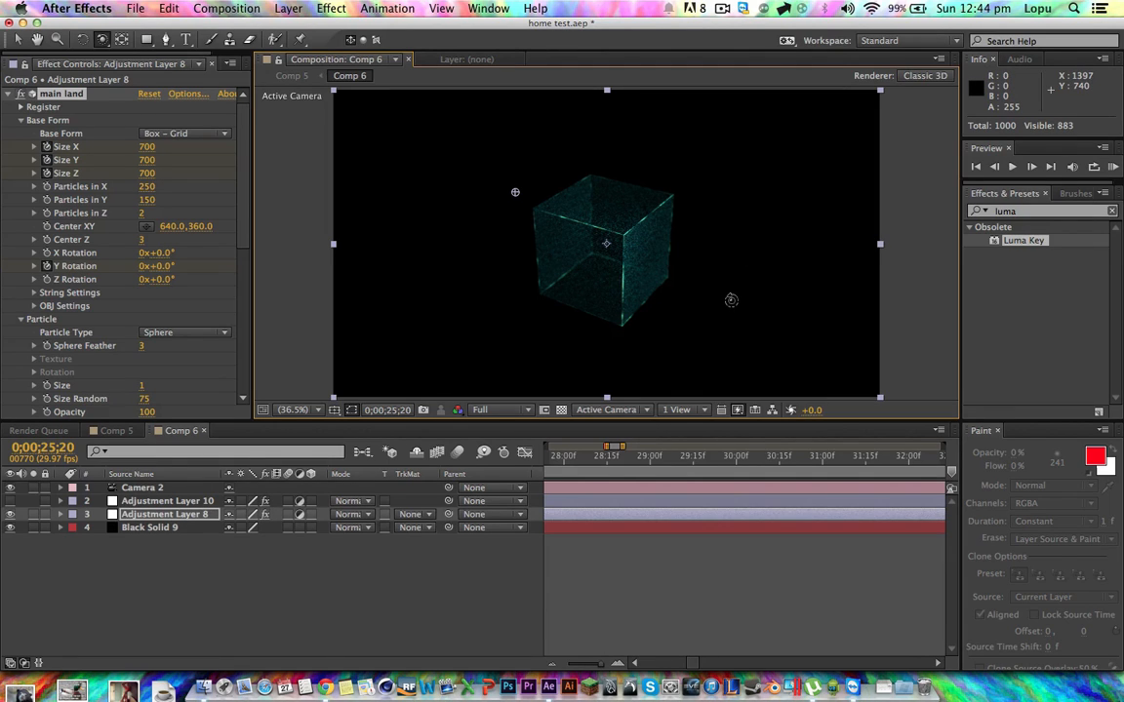
{"action": "left_click", "coordinate": [293, 410]}
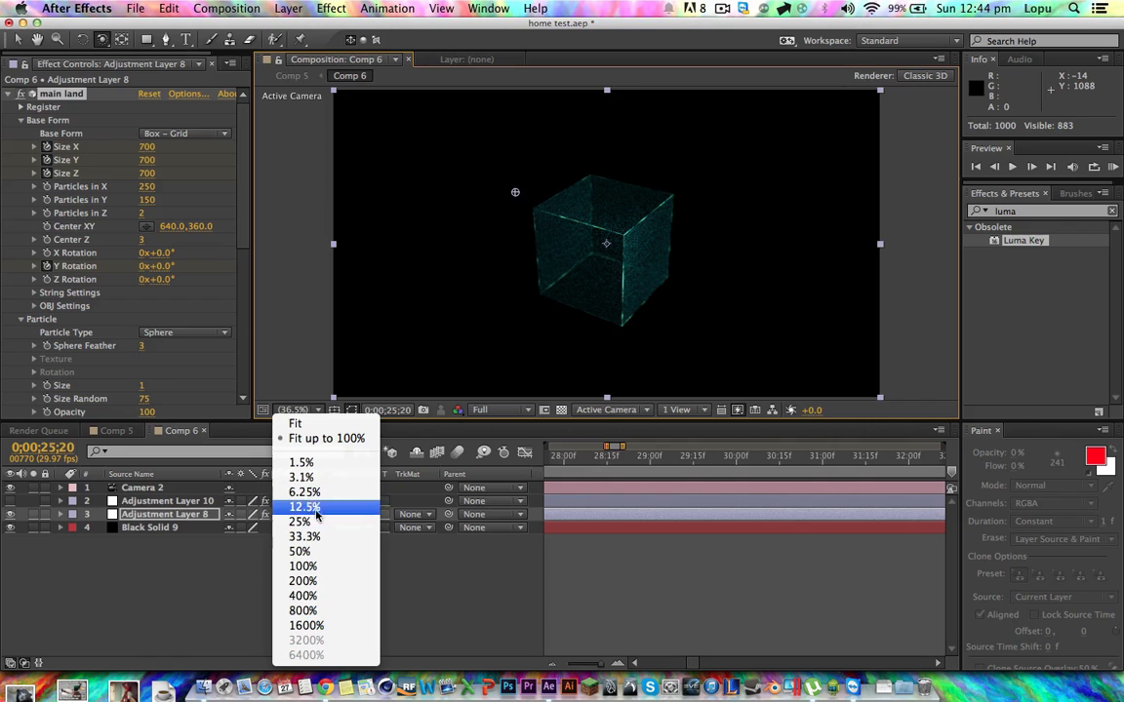
{"action": "left_click", "coordinate": [301, 552]}
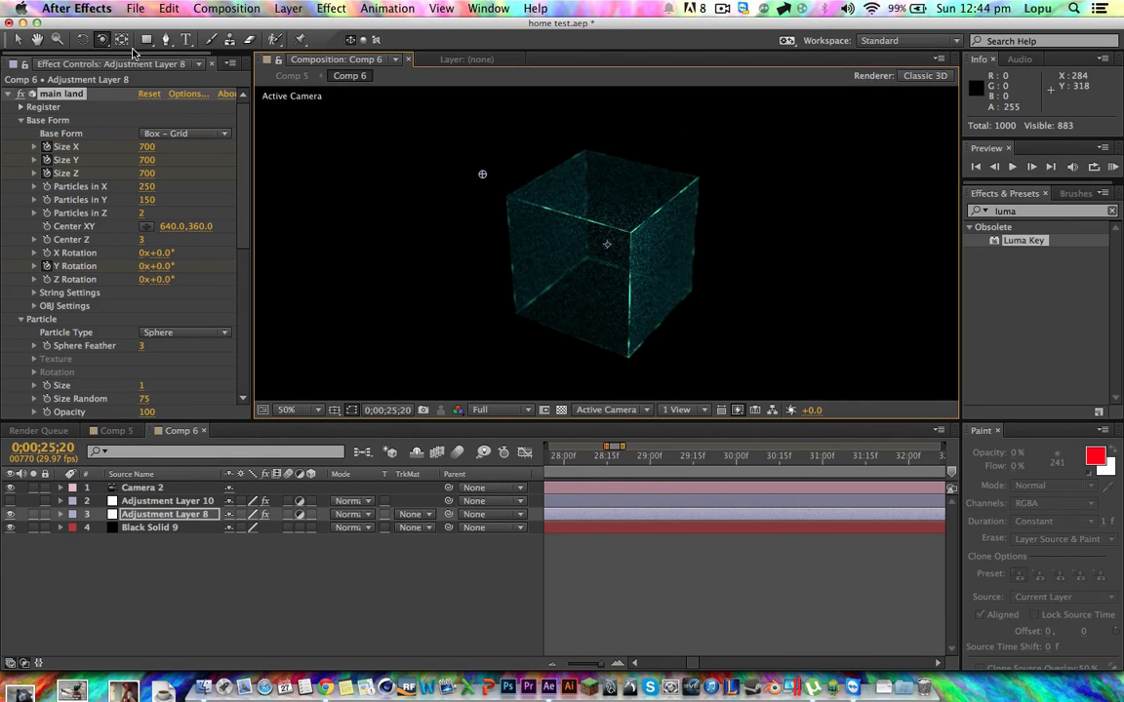
{"action": "key", "text": "v"}
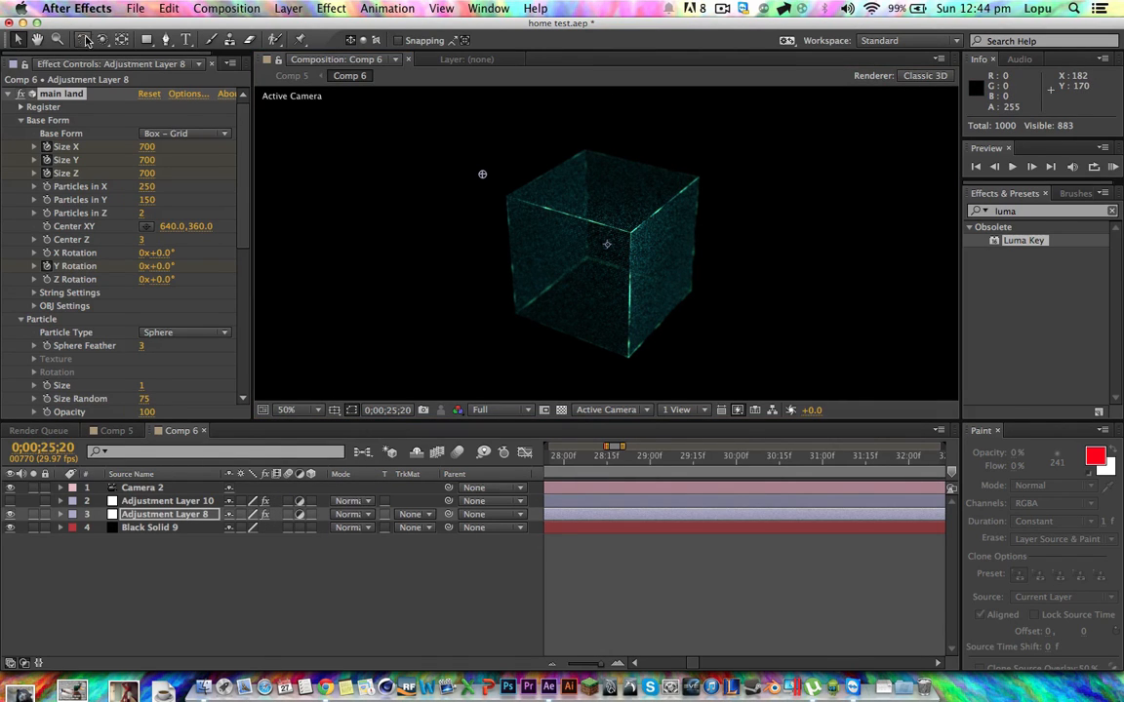
{"action": "left_click_drag", "start_coordinate": [85, 40], "coordinate": [107, 55]}
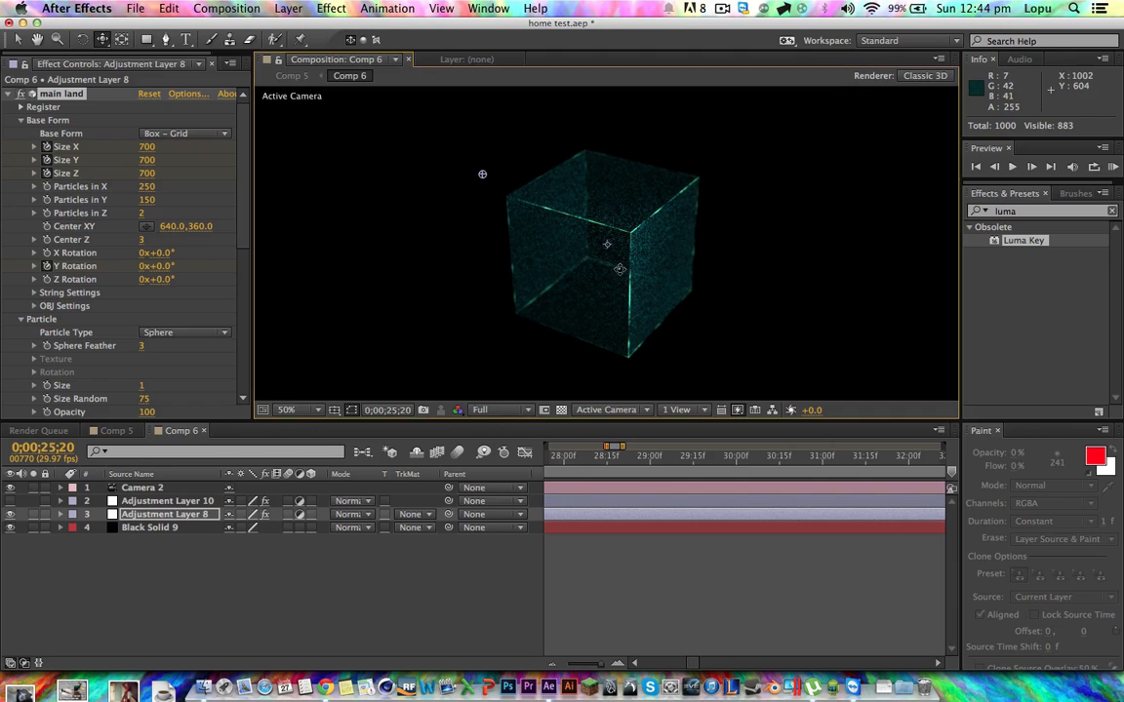
{"action": "mouse_move", "coordinate": [619, 268]}
{"action": "left_mouse_down"}
{"action": "mouse_move", "coordinate": [610, 252]}
{"action": "mouse_move", "coordinate": [619, 273]}
{"action": "left_mouse_up"}
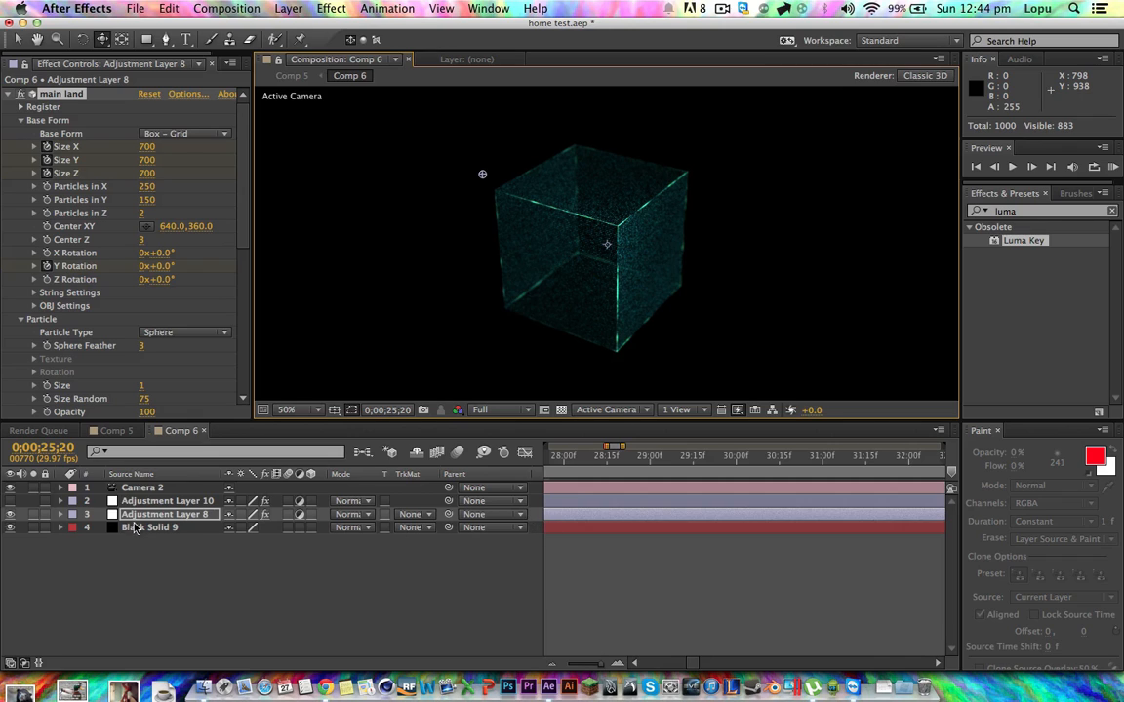
- Test Camera 2's Focus Distance at 3252.8 pixels and at about 3620 pixels, then undo the focus changes
{"action": "left_click", "coordinate": [151, 489]}
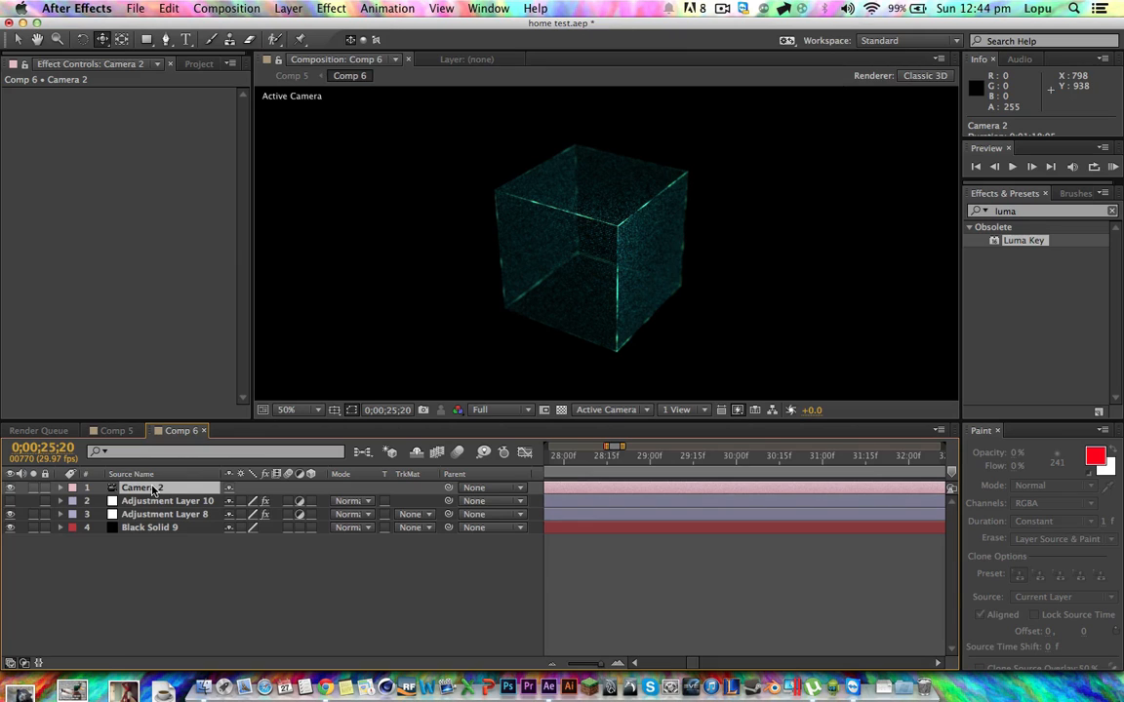
{"action": "left_click", "coordinate": [59, 488]}
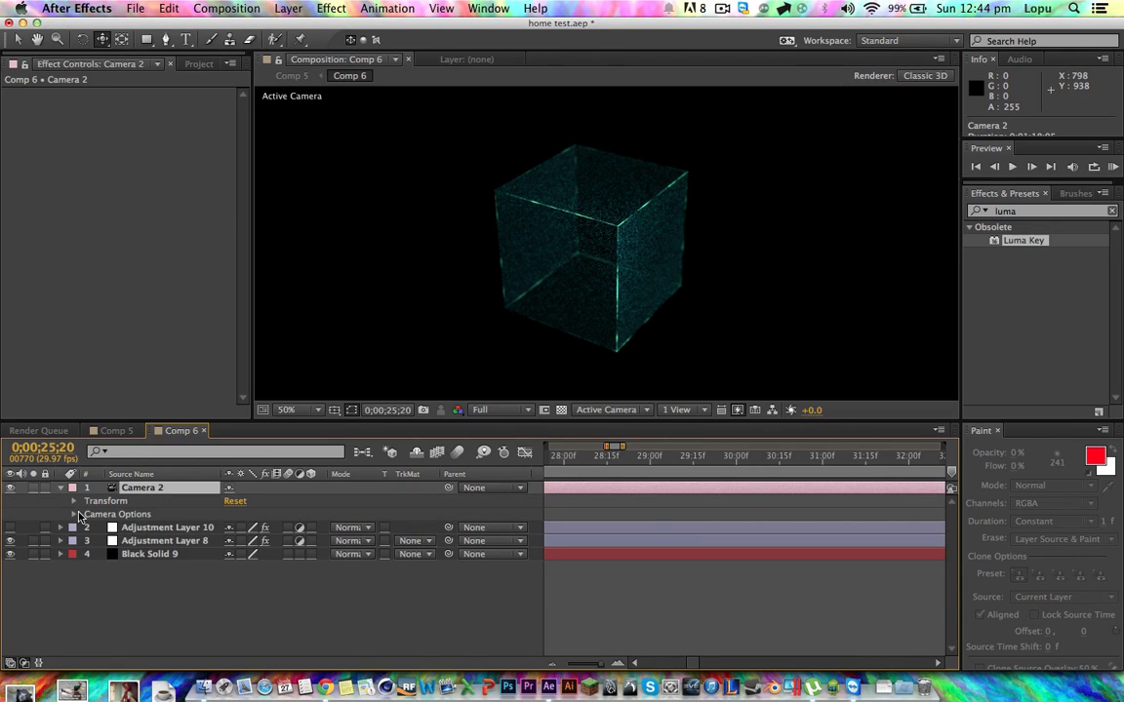
{"action": "left_click", "coordinate": [74, 514]}
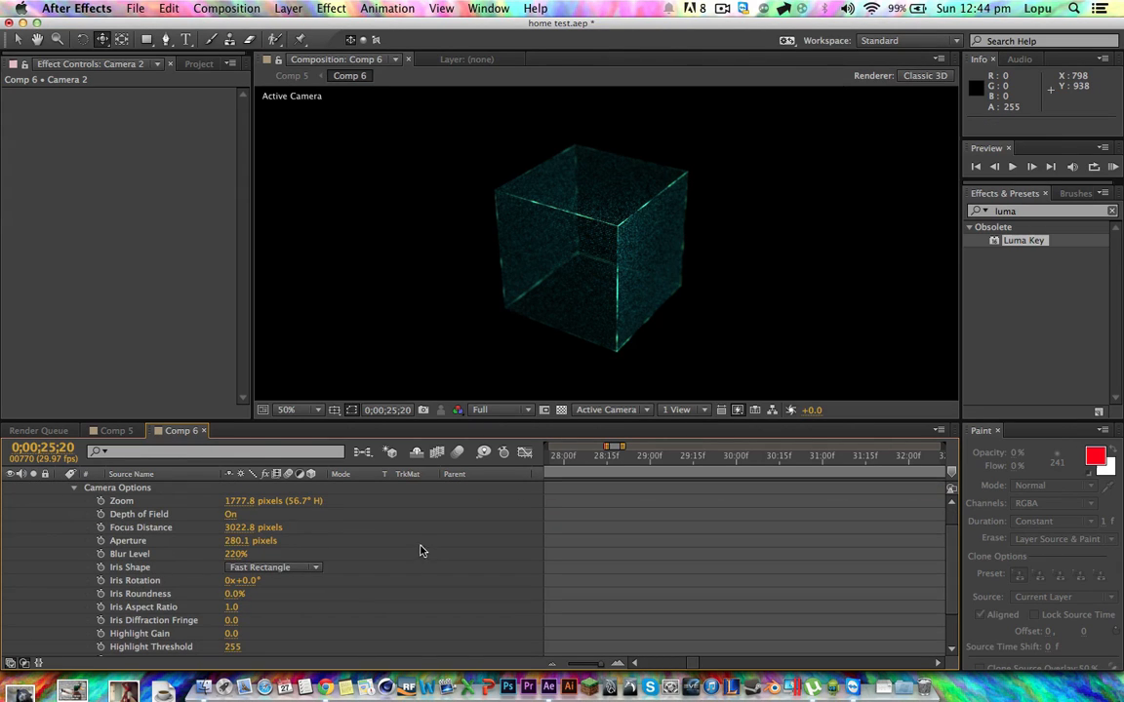
{"action": "left_click", "coordinate": [232, 513]}
{"action": "left_click_drag", "start_coordinate": [240, 528], "coordinate": [425, 535]}
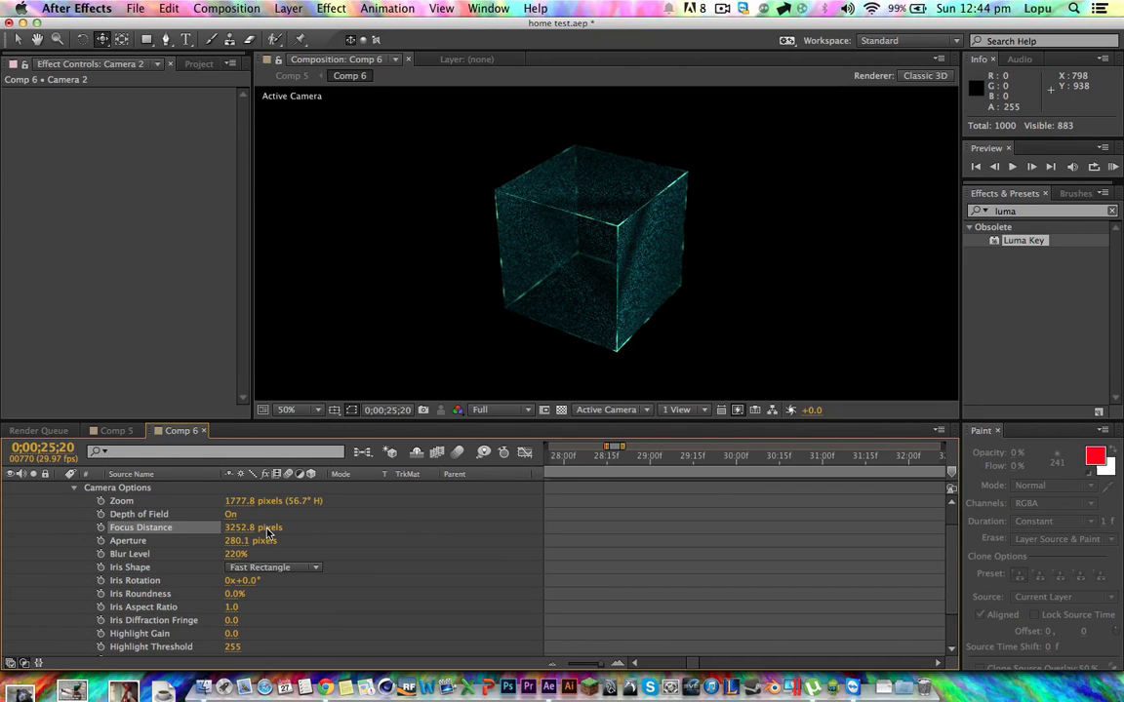
{"action": "left_click_drag", "start_coordinate": [239, 530], "coordinate": [527, 530]}
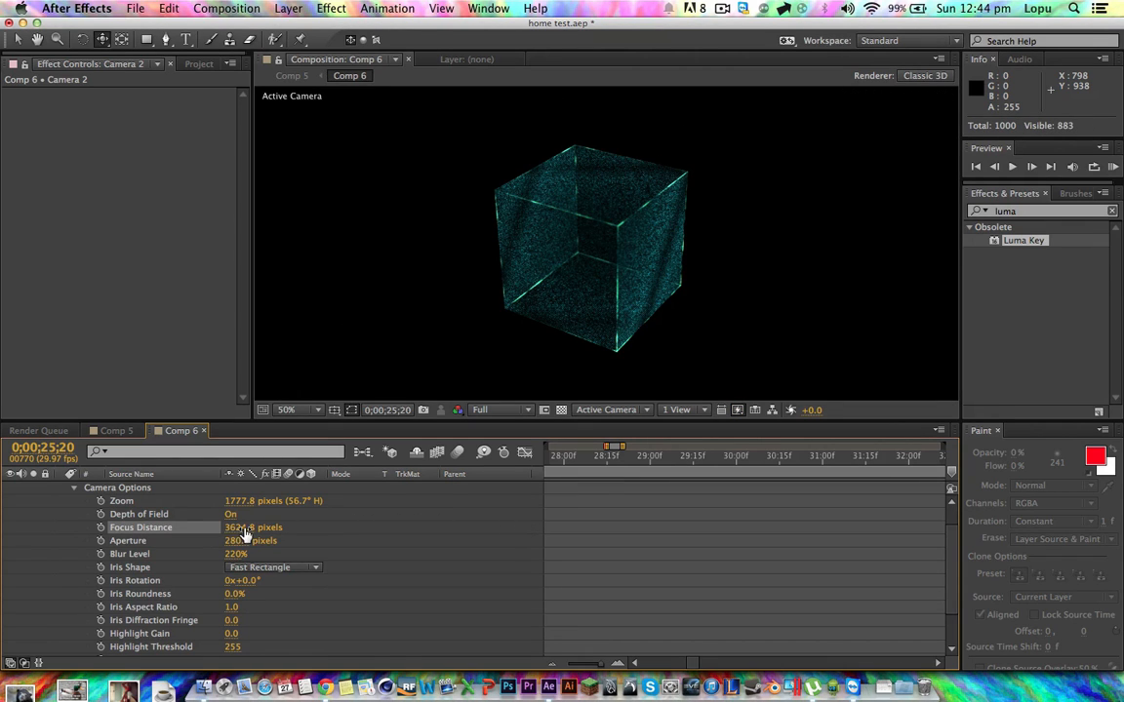
{"action": "key", "text": "super+z"}
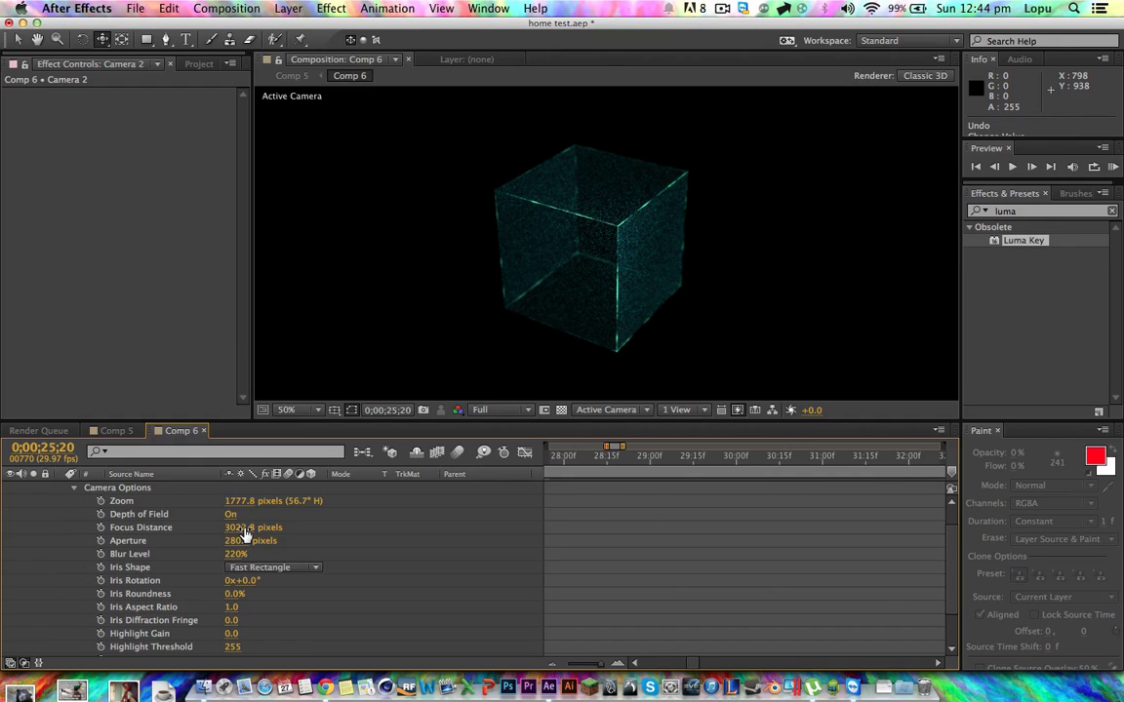